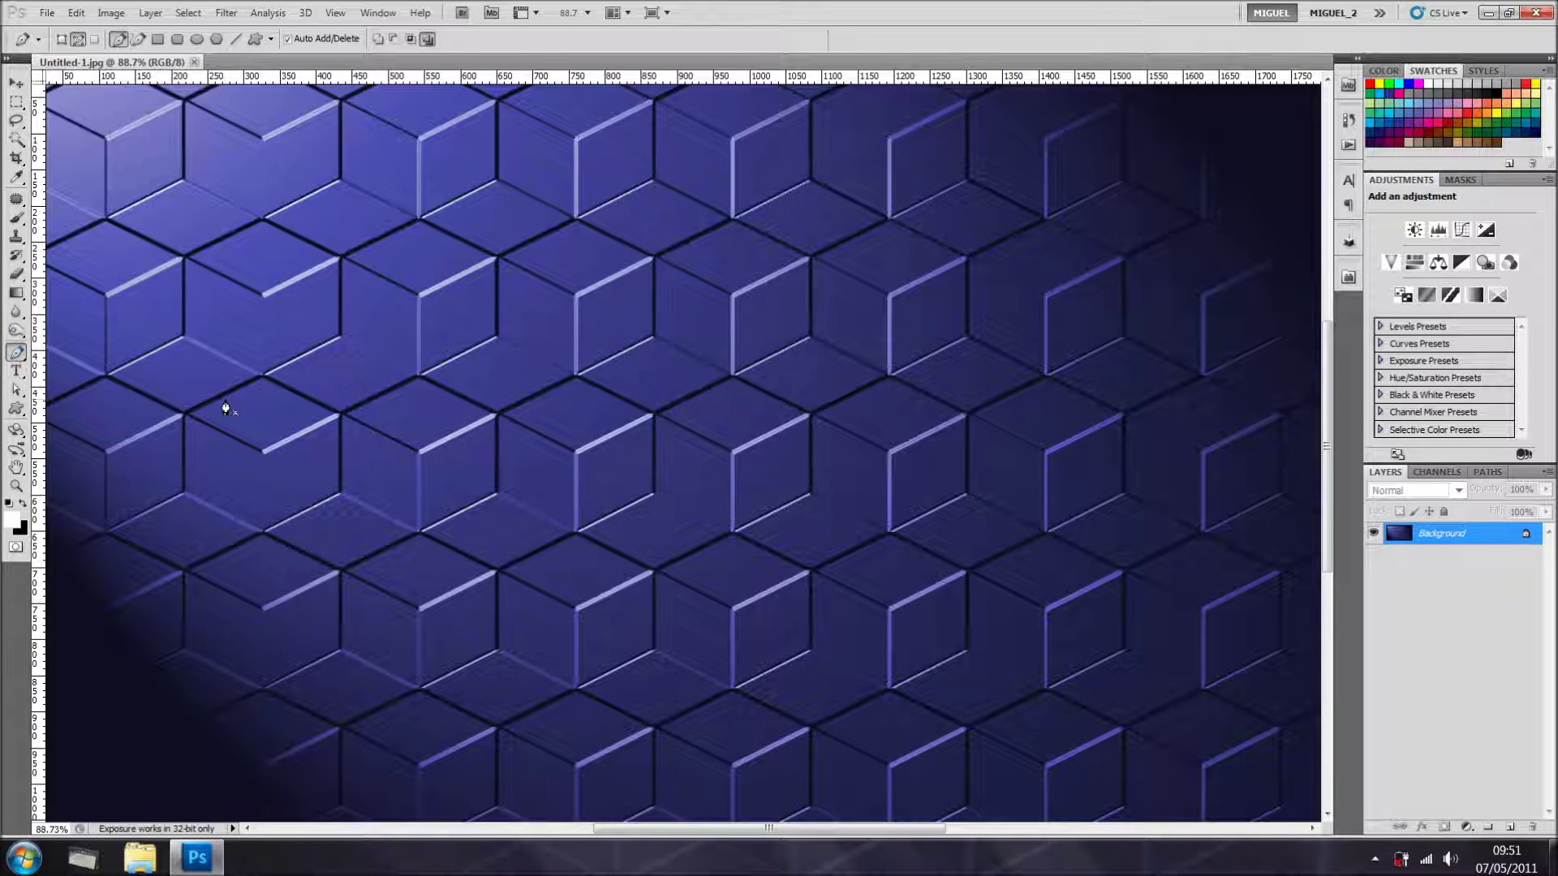
# Step: Fill the background with white, set the Pen to Shape Layers, and make the foreground dark red
pyautogui.hotkey('alt', 'BackSpace')
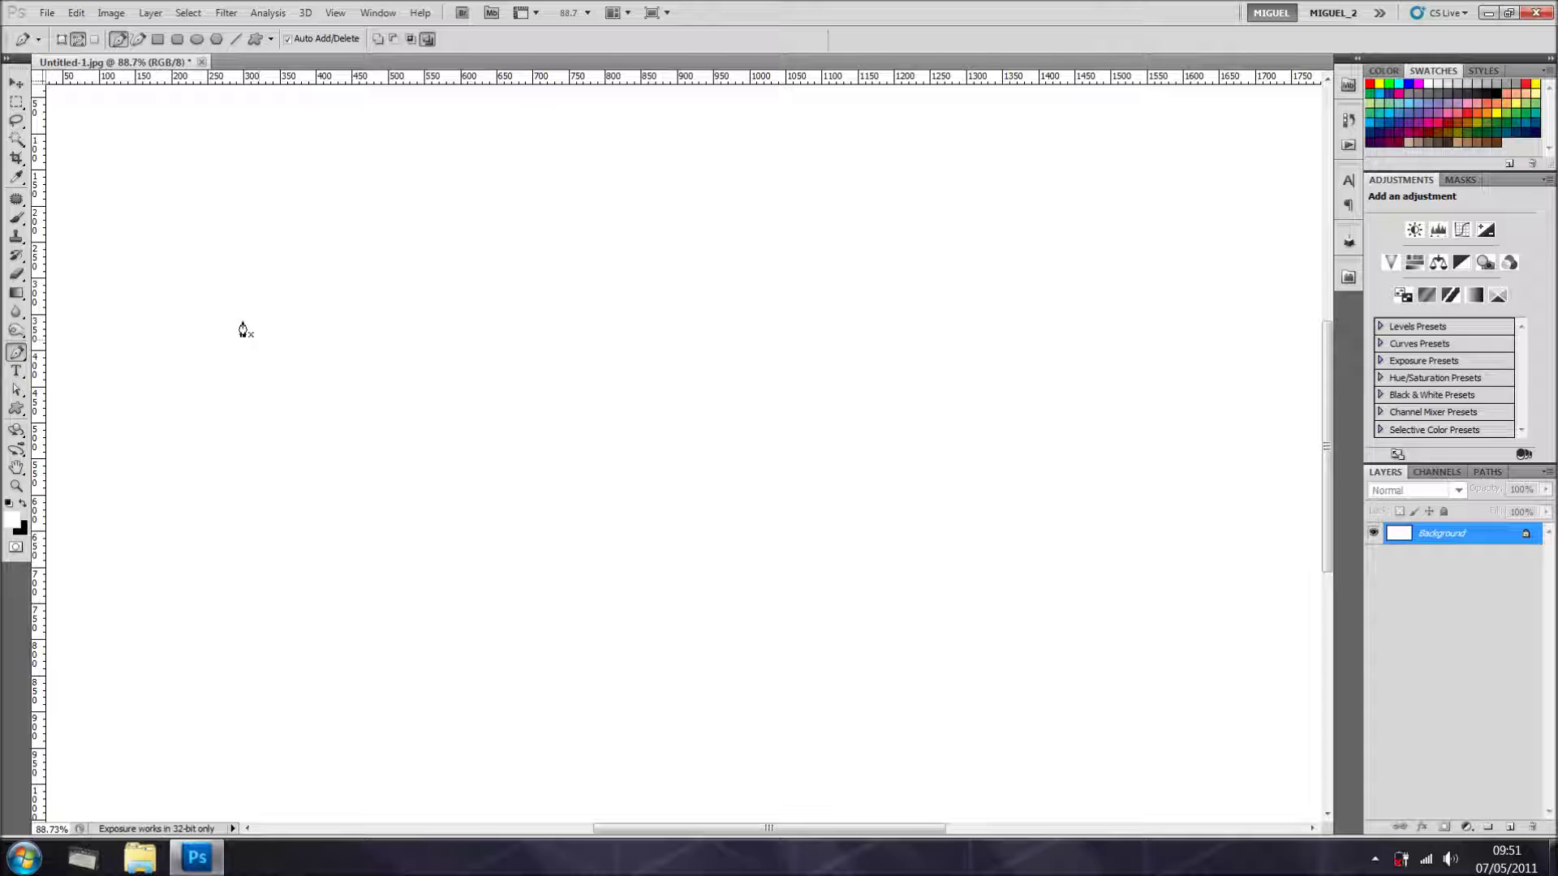
pyautogui.click(61, 39)
pyautogui.click(12, 521)
pyautogui.click(1295, 412)
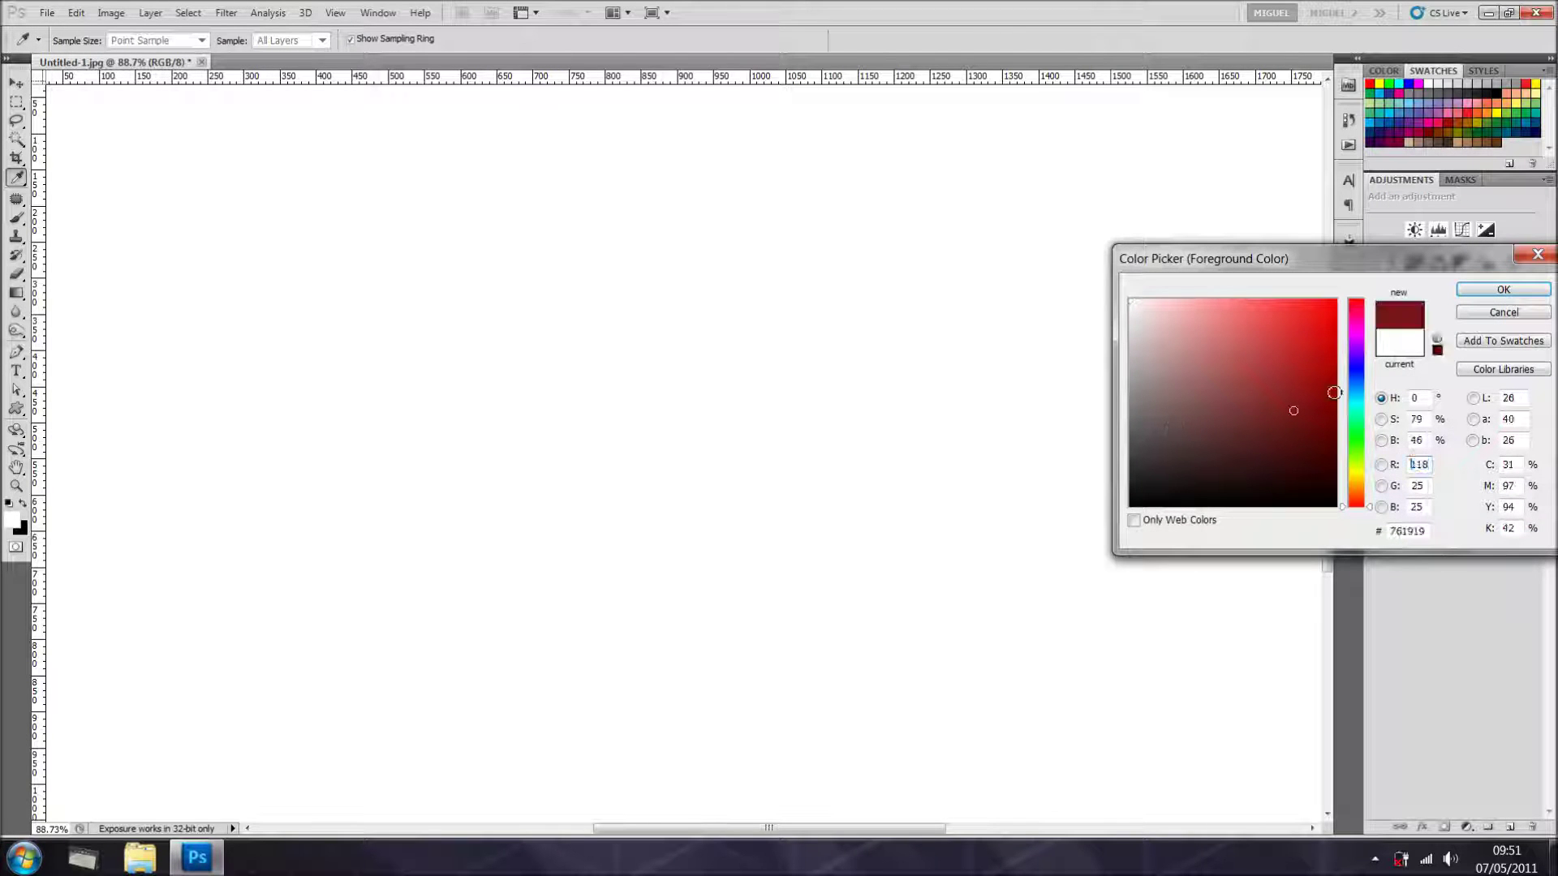
pyautogui.click(1504, 290)
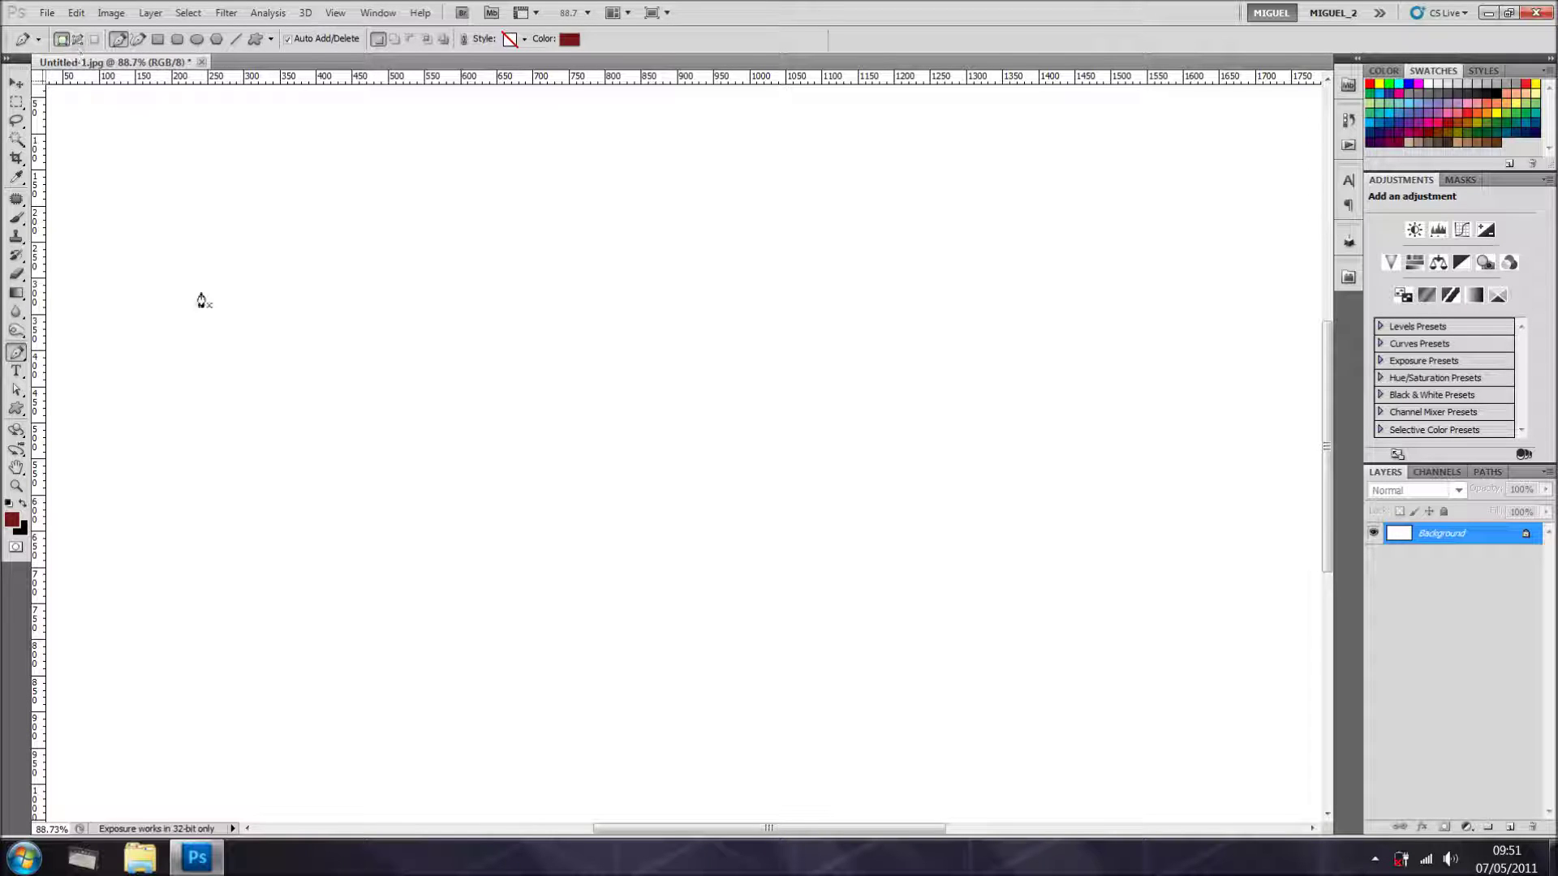
# Step: Draw an eight-corner dark red polygon as Shape 1, then delete that layer
pyautogui.click(244, 367)
pyautogui.click(430, 365)
pyautogui.click(421, 474)
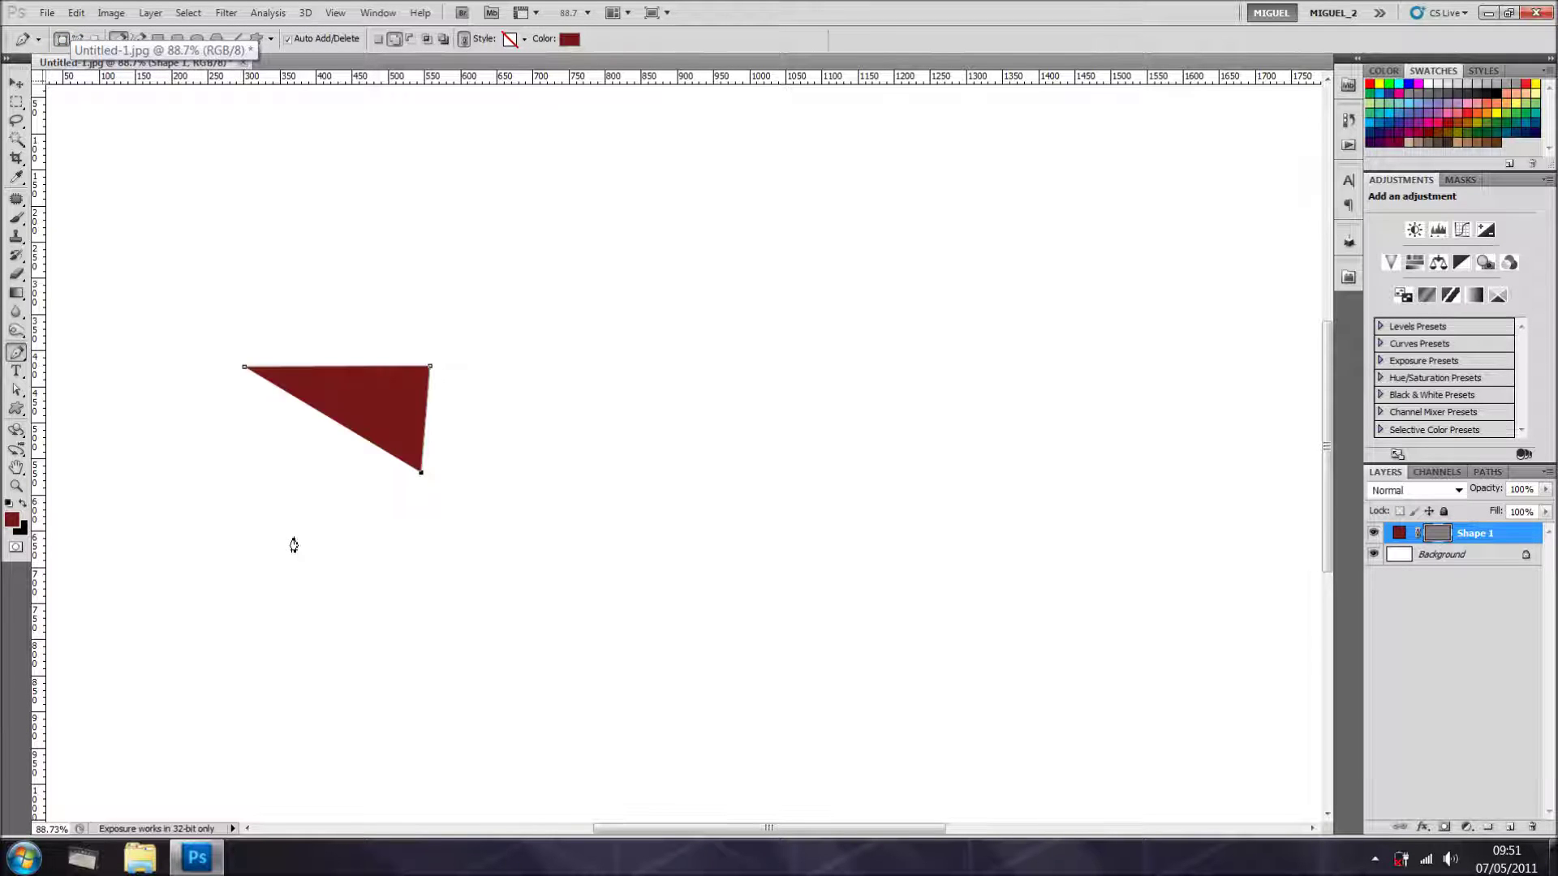
pyautogui.click(266, 494)
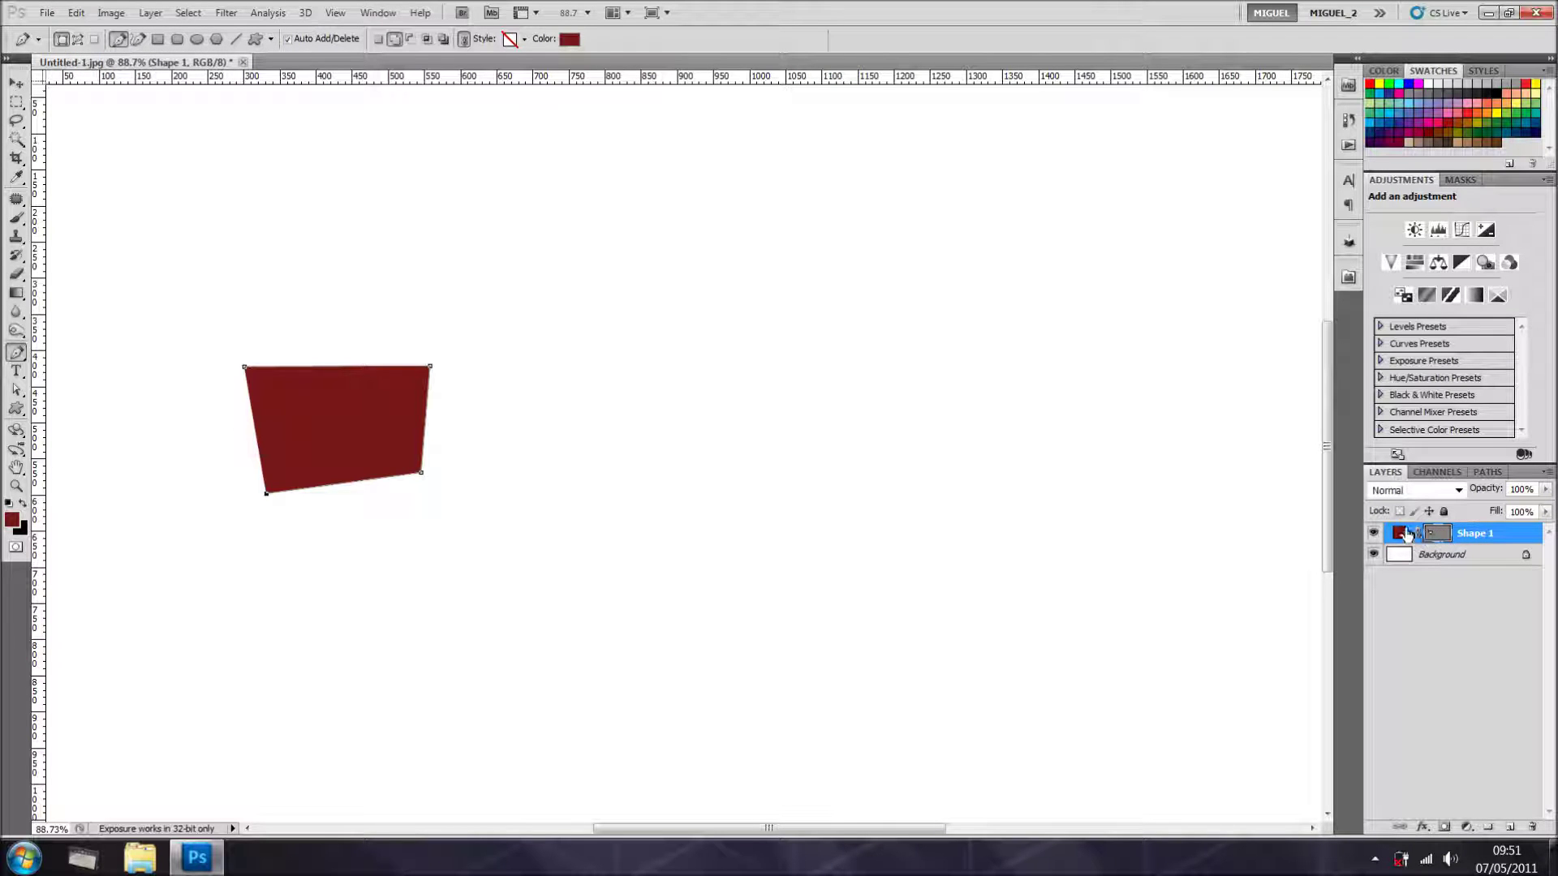
pyautogui.click(1374, 555)
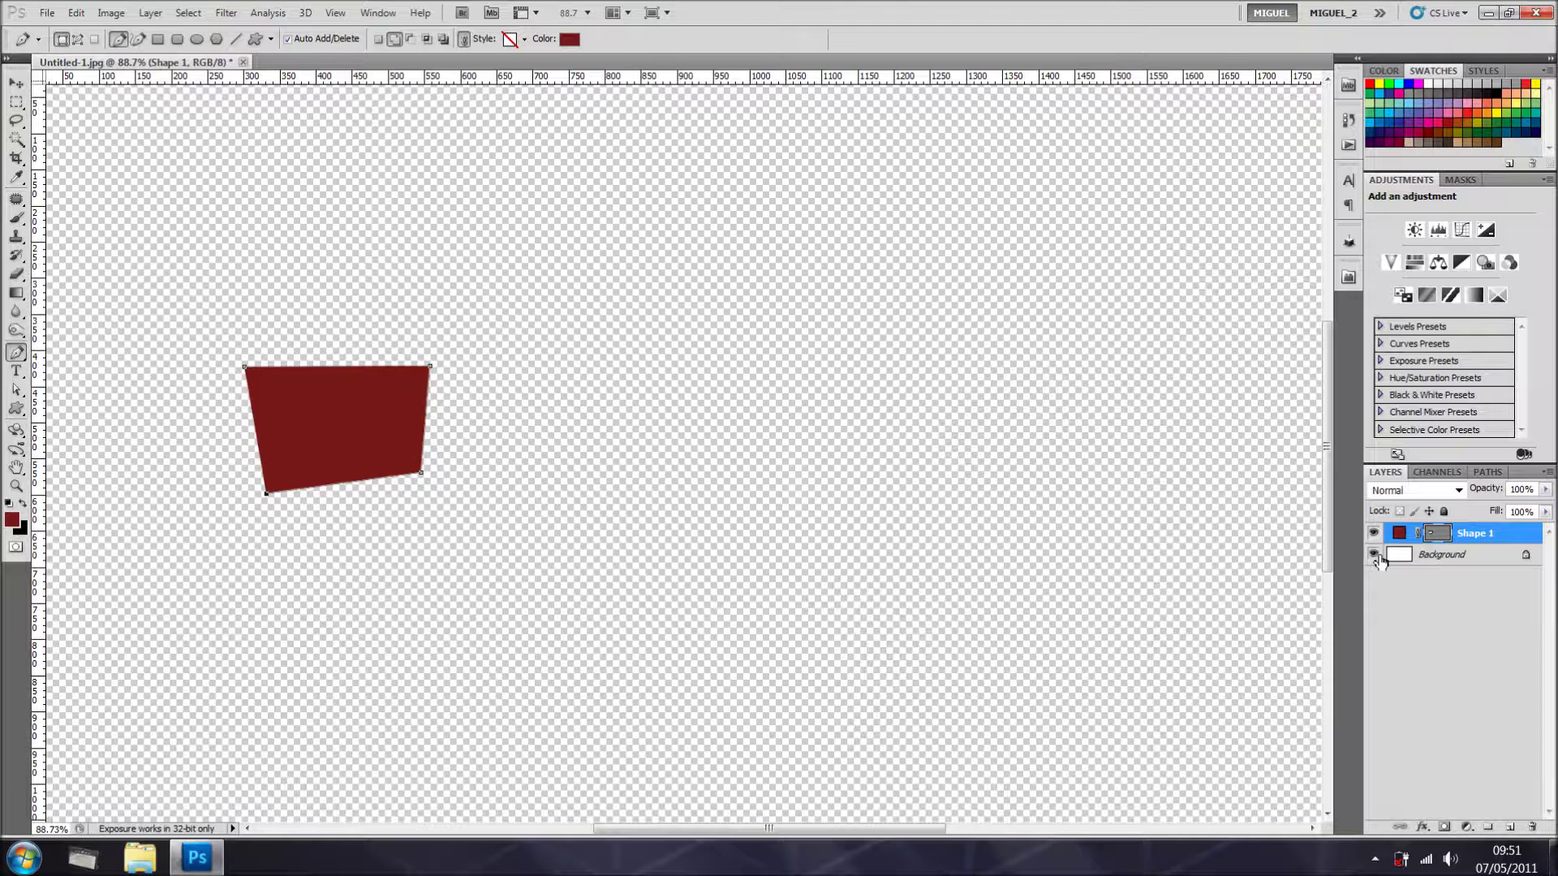
pyautogui.click(1375, 556)
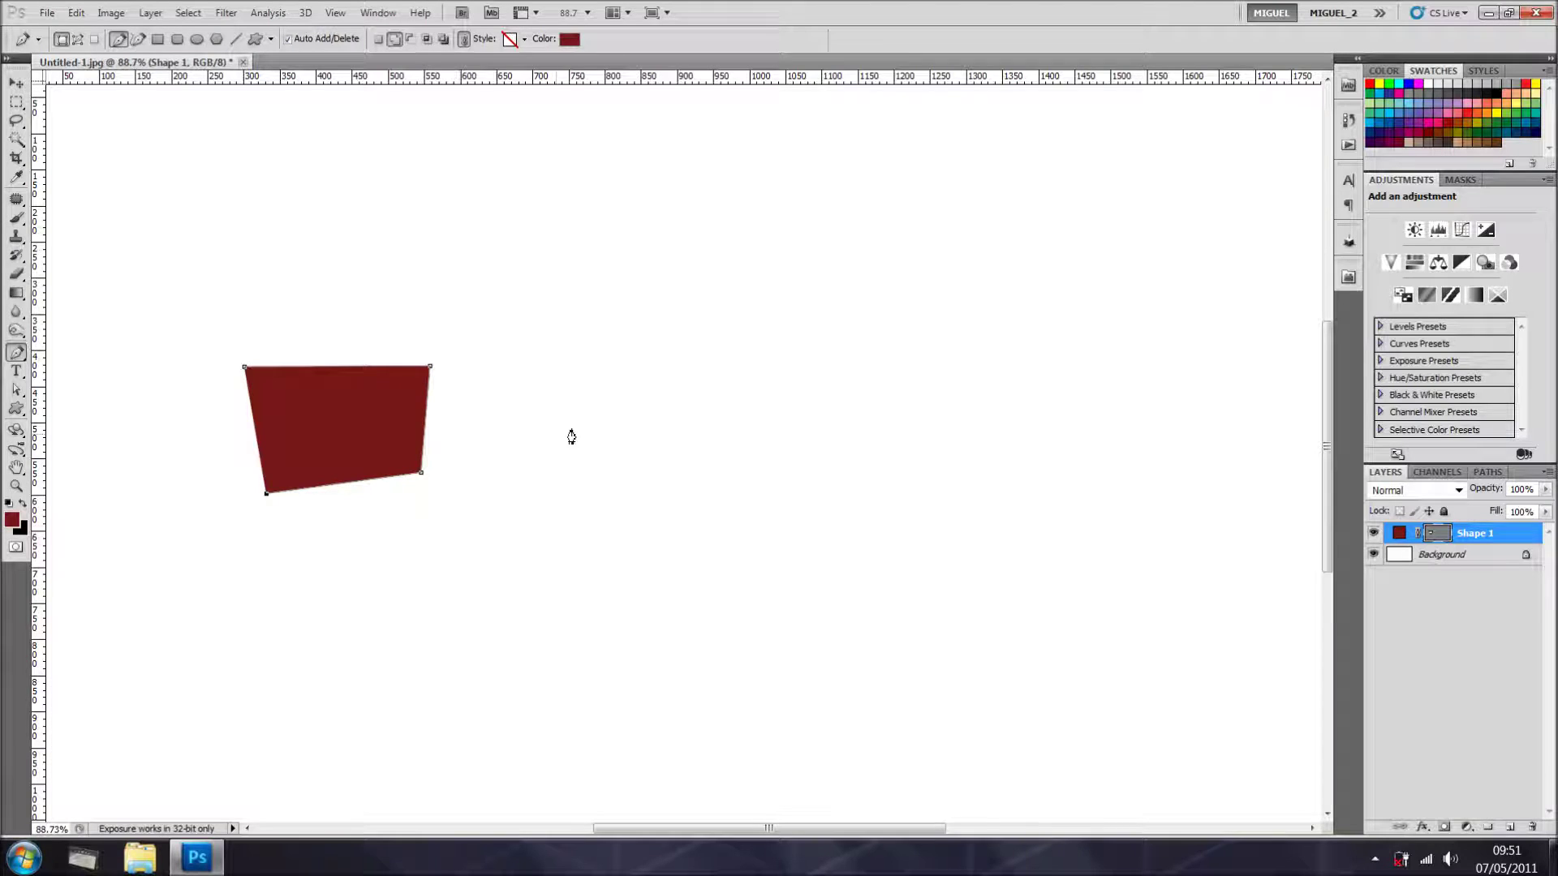
pyautogui.click(642, 362)
pyautogui.click(651, 495)
pyautogui.click(504, 517)
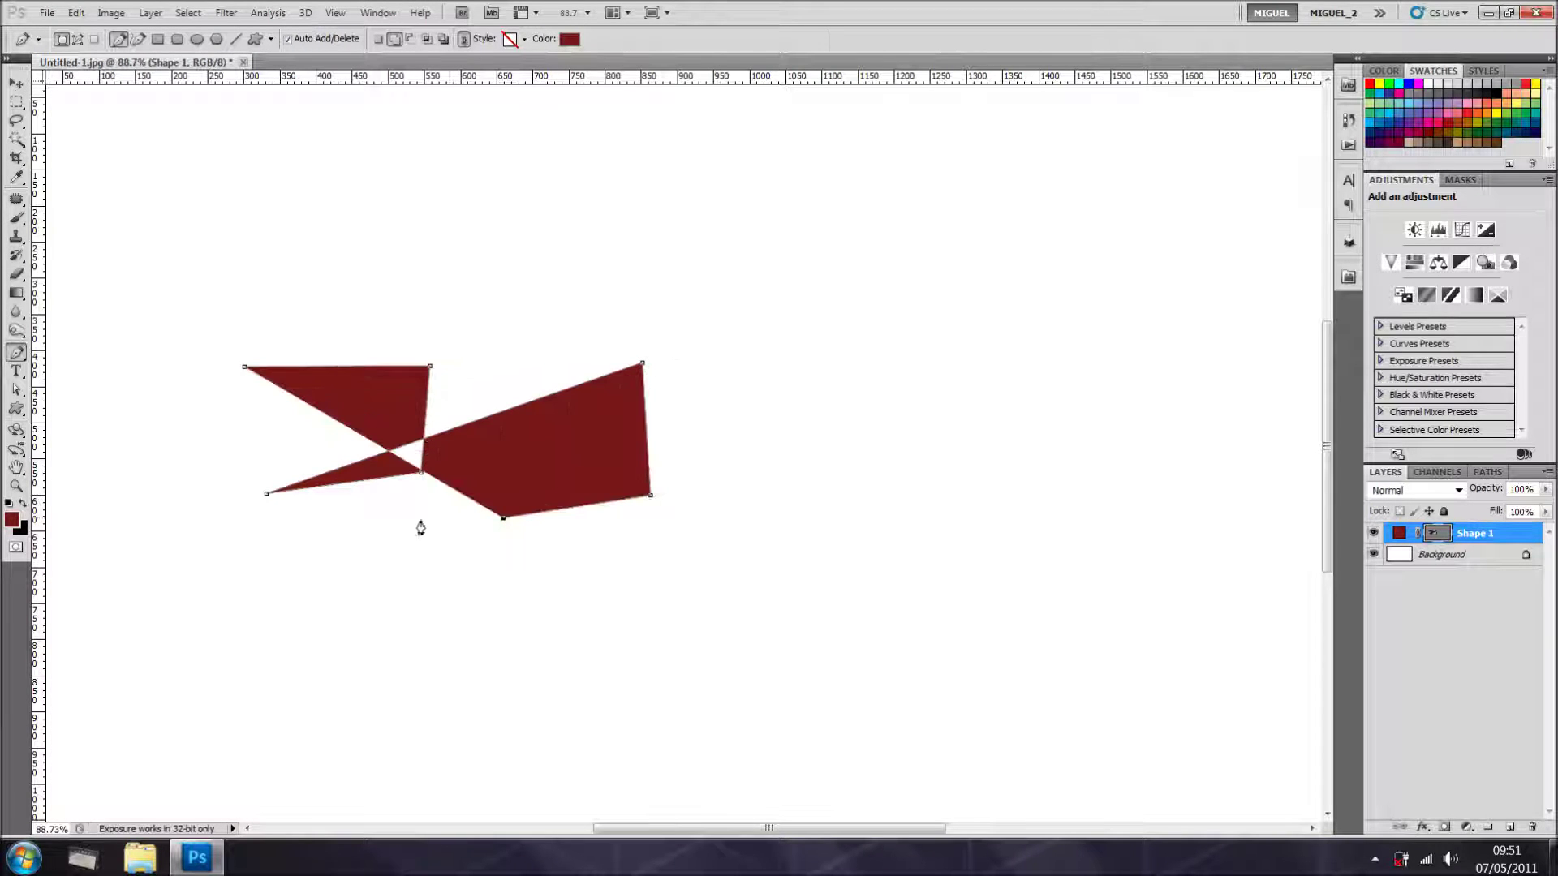
pyautogui.click(326, 524)
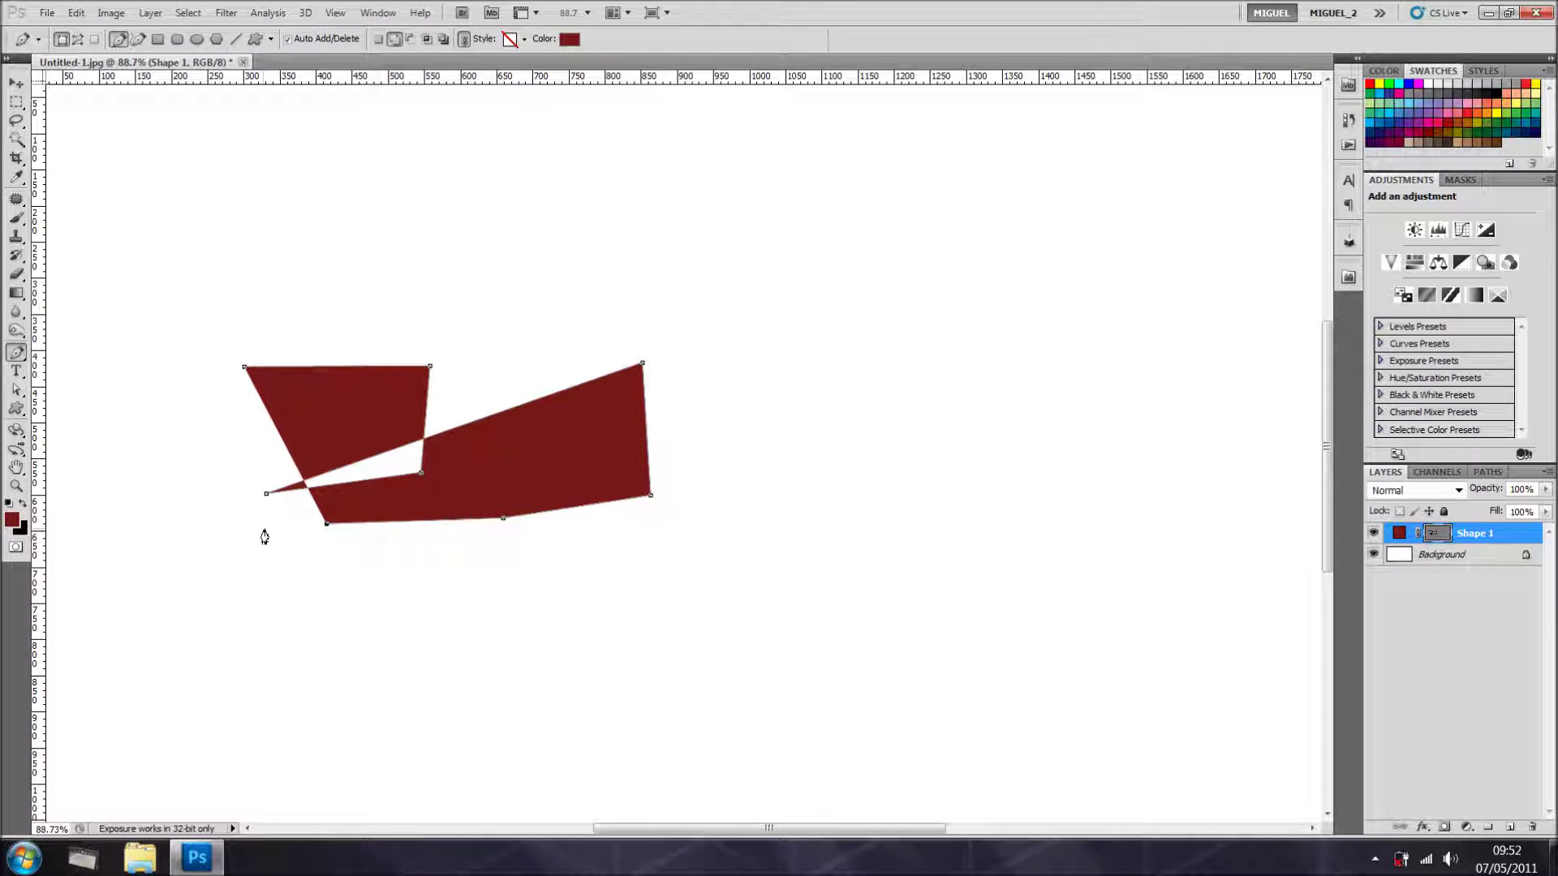
pyautogui.moveTo(1521, 537); pyautogui.dragTo(1533, 826)
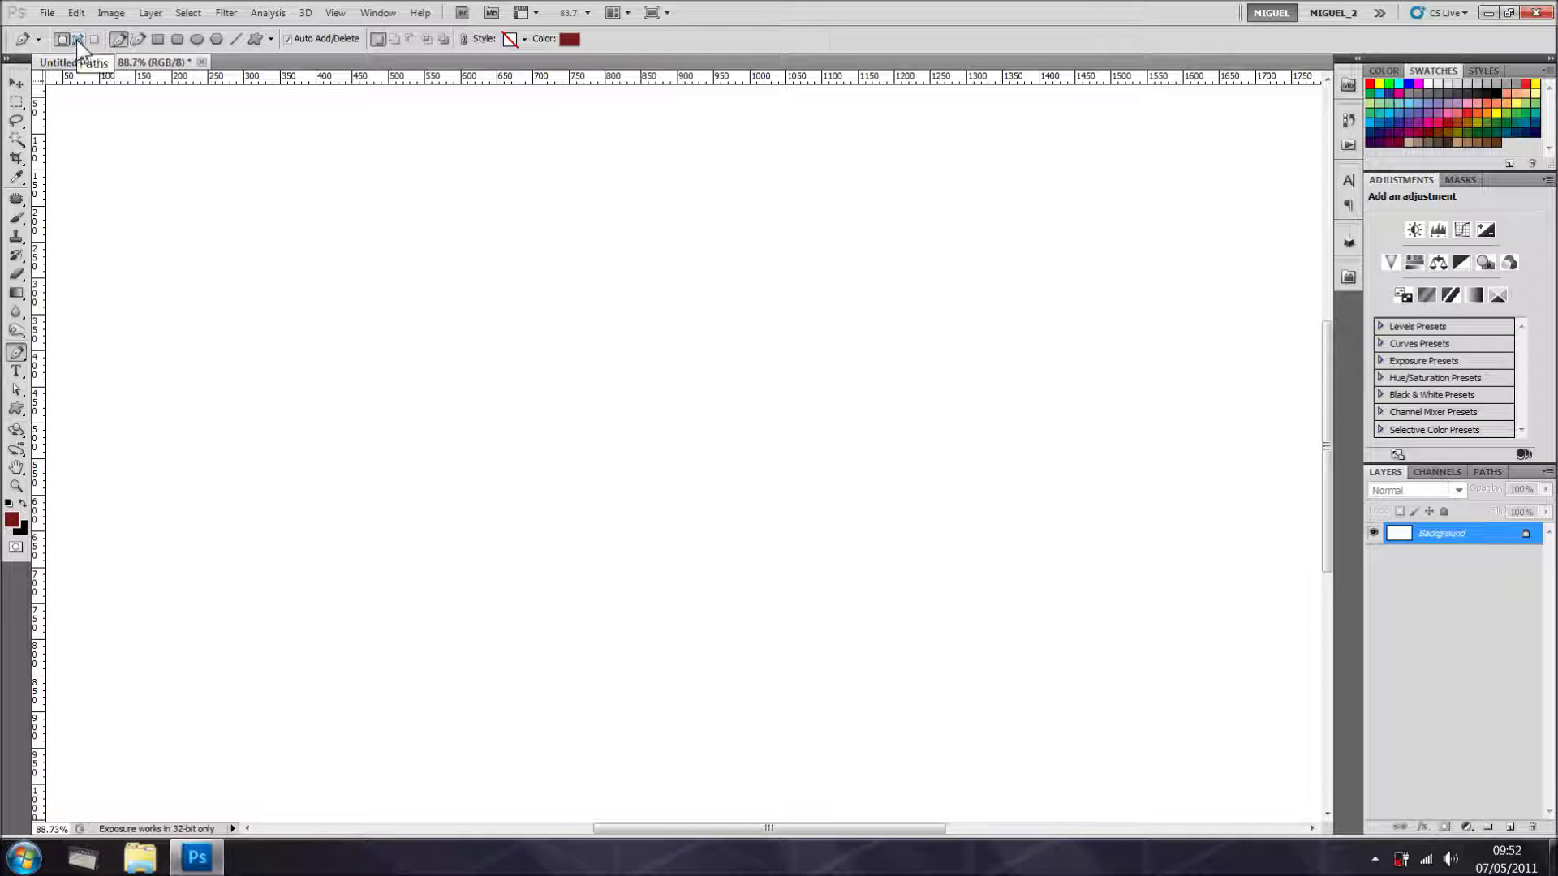
# Step: Draw a closed four-point path near the top-left of the canvas with the Pen in Paths mode
pyautogui.click(77, 39)
pyautogui.click(198, 222)
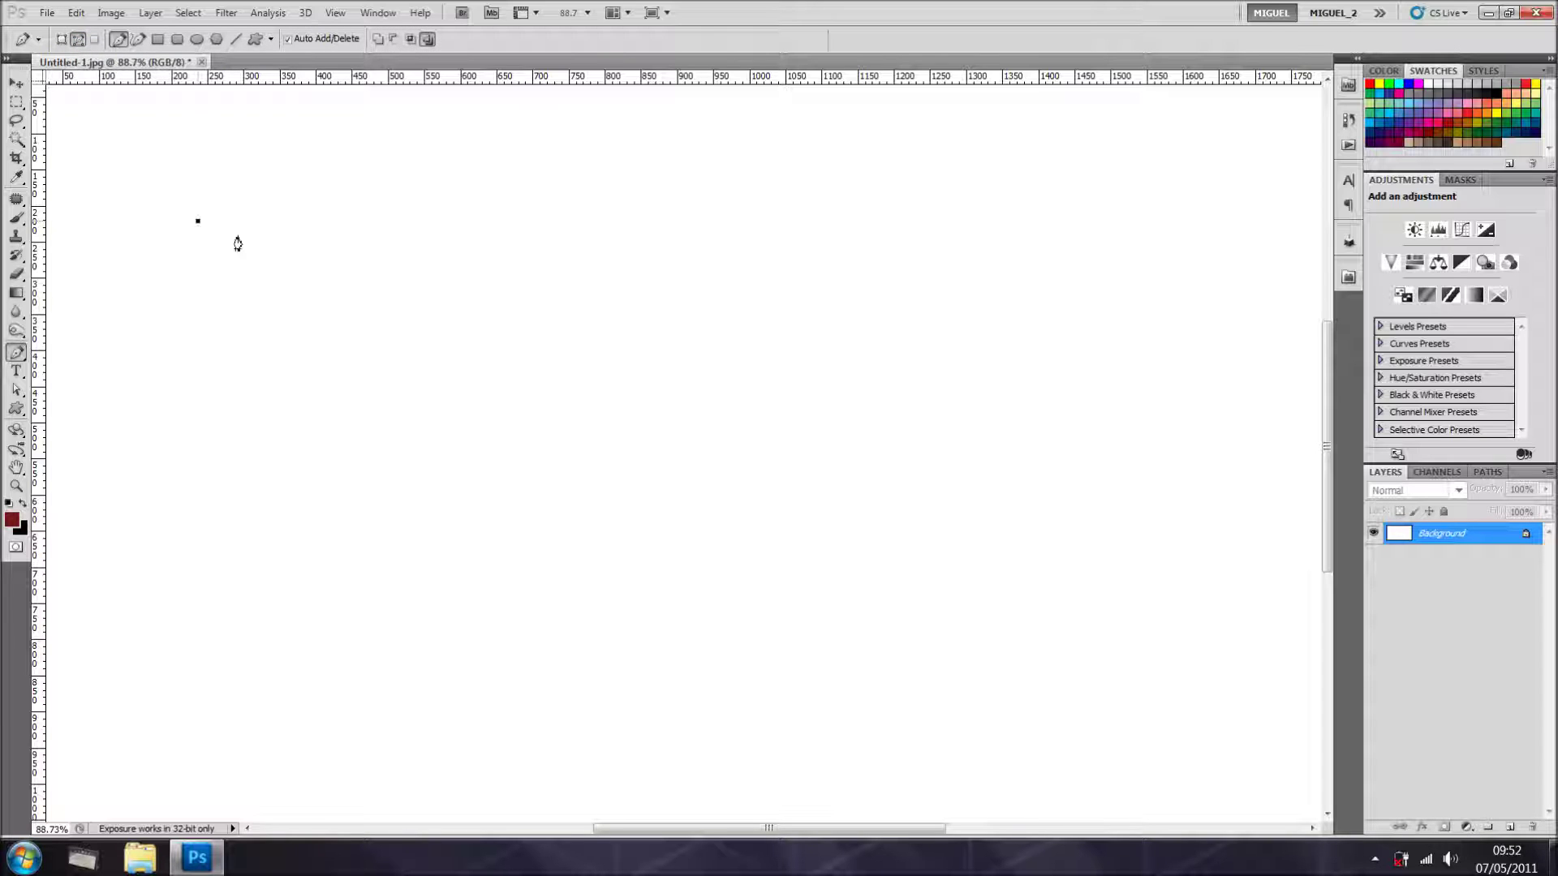
pyautogui.click(355, 247)
pyautogui.click(363, 332)
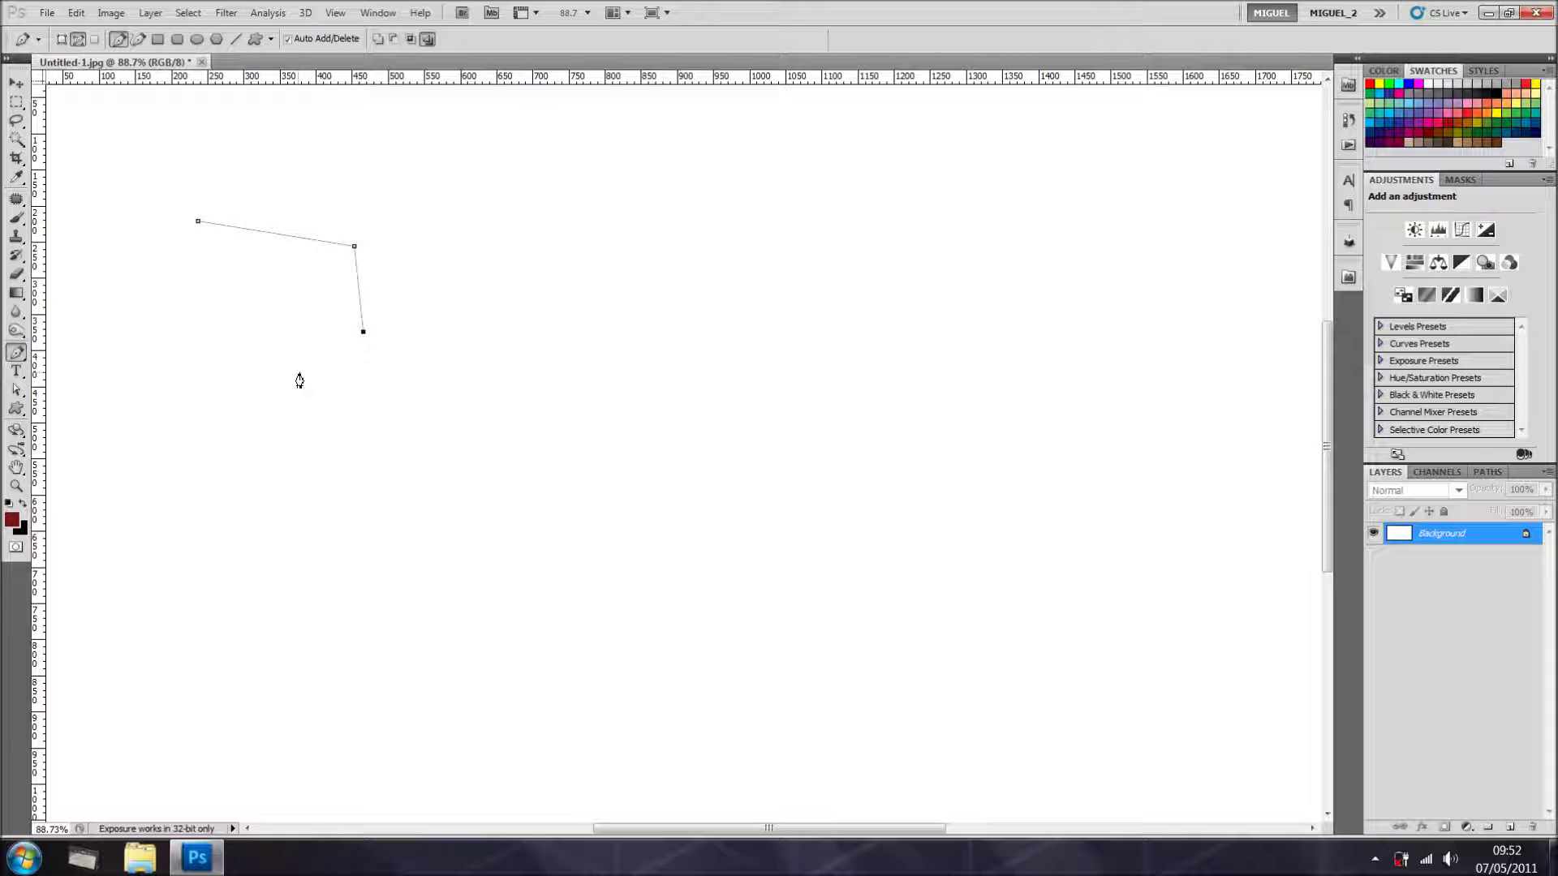
pyautogui.click(212, 346)
pyautogui.click(198, 223)
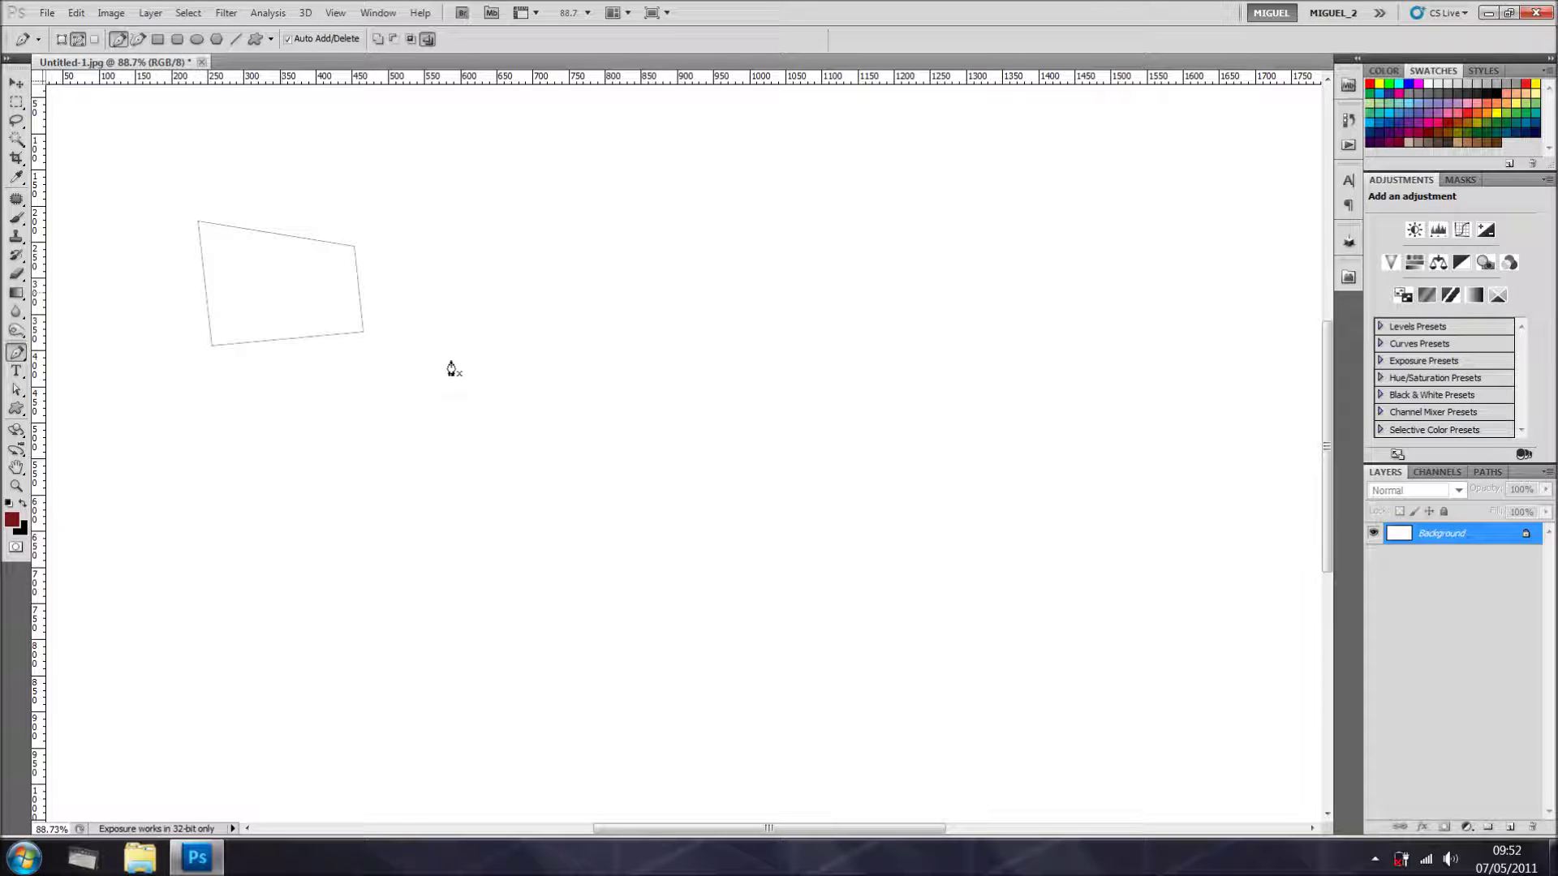
pyautogui.hotkey('ctrl', 'z')
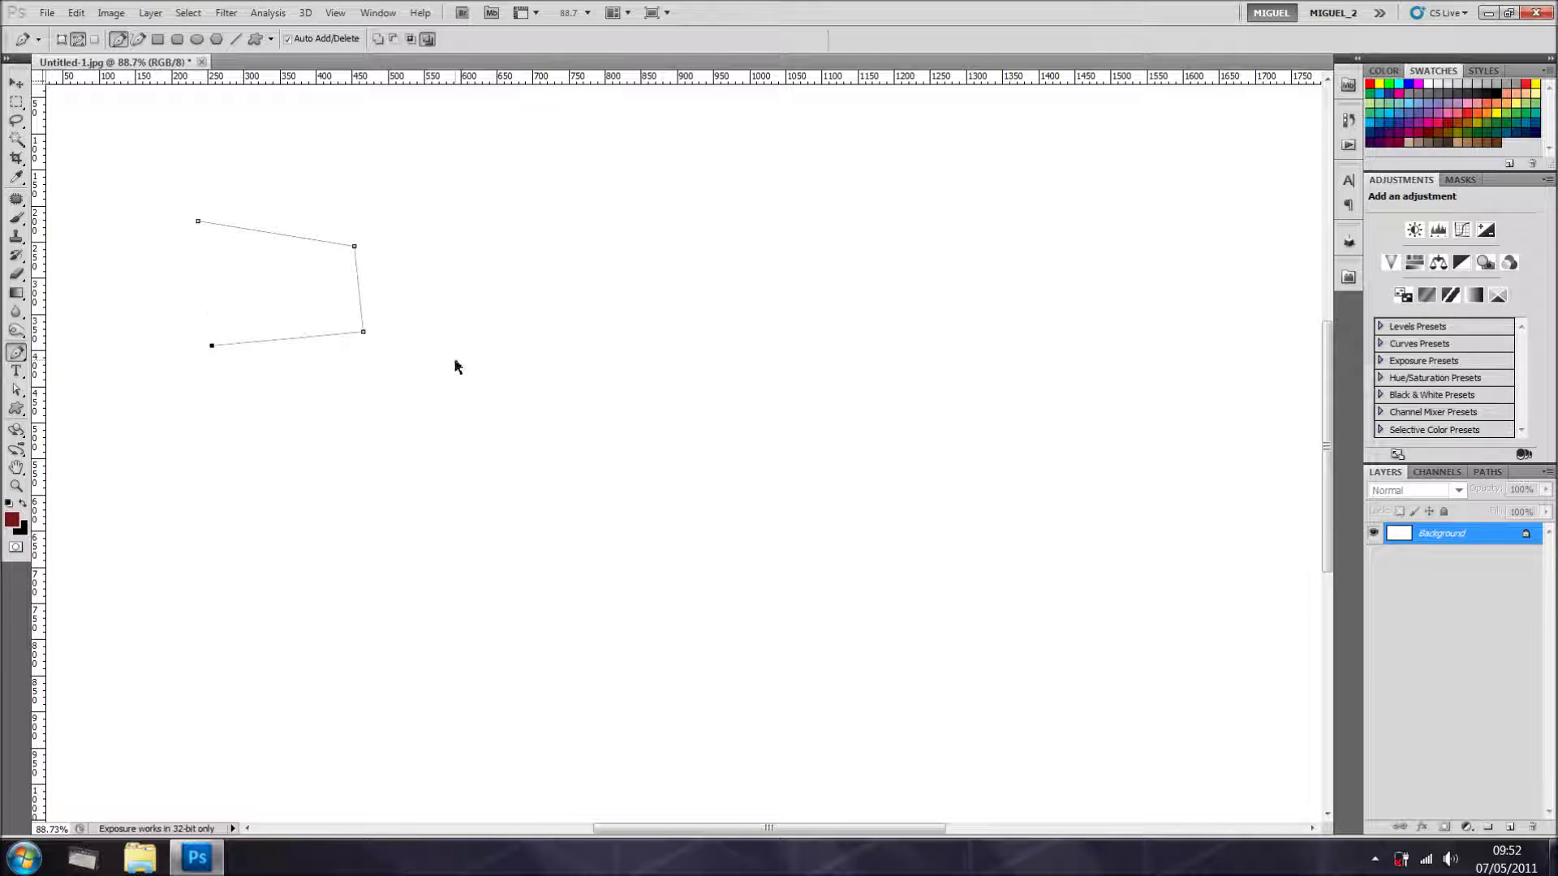
pyautogui.click(199, 223)
pyautogui.rightClick(269, 285)
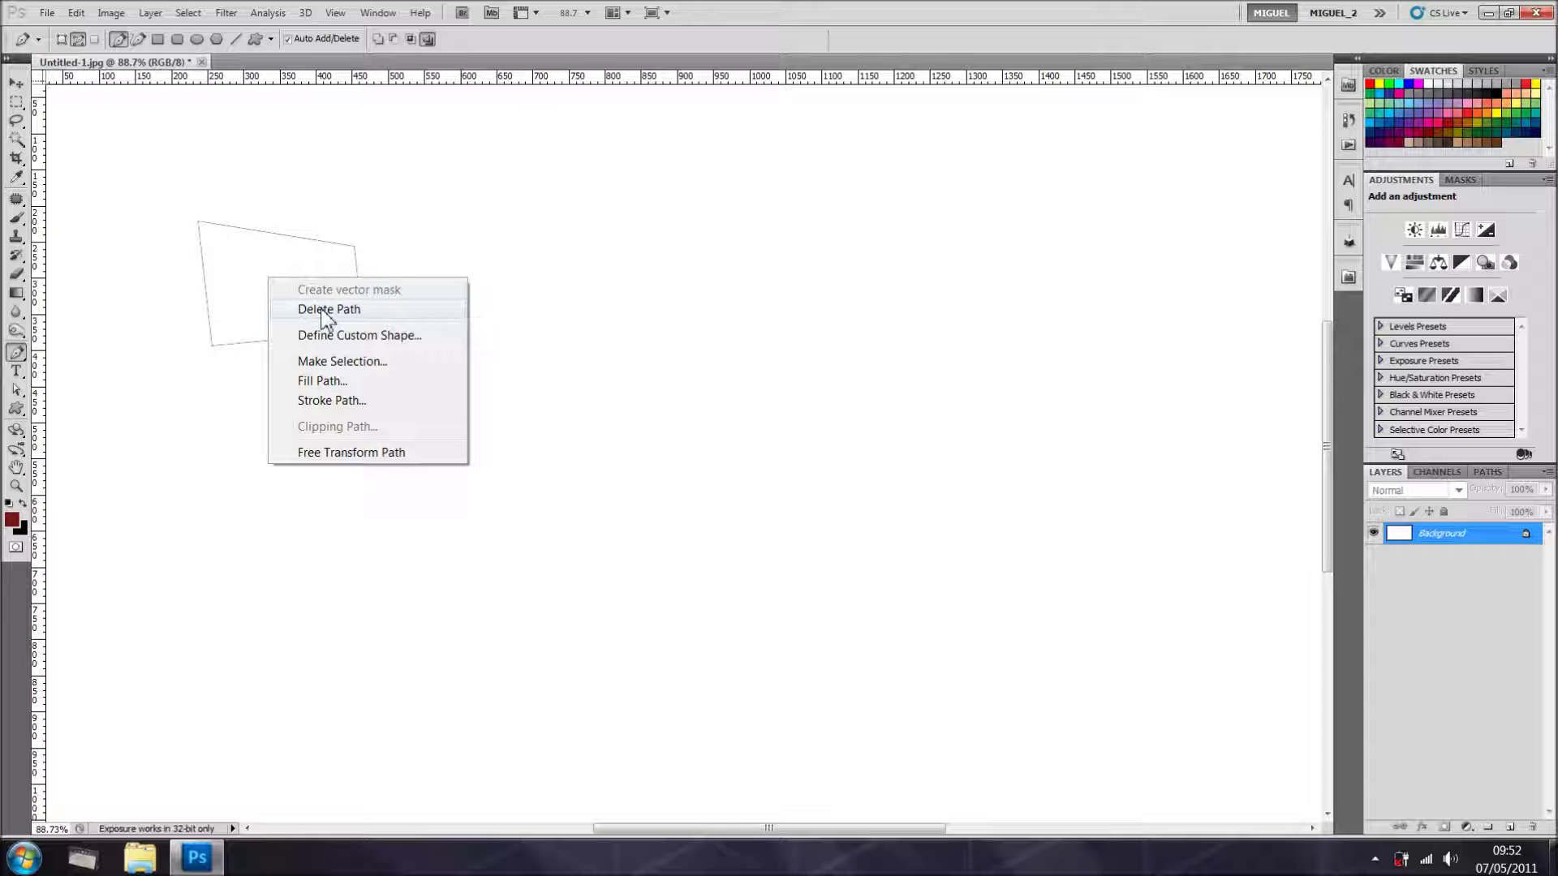
pyautogui.click(347, 363)
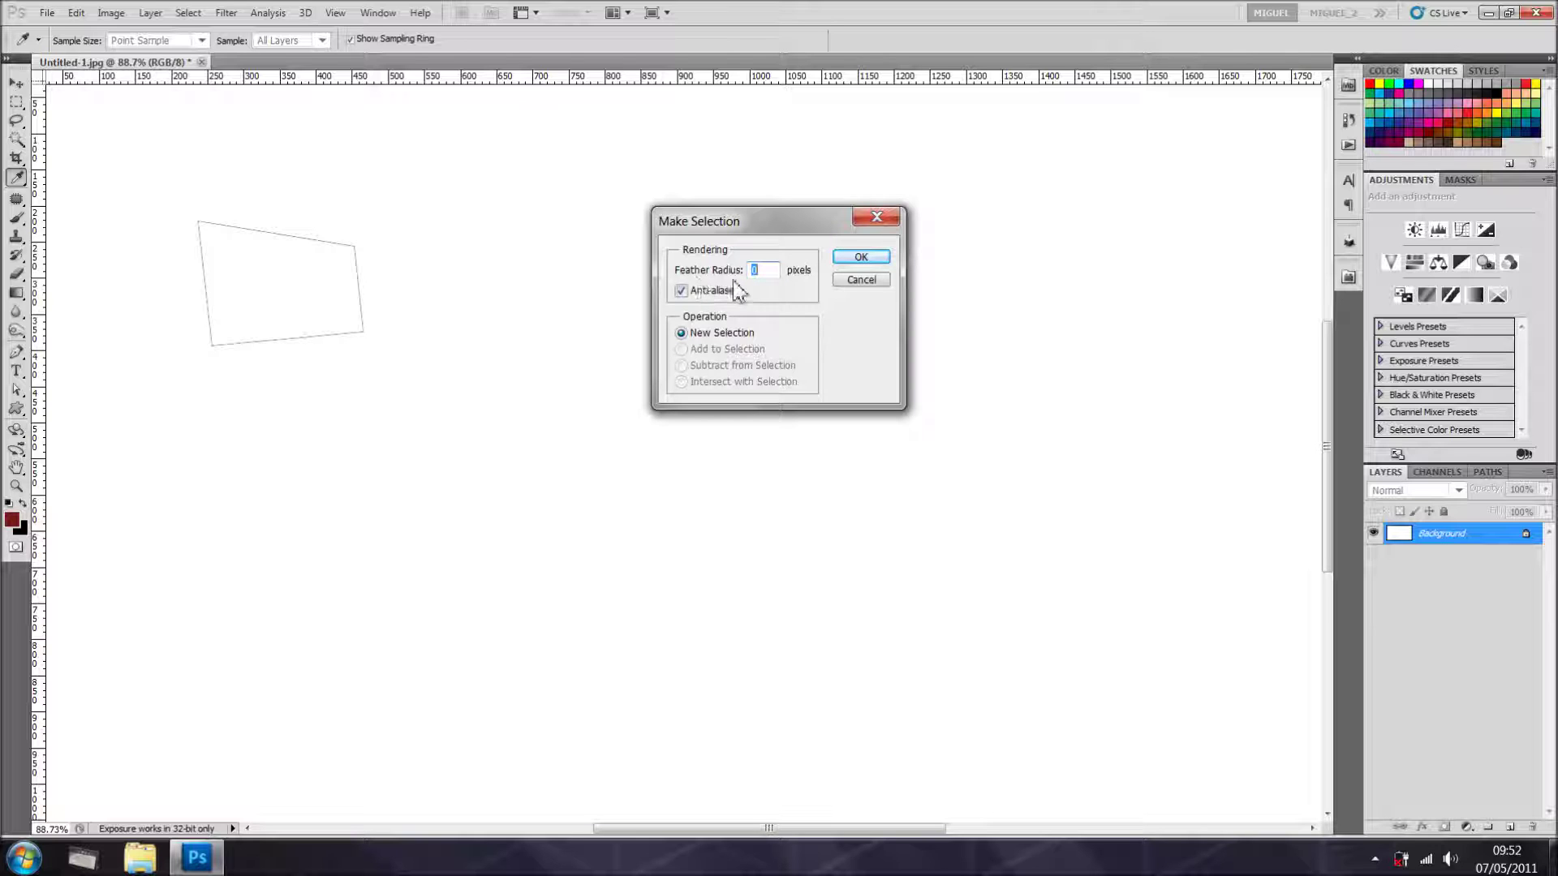
pyautogui.click(862, 281)
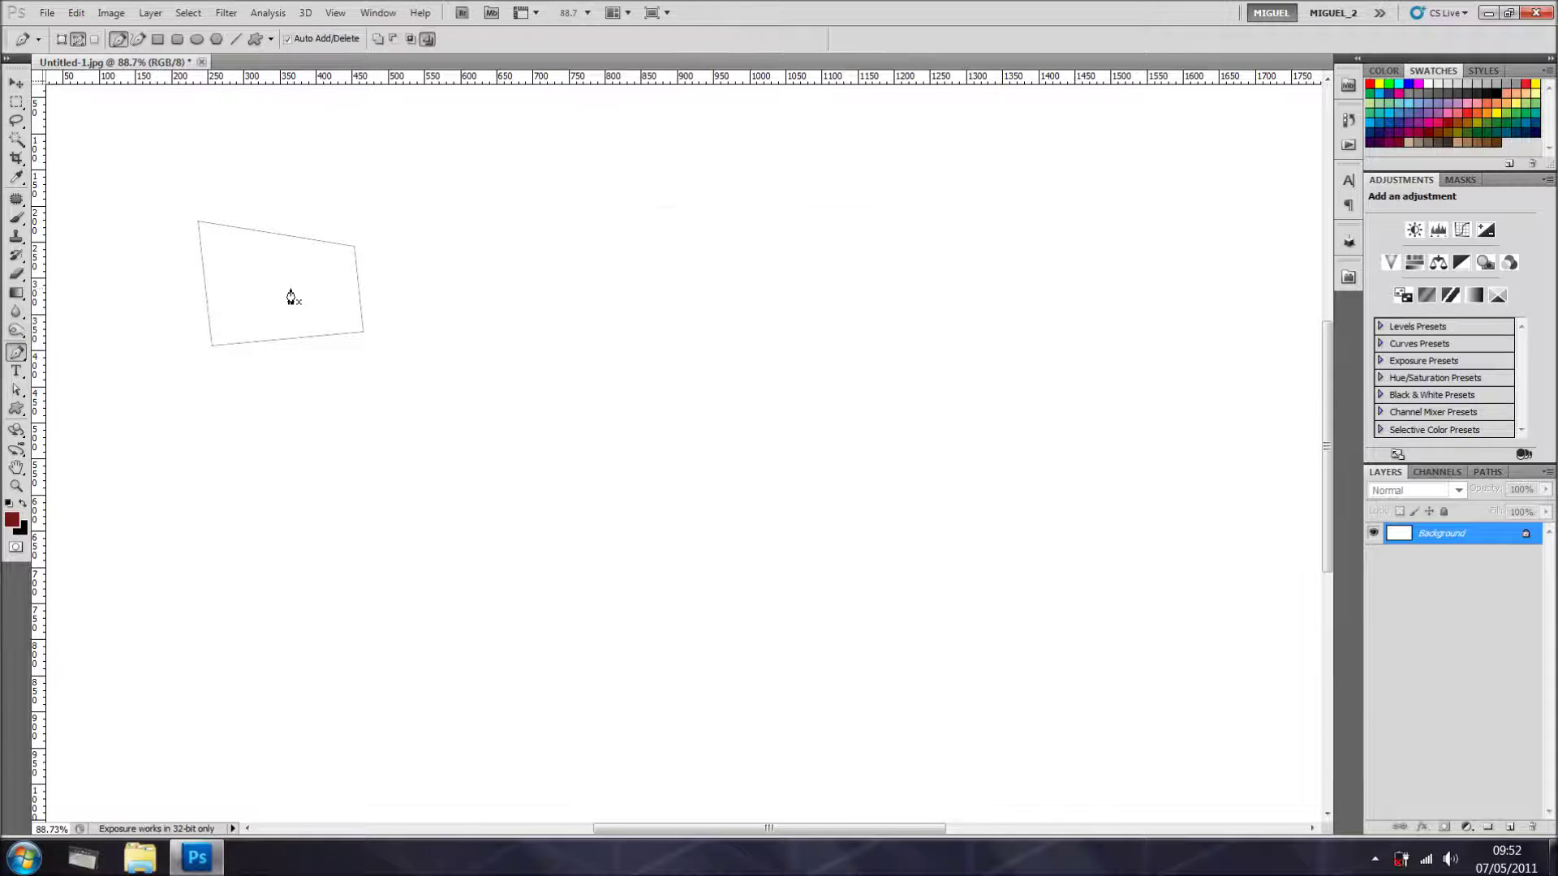
pyautogui.rightClick(288, 291)
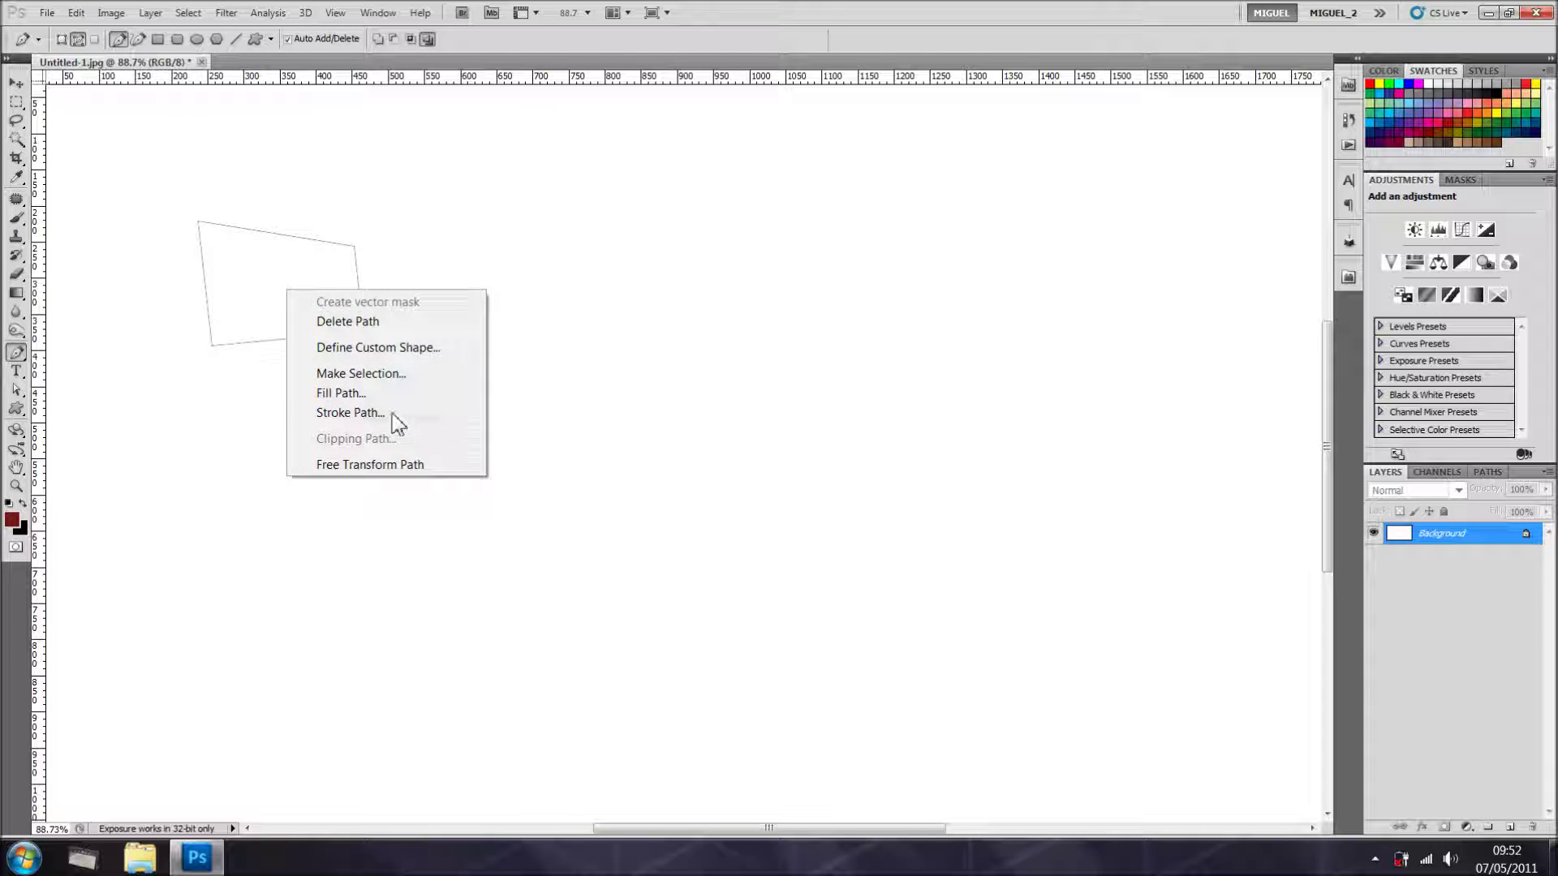
pyautogui.click(349, 413)
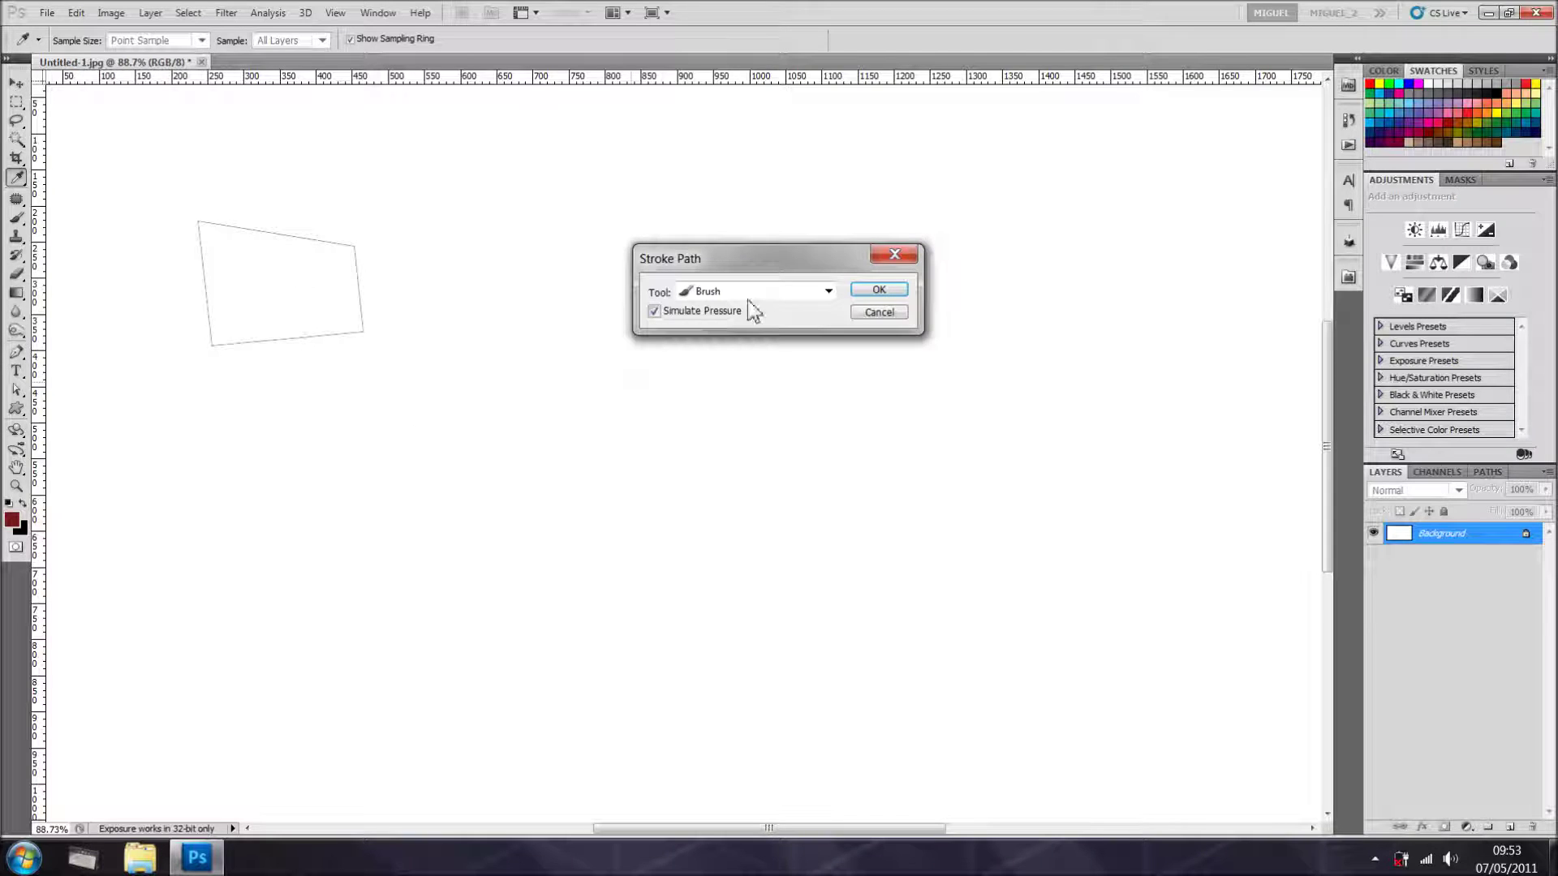
pyautogui.click(829, 294)
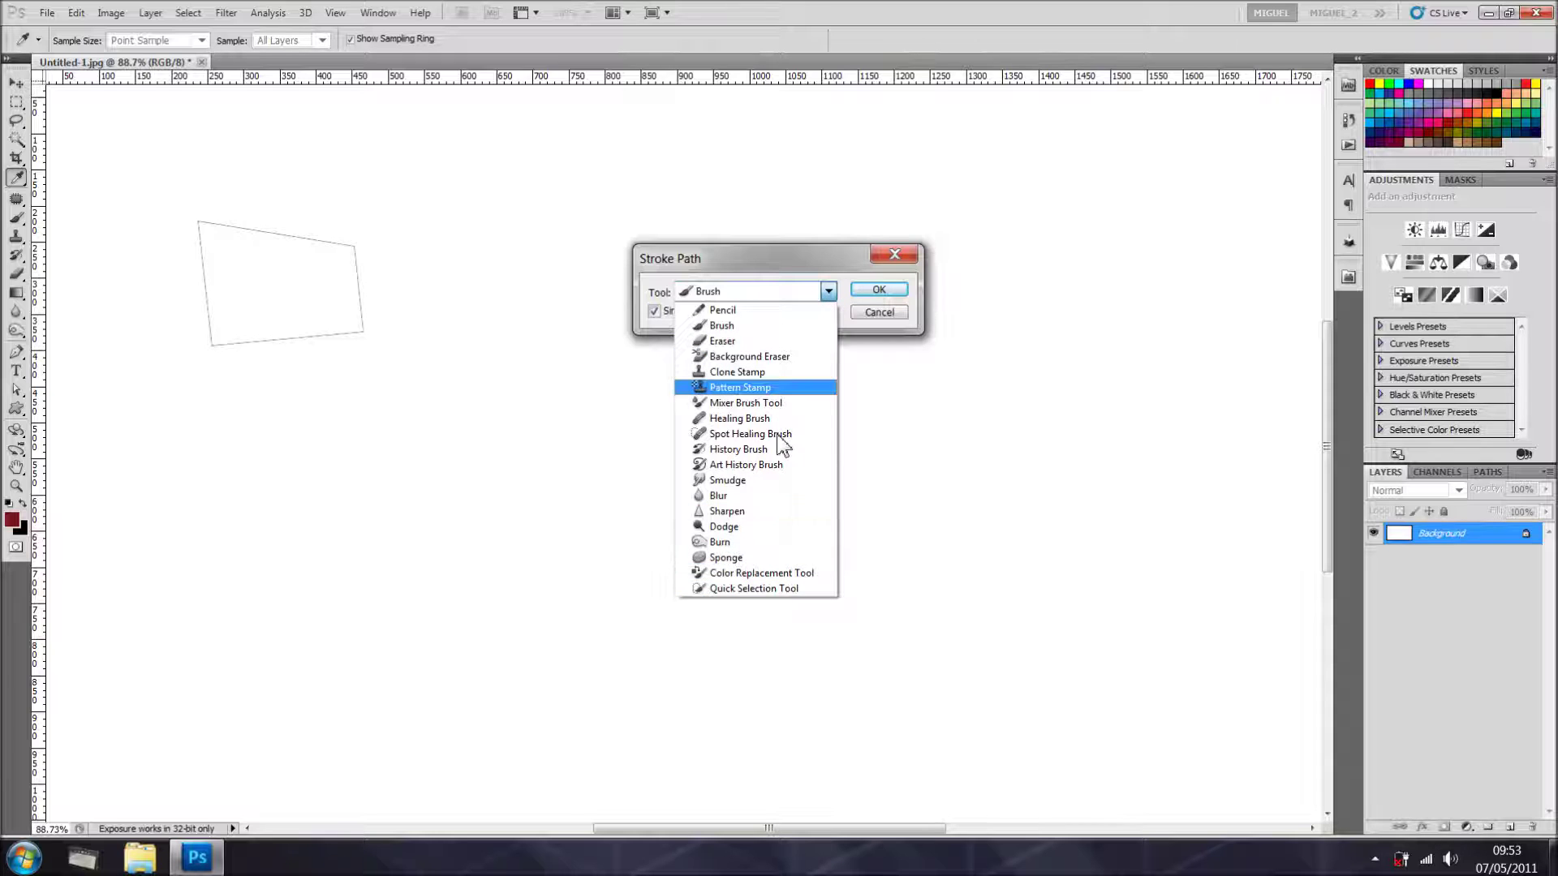
pyautogui.click(743, 327)
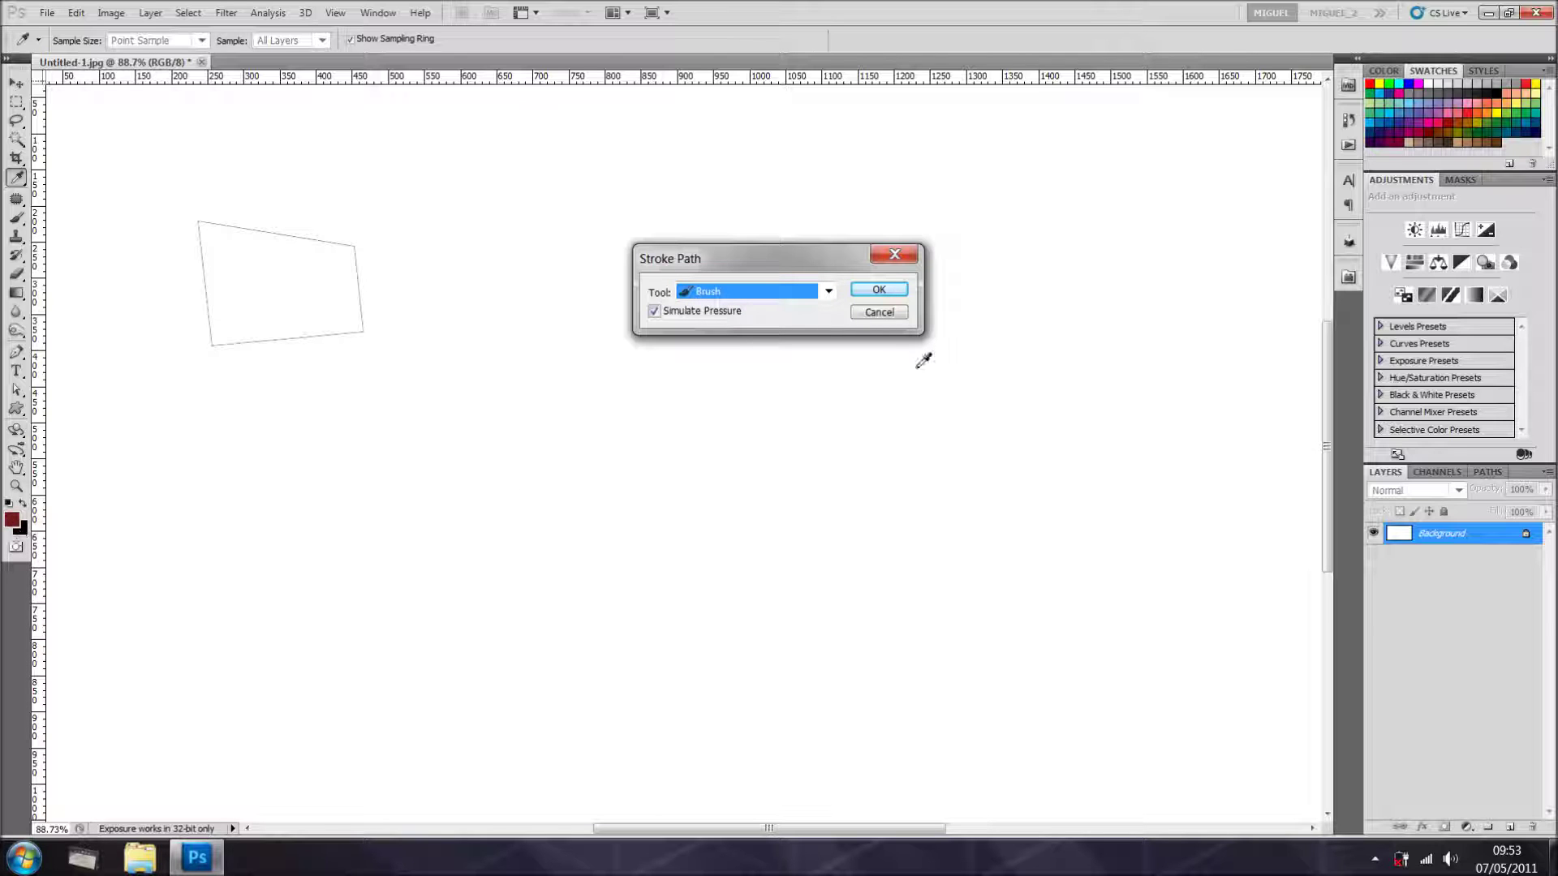
pyautogui.click(879, 311)
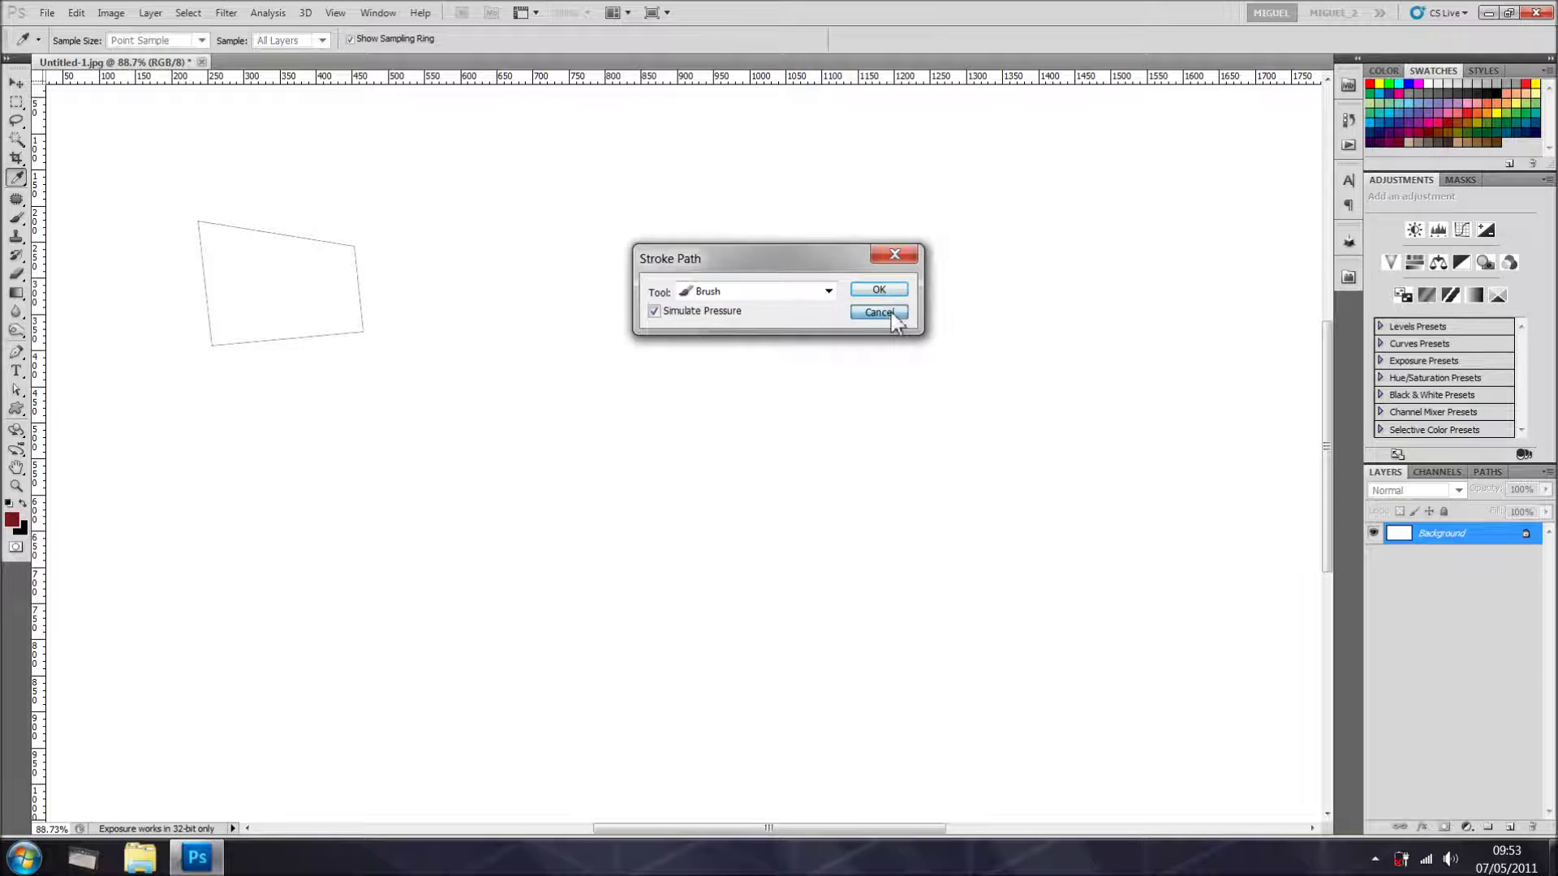
# Step: Select the Brush with Normal blend mode and a 24 px size
pyautogui.click(17, 218)
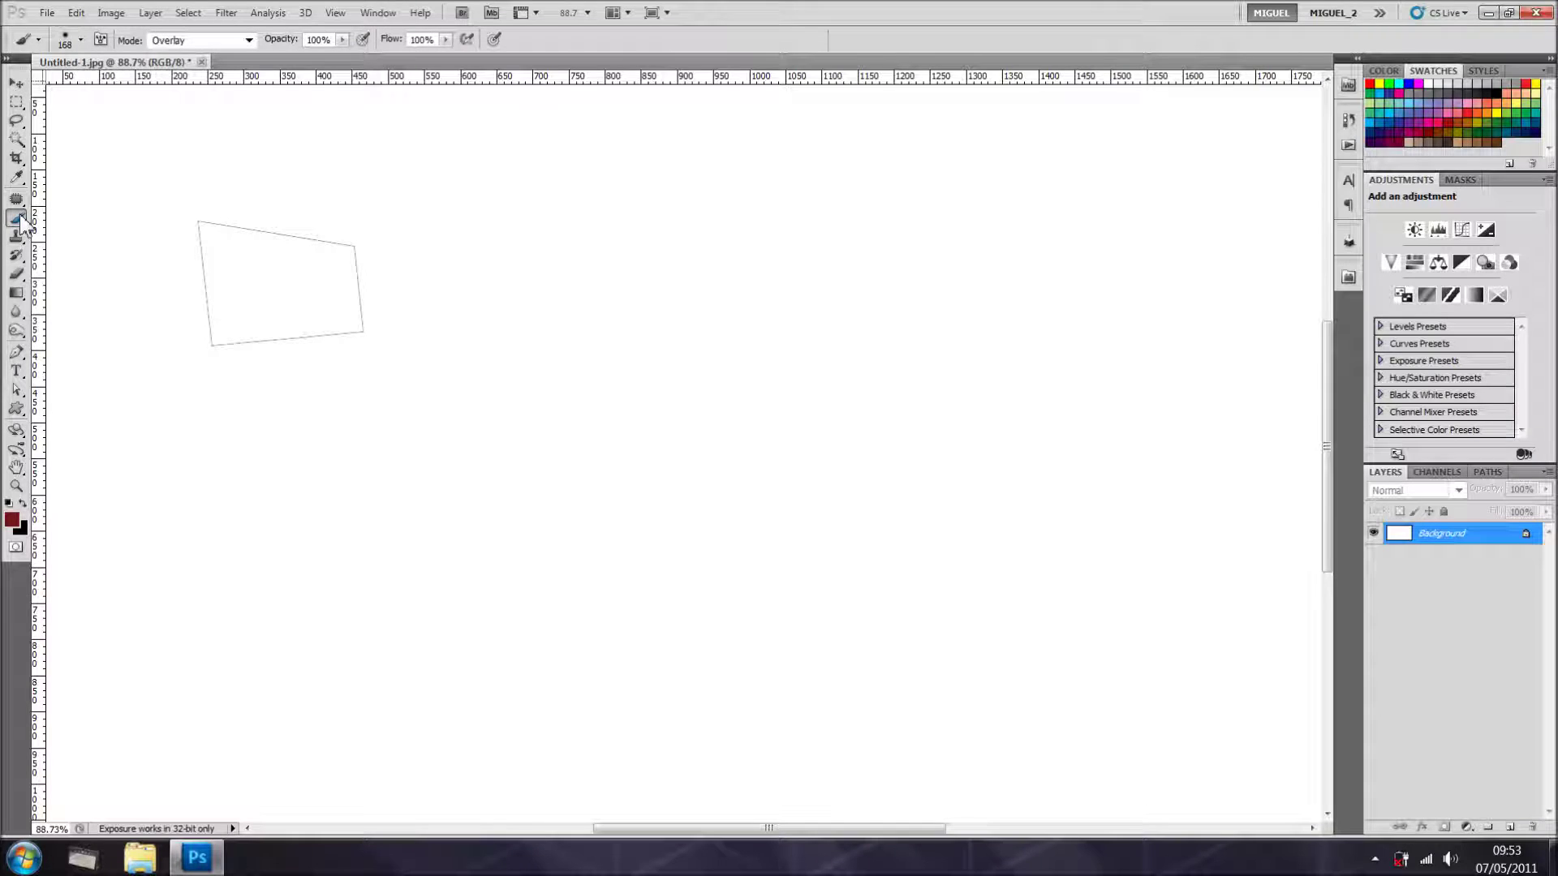
pyautogui.click(200, 42)
pyautogui.click(200, 57)
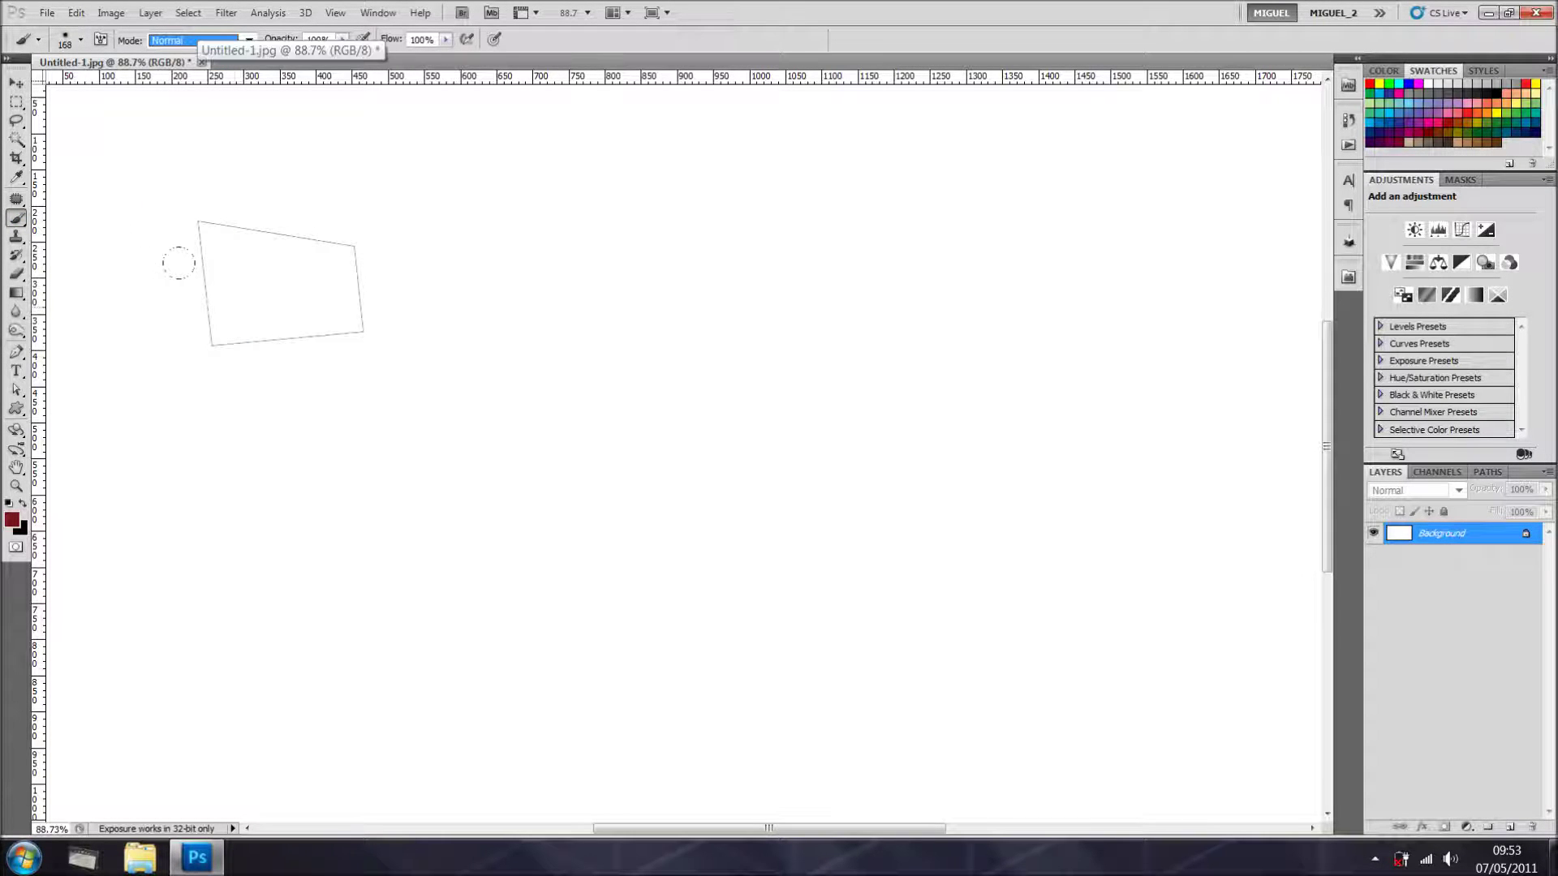
pyautogui.rightClick(261, 269)
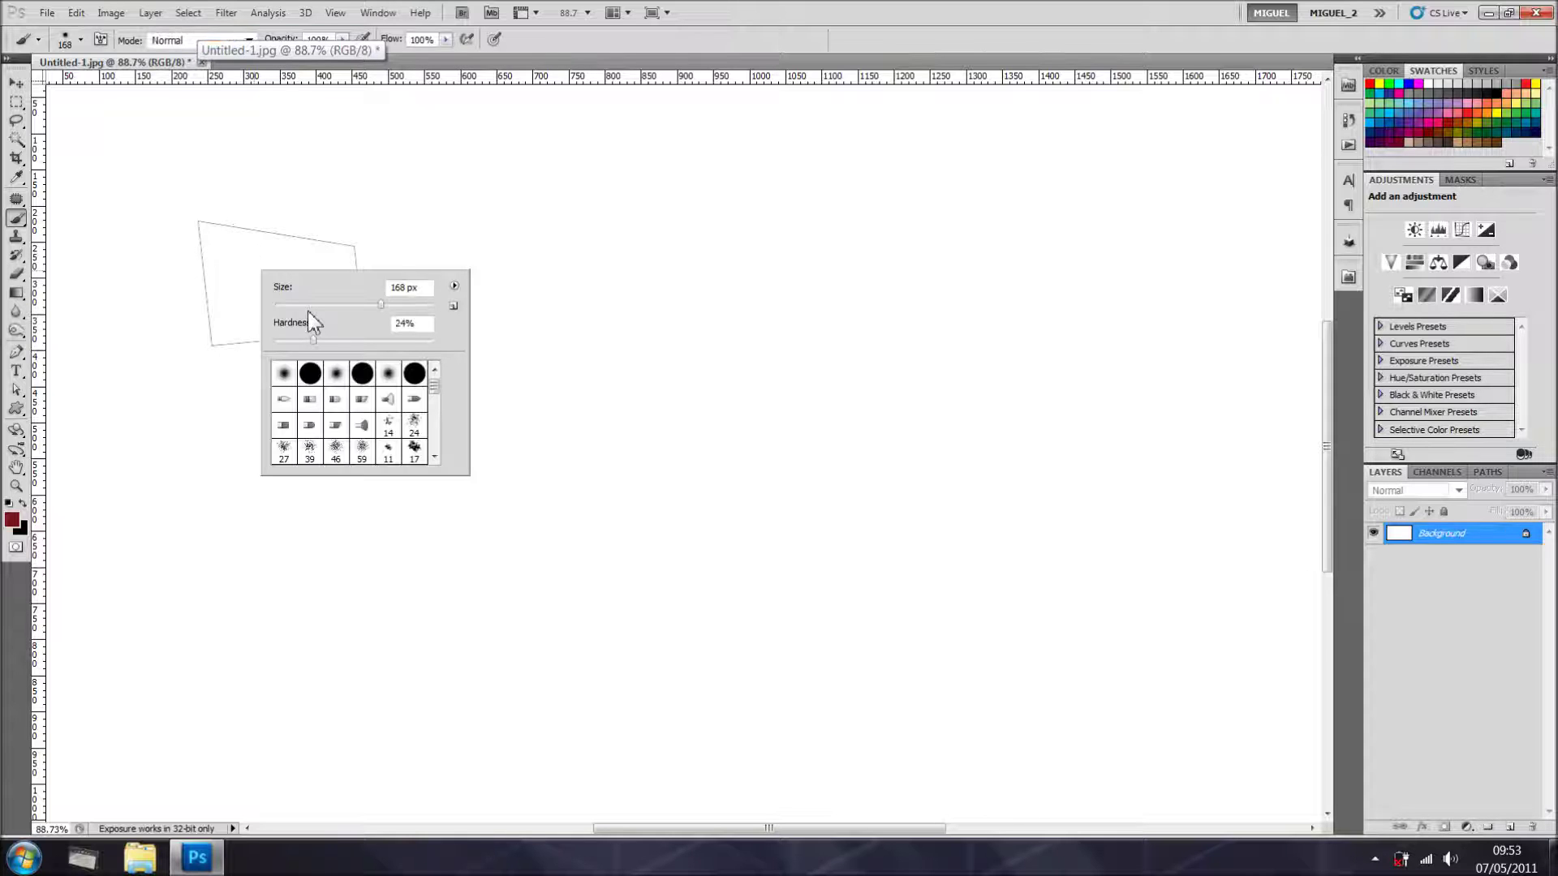
pyautogui.moveTo(302, 306); pyautogui.dragTo(293, 306)
pyautogui.click(271, 342)
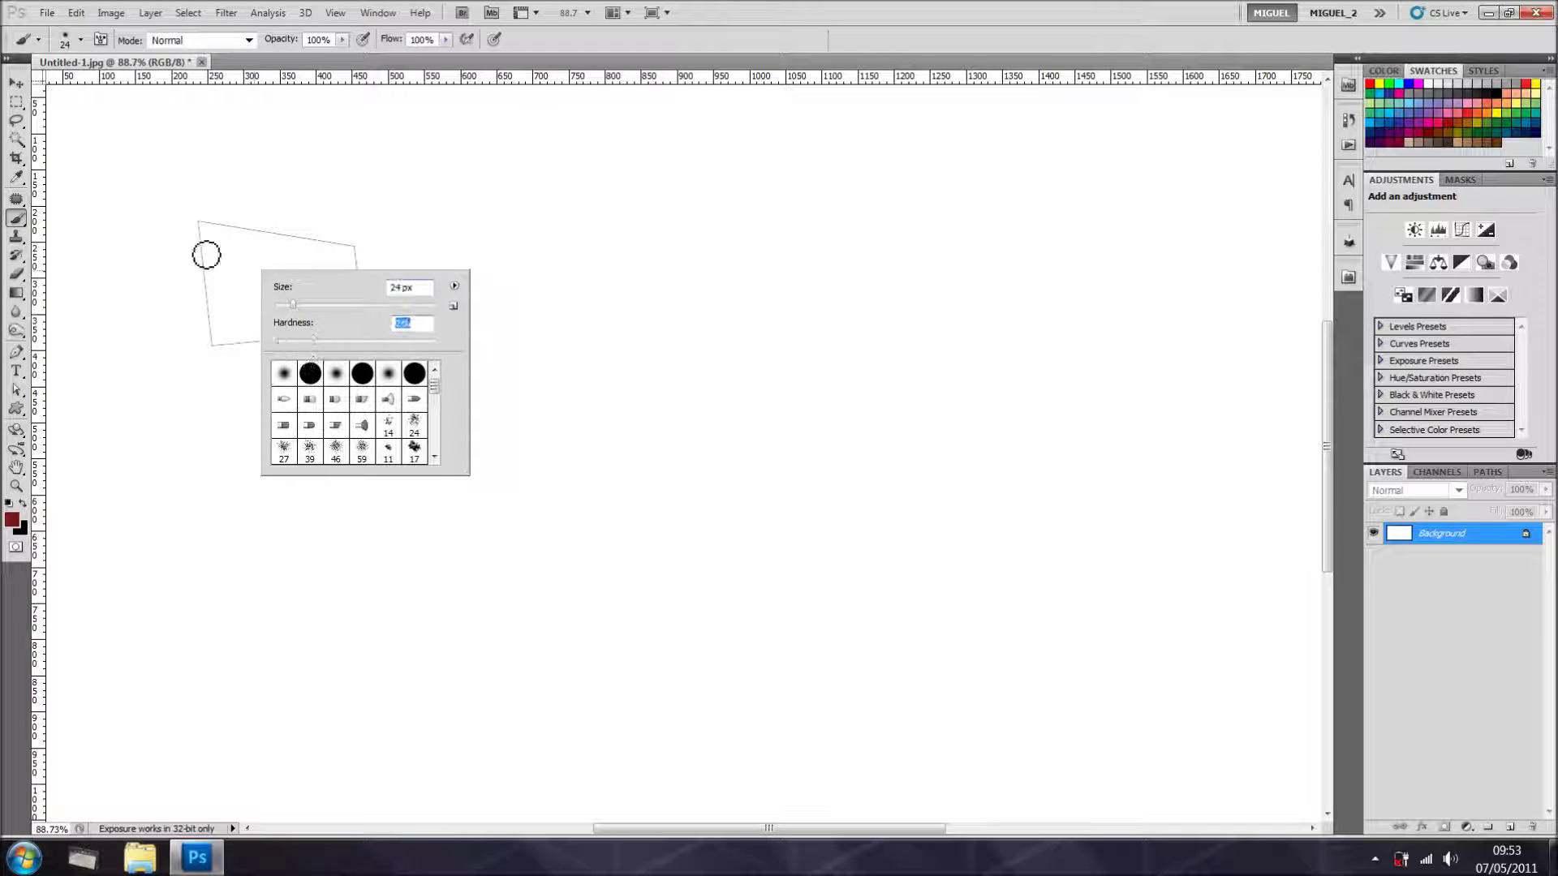
# Step: Set the foreground colour to pure red and return to the Pen tool
pyautogui.click(12, 519)
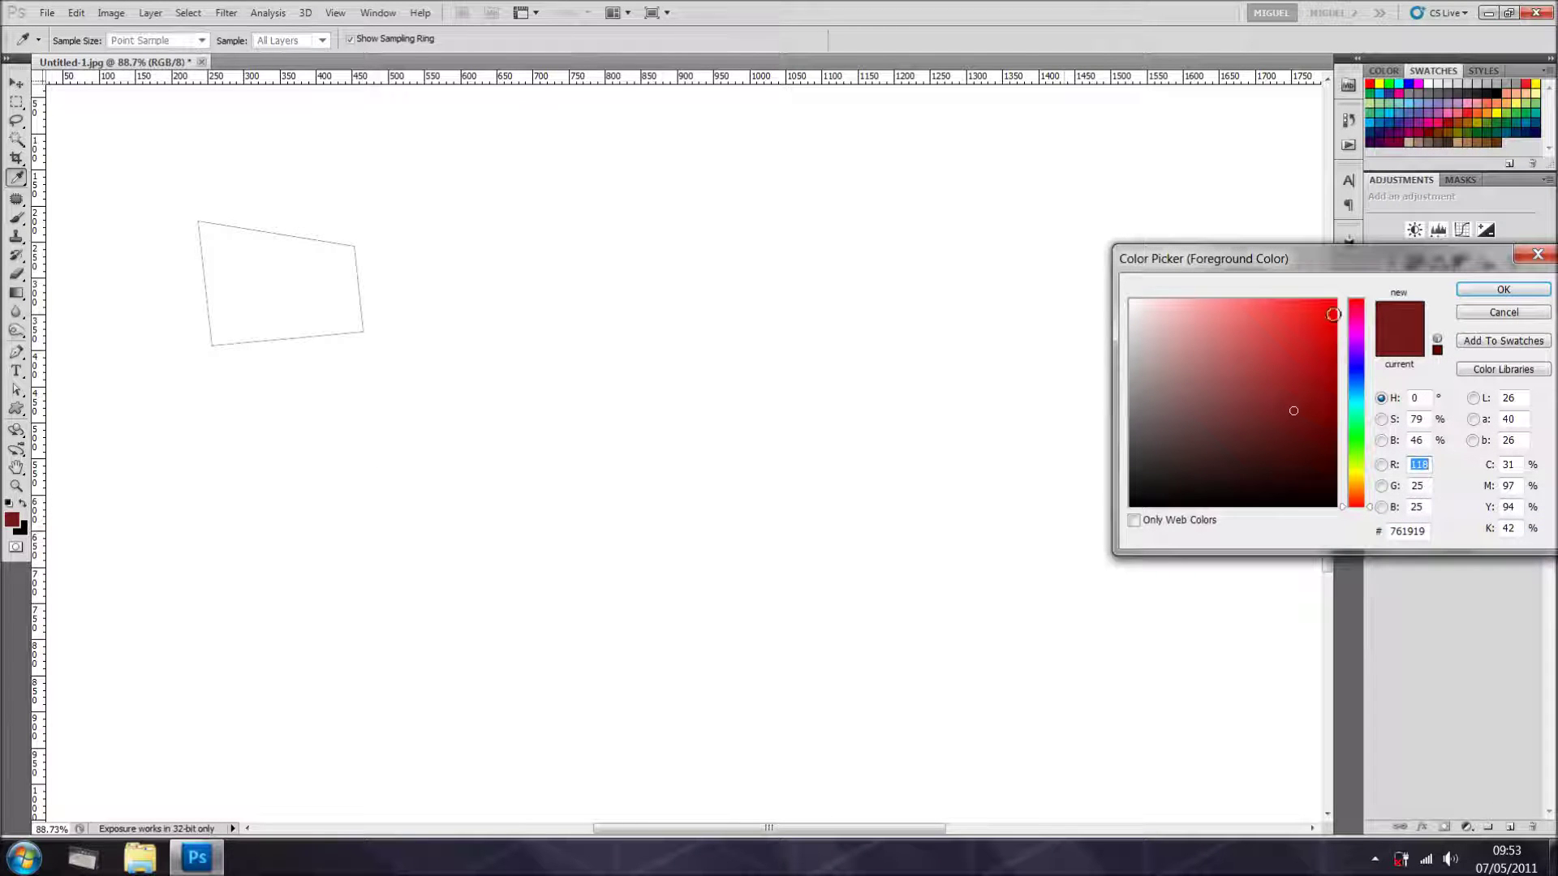
pyautogui.click(1335, 300)
pyautogui.click(1473, 303)
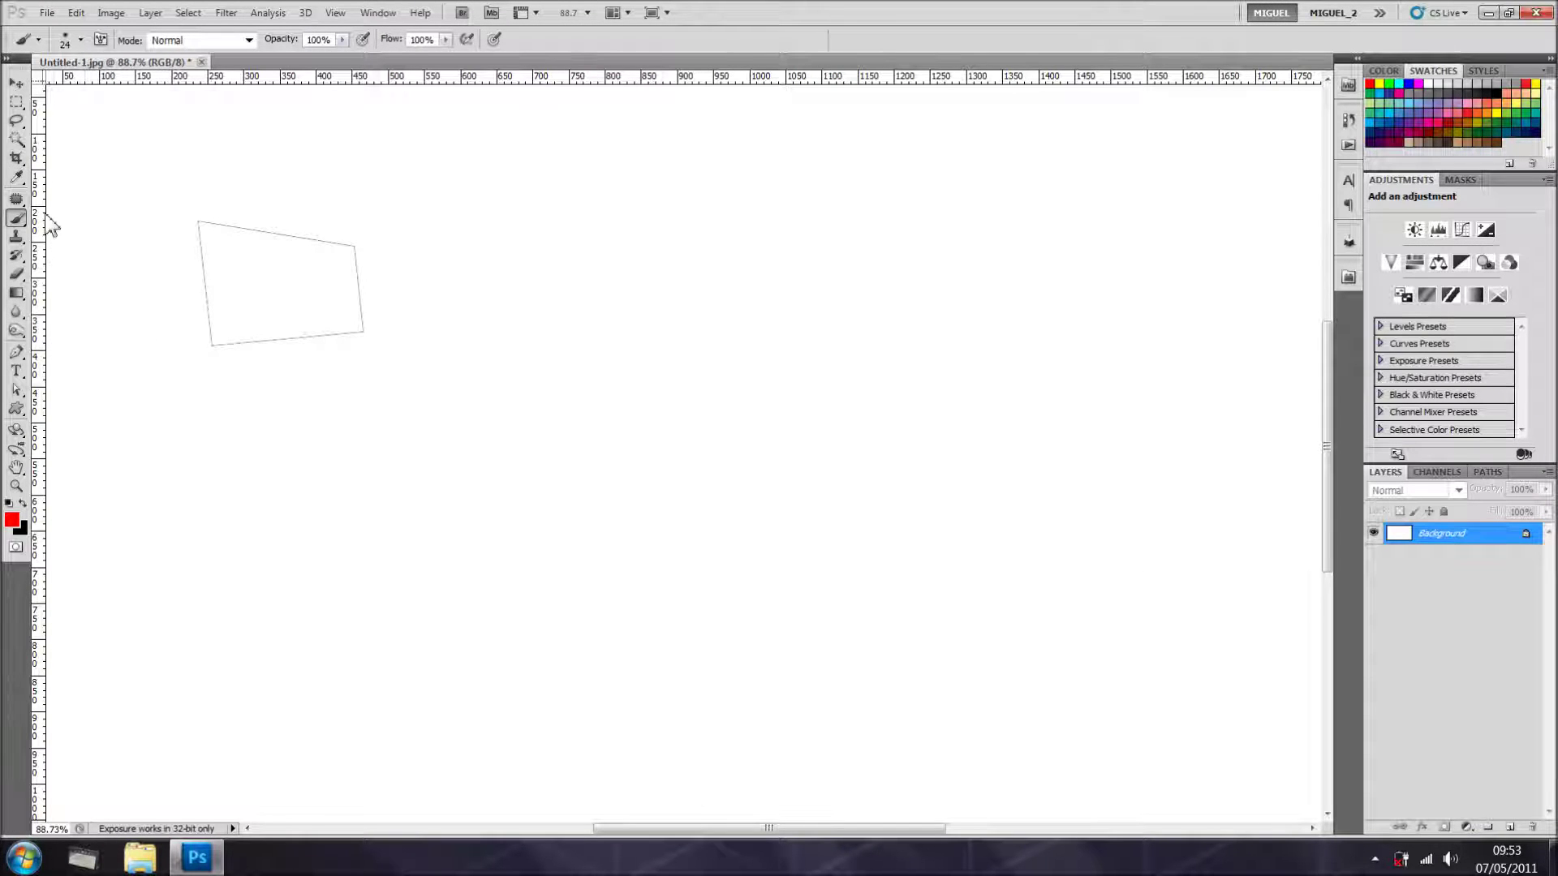
pyautogui.click(18, 354)
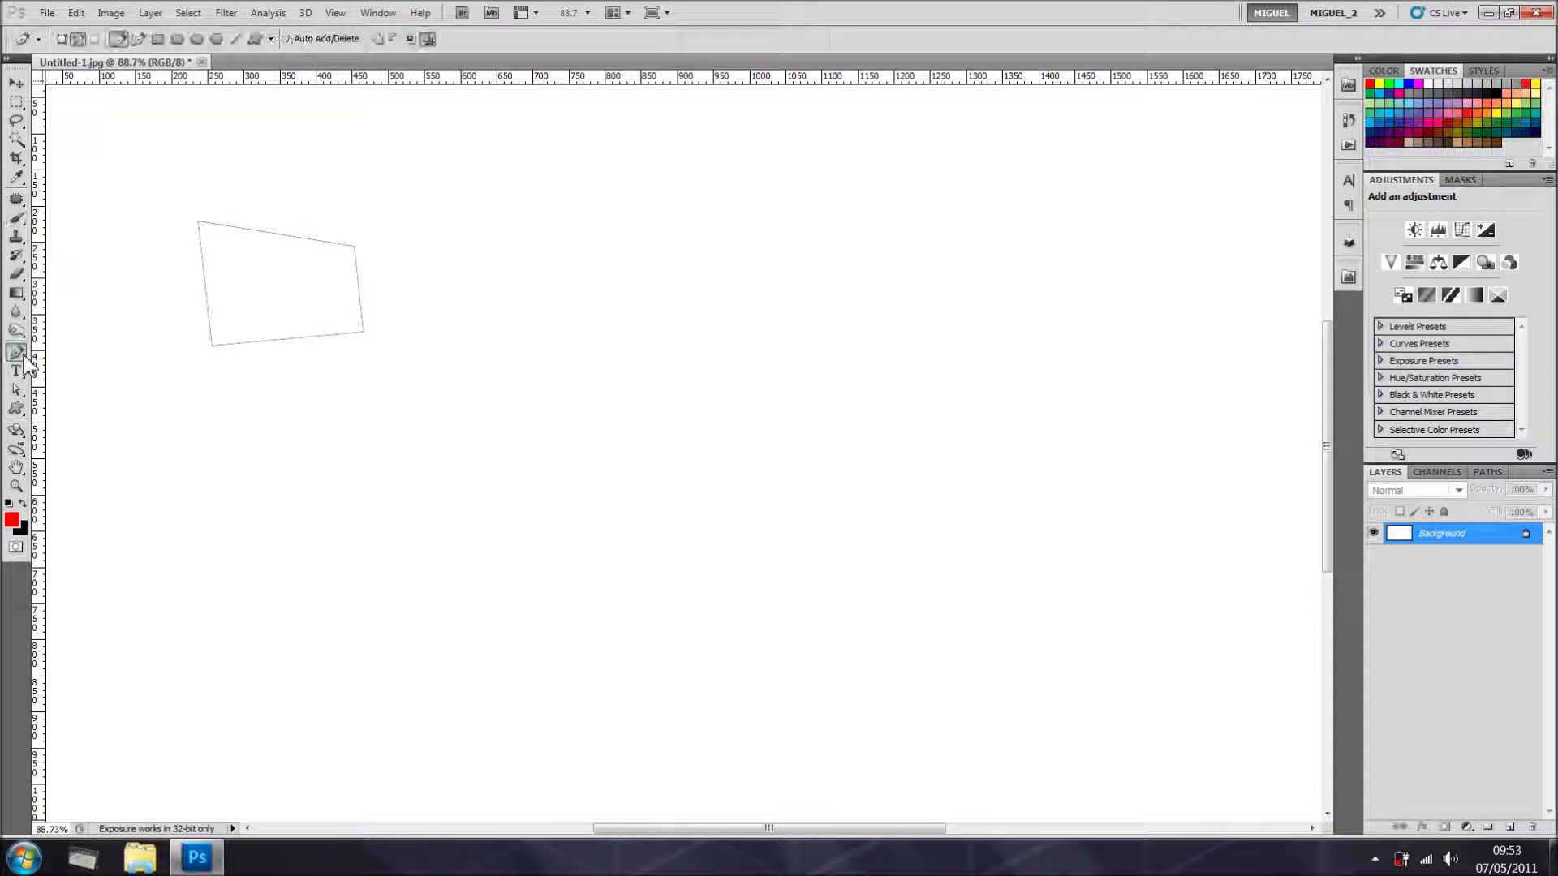
pyautogui.rightClick(312, 272)
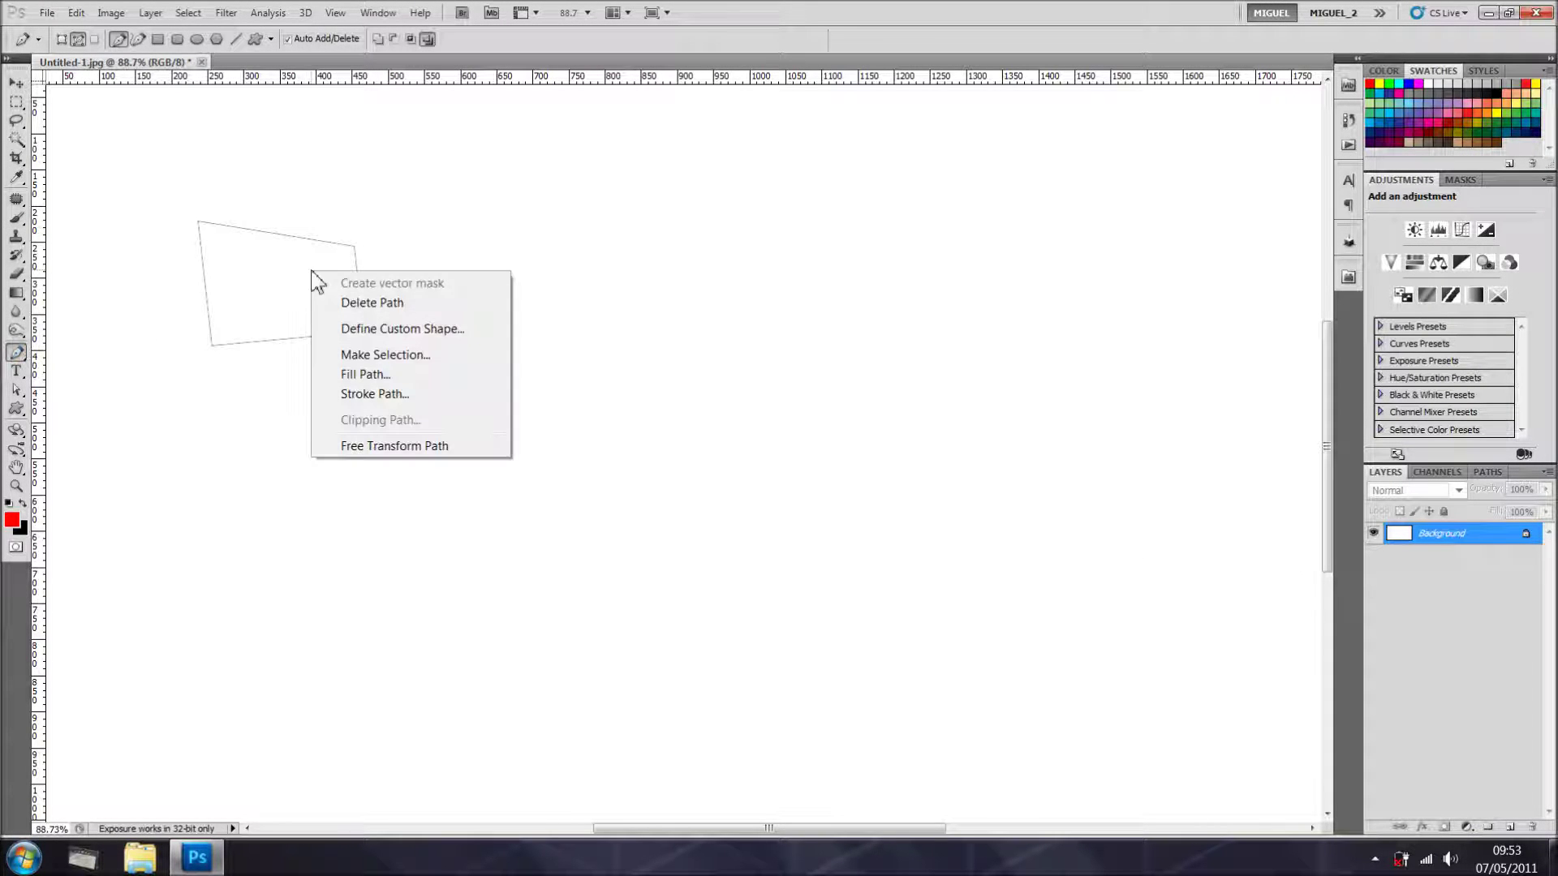
pyautogui.click(375, 393)
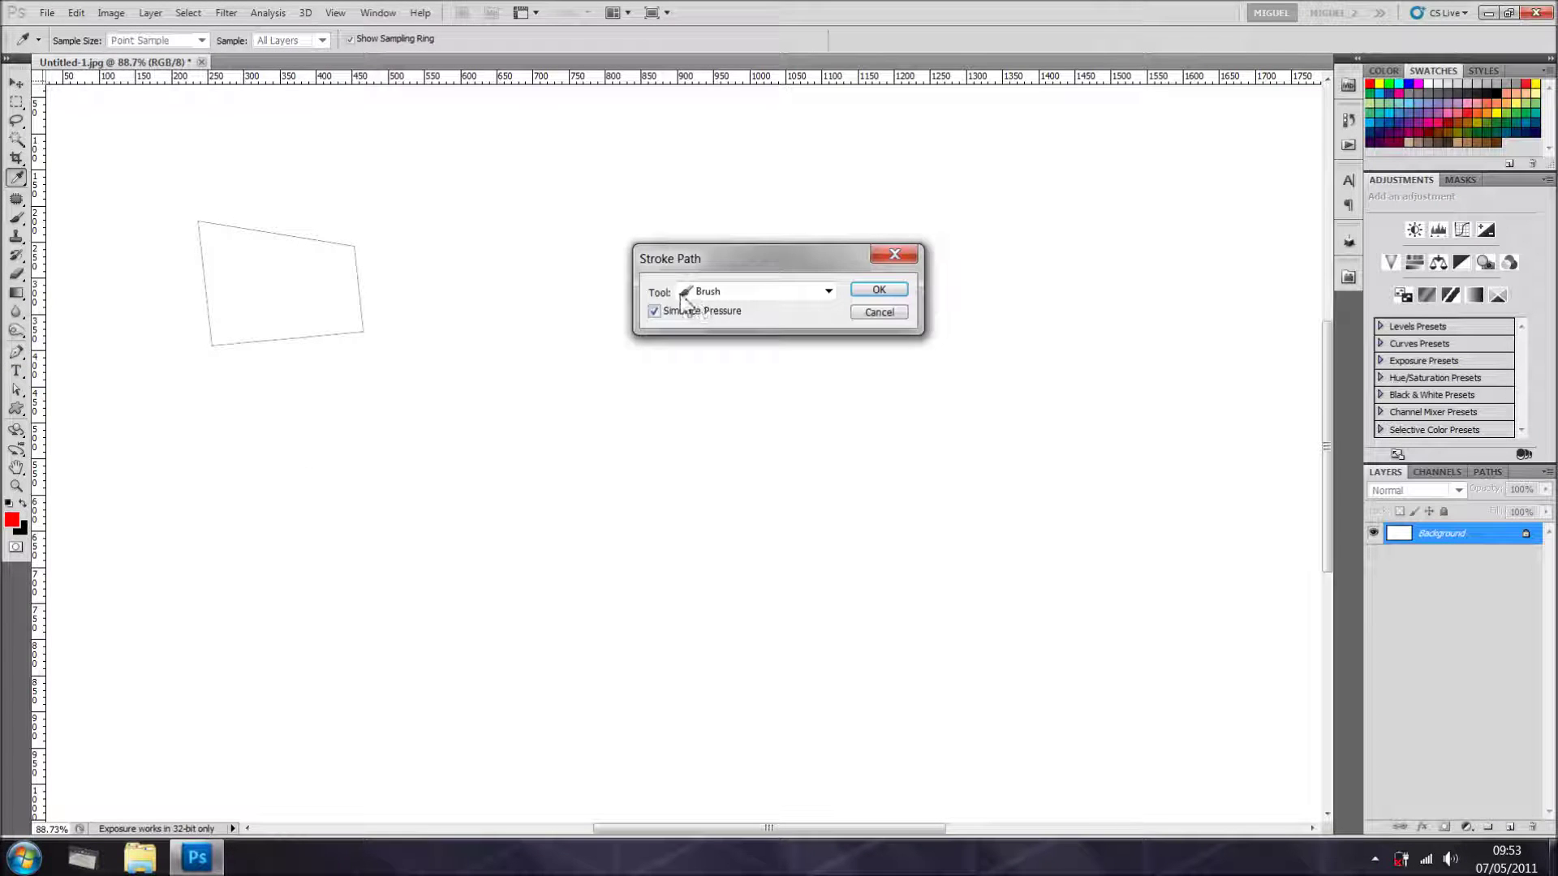
pyautogui.click(890, 294)
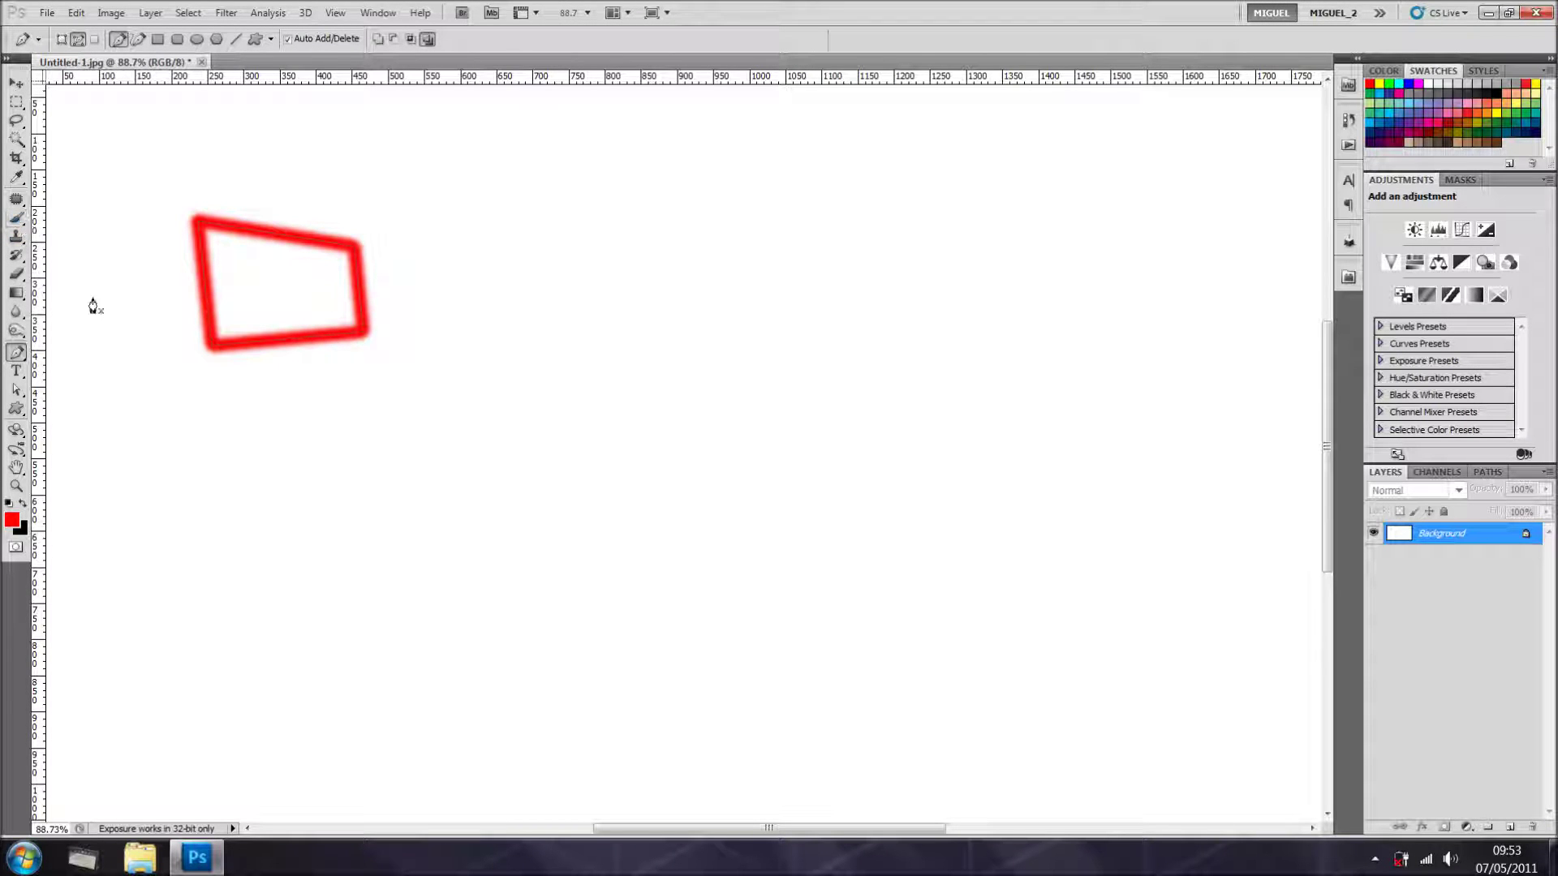
pyautogui.hotkey('ctrl', 'z')
pyautogui.rightClick(251, 267)
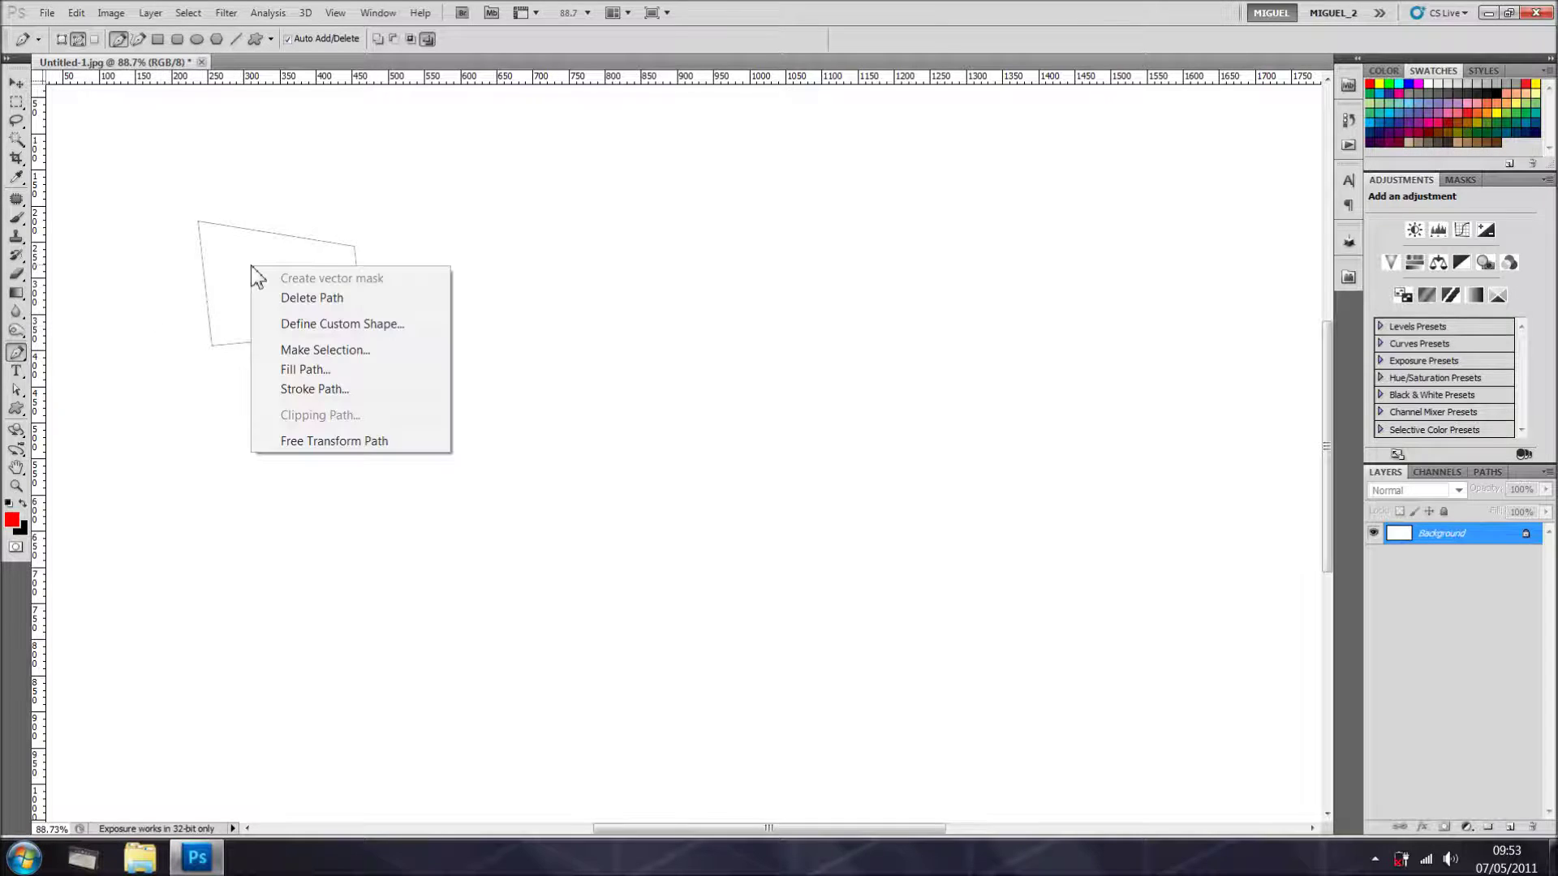
pyautogui.click(328, 392)
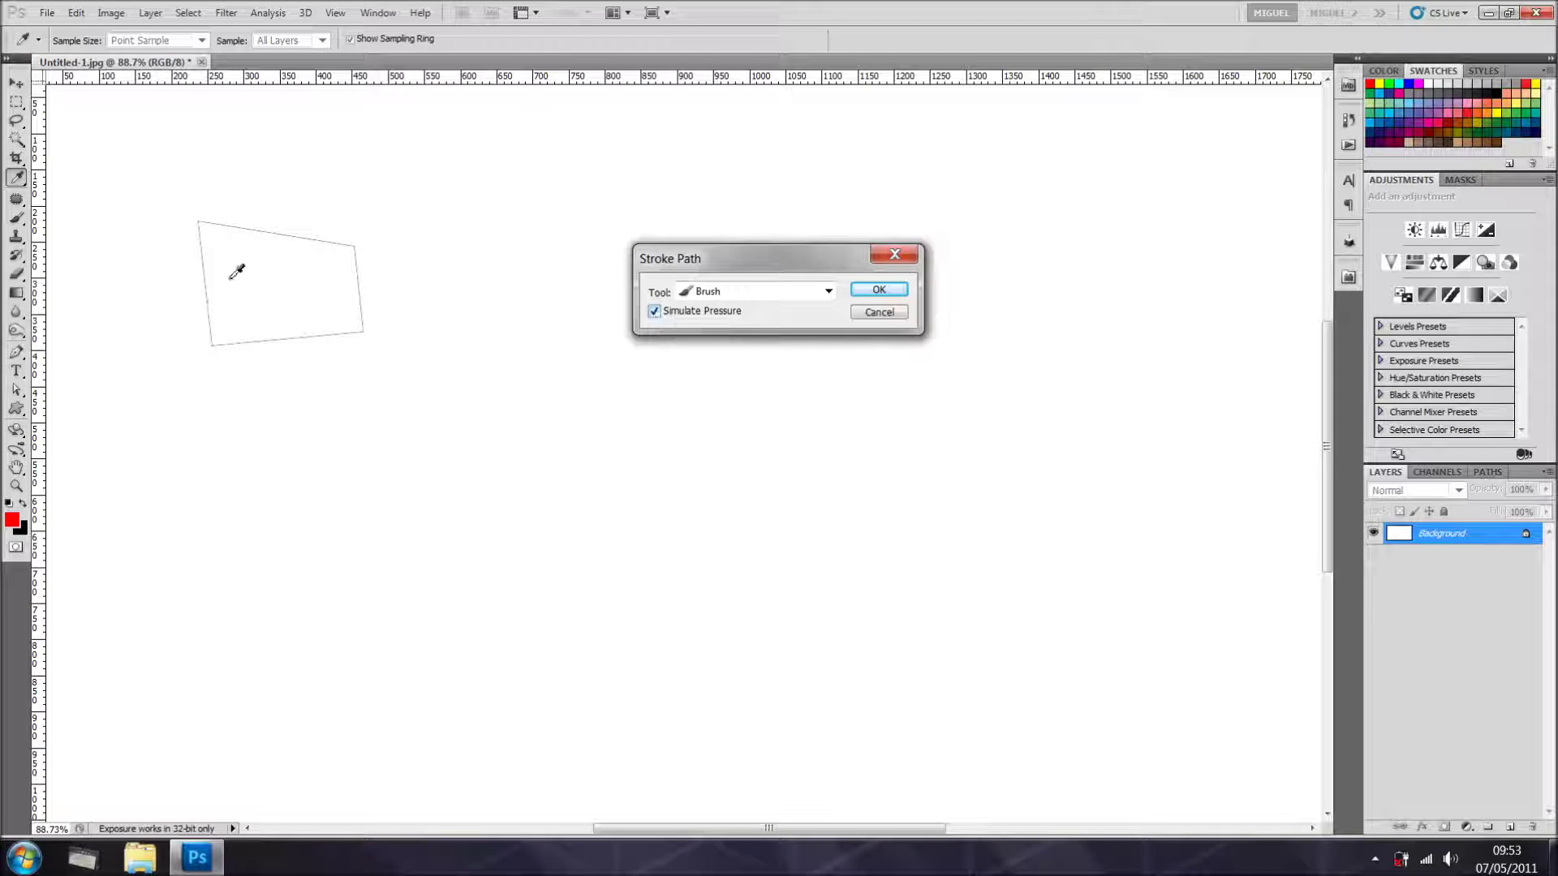
pyautogui.click(654, 311)
pyautogui.click(879, 290)
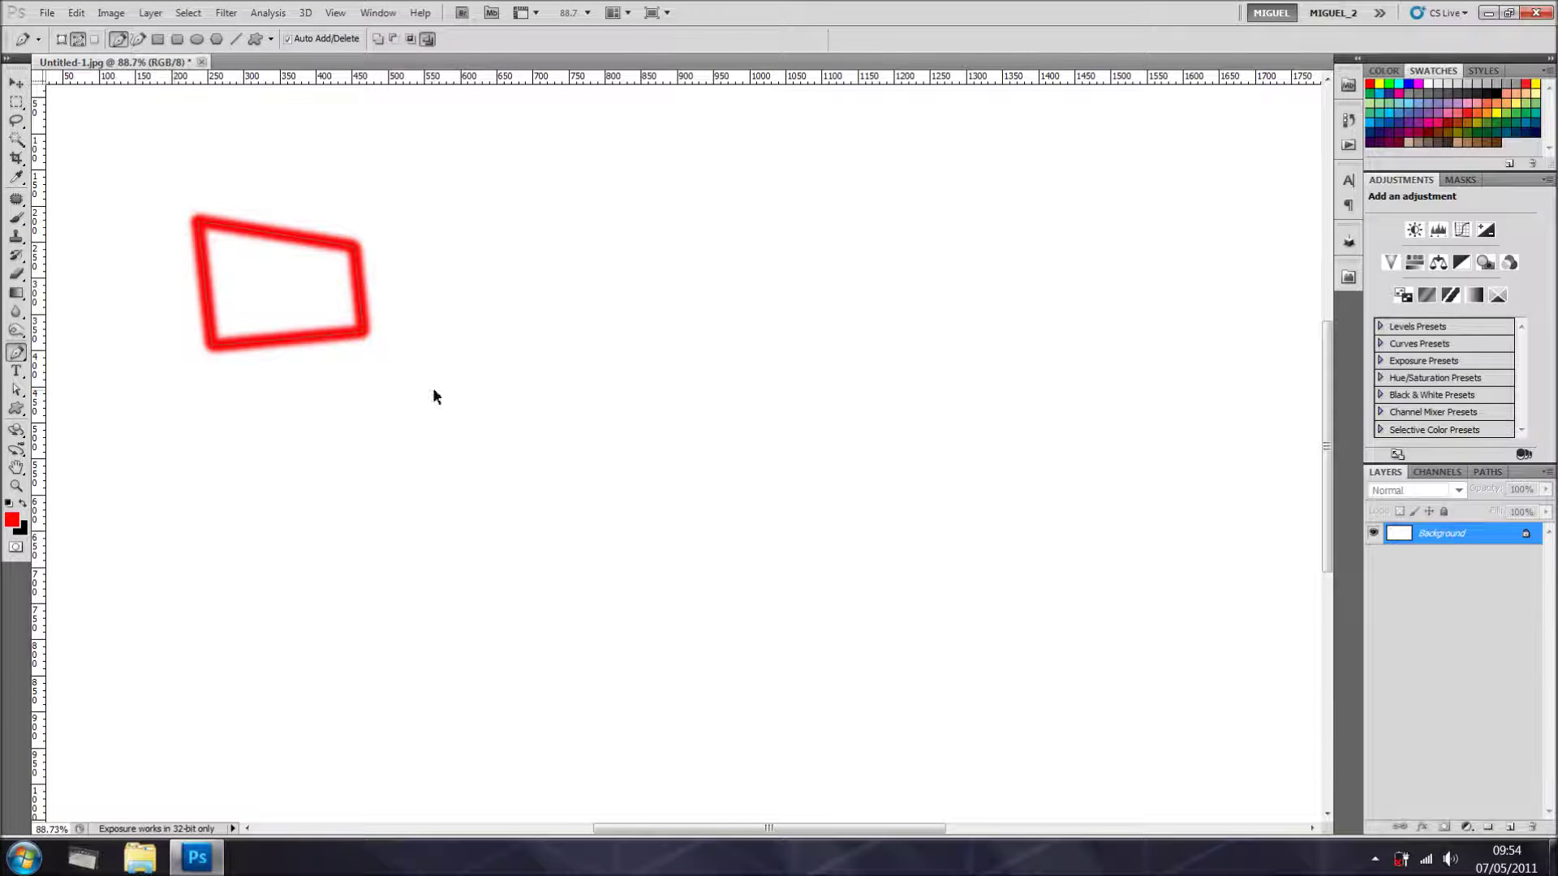
pyautogui.hotkey('ctrl', 'z')
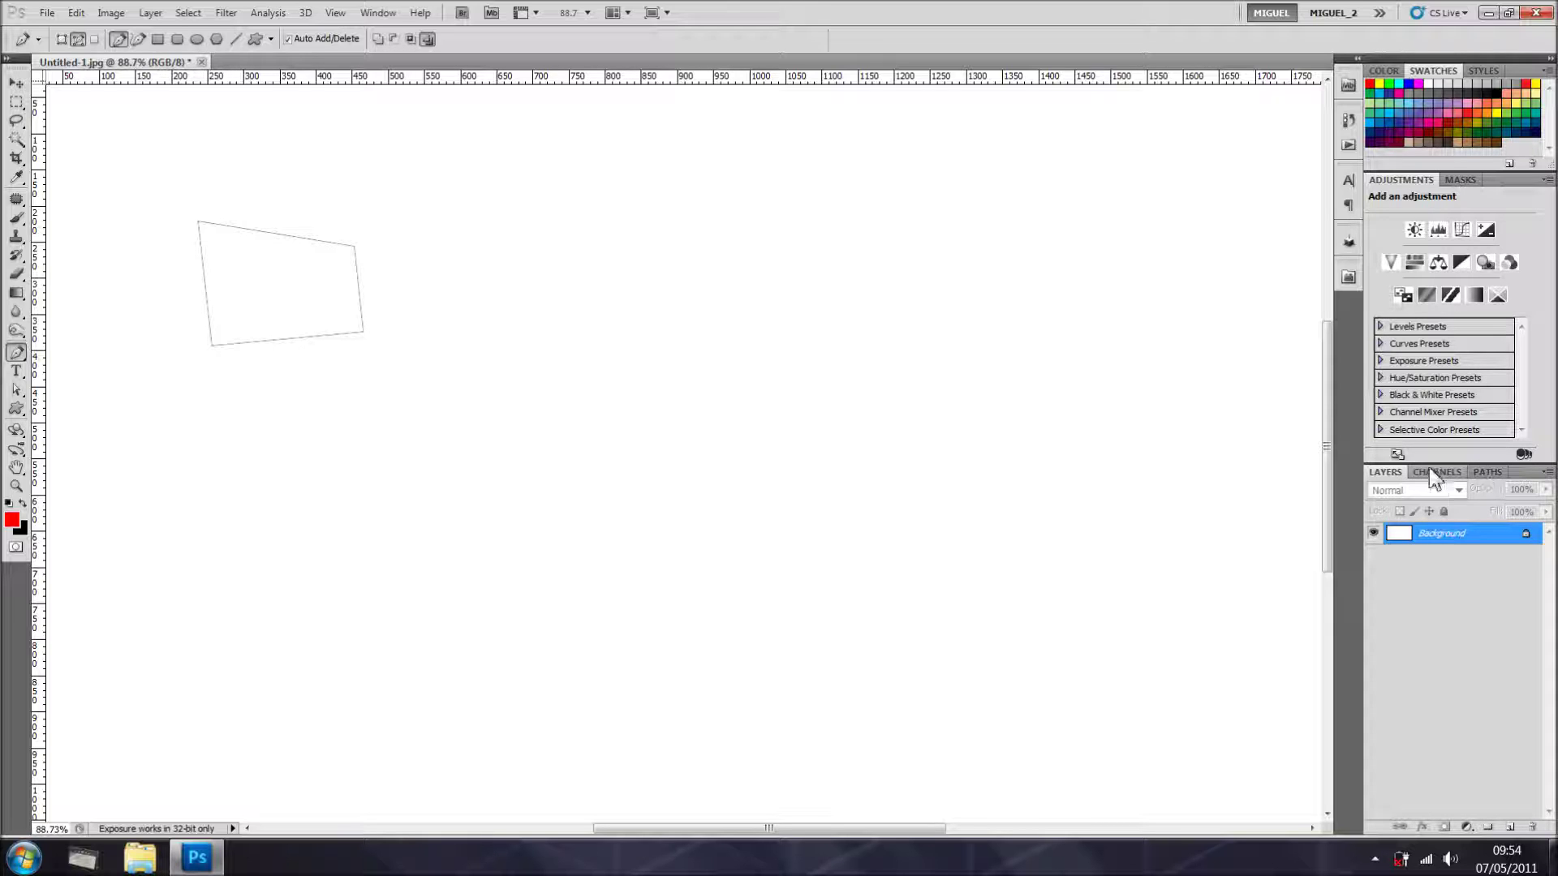
# Step: Save Work Path as Path 1 in the Paths panel, then place two anchors of a new path mid-canvas
pyautogui.click(1486, 474)
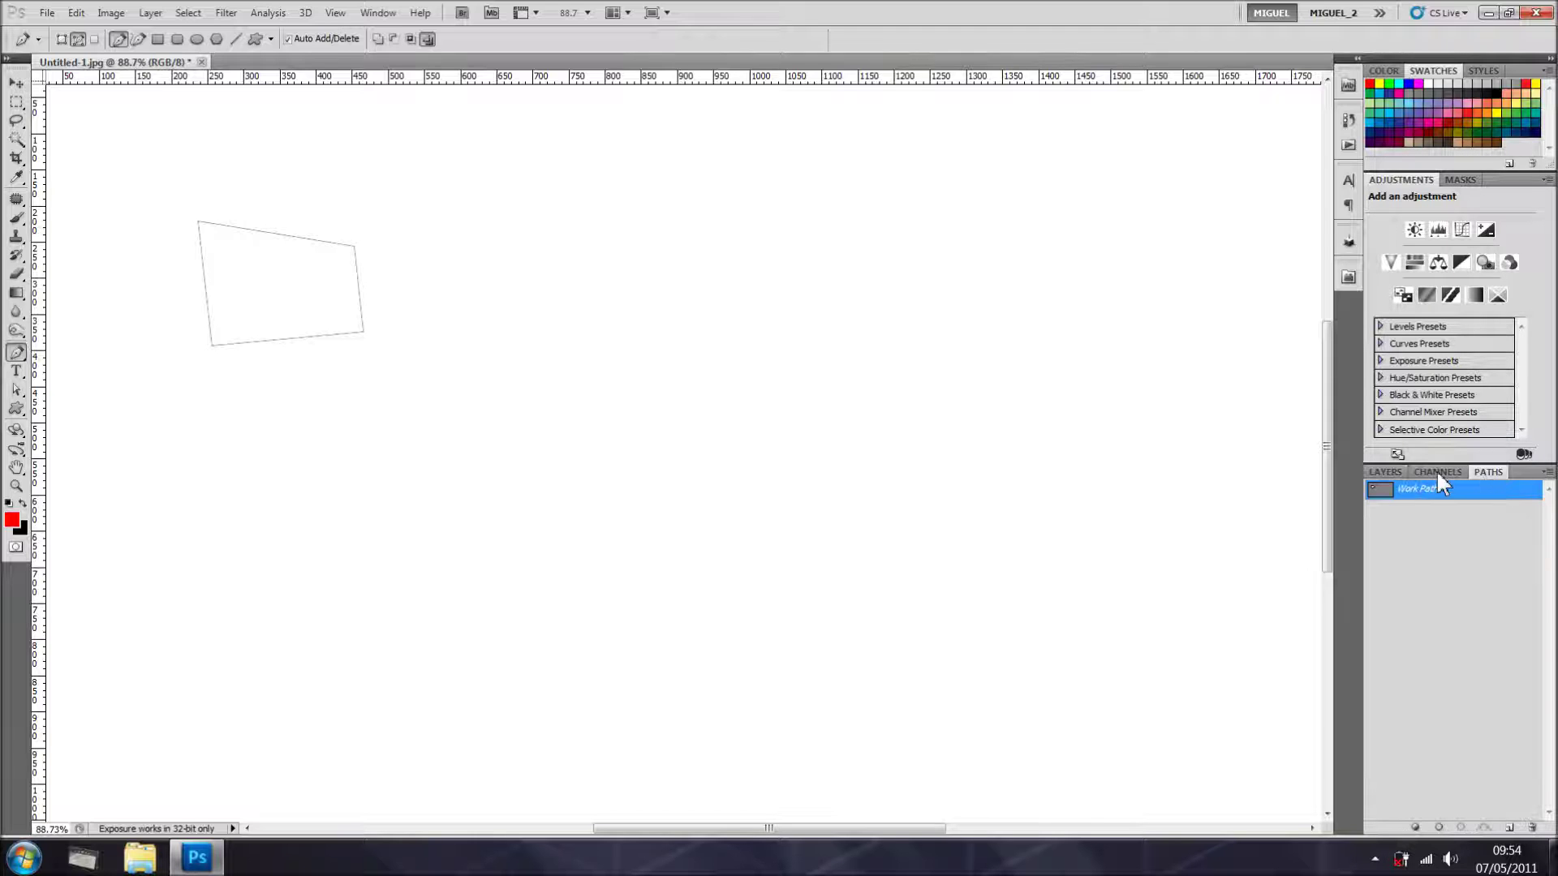
pyautogui.click(376, 14)
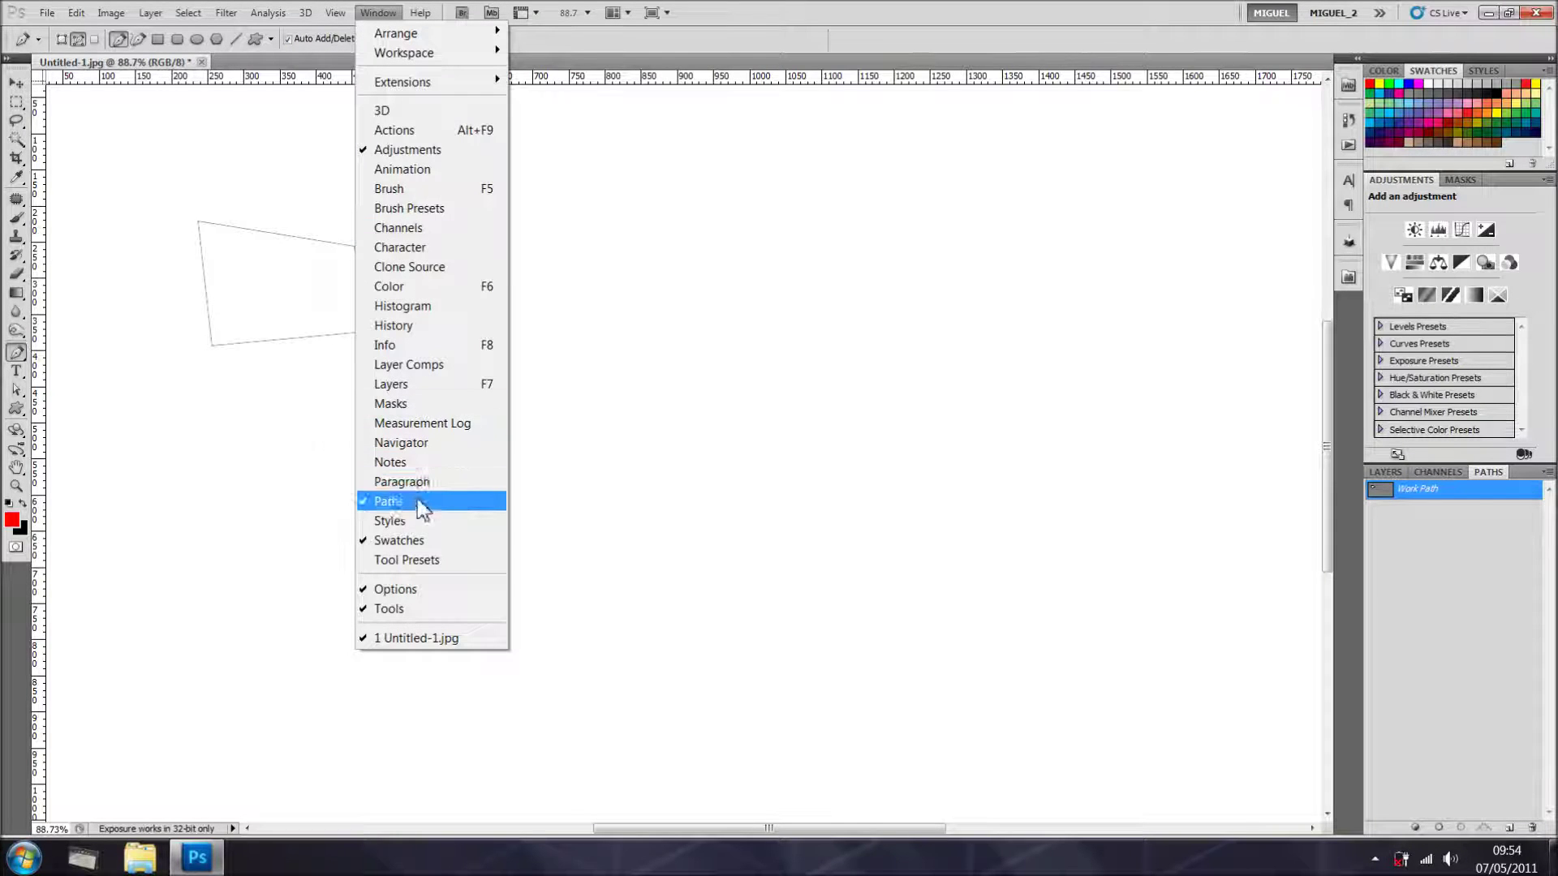
pyautogui.click(1468, 497)
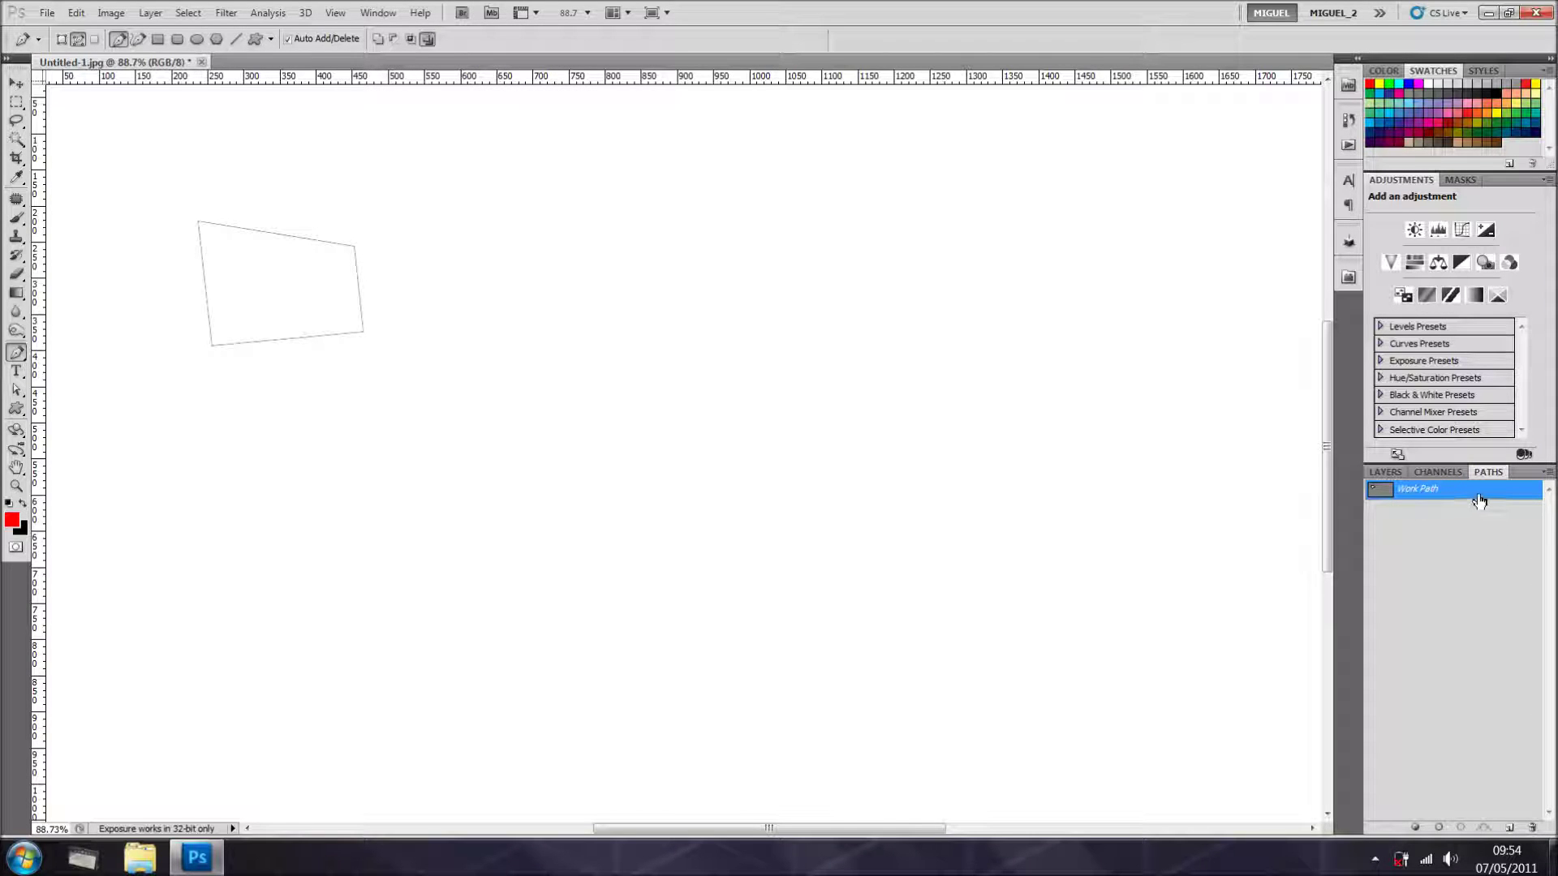
pyautogui.moveTo(1491, 495); pyautogui.dragTo(1511, 824)
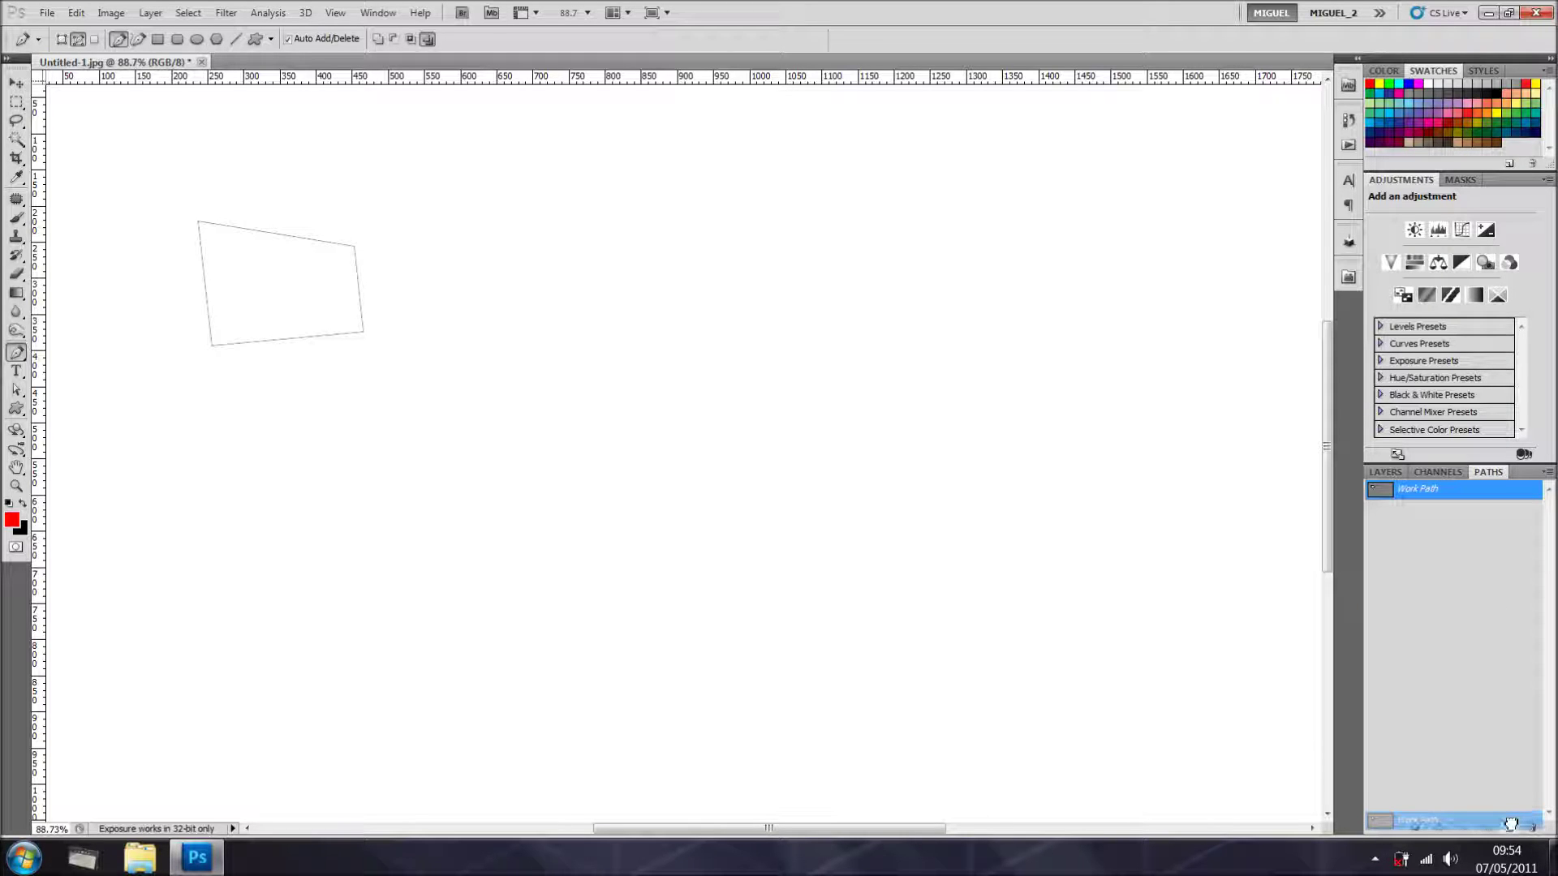
pyautogui.moveTo(1511, 824); pyautogui.dragTo(1511, 827)
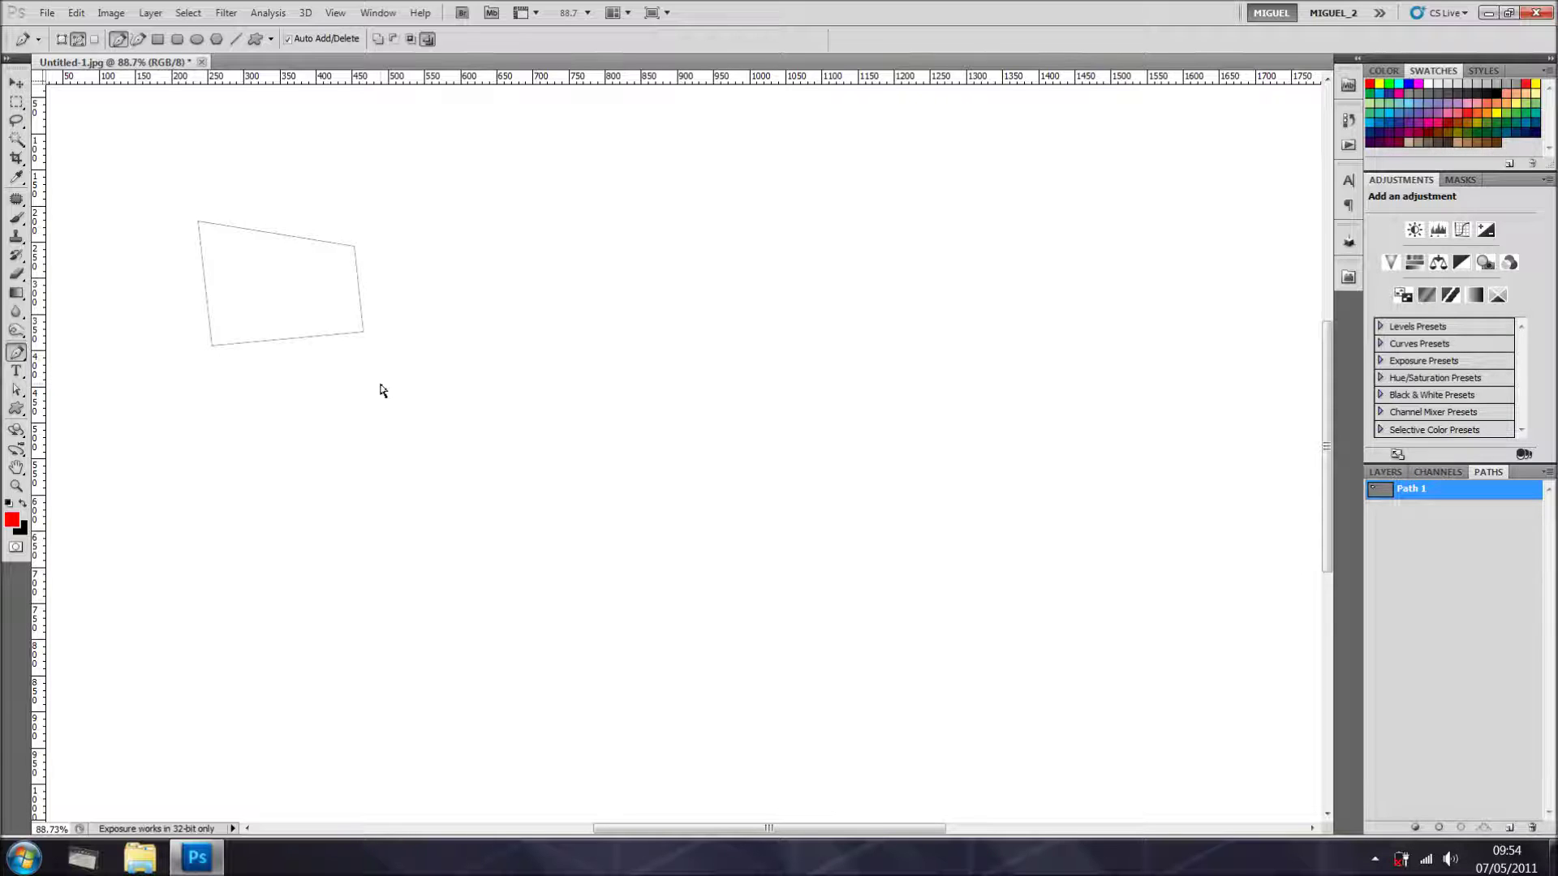
pyautogui.click(418, 417)
pyautogui.click(490, 495)
# Step: Add two more anchors and close the second four-sided path
pyautogui.click(607, 457)
pyautogui.click(617, 378)
pyautogui.click(419, 418)
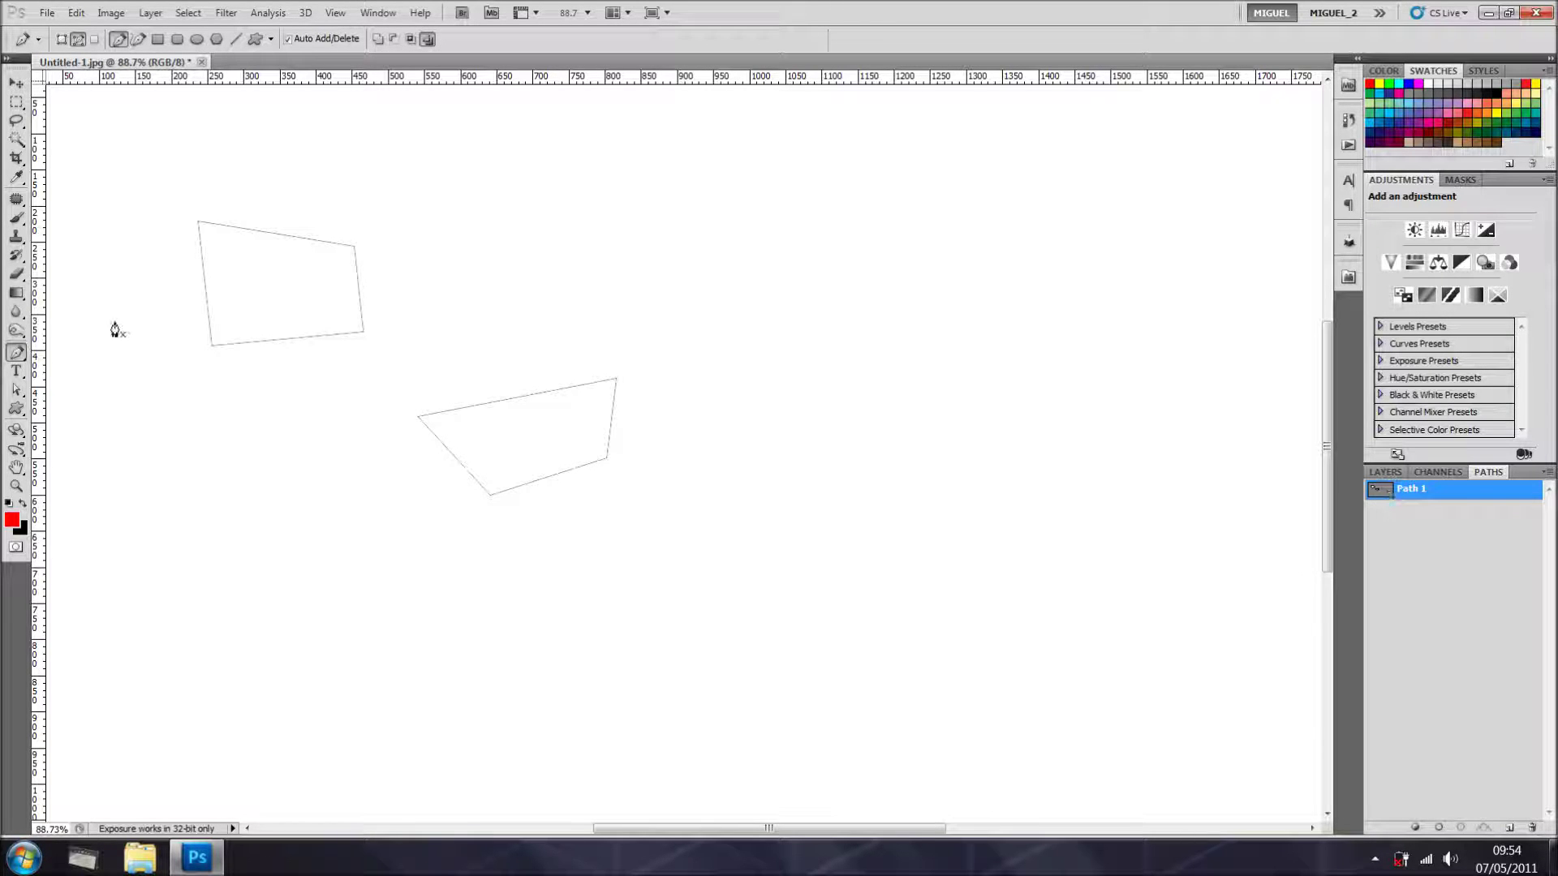
# Step: Marquee-select the upper path's anchors with the Direct Selection Tool
pyautogui.click(17, 353)
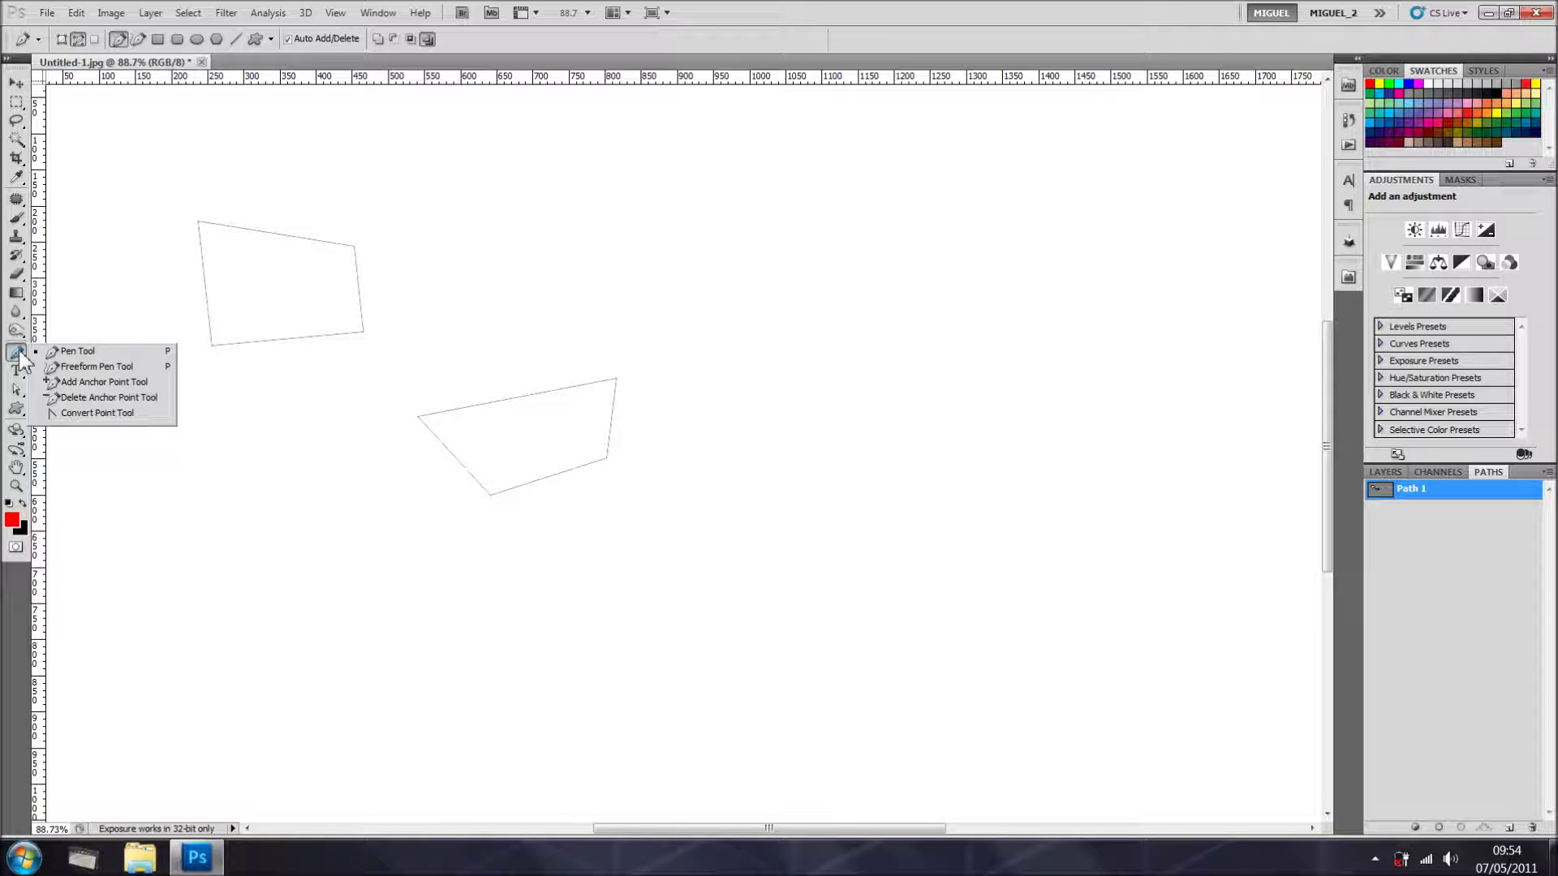
pyautogui.click(16, 393)
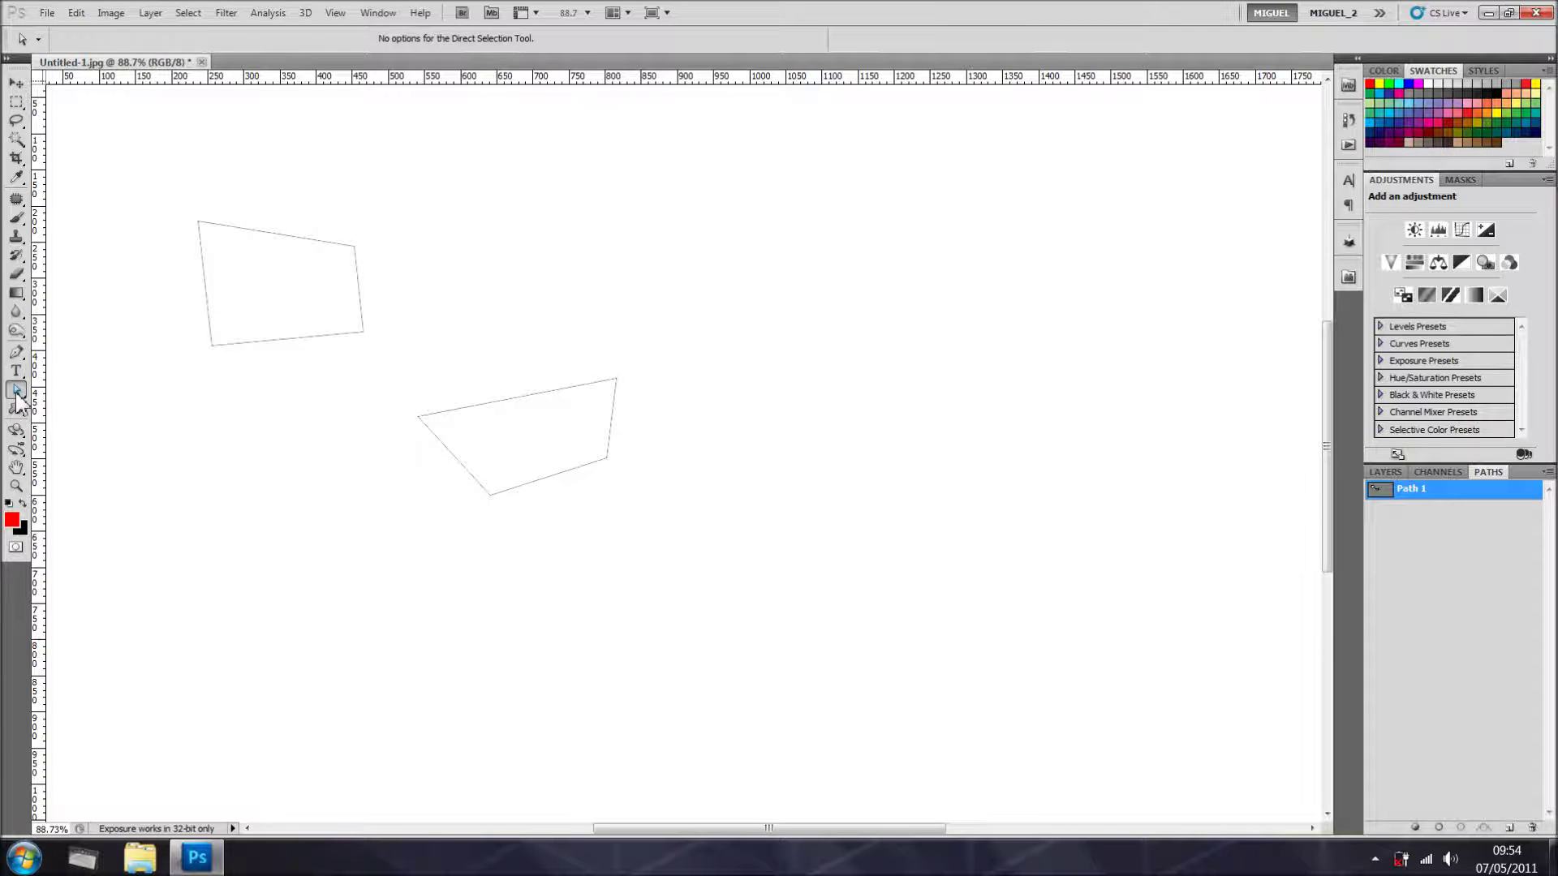
pyautogui.moveTo(152, 181); pyautogui.dragTo(261, 385)
pyautogui.rightClick(240, 299)
# Step: Stroke the upper path with the red brush, fill the lower with the bubble pattern, and delete Path 1
pyautogui.click(340, 415)
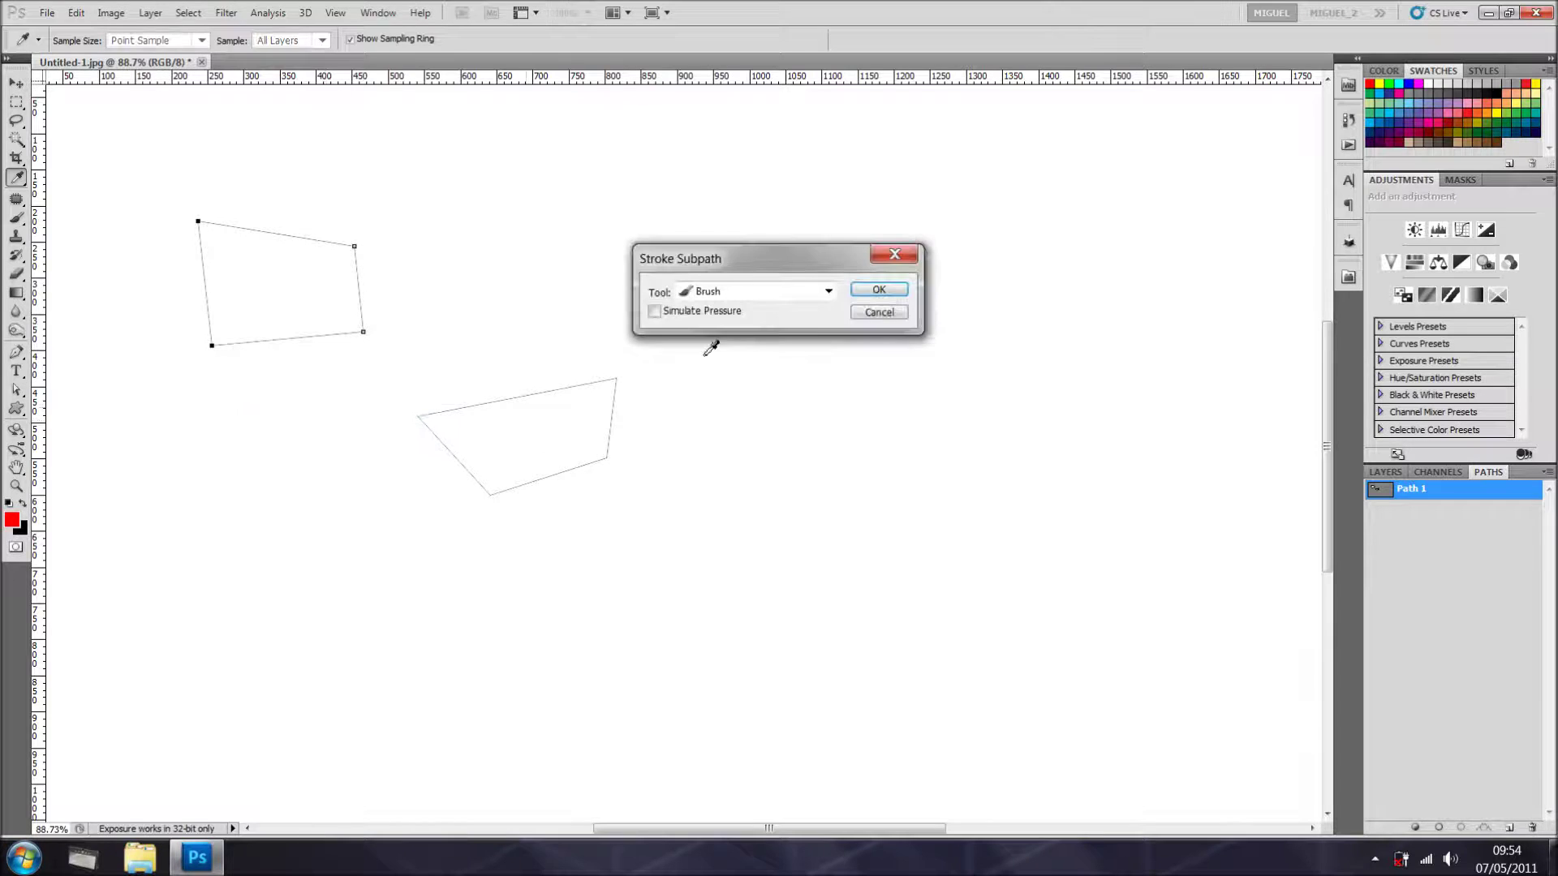
pyautogui.click(871, 293)
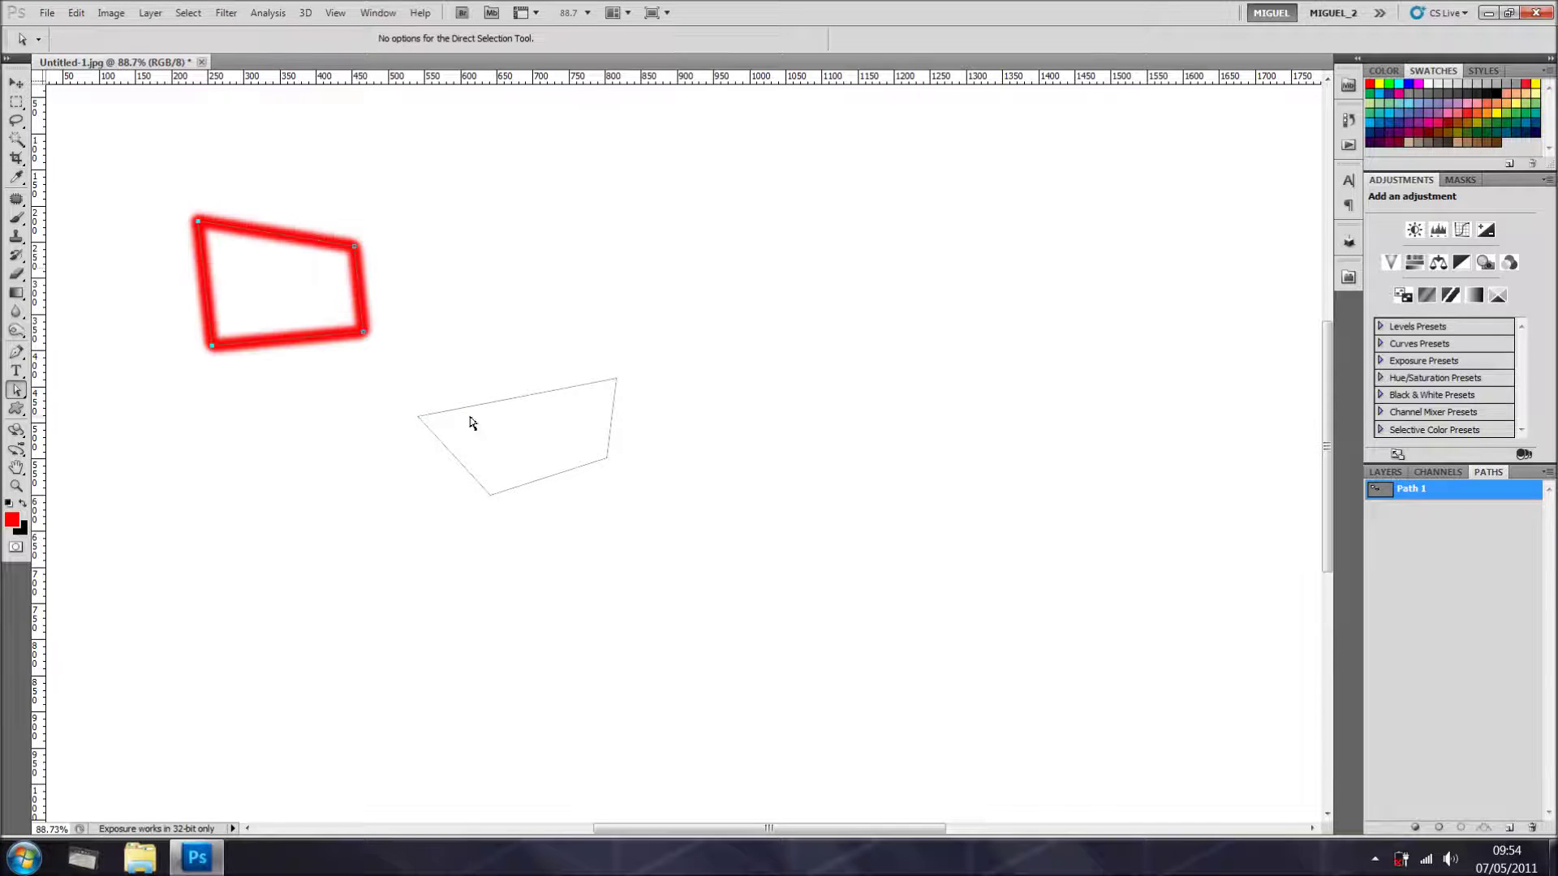
pyautogui.moveTo(405, 408); pyautogui.dragTo(520, 540)
pyautogui.rightClick(496, 449)
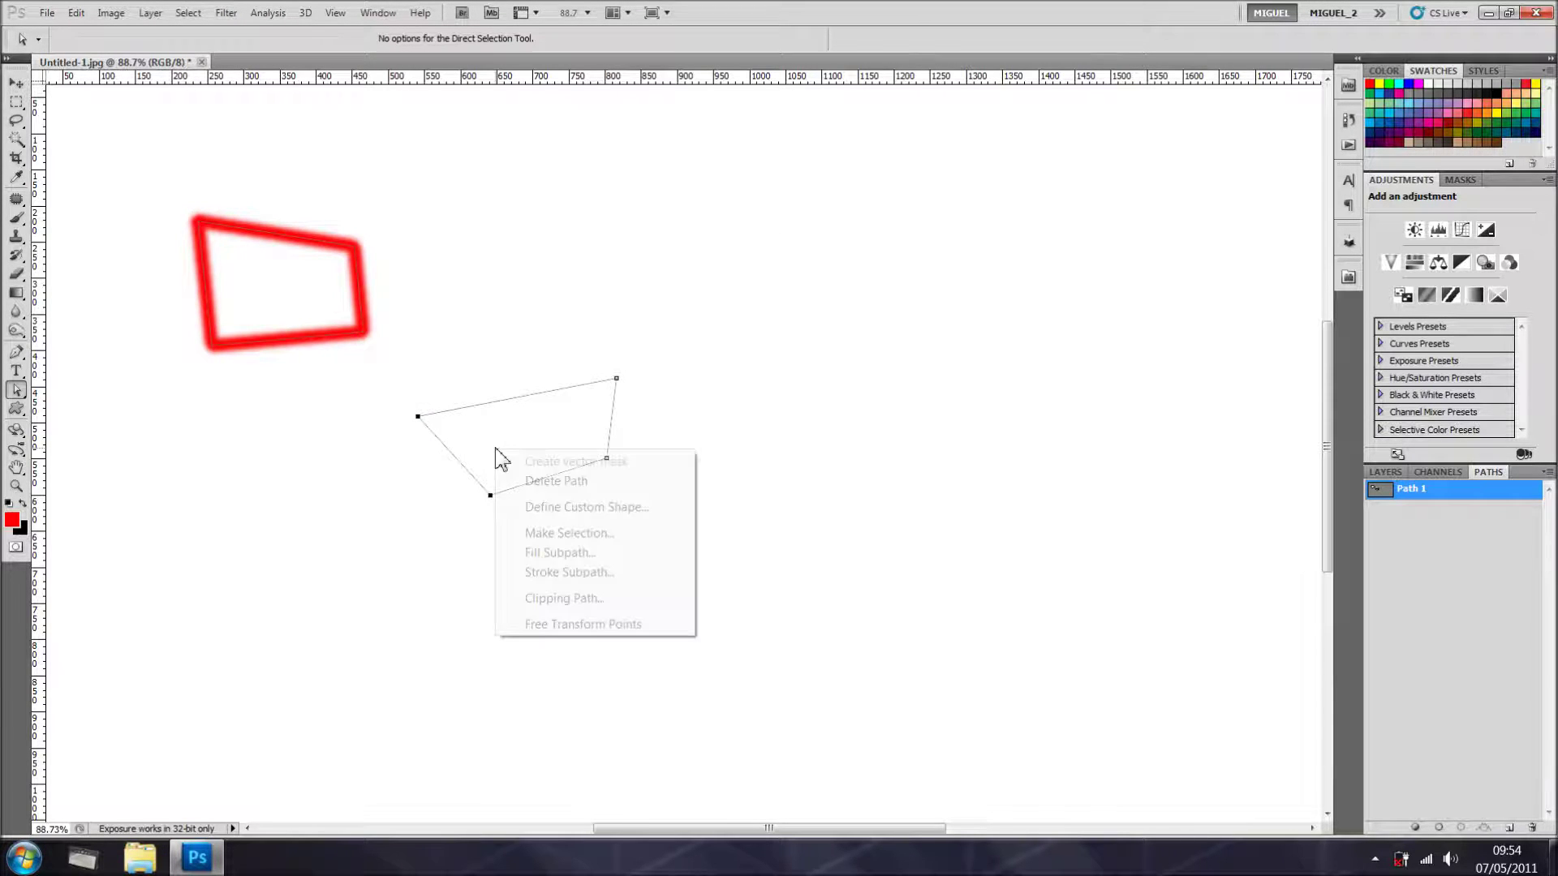
pyautogui.click(579, 551)
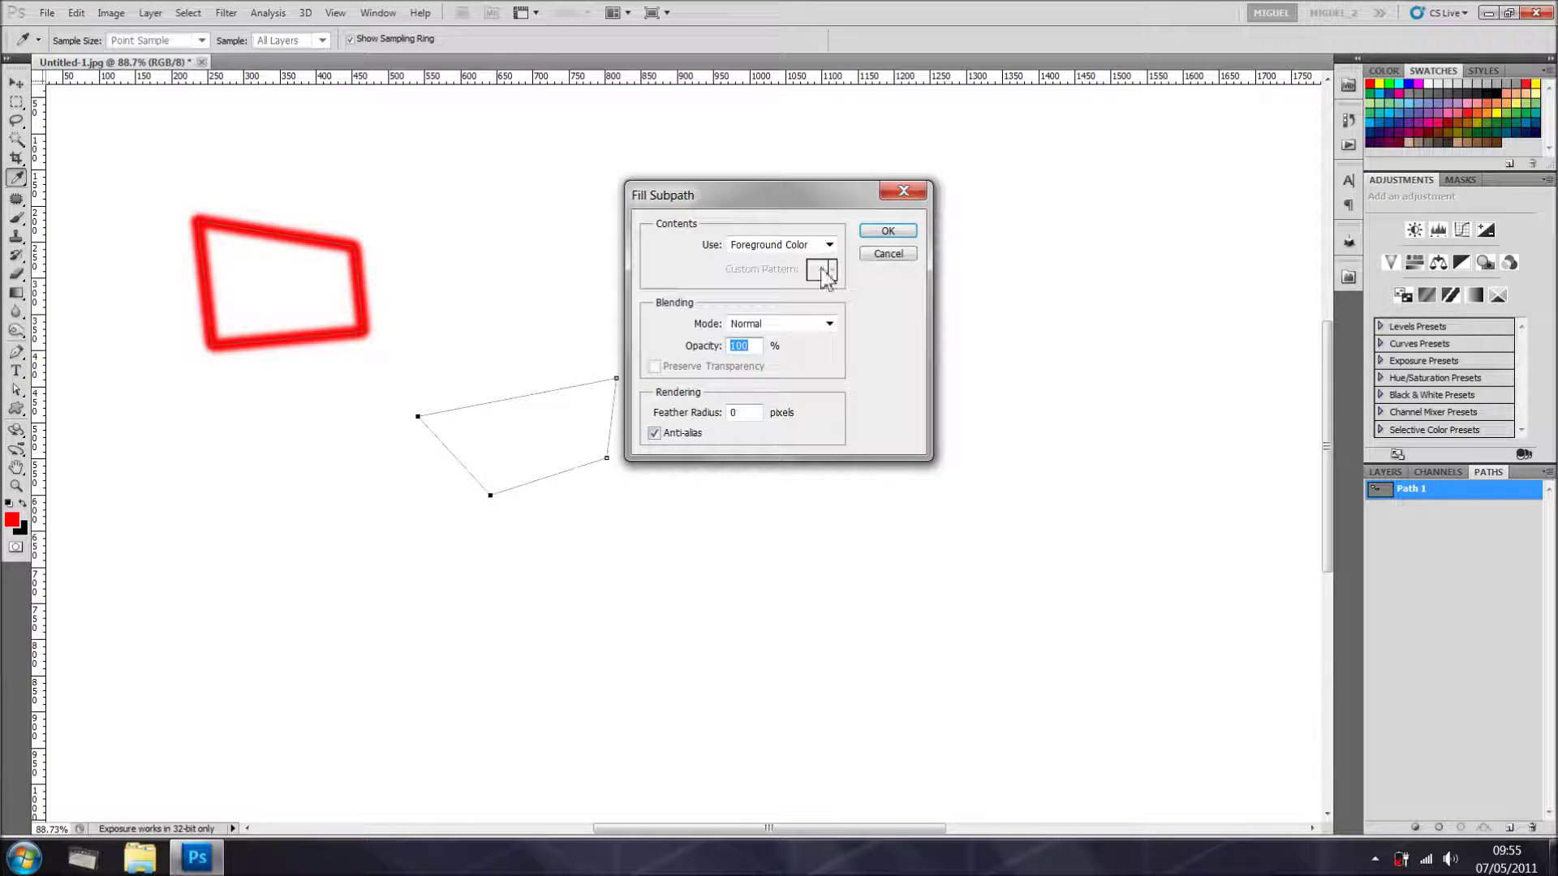
pyautogui.click(830, 244)
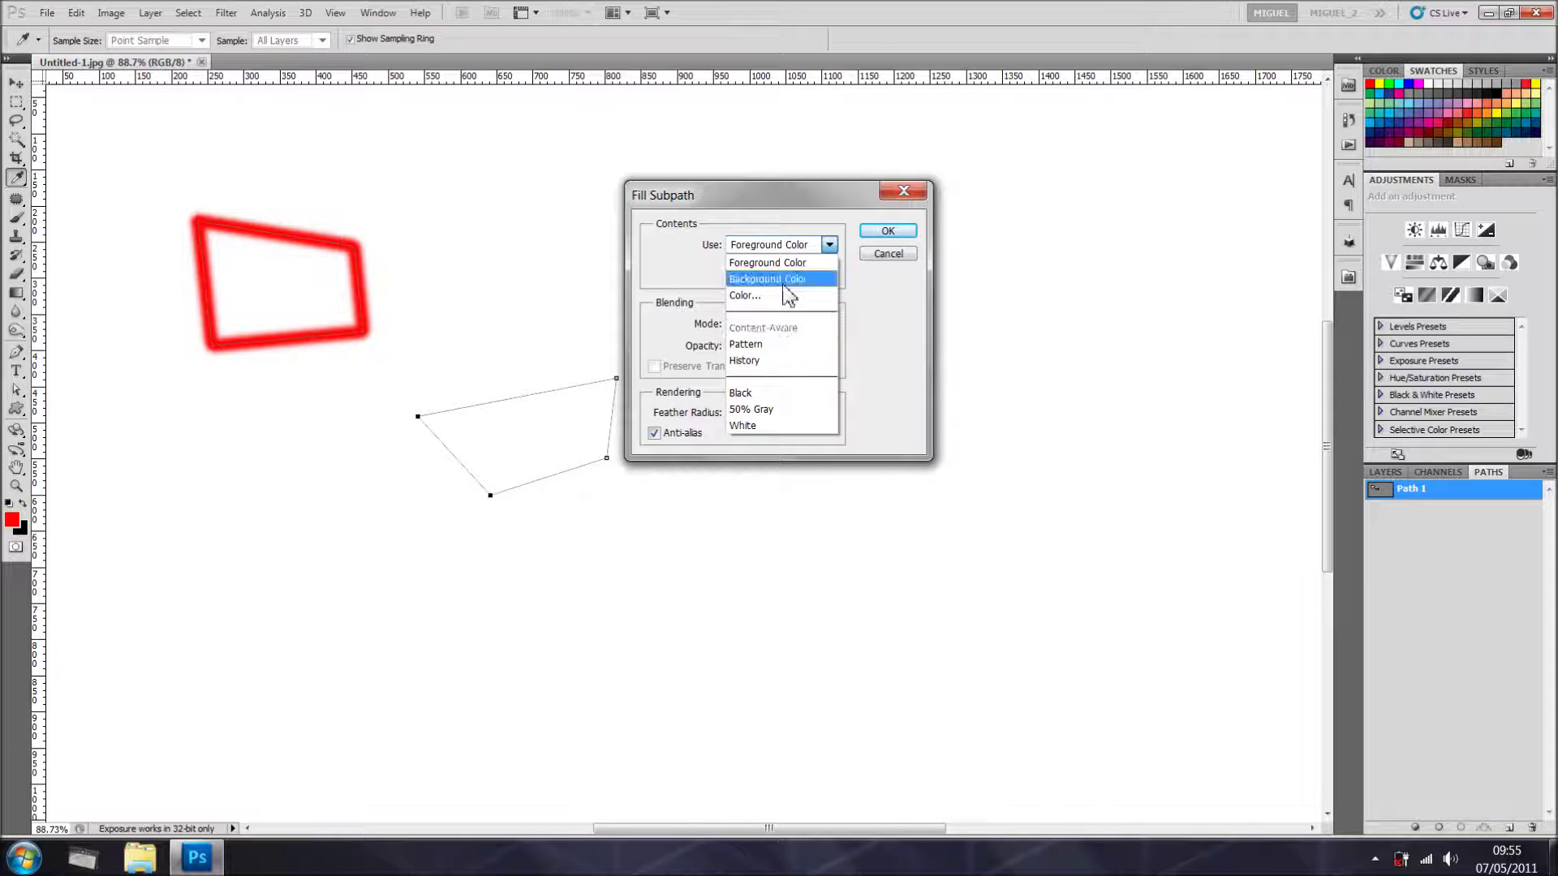
pyautogui.click(825, 343)
pyautogui.click(886, 231)
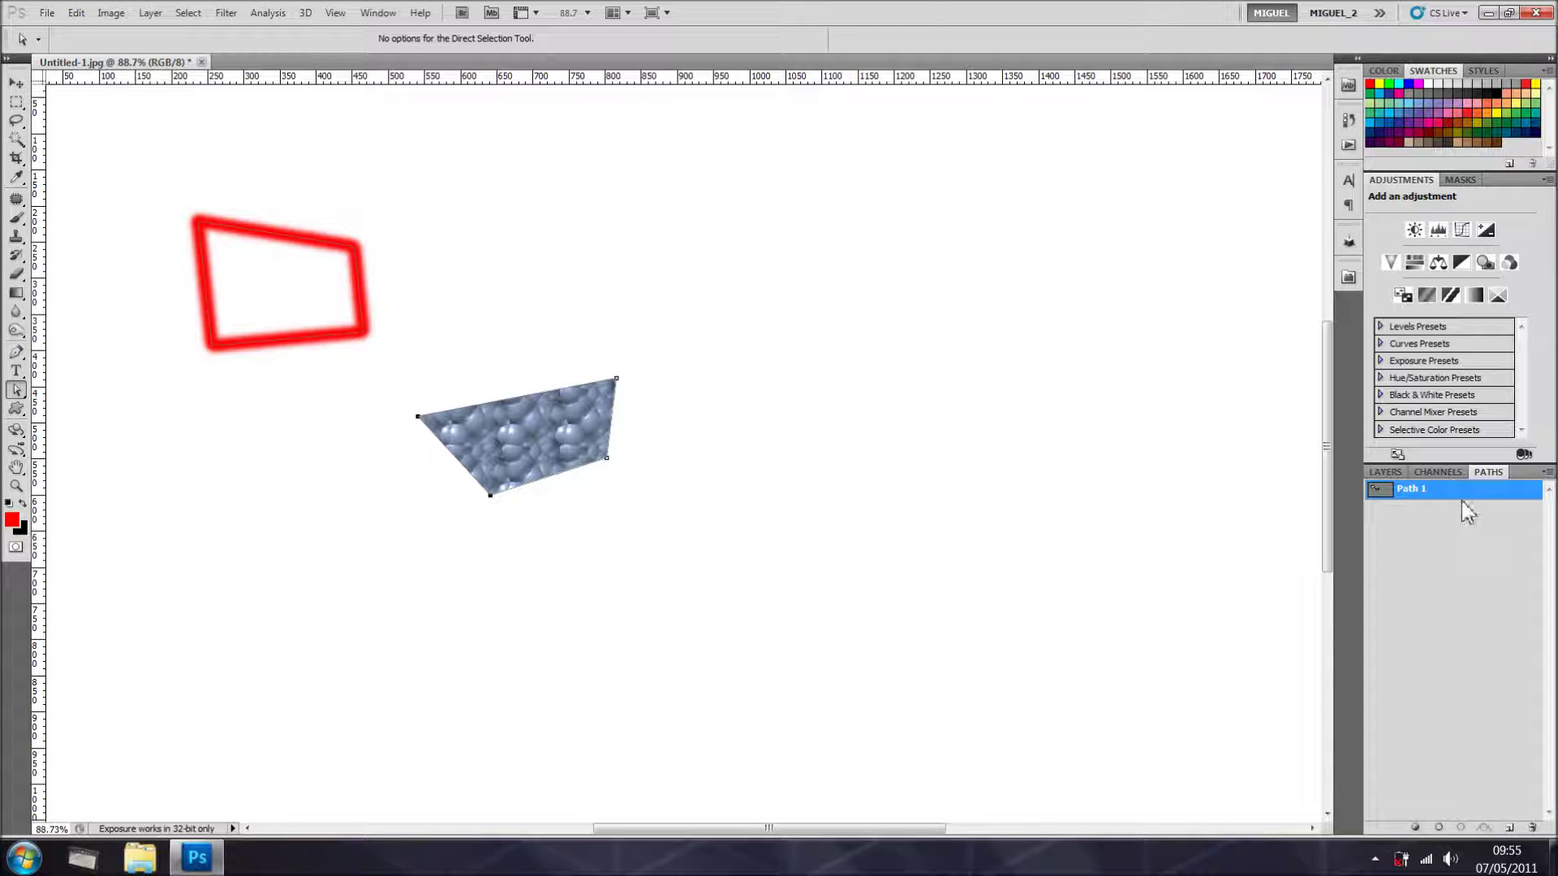
pyautogui.moveTo(1462, 497); pyautogui.dragTo(1533, 827)
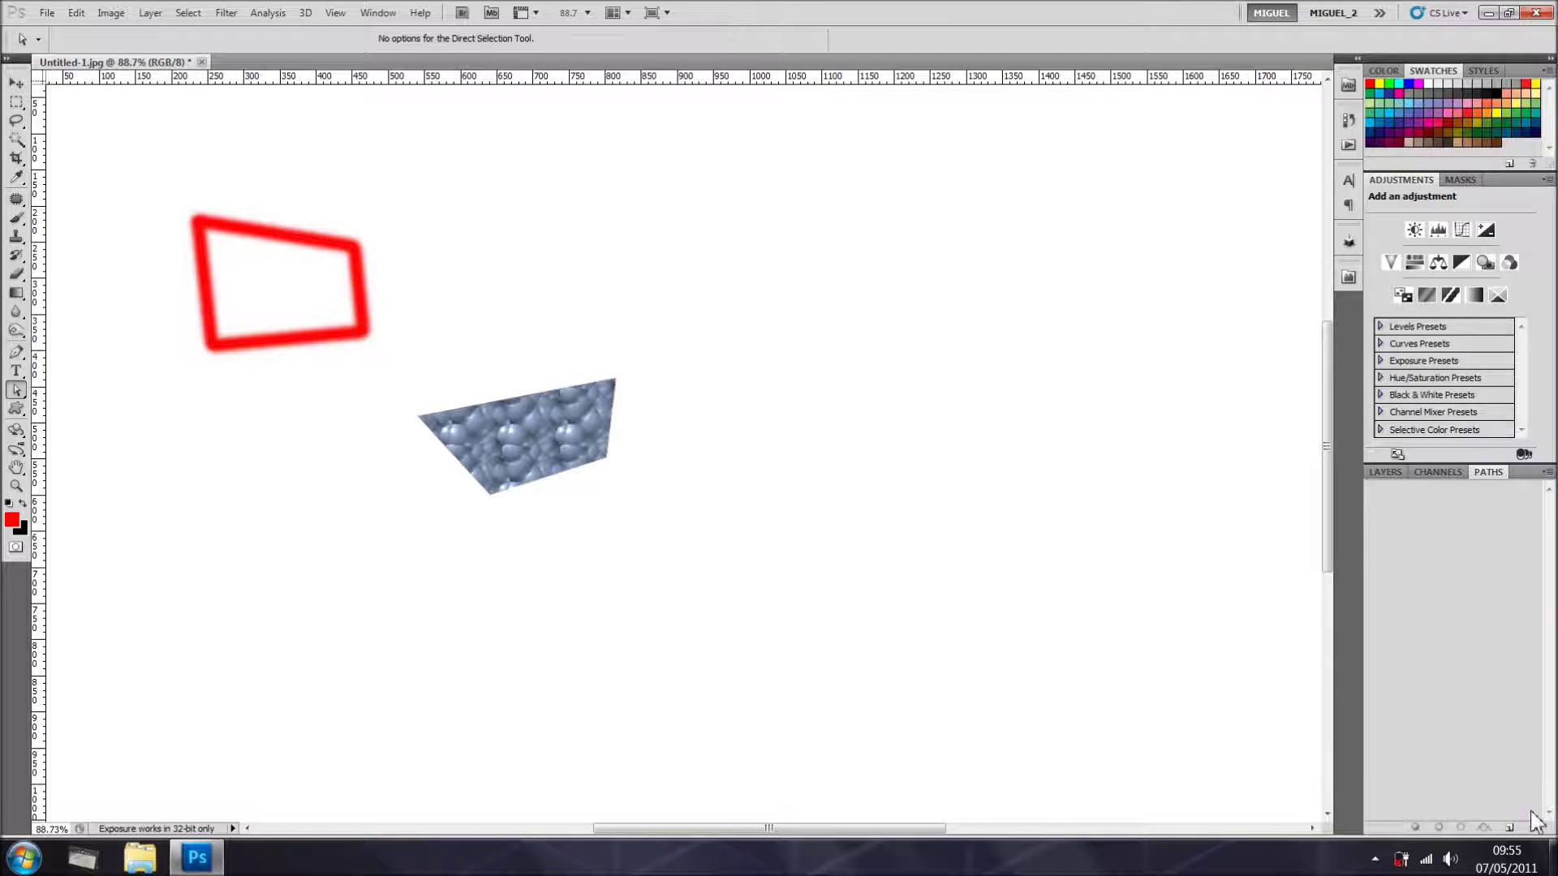
# Step: Back in the Layers panel, reset the canvas to plain white with a fill and undo
pyautogui.click(1387, 473)
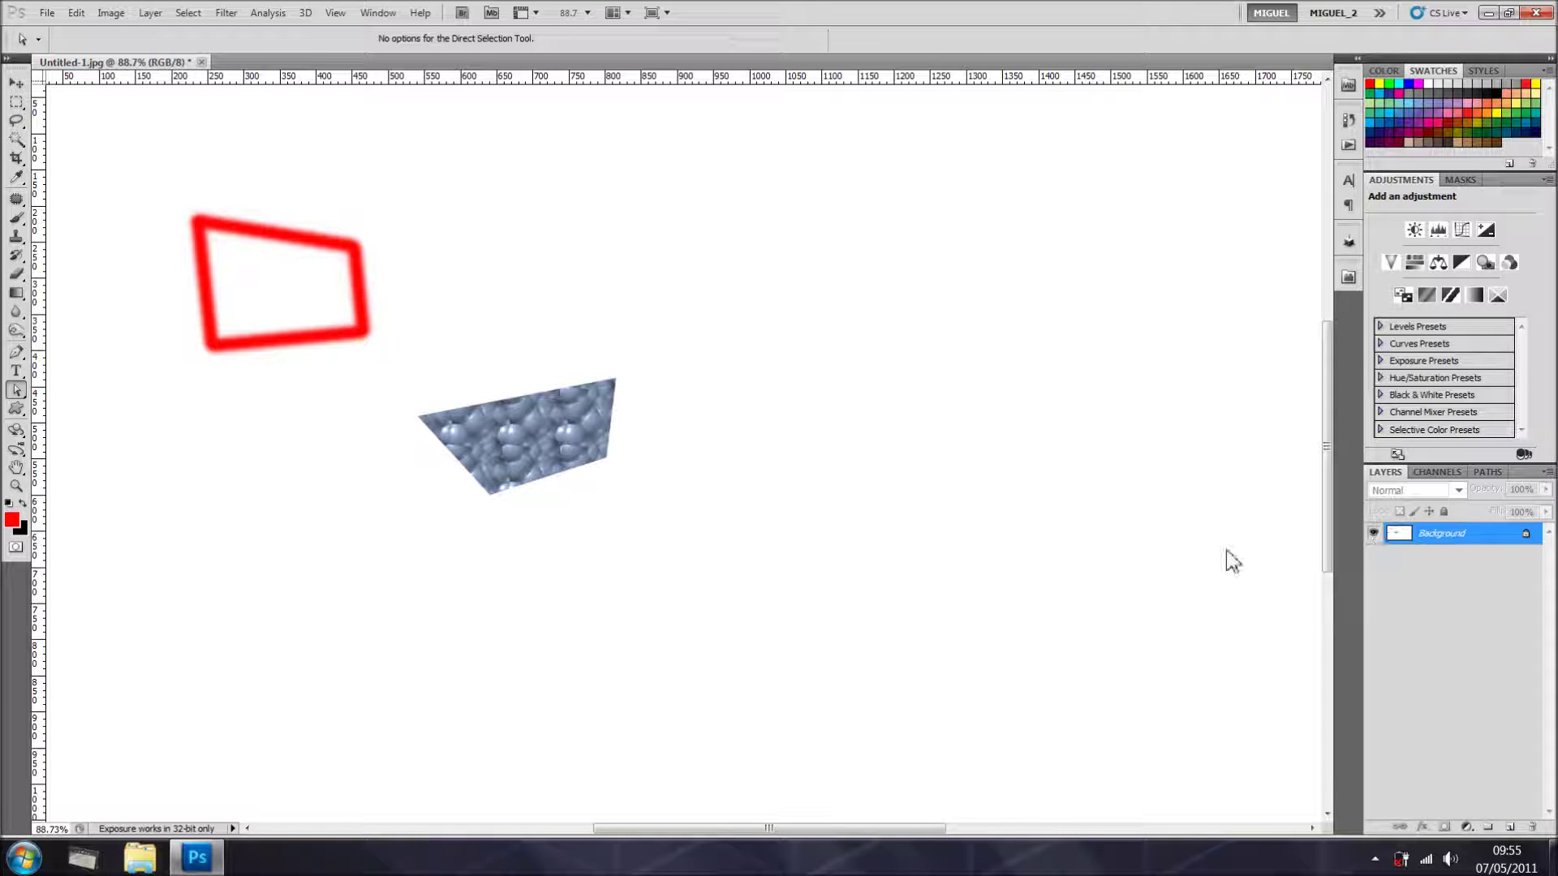
pyautogui.hotkey('ctrl', 'BackSpace')
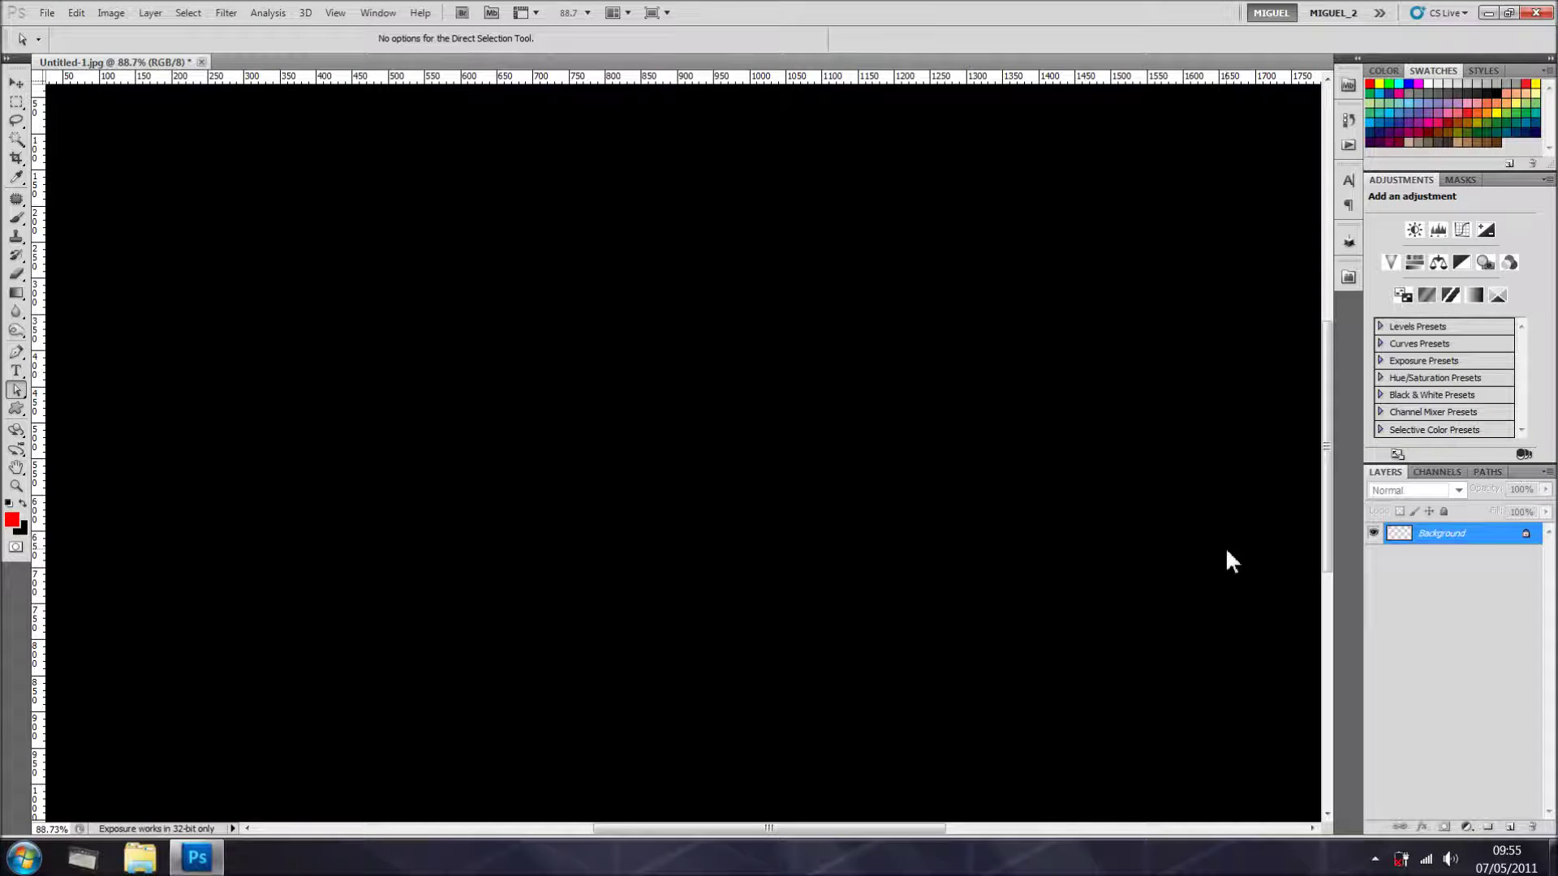
pyautogui.hotkey('ctrl', 'z')
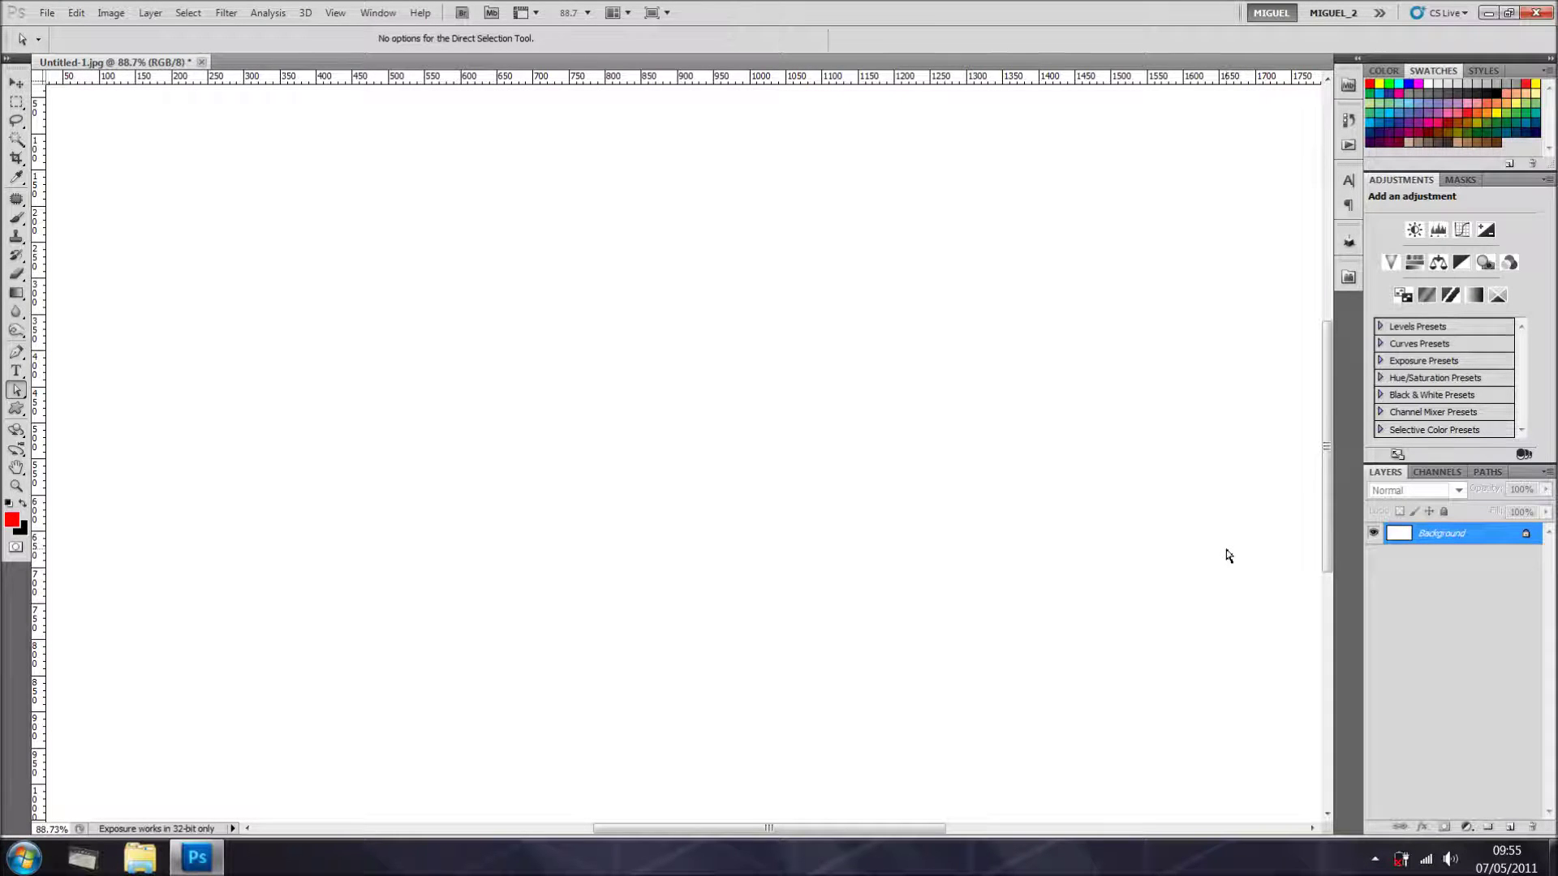
pyautogui.click(16, 352)
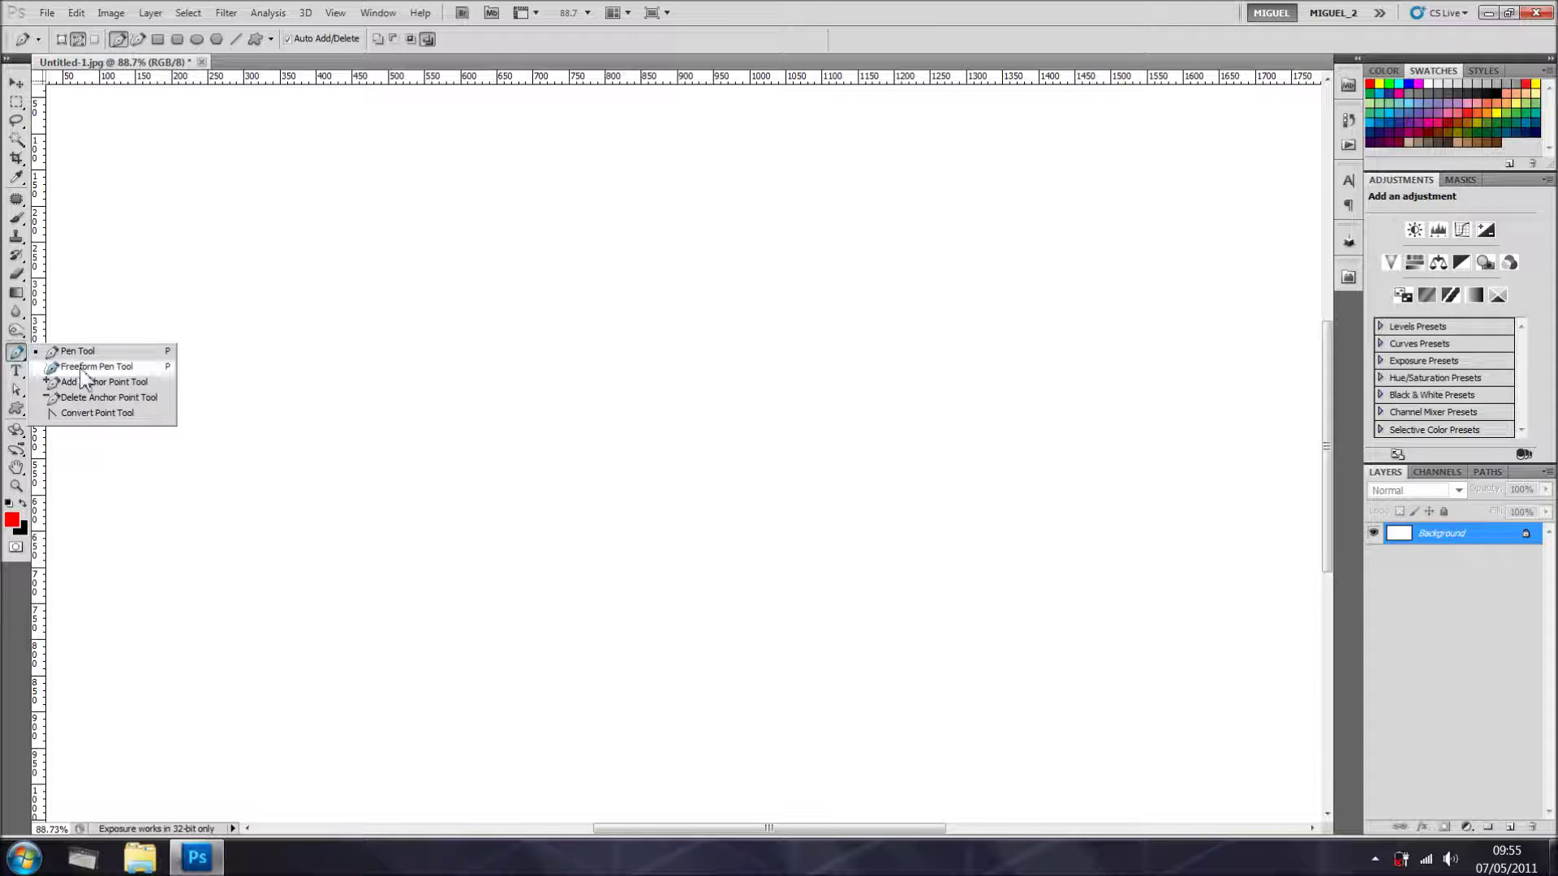
# Step: Draw two freehand curves, one above the other, with the Freeform Pen set to Intersect path areas
pyautogui.click(89, 366)
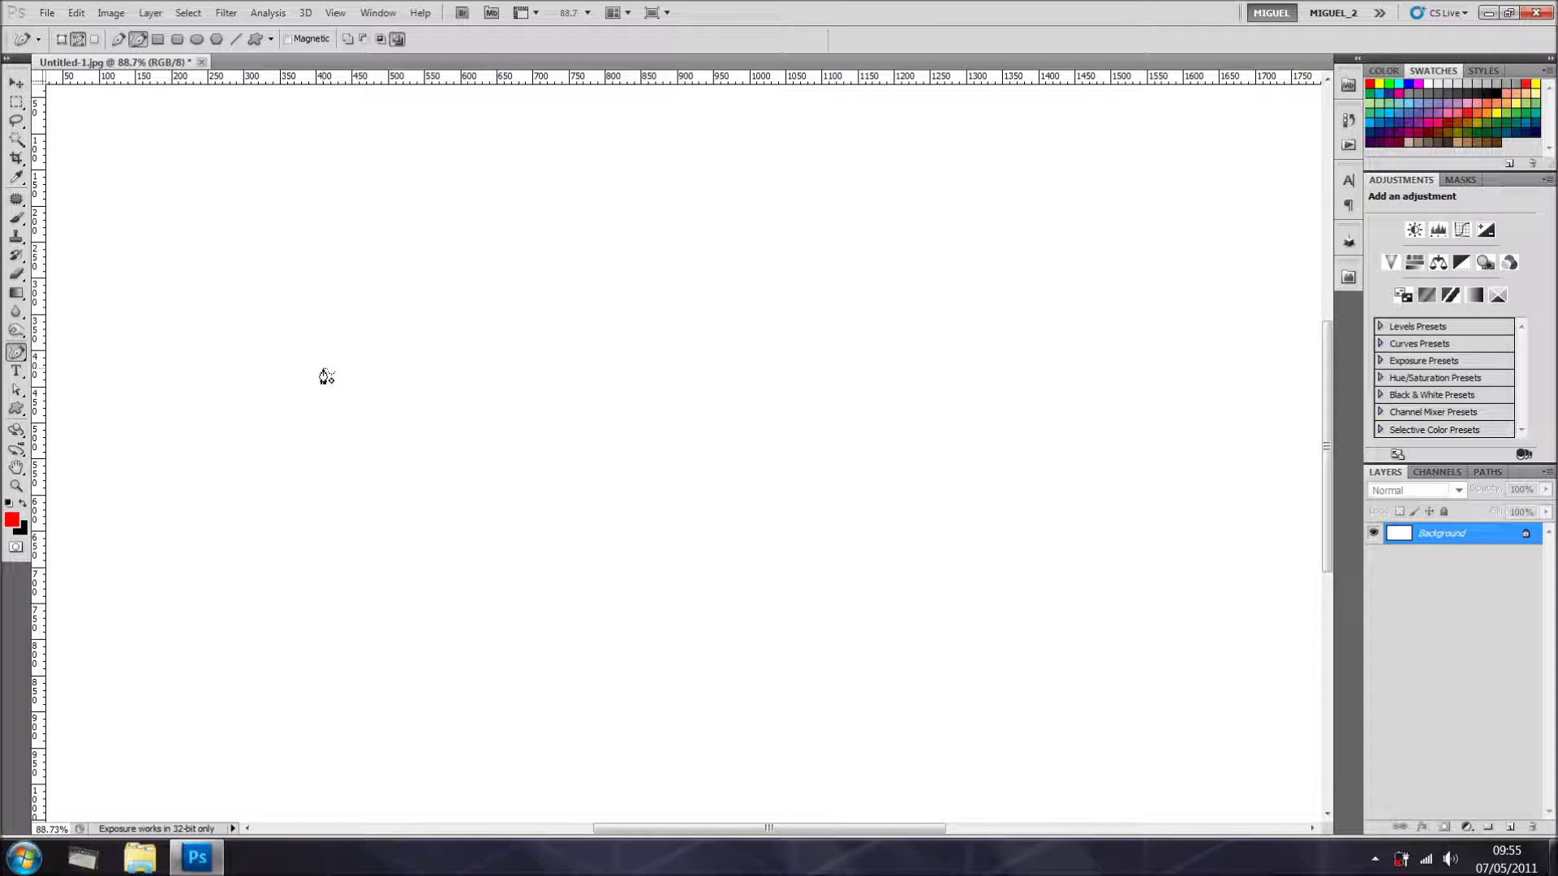
pyautogui.moveTo(338, 370)
pyautogui.mouseDown()
pyautogui.moveTo(457, 397)
pyautogui.moveTo(538, 310)
pyautogui.moveTo(576, 411)
pyautogui.moveTo(642, 413)
pyautogui.moveTo(652, 320)
pyautogui.mouseUp()
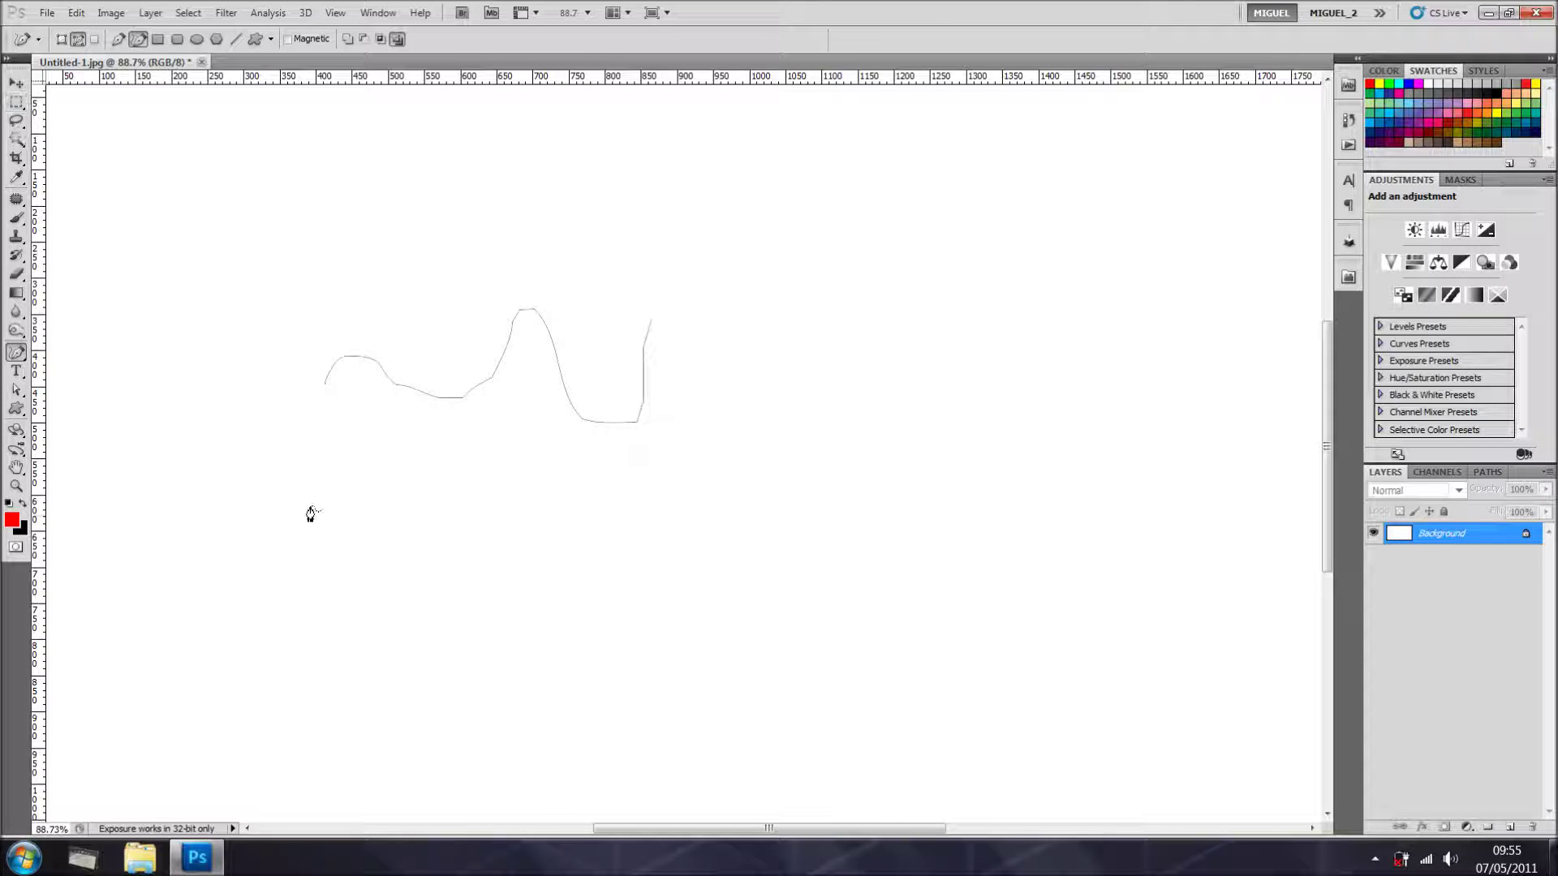
pyautogui.moveTo(308, 515)
pyautogui.mouseDown()
pyautogui.moveTo(384, 478)
pyautogui.moveTo(429, 515)
pyautogui.moveTo(531, 514)
pyautogui.mouseUp()
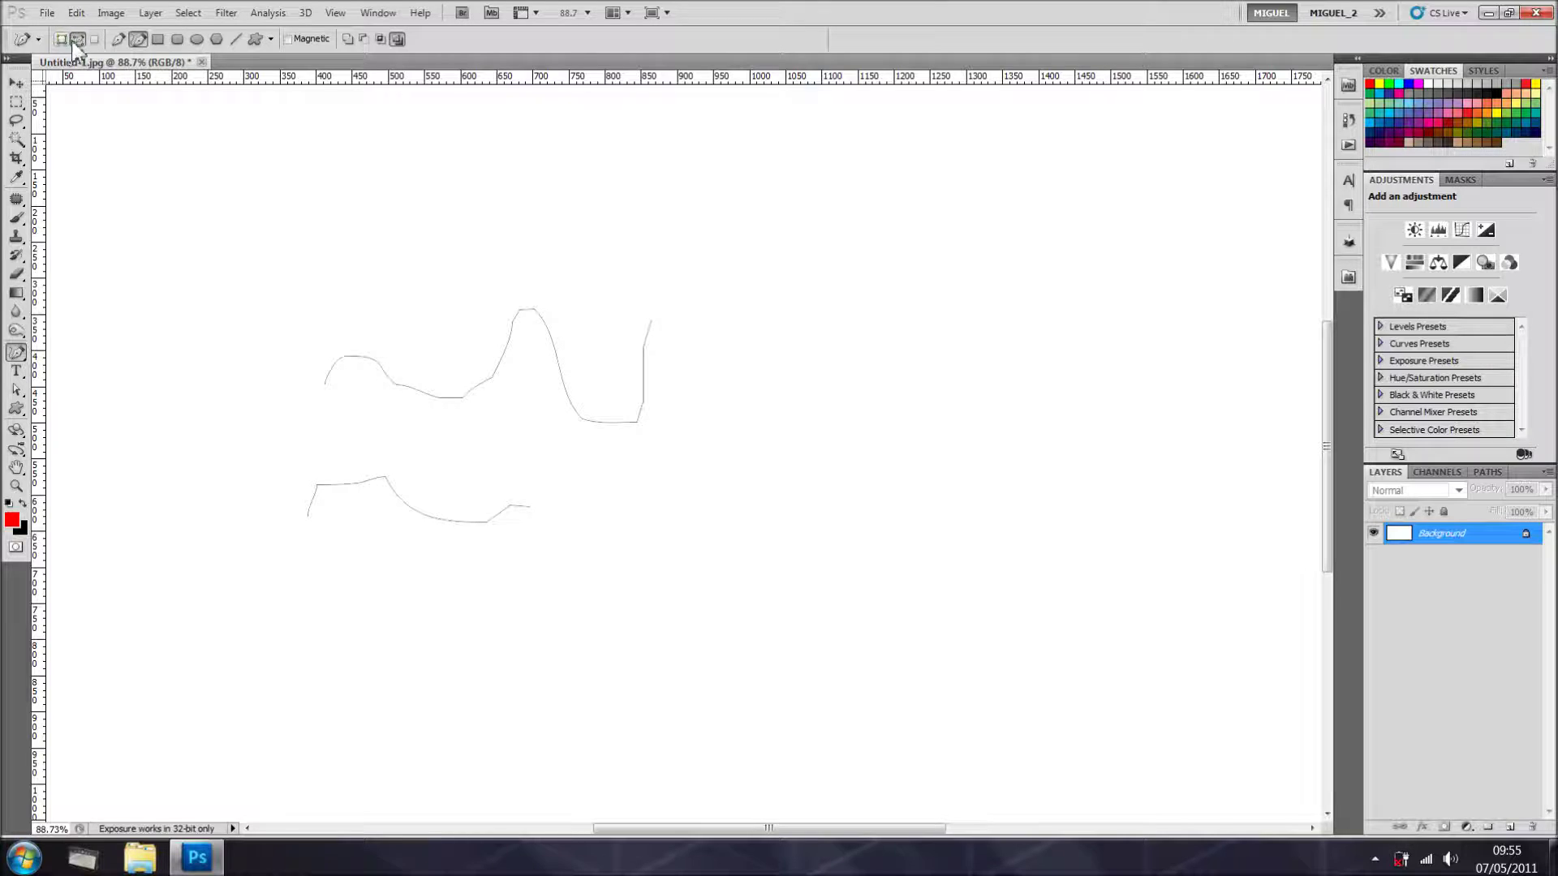
pyautogui.click(381, 39)
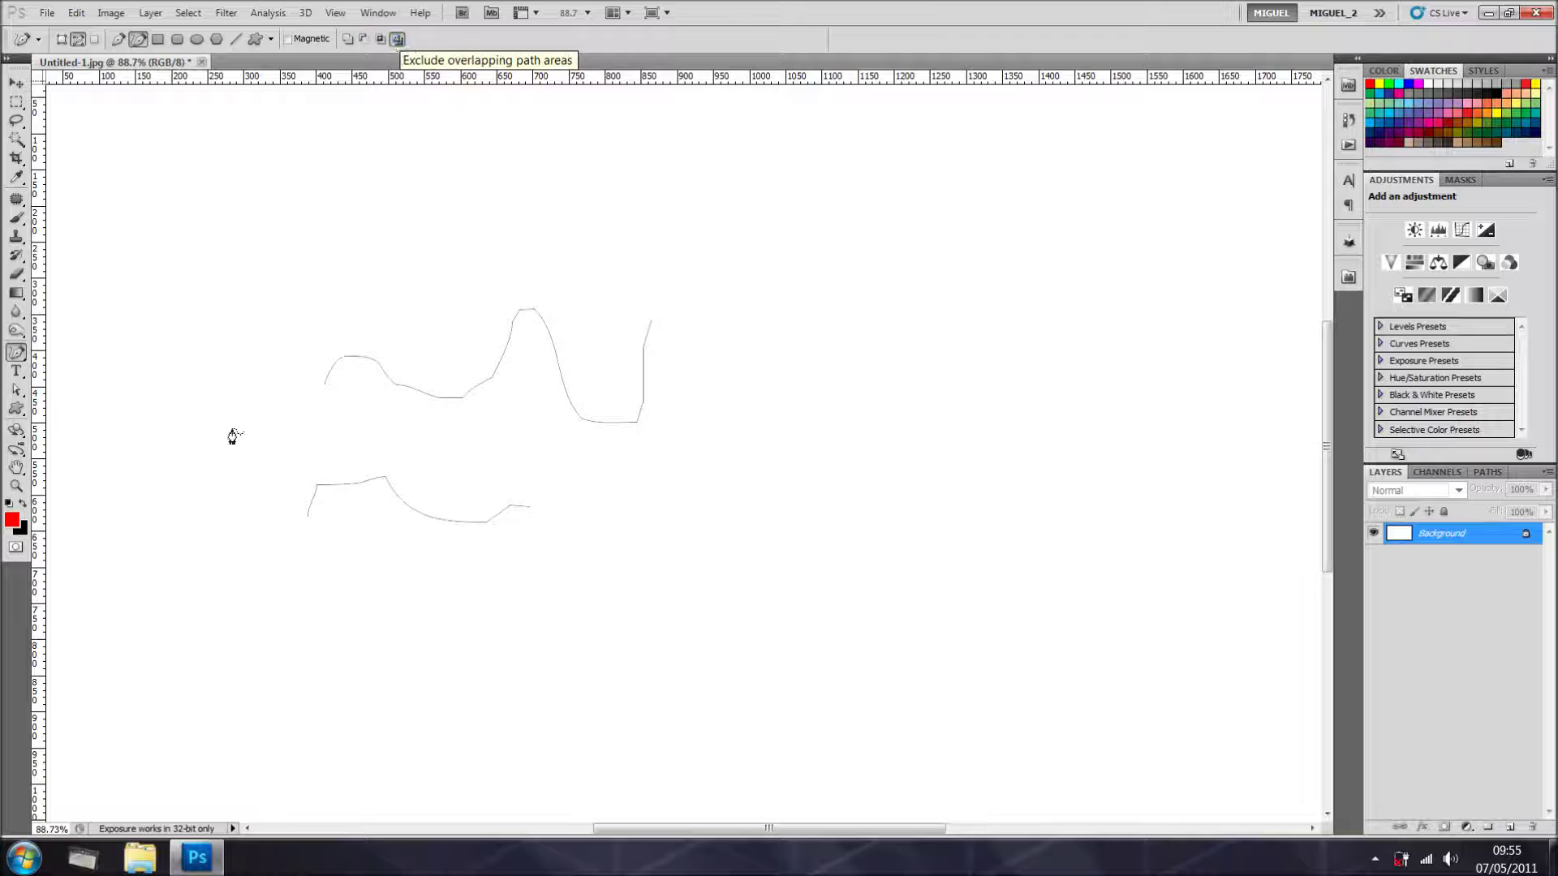
pyautogui.click(18, 355)
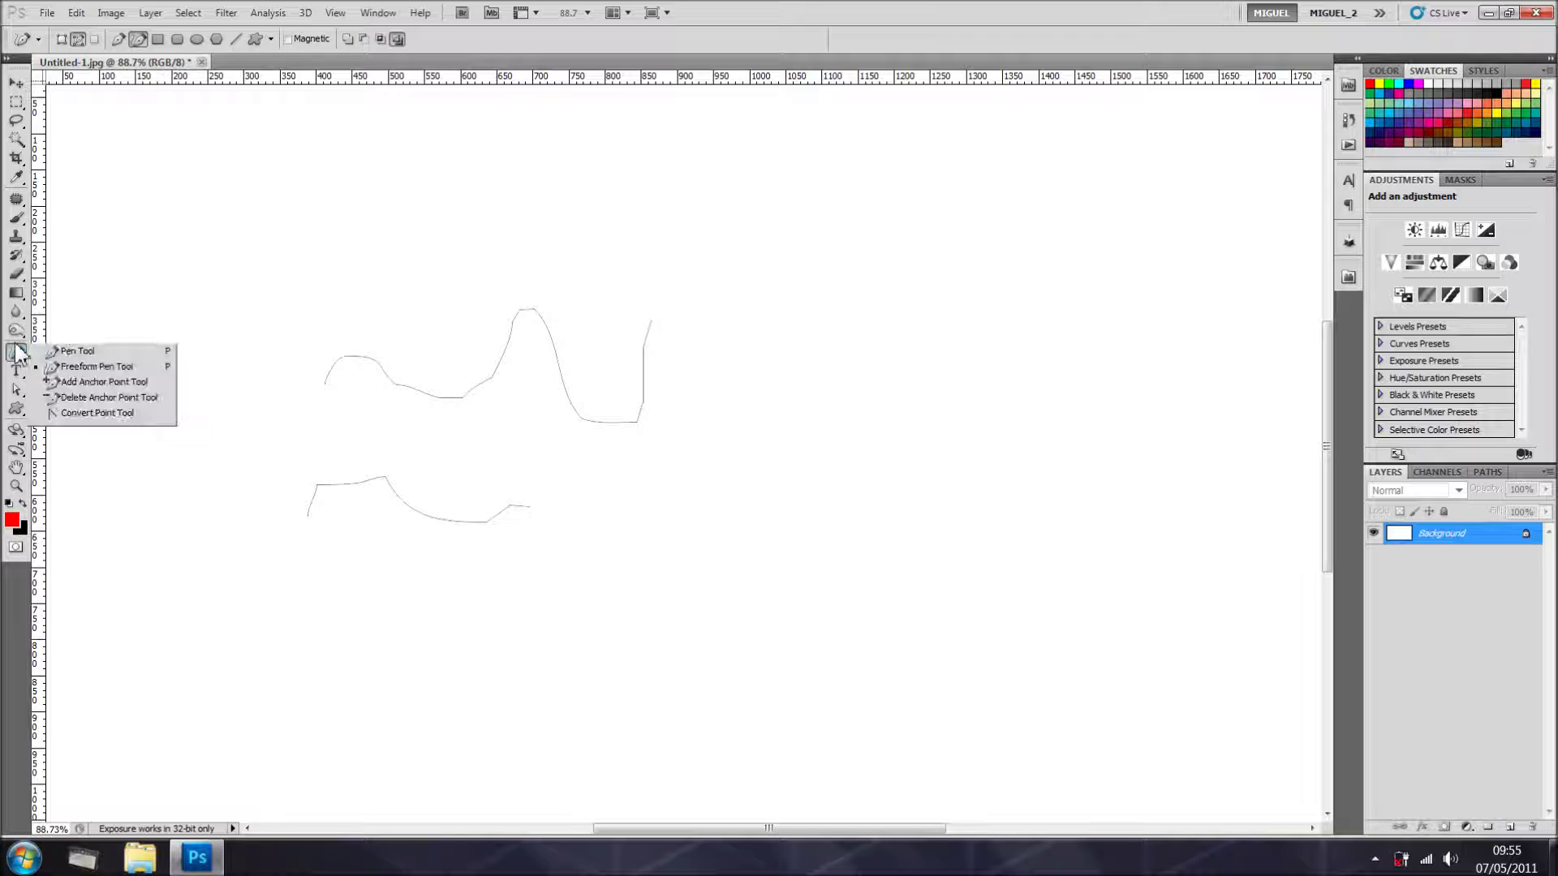
# Step: Add an anchor point to each curve and nudge the lower curve's new anchor down
pyautogui.click(75, 383)
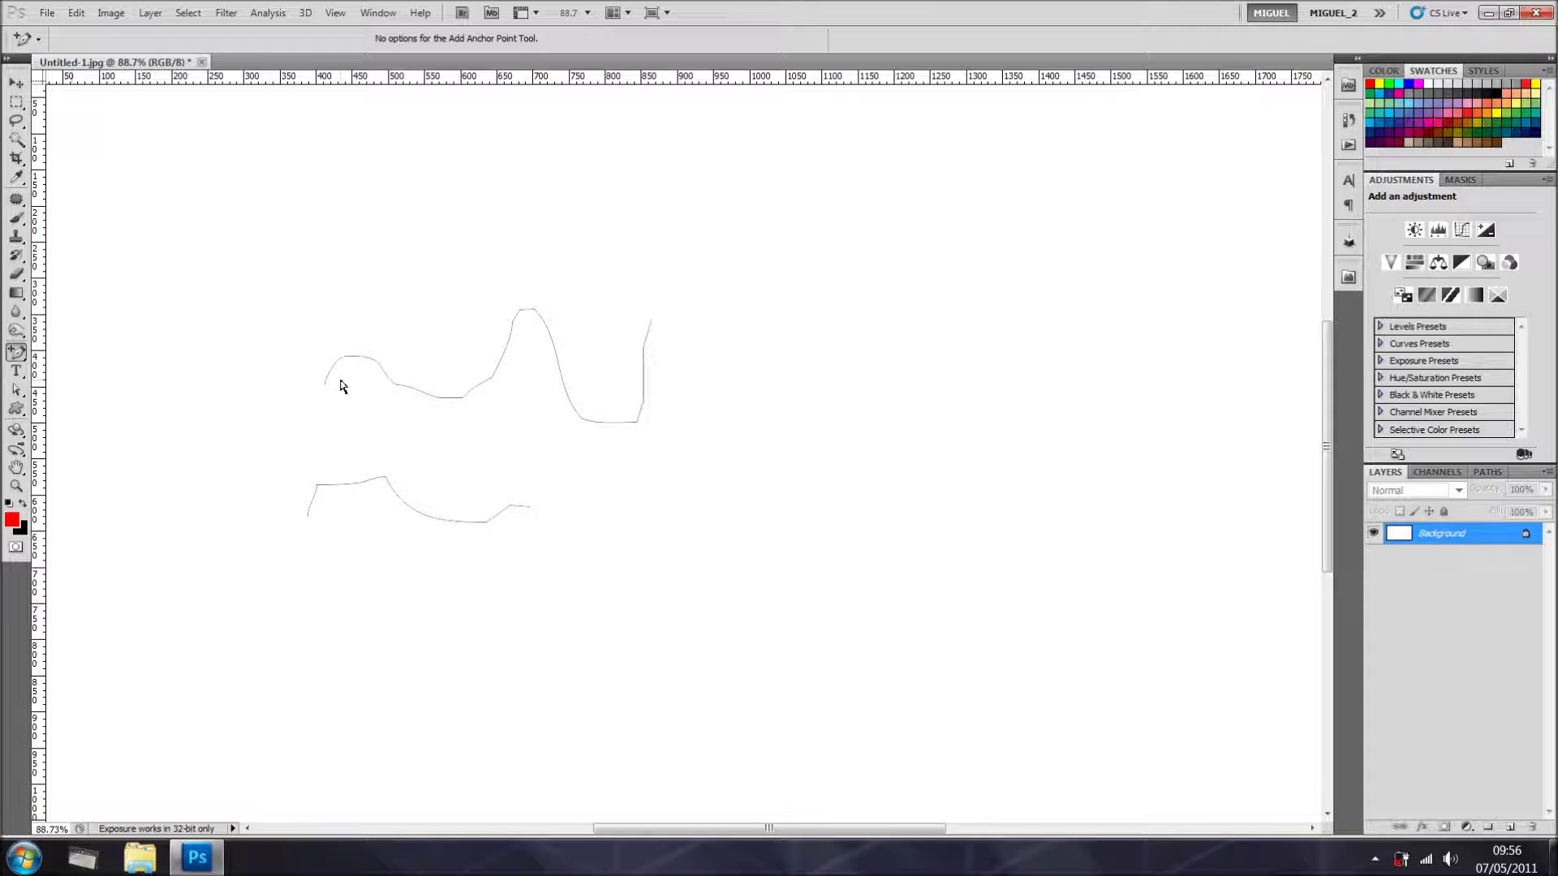
pyautogui.click(367, 359)
pyautogui.click(408, 505)
pyautogui.moveTo(408, 513); pyautogui.dragTo(424, 553)
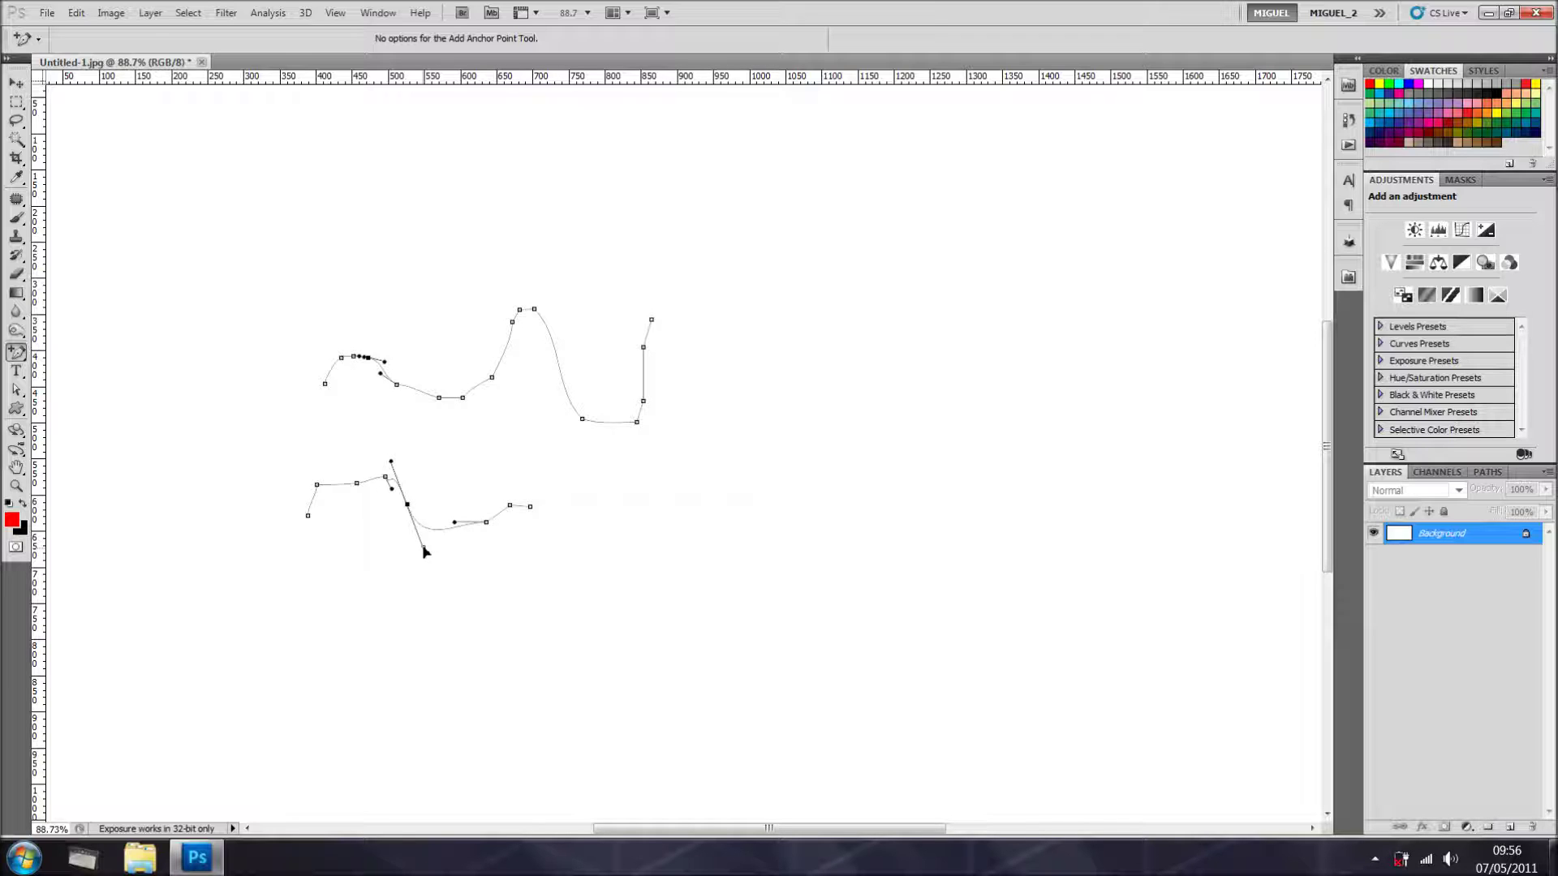
# Step: Drag the lower curve's anchor with Direct Selection to form a deep rounded dip
pyautogui.click(16, 391)
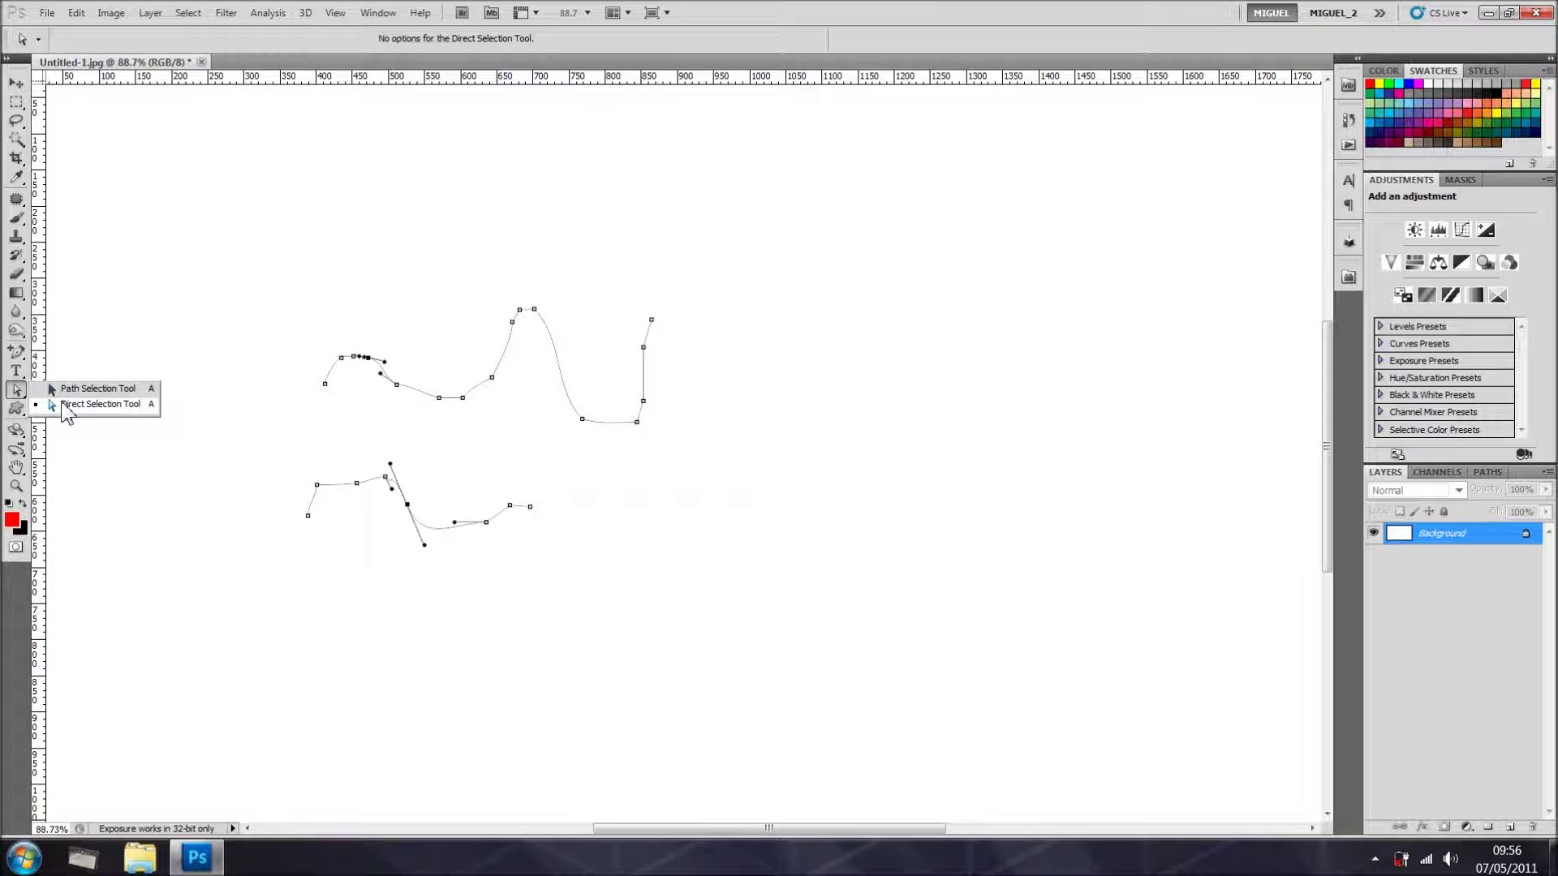
pyautogui.click(66, 405)
pyautogui.click(408, 506)
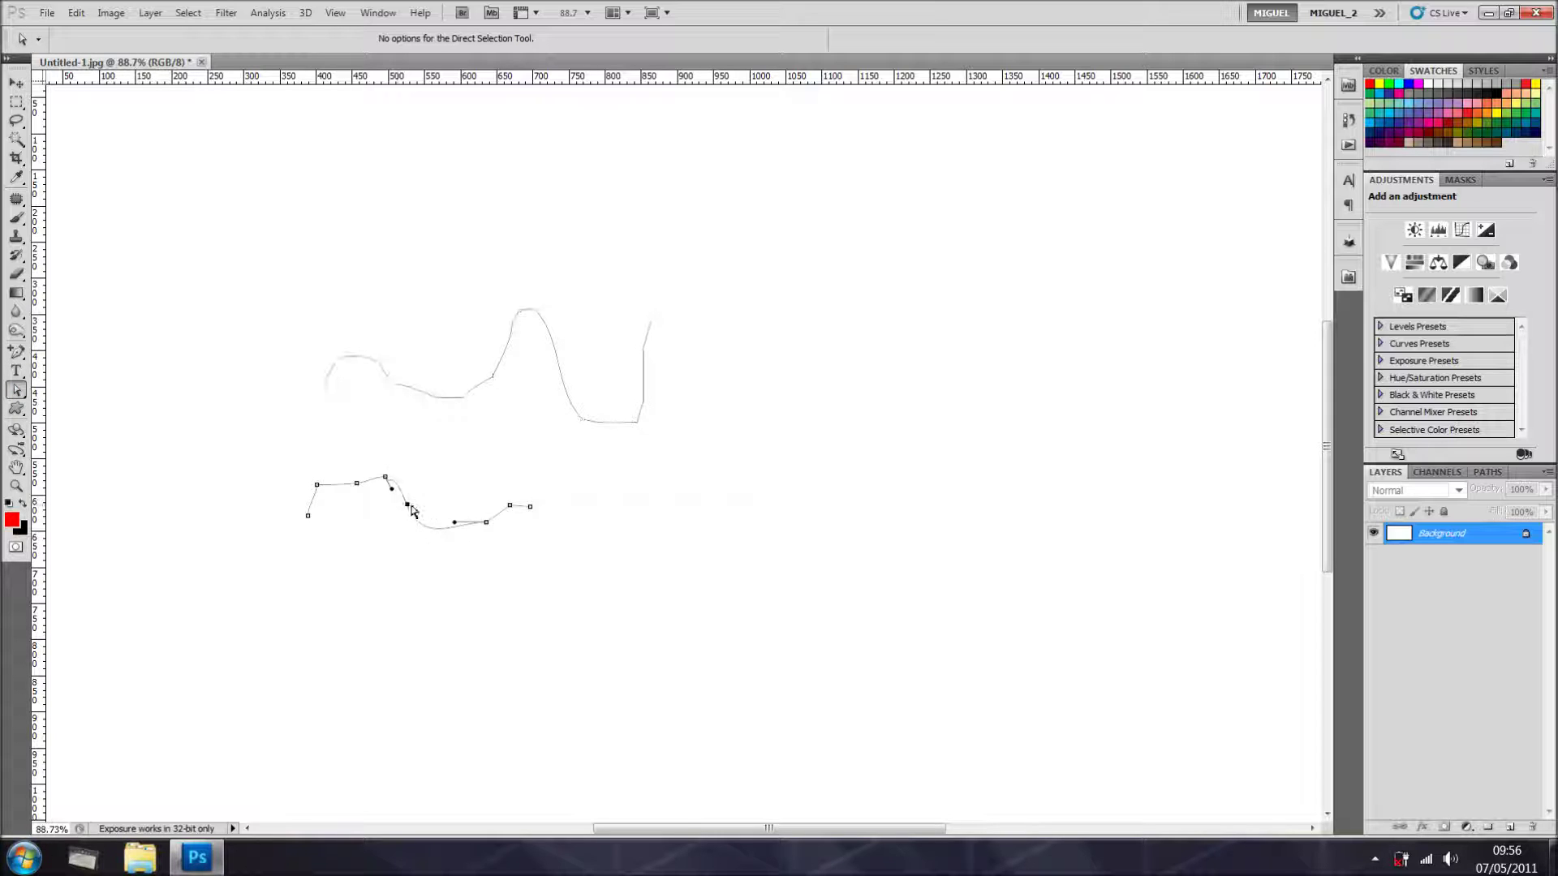
pyautogui.moveTo(408, 506); pyautogui.dragTo(453, 615)
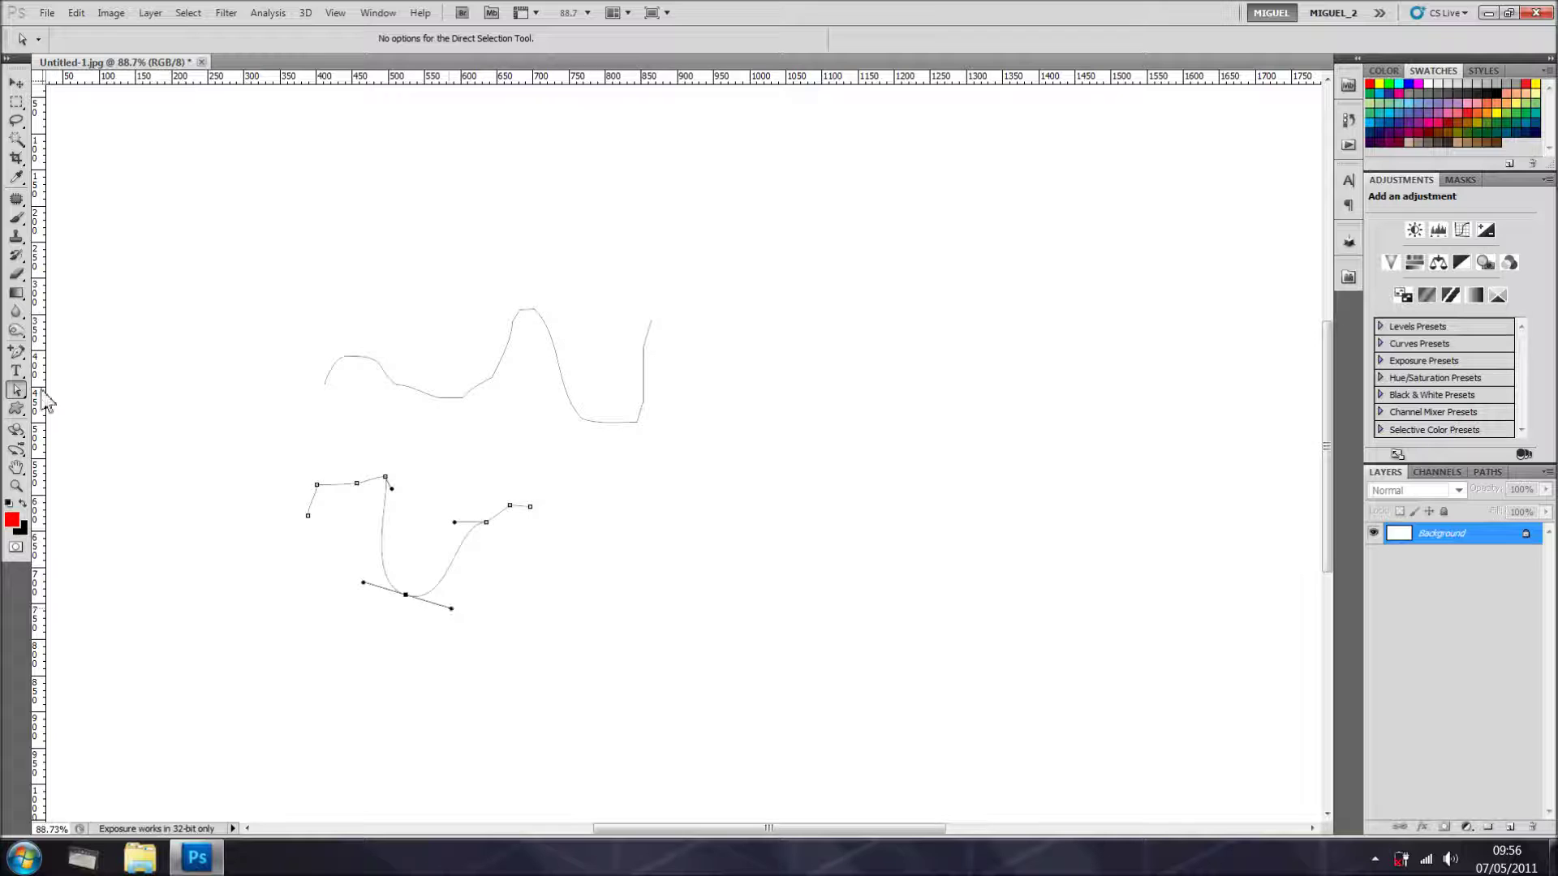
pyautogui.click(18, 354)
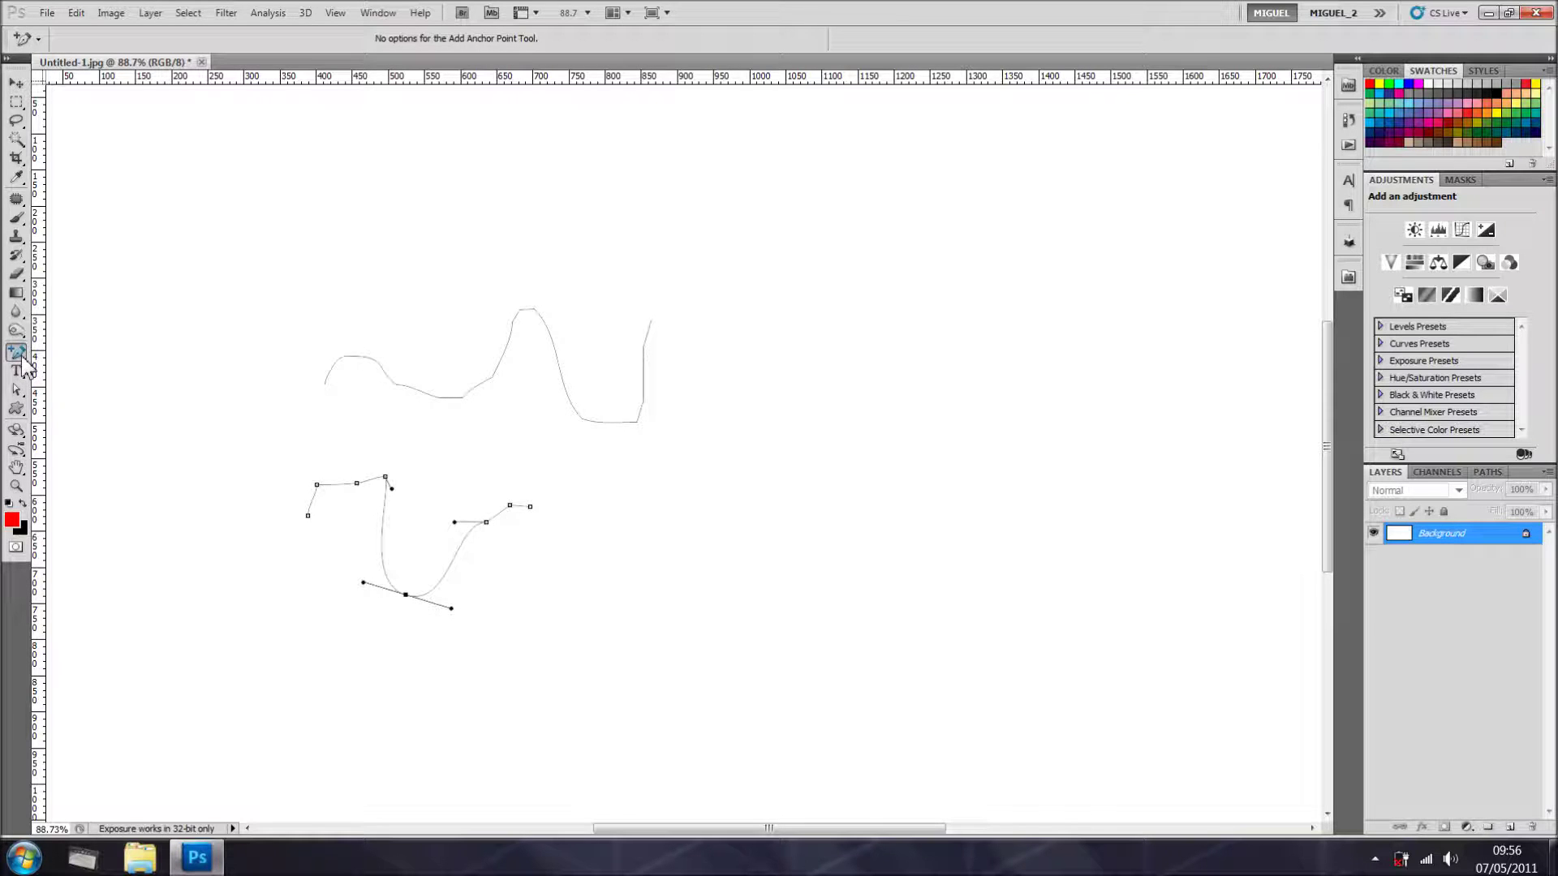
pyautogui.rightClick(23, 360)
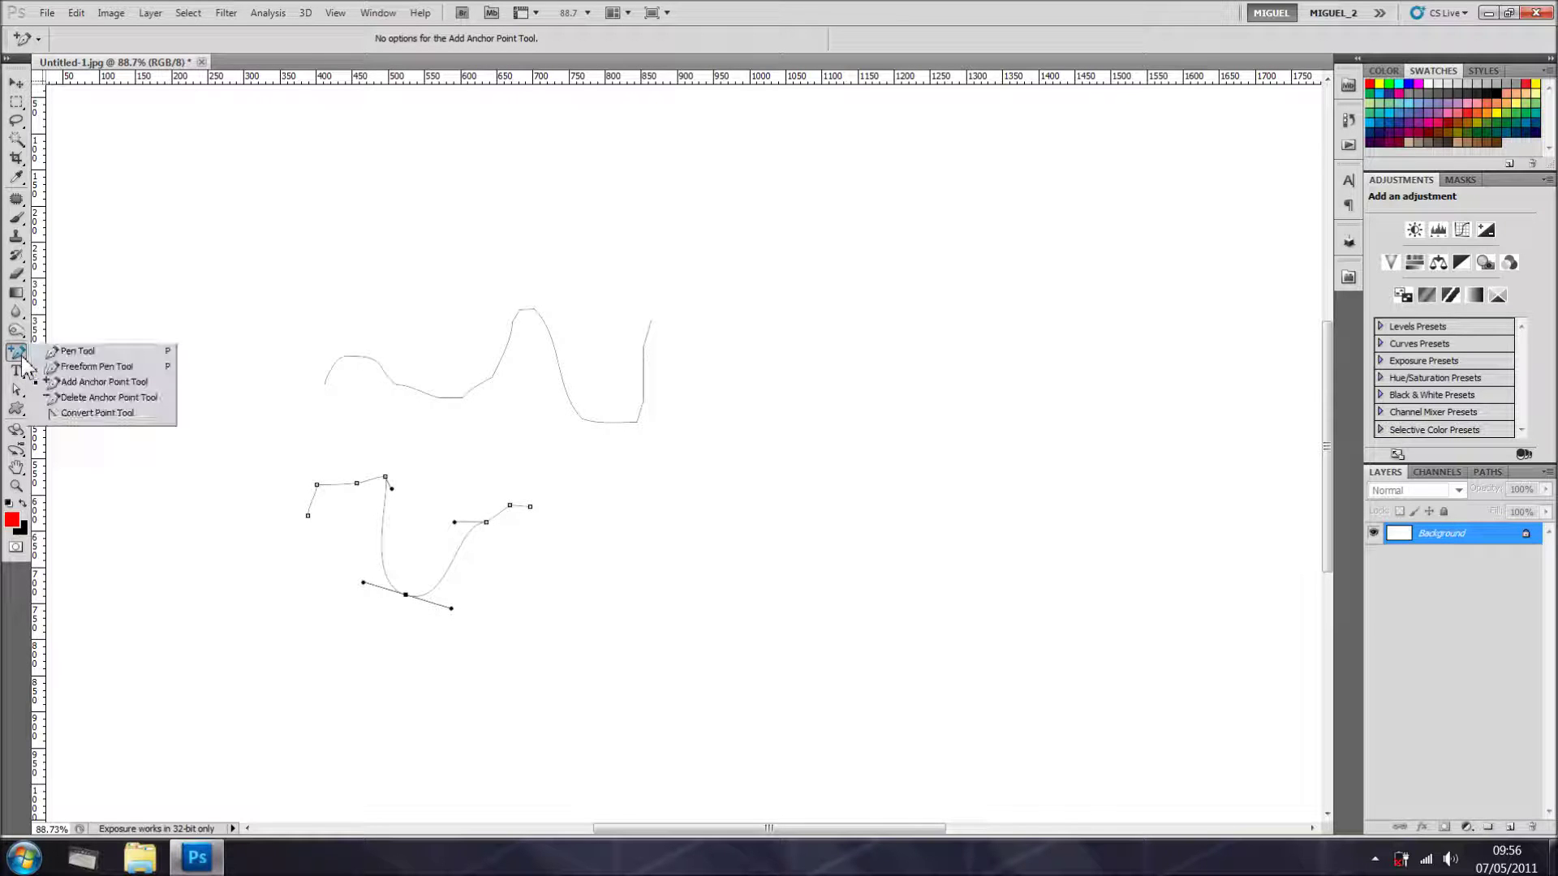
# Step: Convert the dip's bottom anchor to a sharp corner, then delete the Work Path
pyautogui.click(82, 414)
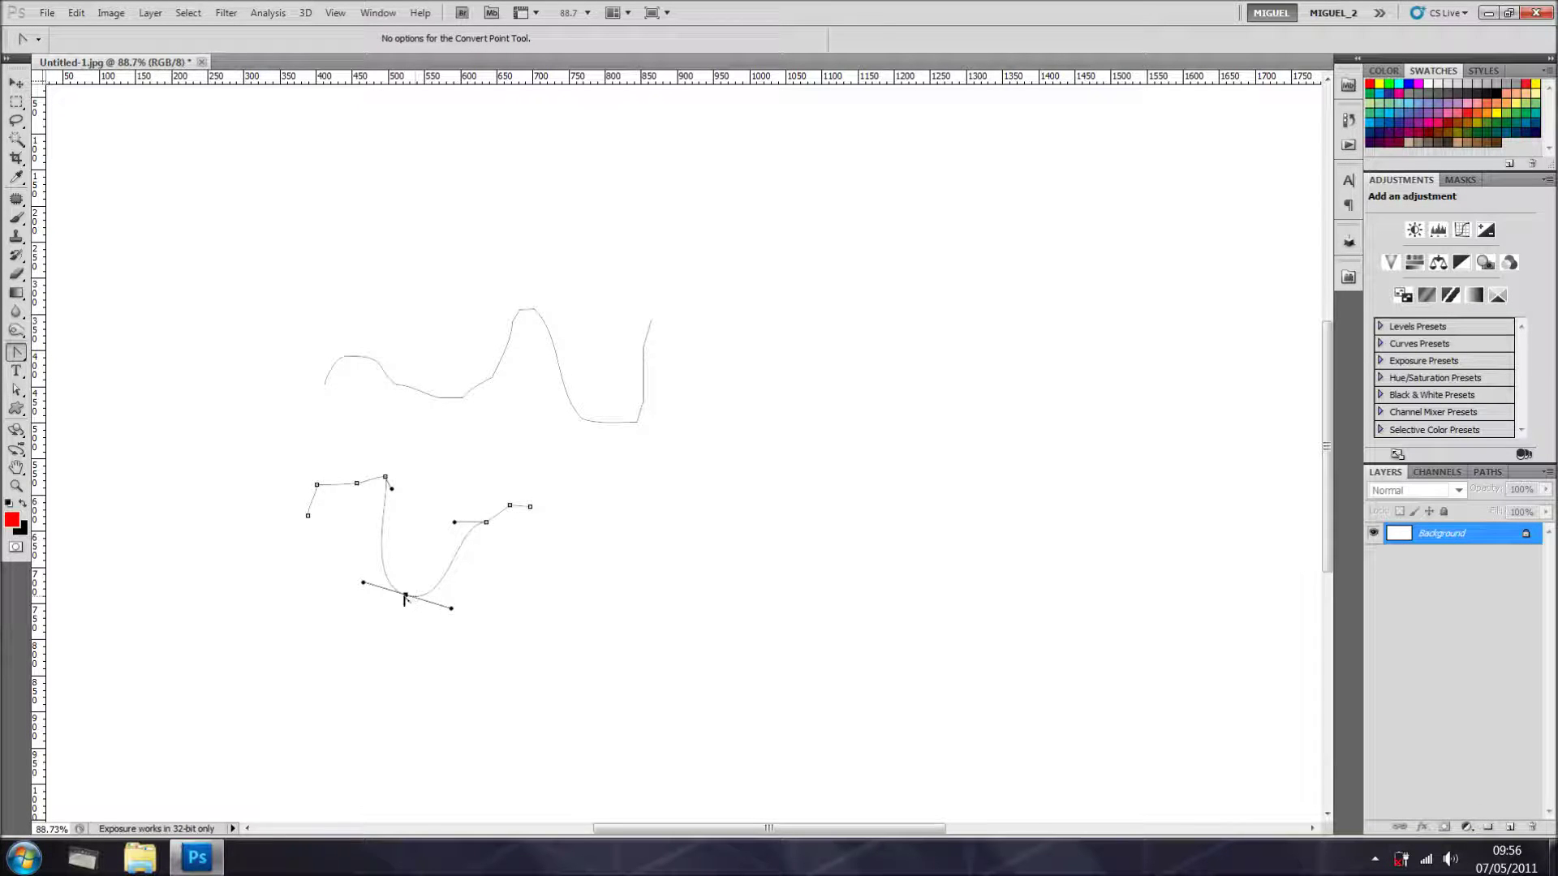
pyautogui.click(406, 595)
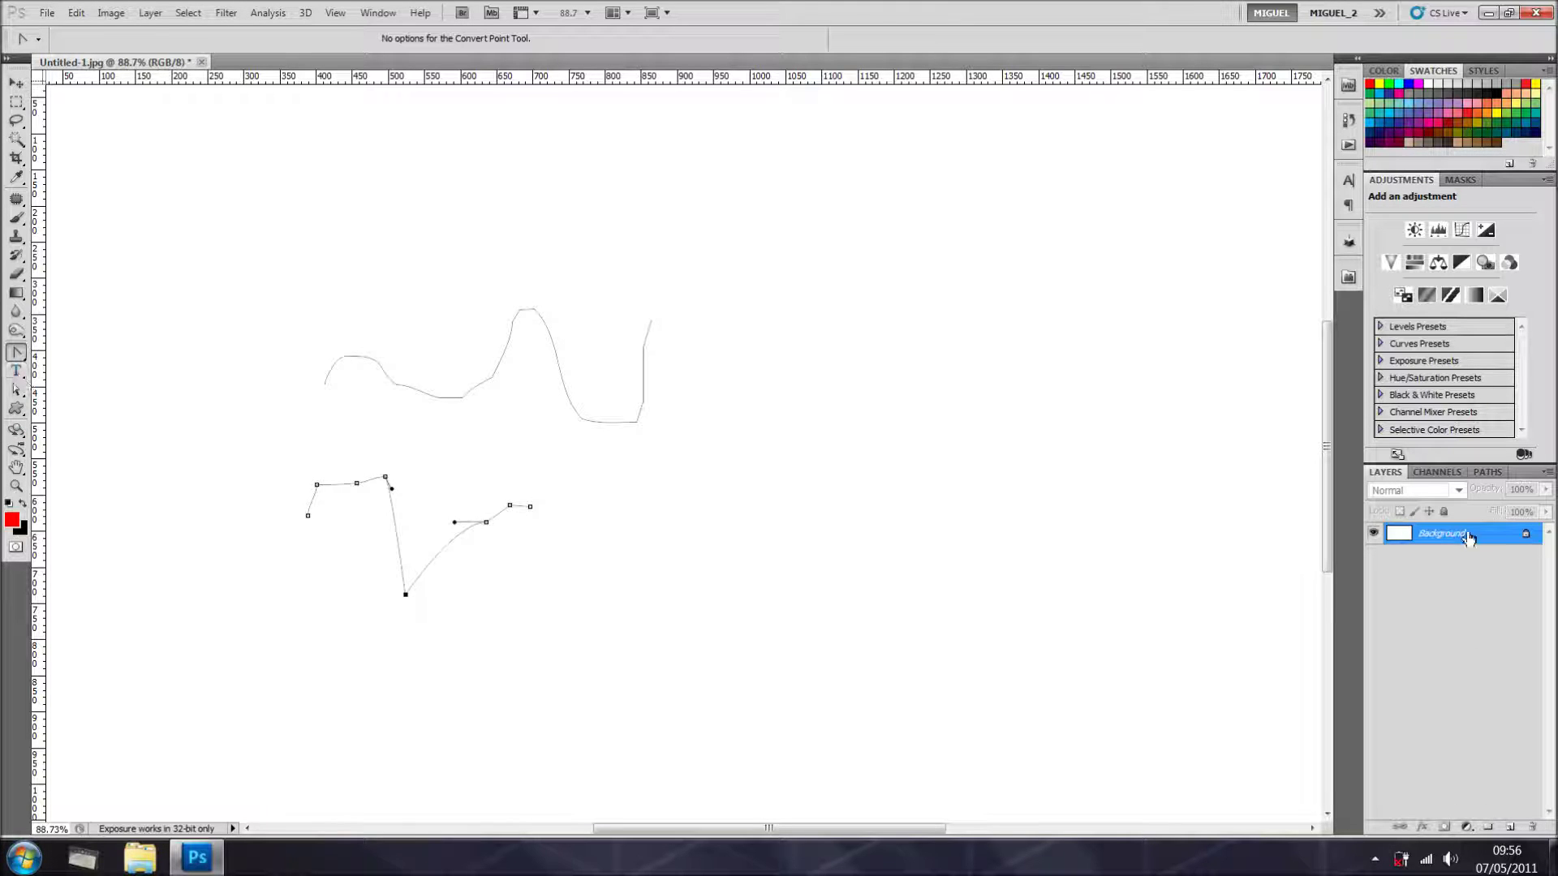
pyautogui.click(1487, 472)
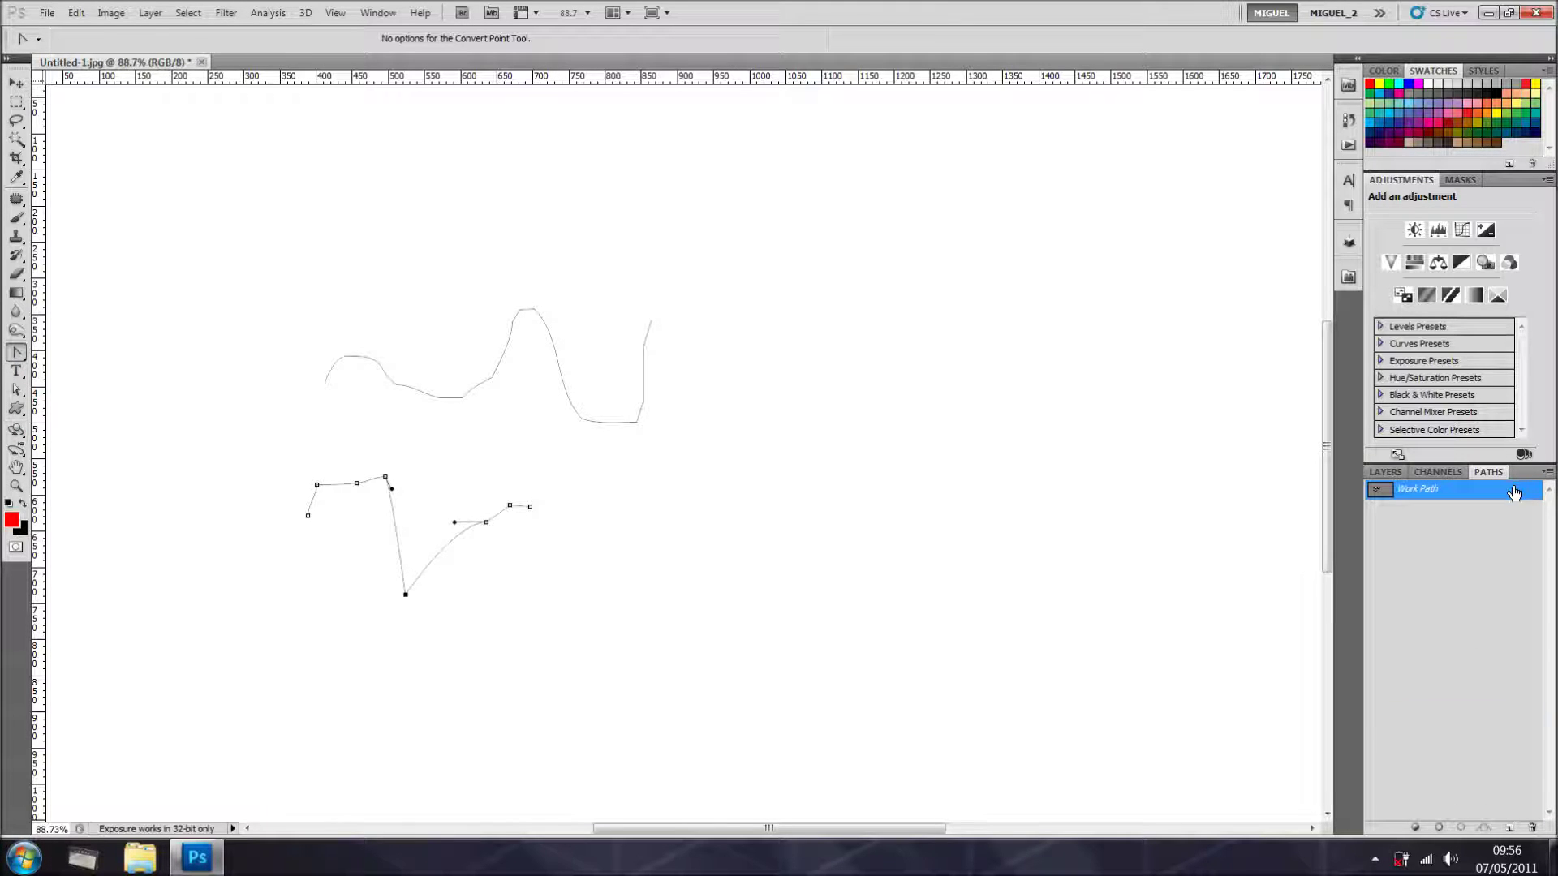
pyautogui.moveTo(1514, 492); pyautogui.dragTo(1532, 828)
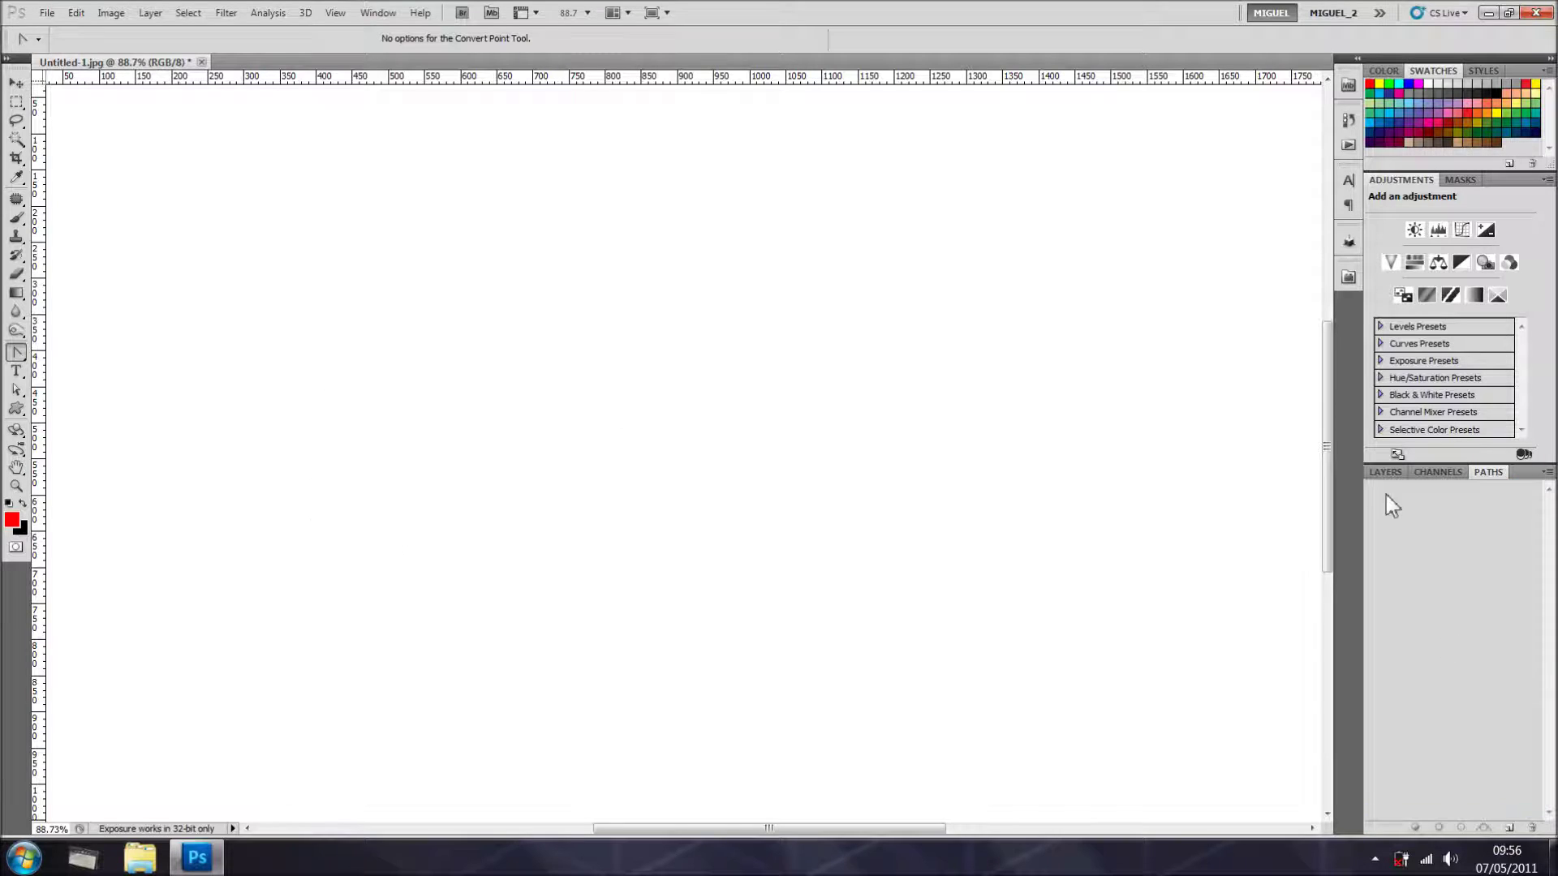
pyautogui.click(1386, 473)
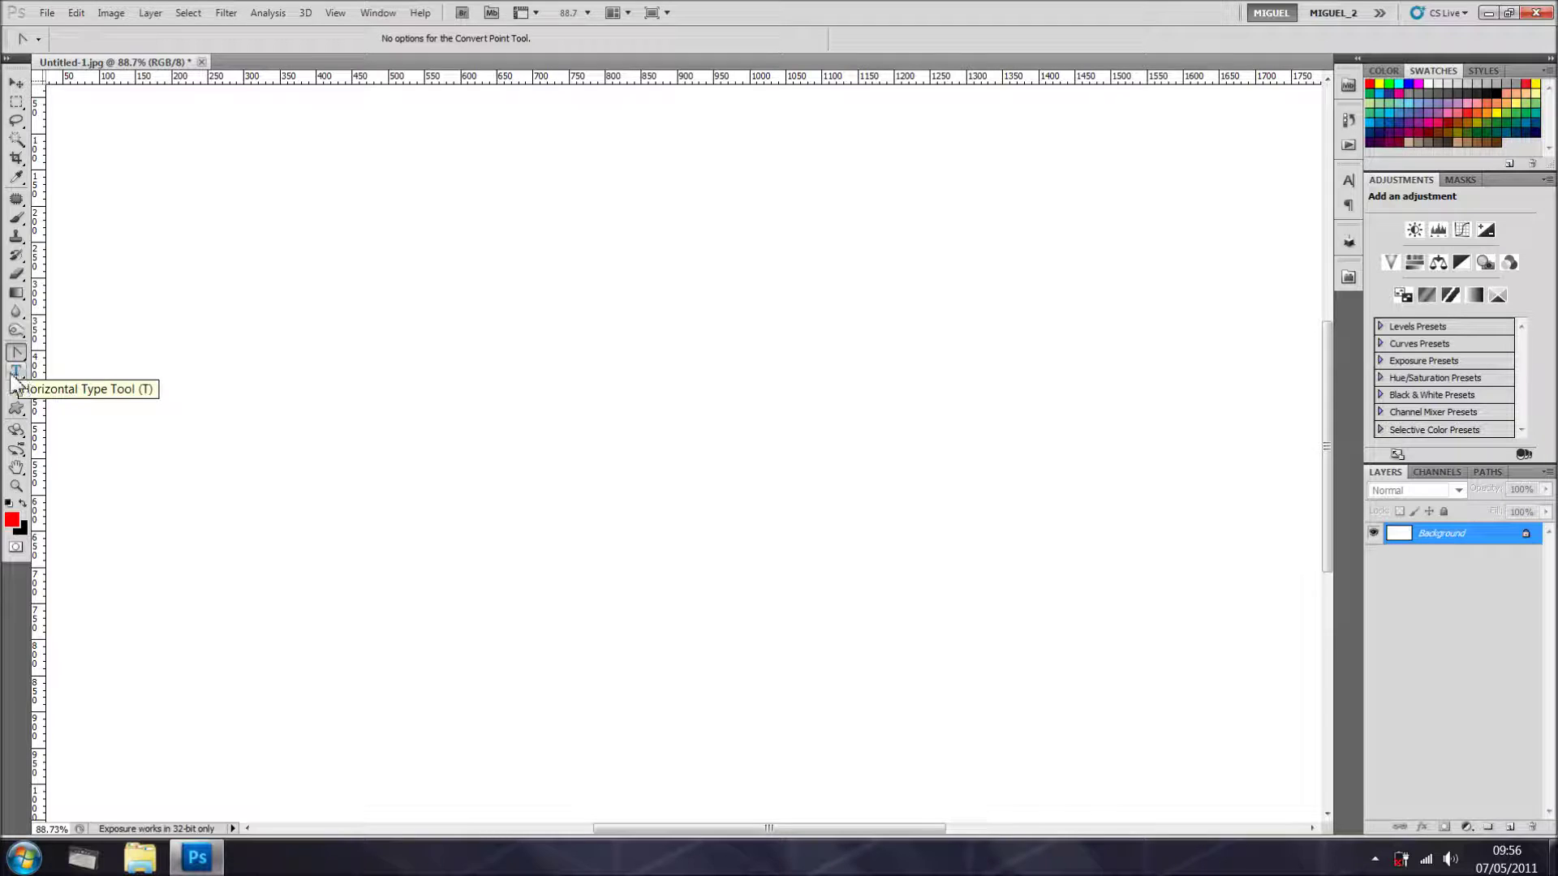
# Step: Add the text 'photoshop' on the left of the canvas with the Horizontal Type Tool
pyautogui.click(17, 375)
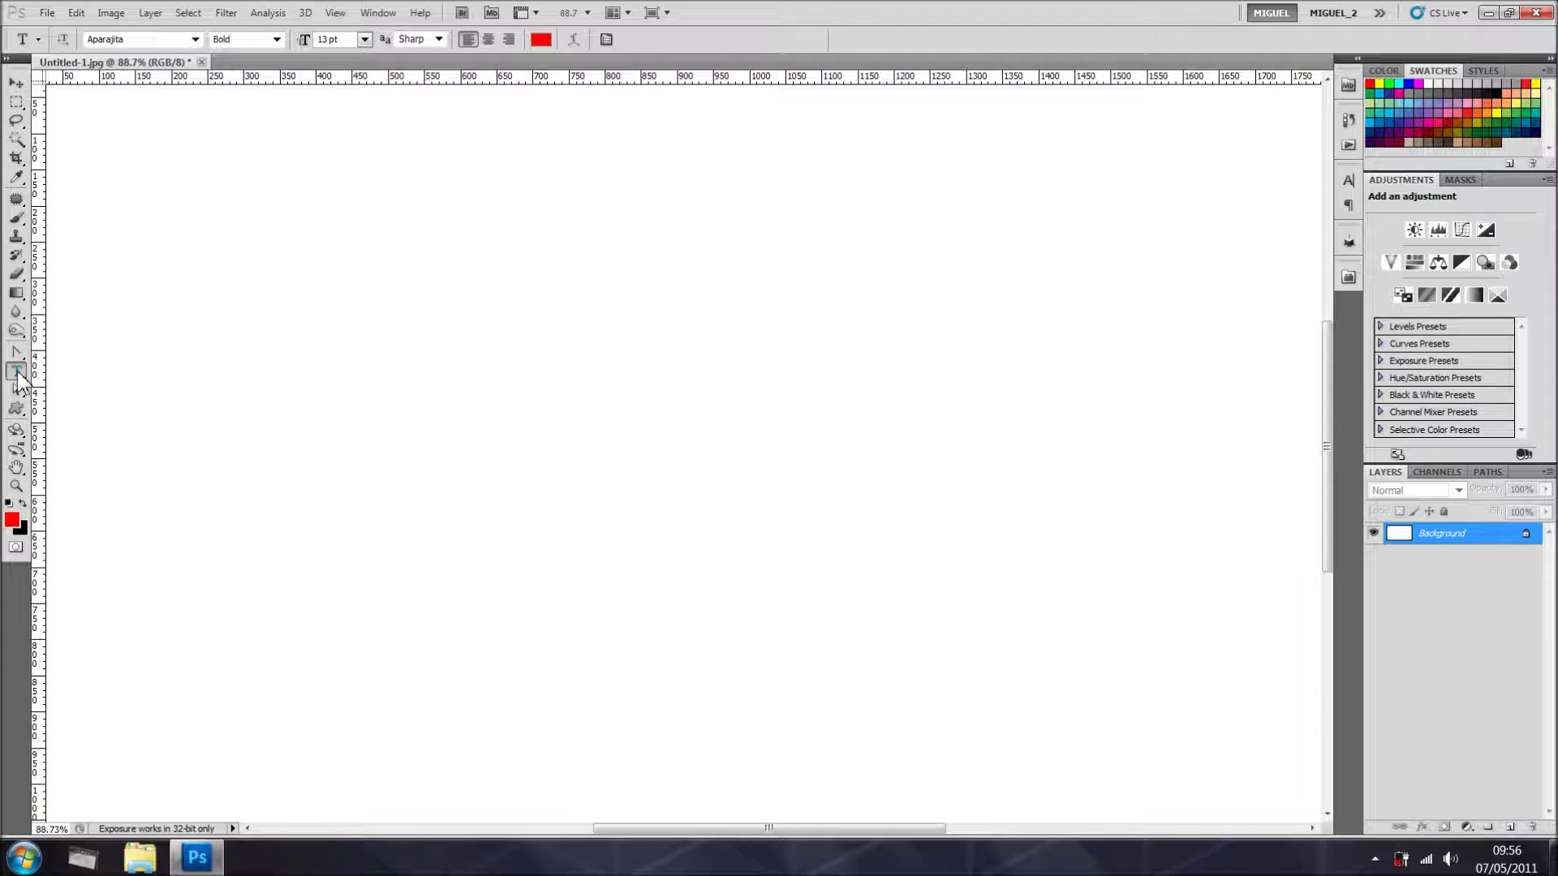
pyautogui.click(255, 370)
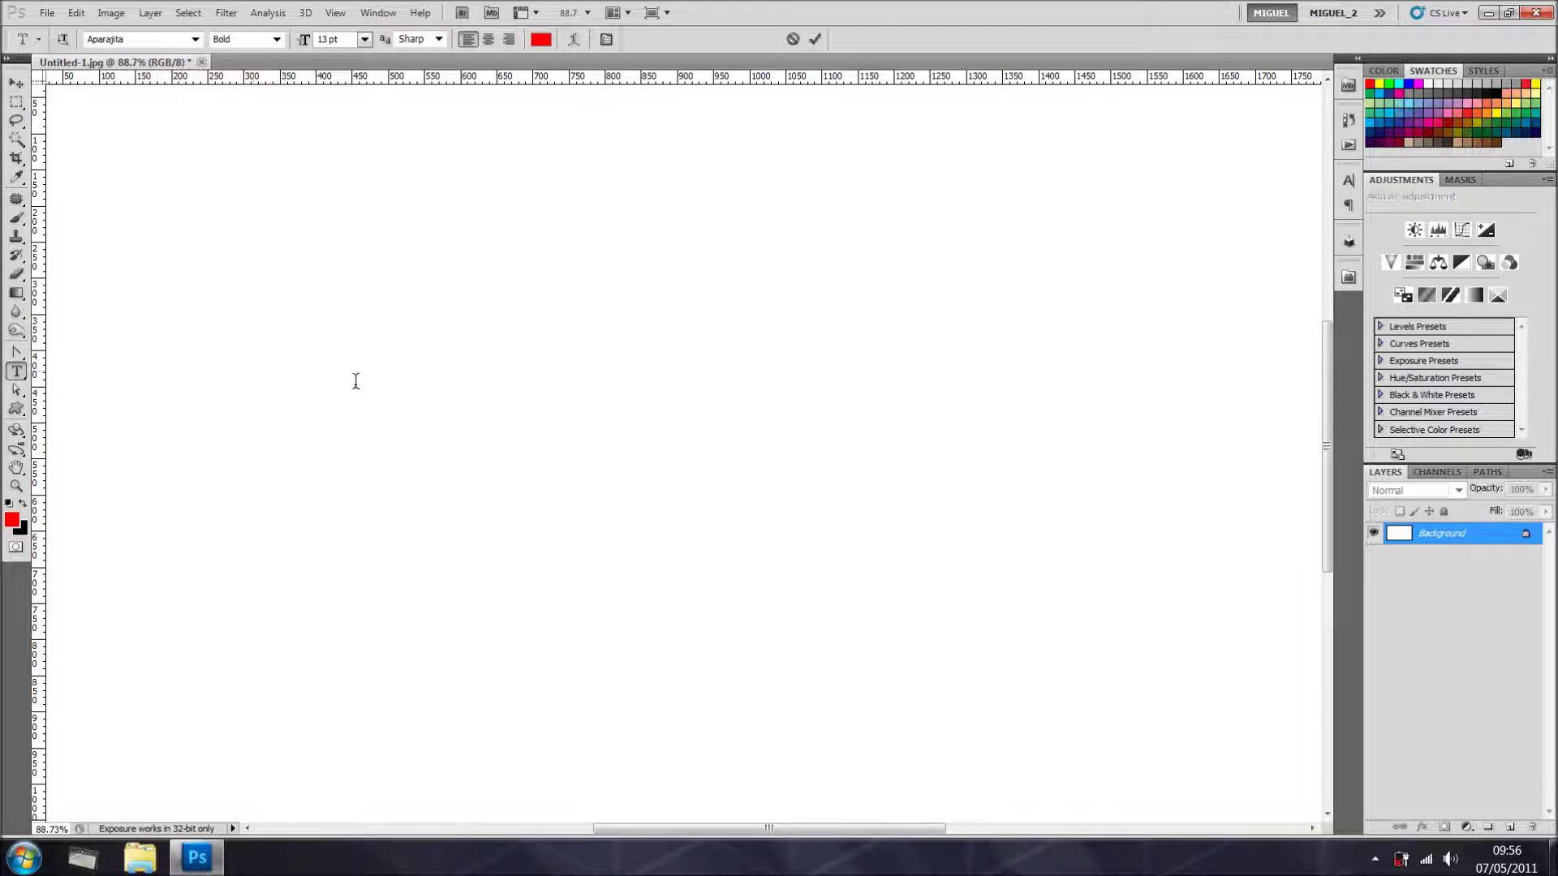
pyautogui.write('pho')
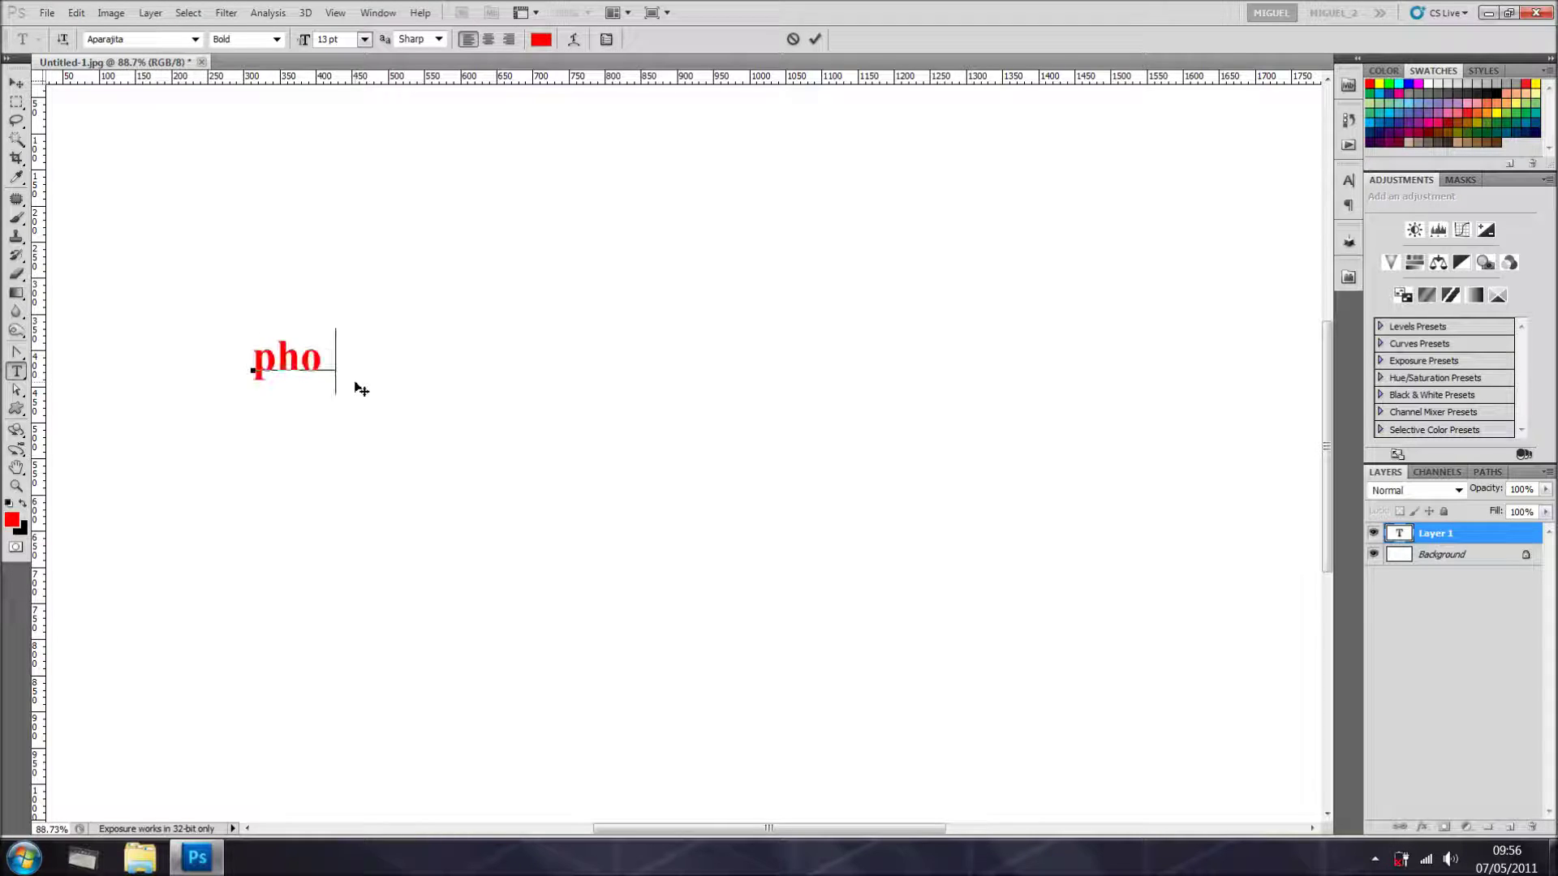
pyautogui.write('toshop')
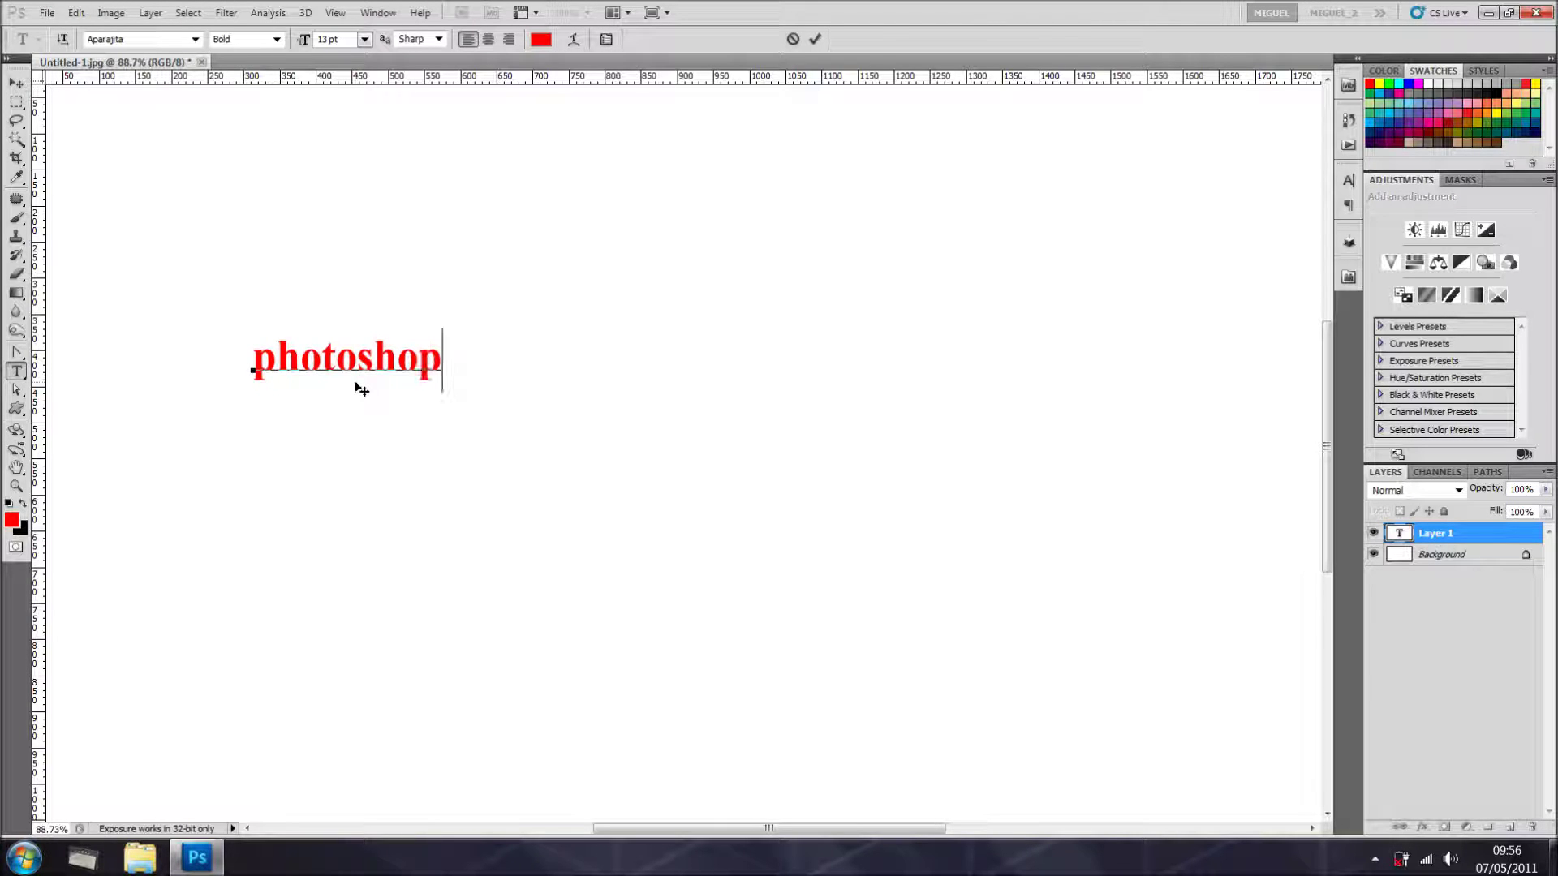
pyautogui.click(814, 40)
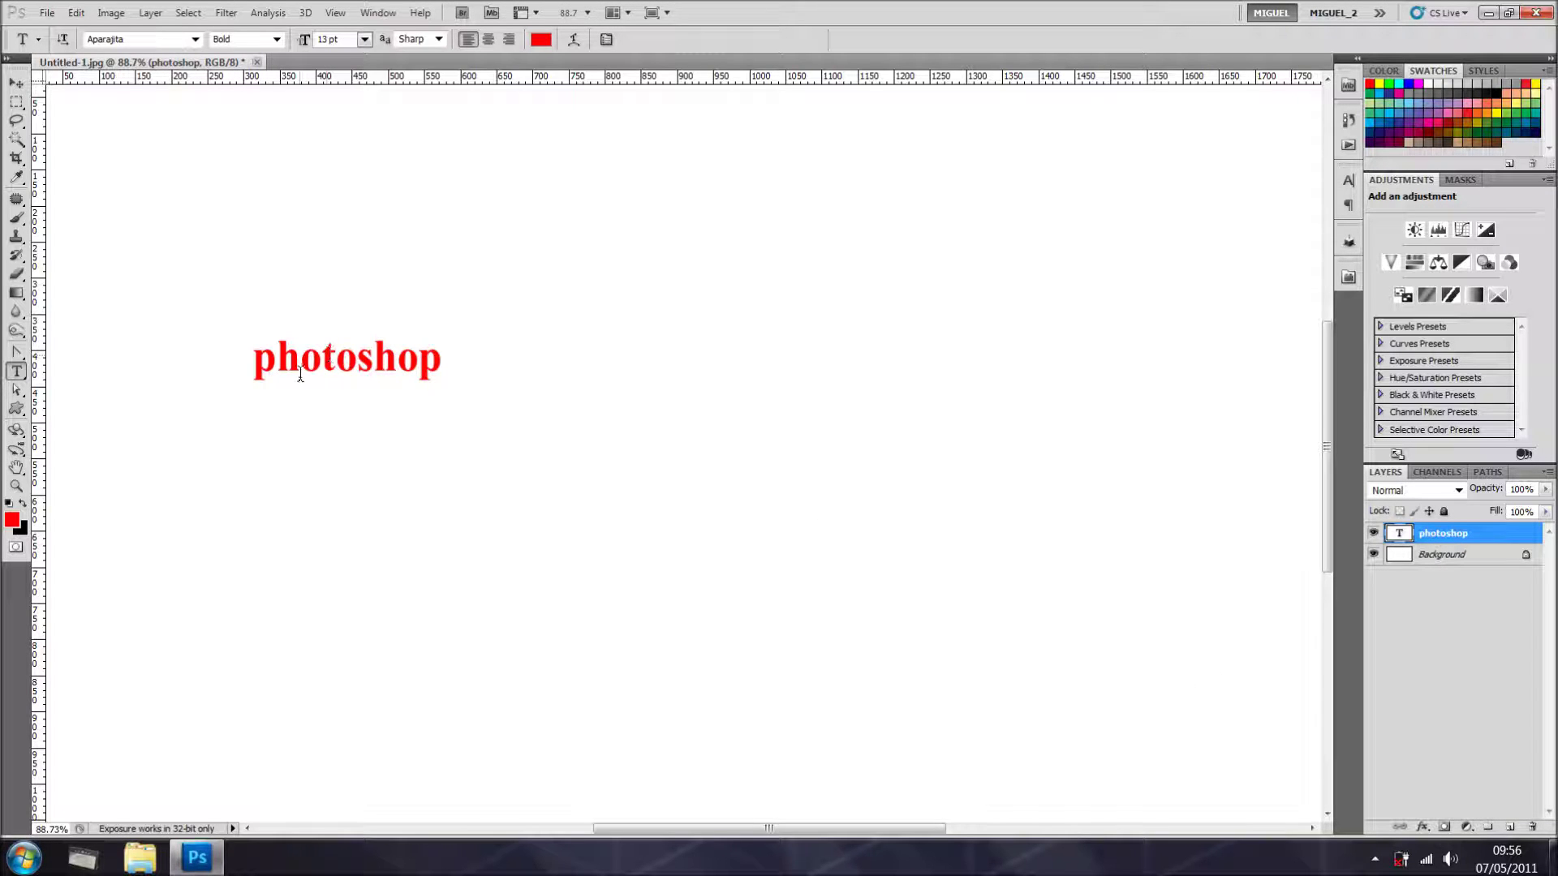
# Step: Discard a stray empty text layer, then retouch the letters so the word still reads 'photoshop'
pyautogui.click(412, 369)
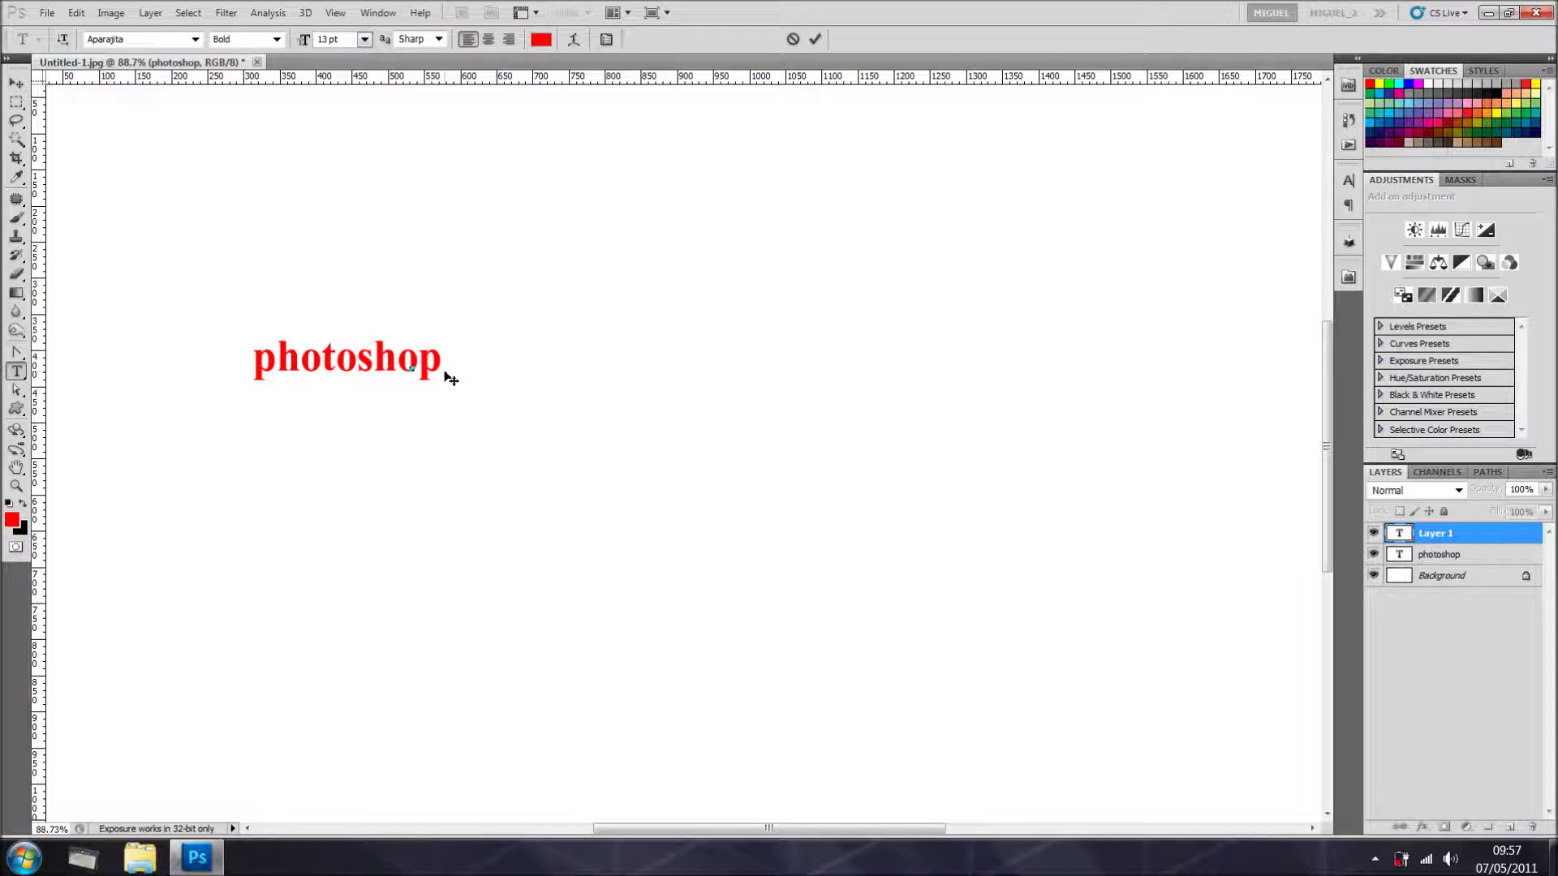
pyautogui.click(793, 40)
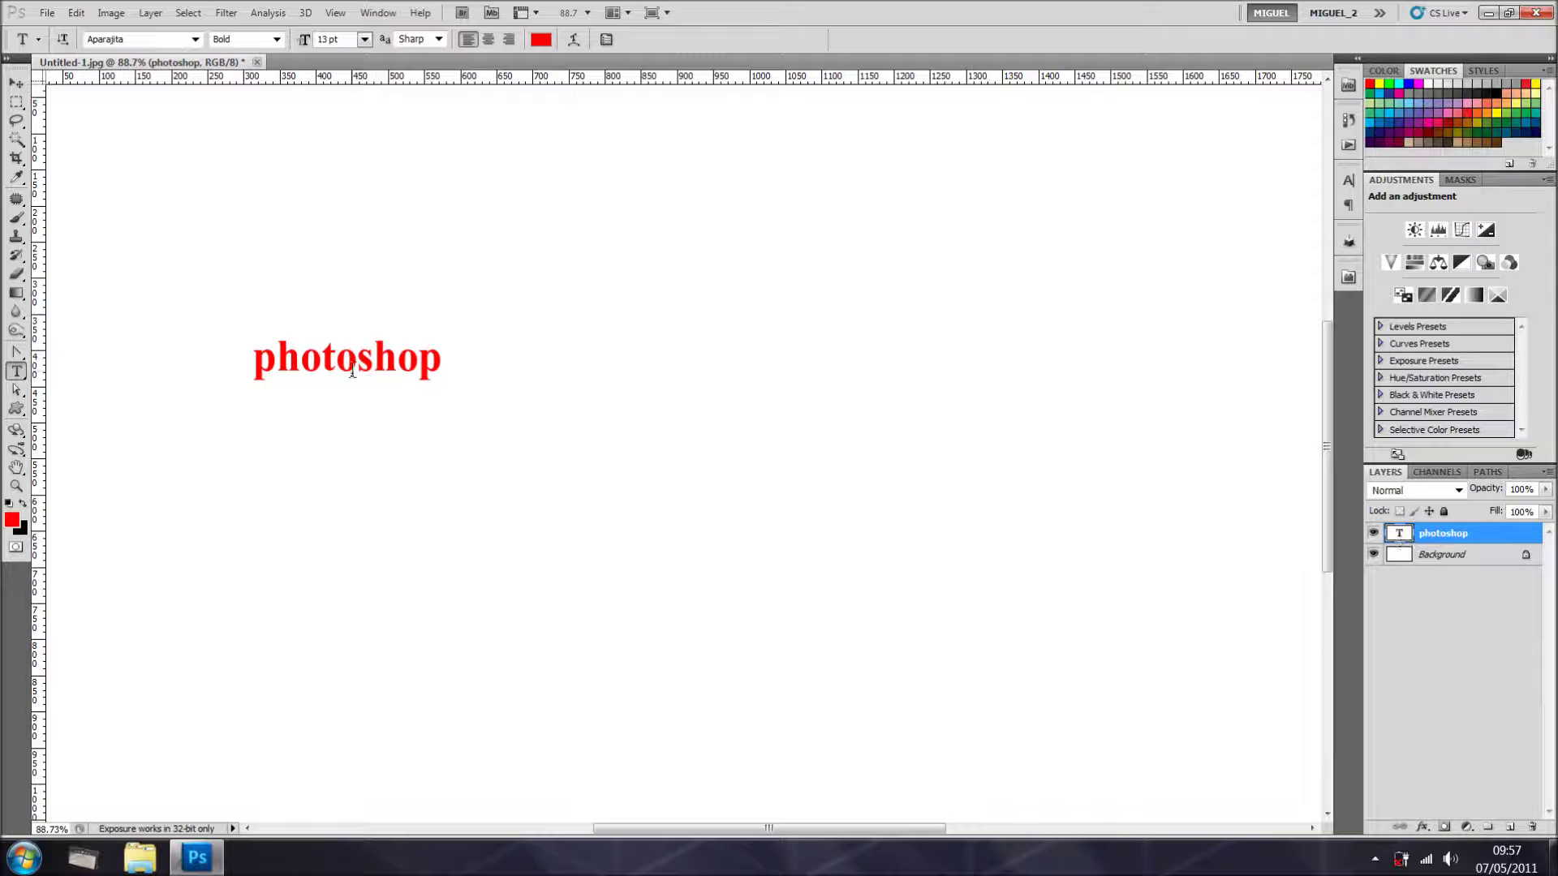
pyautogui.click(425, 367)
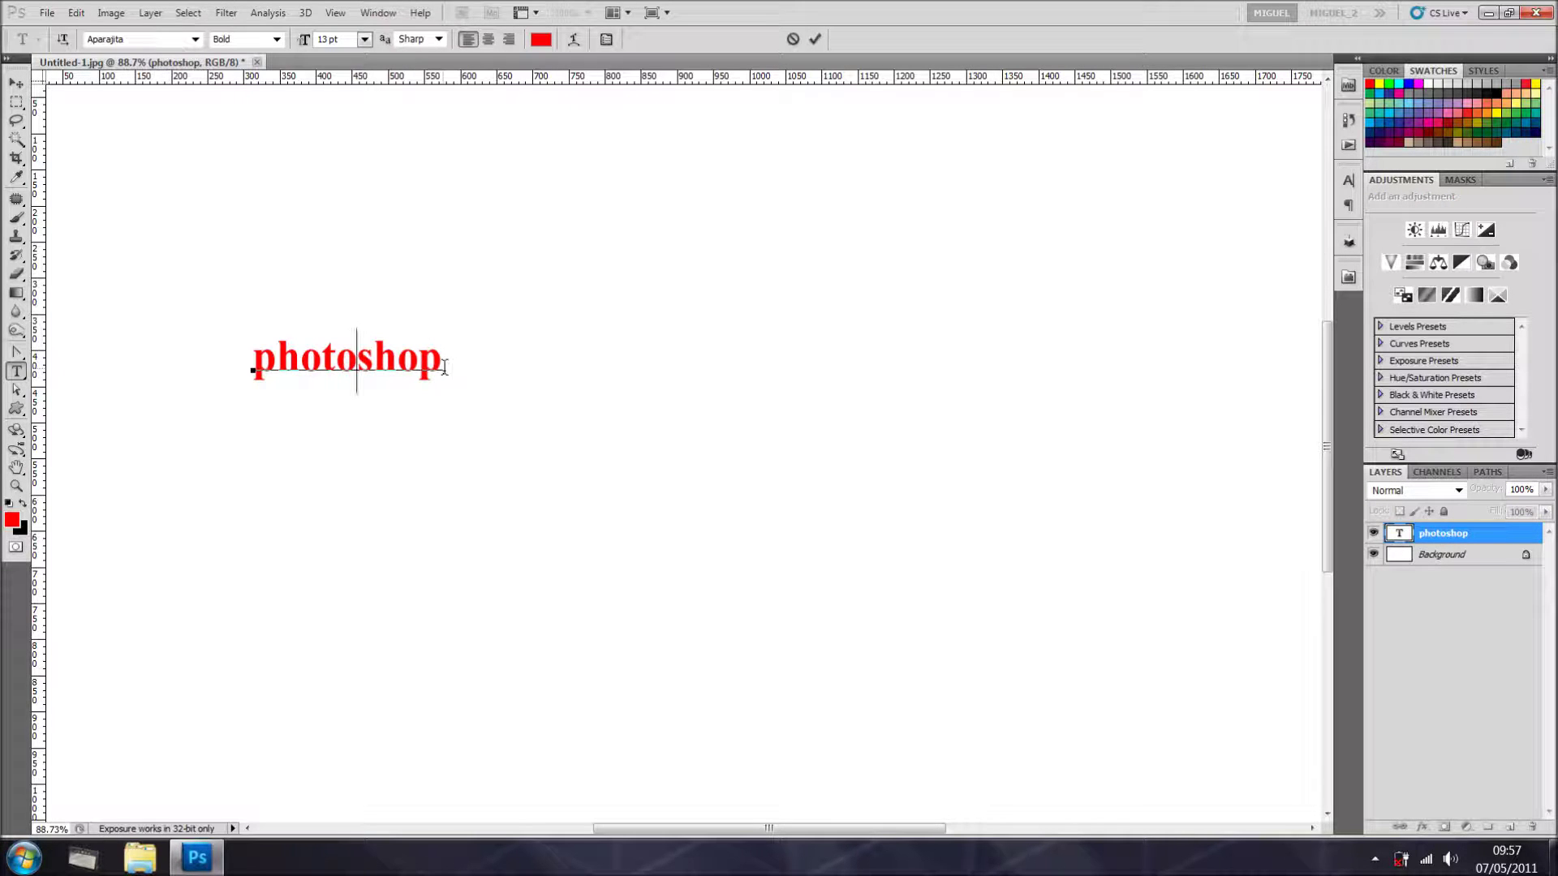
pyautogui.press('Left')
pyautogui.press('Delete')
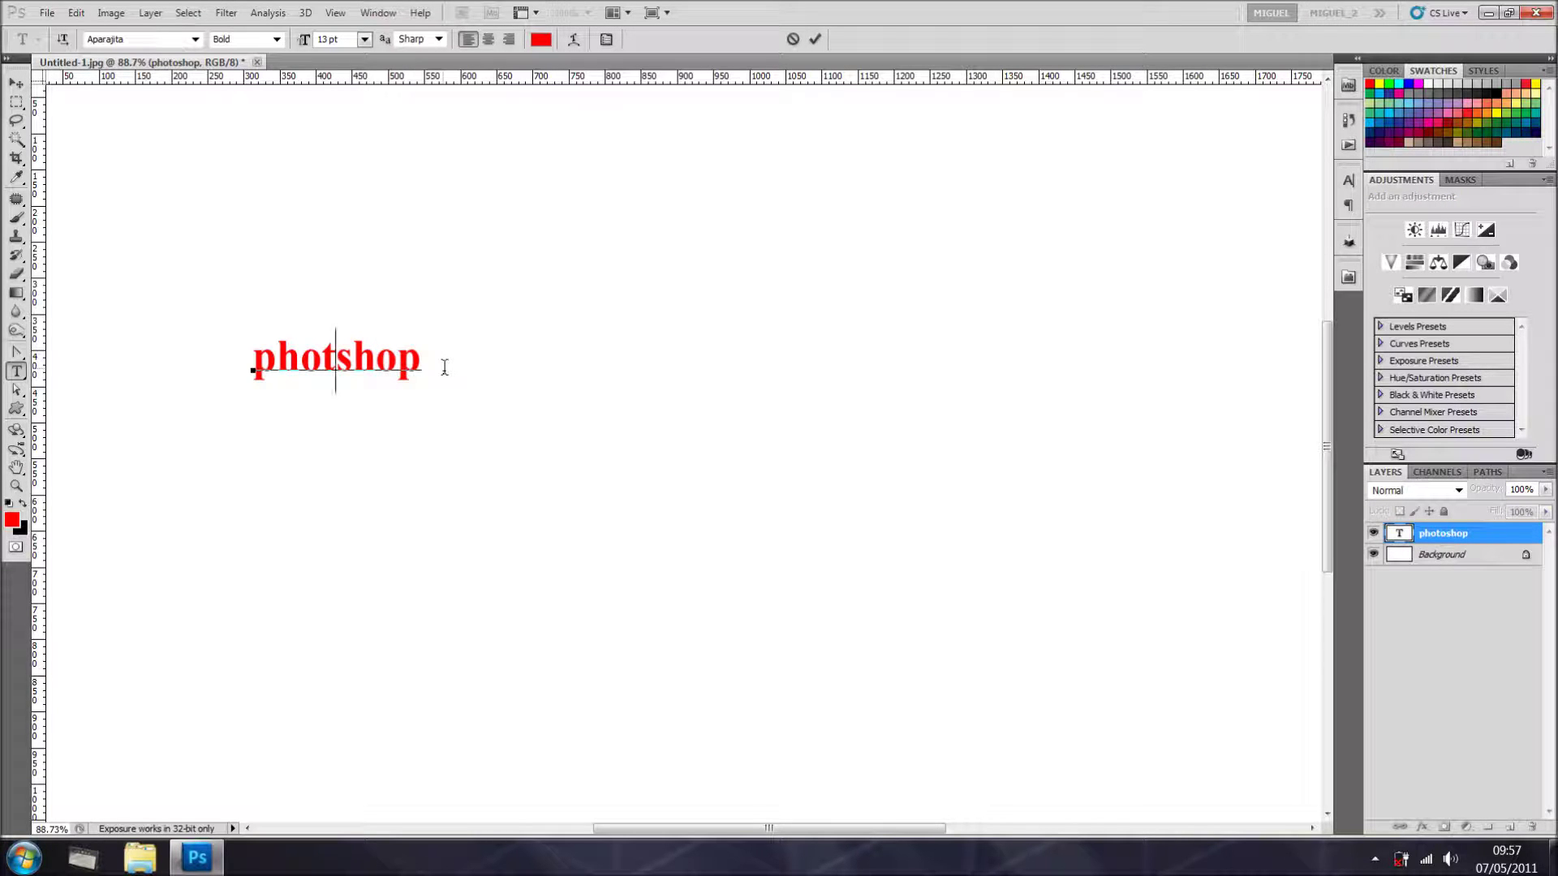
pyautogui.write('oo')
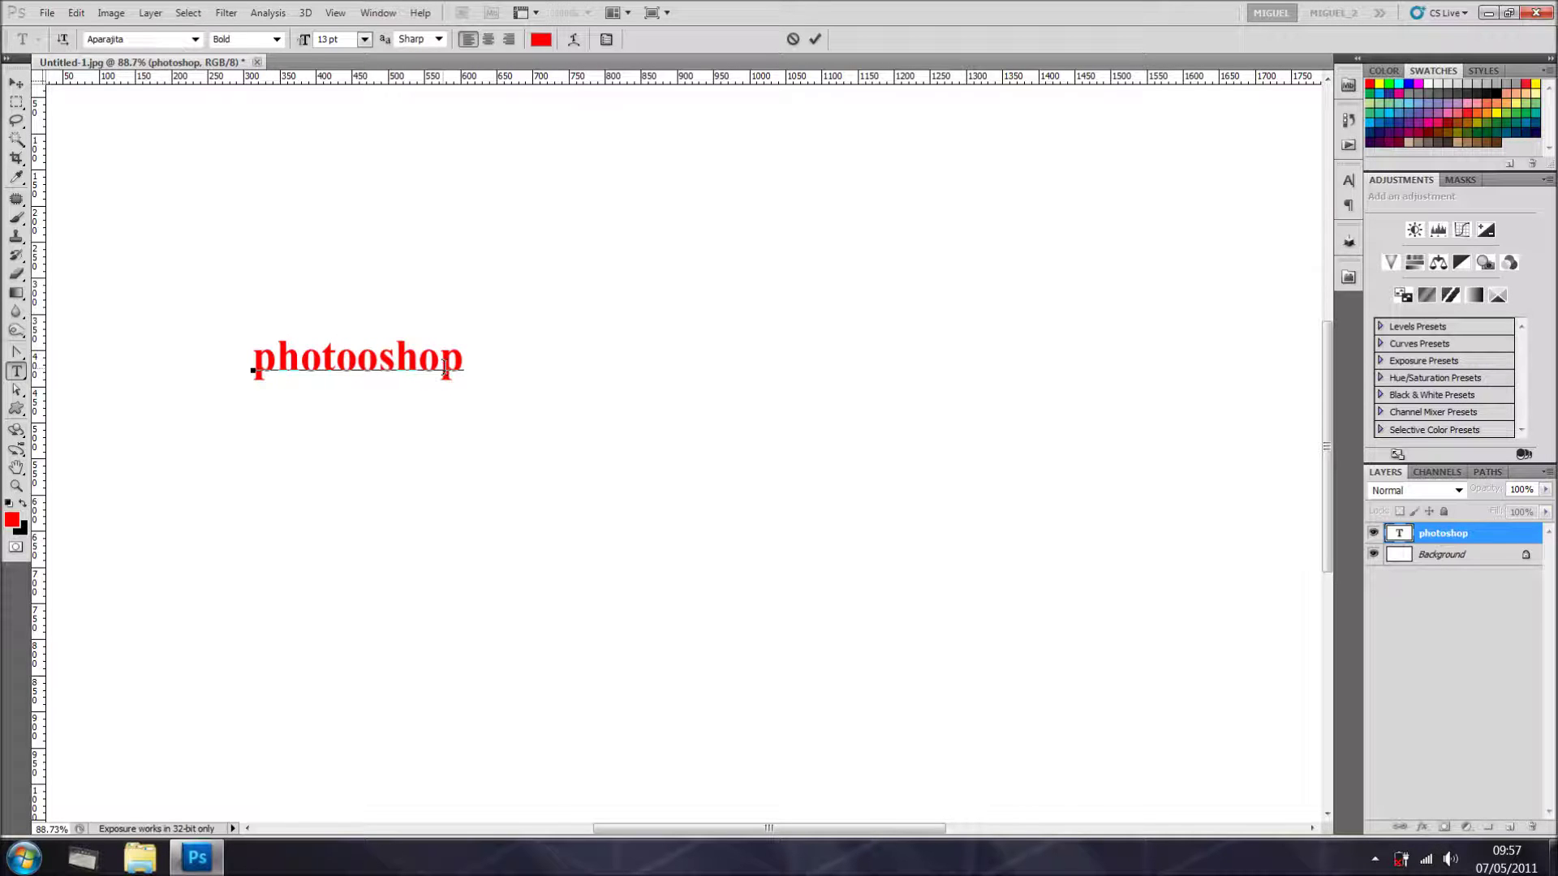
pyautogui.press('BackSpace')
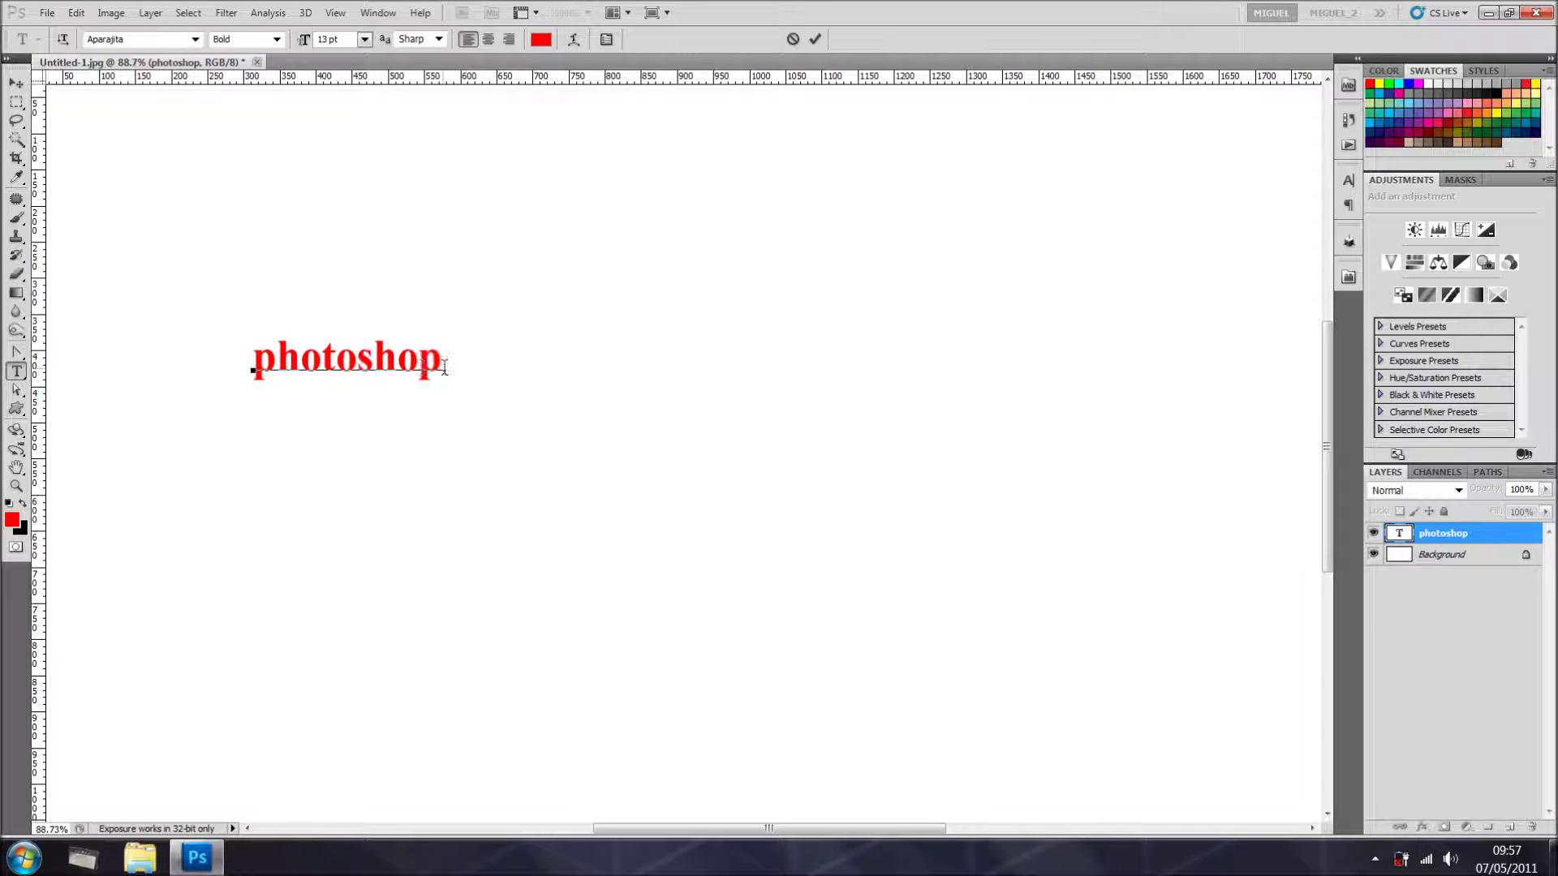
pyautogui.click(815, 39)
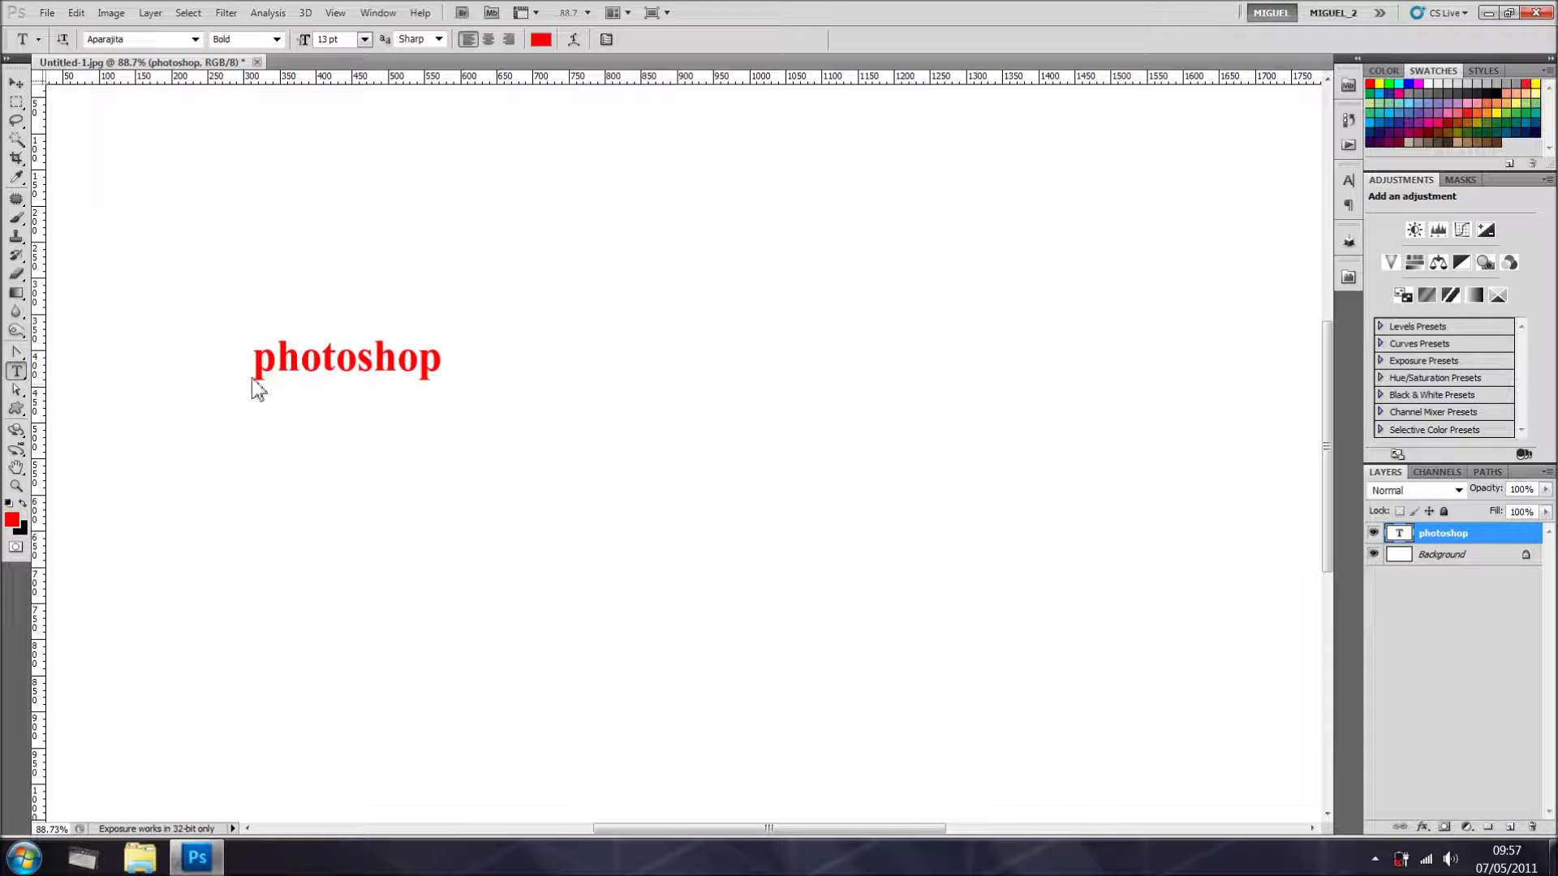
pyautogui.doubleClick(1401, 537)
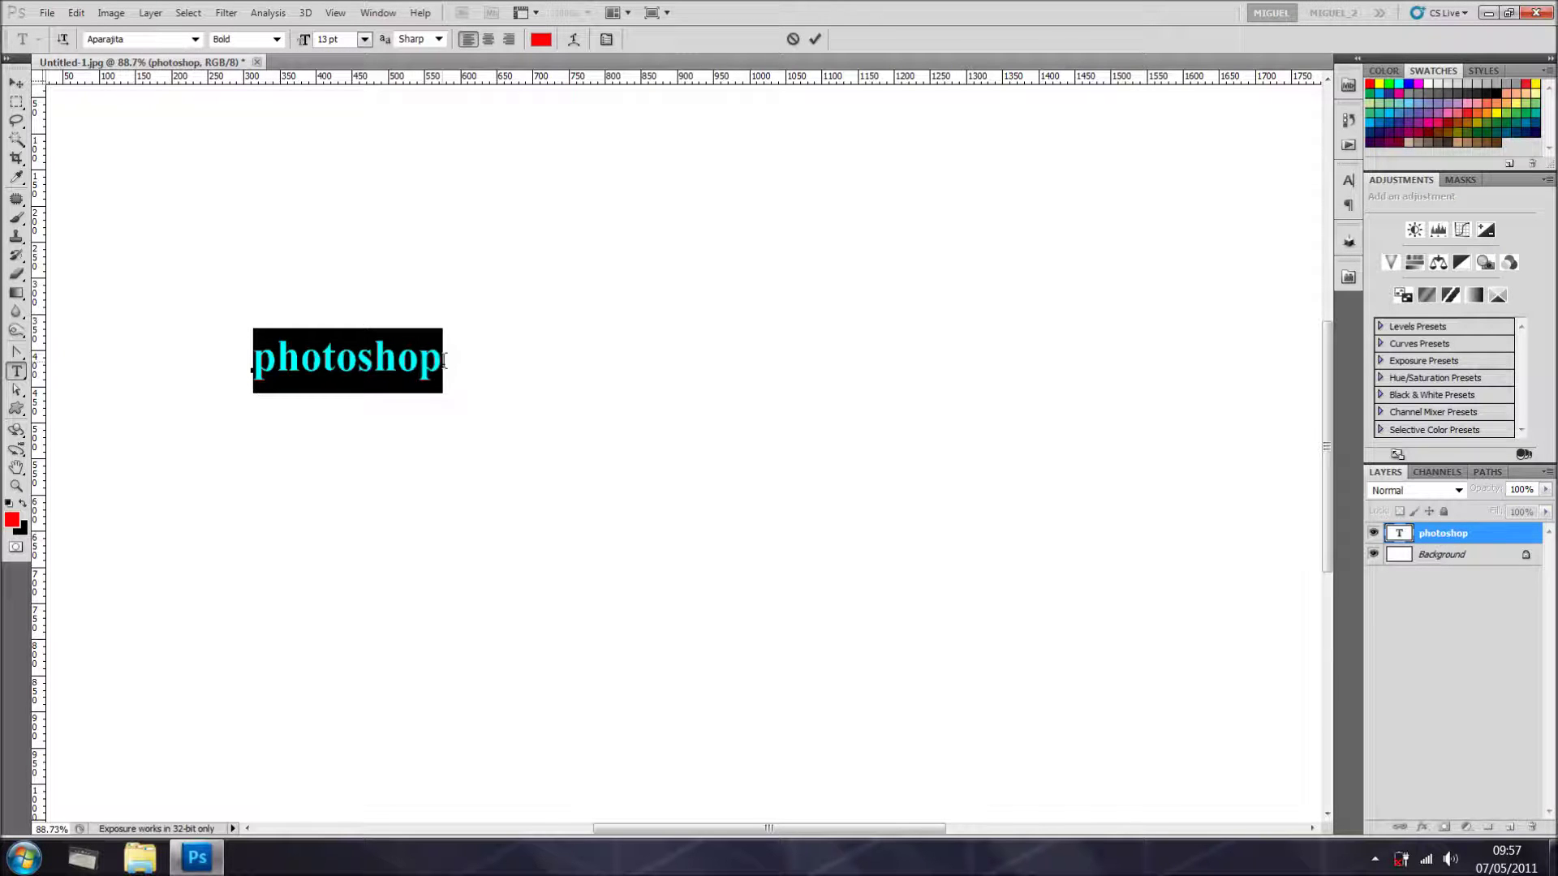
pyautogui.moveTo(305, 51); pyautogui.dragTo(180, 86)
pyautogui.click(196, 40)
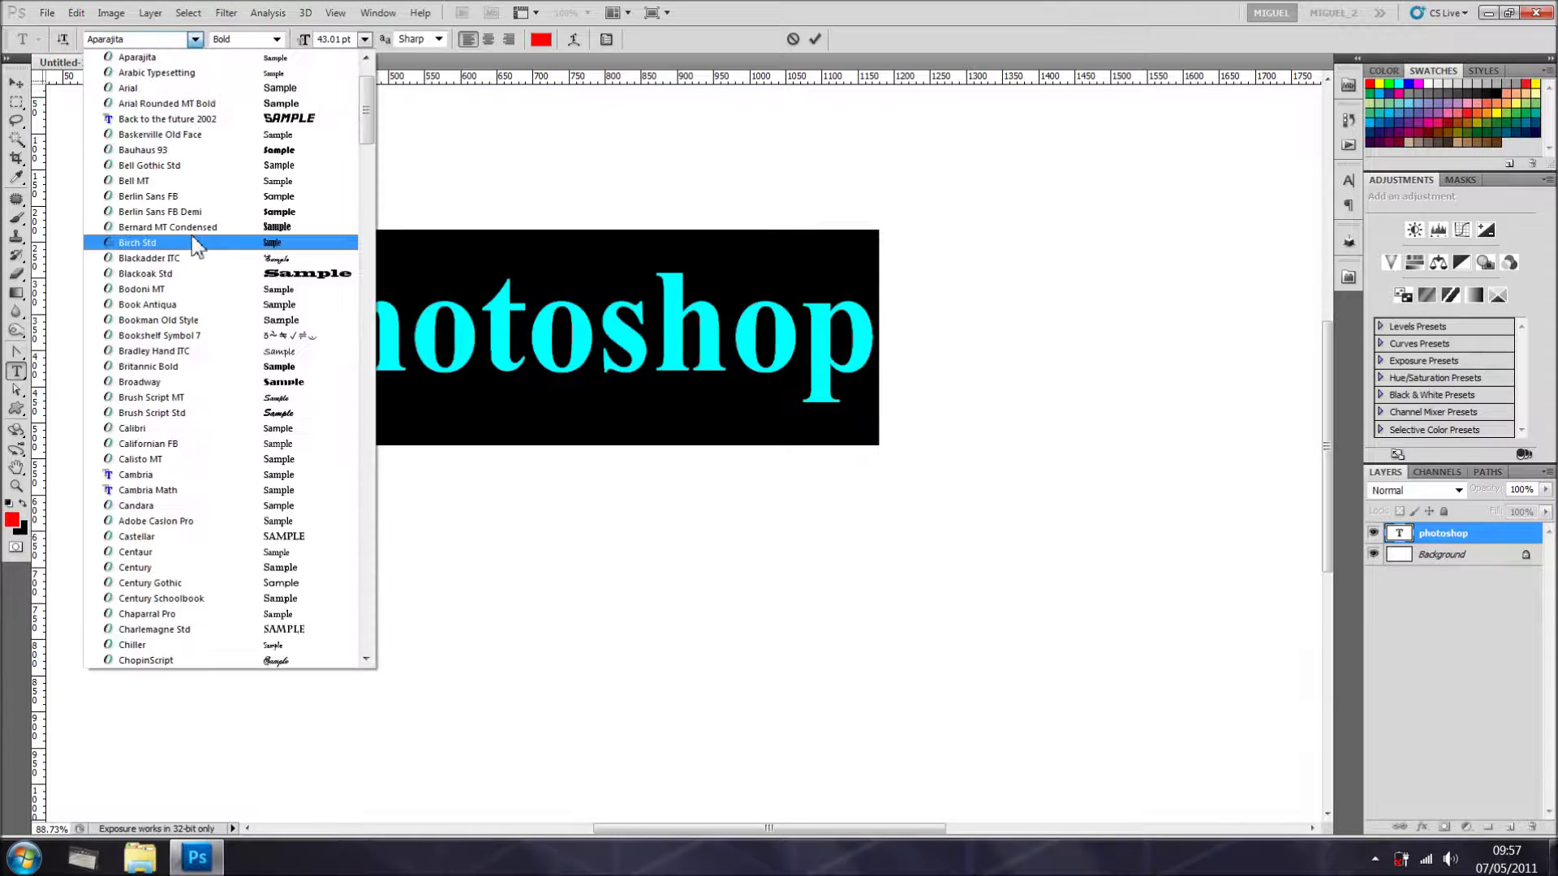
pyautogui.click(204, 284)
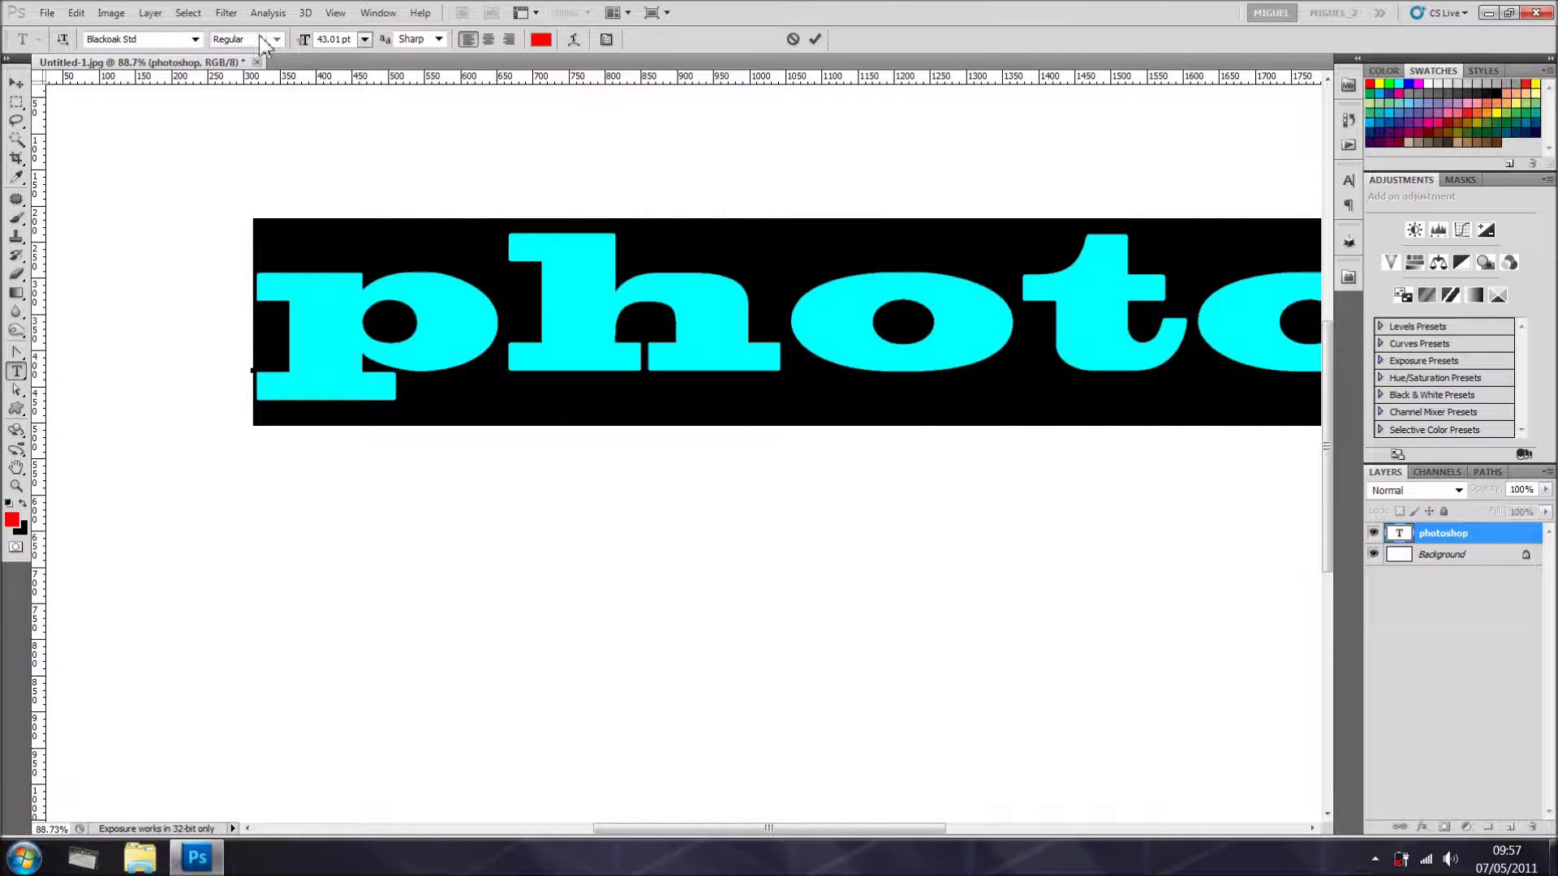
pyautogui.click(488, 39)
pyautogui.click(507, 41)
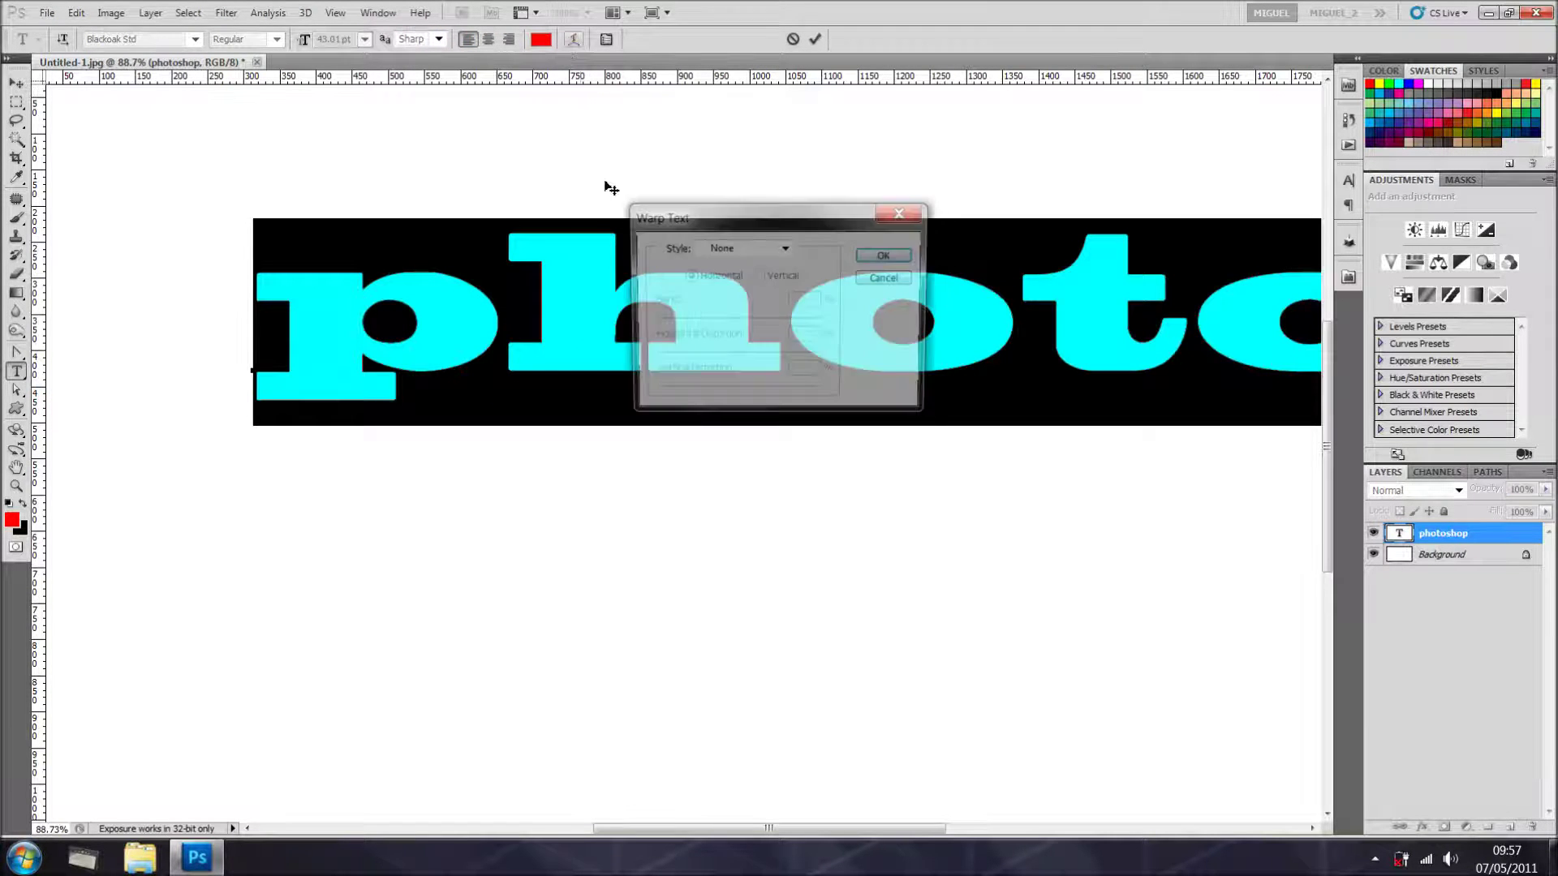
pyautogui.click(882, 256)
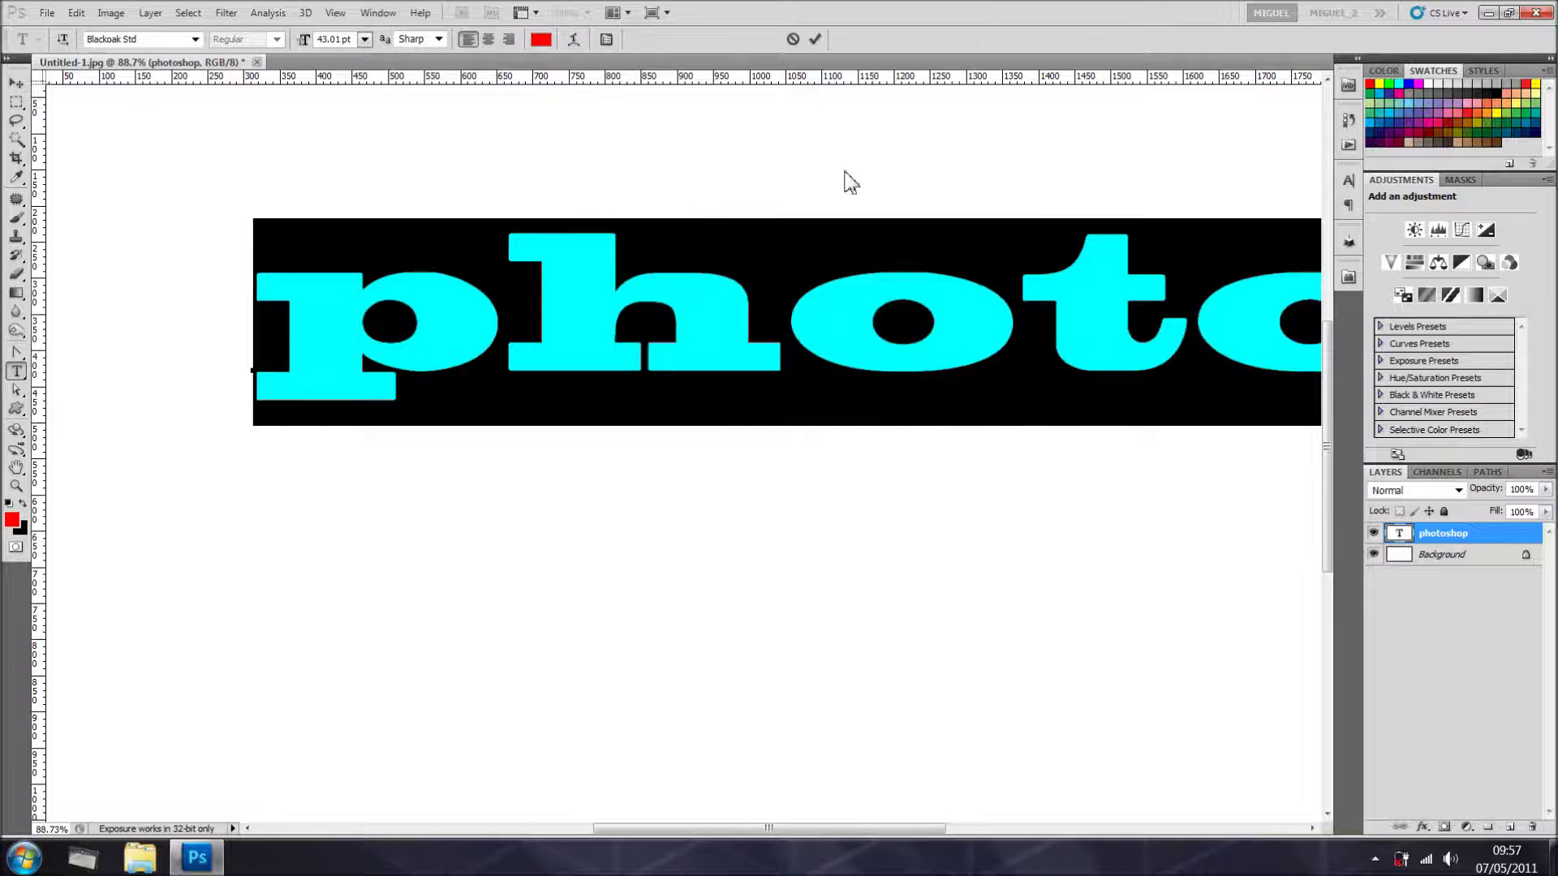
pyautogui.click(793, 39)
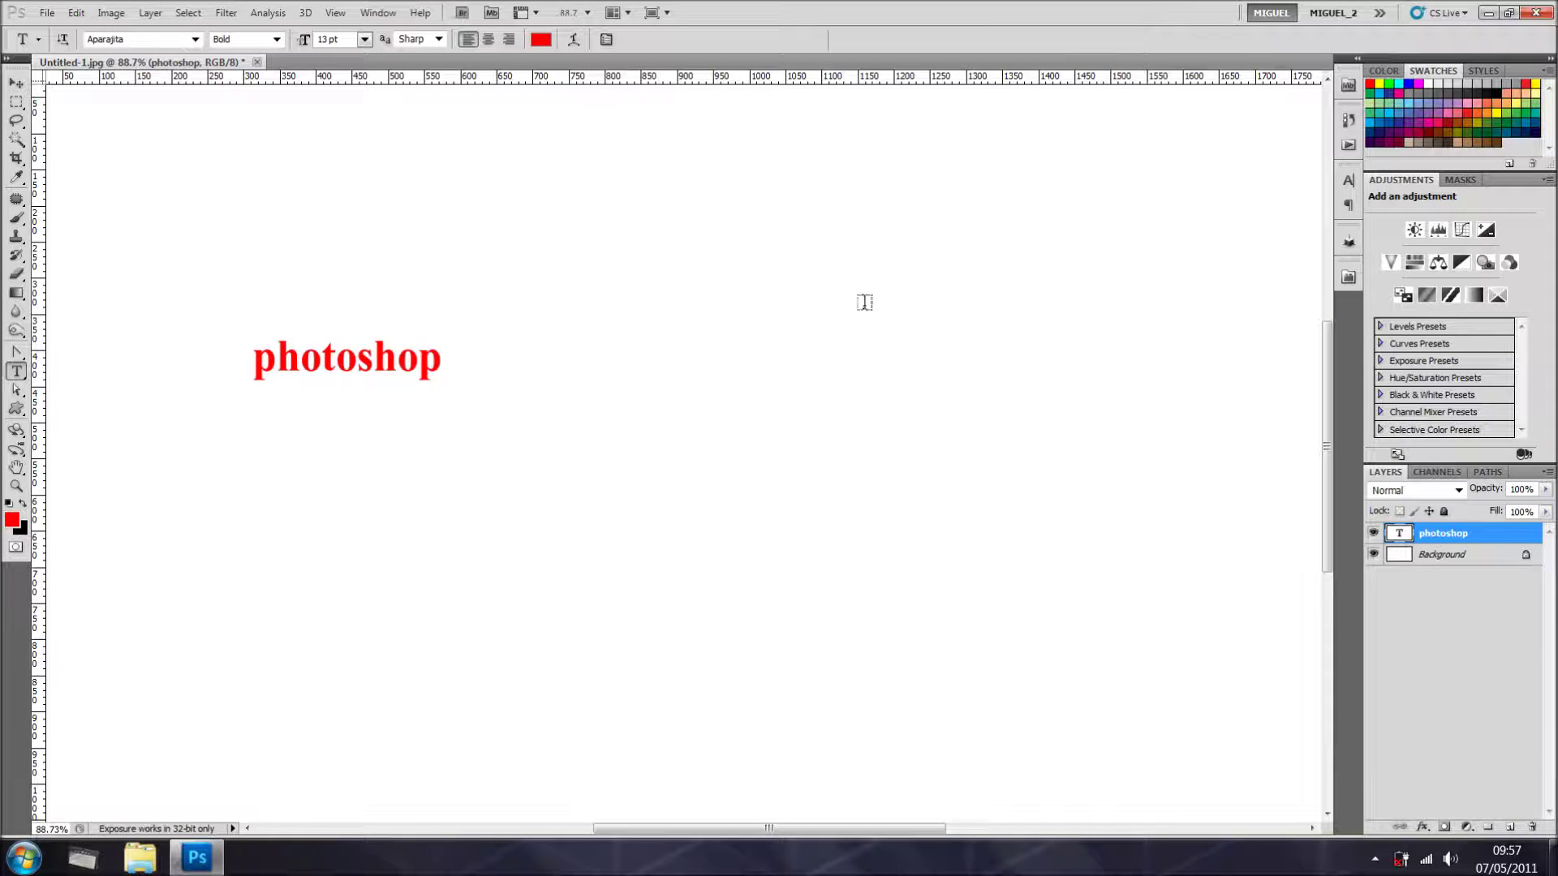
pyautogui.click(416, 367)
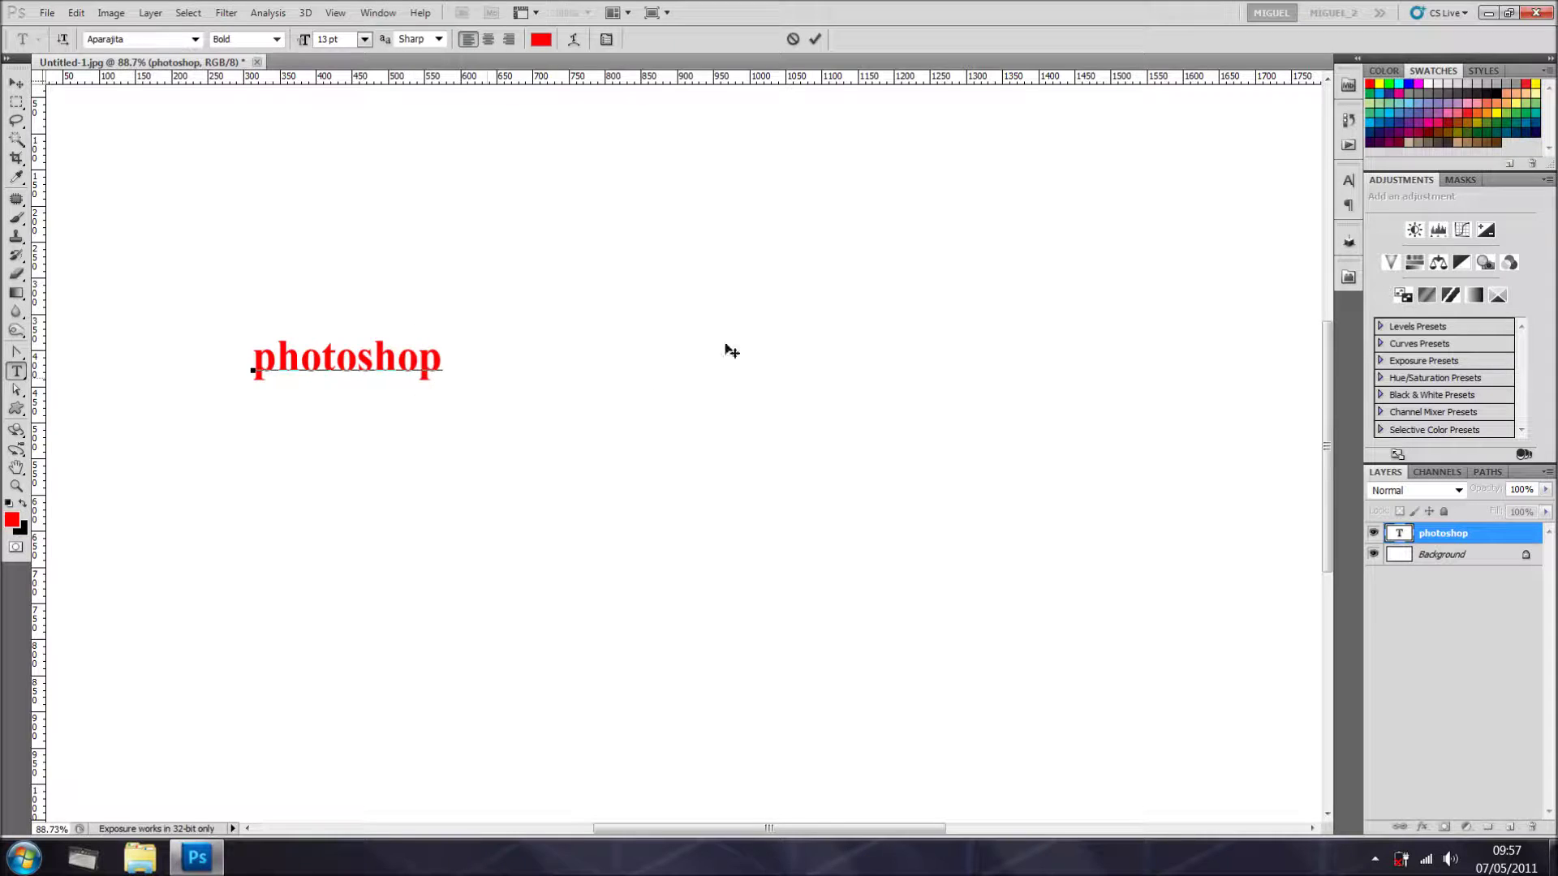
pyautogui.moveTo(420, 363); pyautogui.dragTo(241, 367)
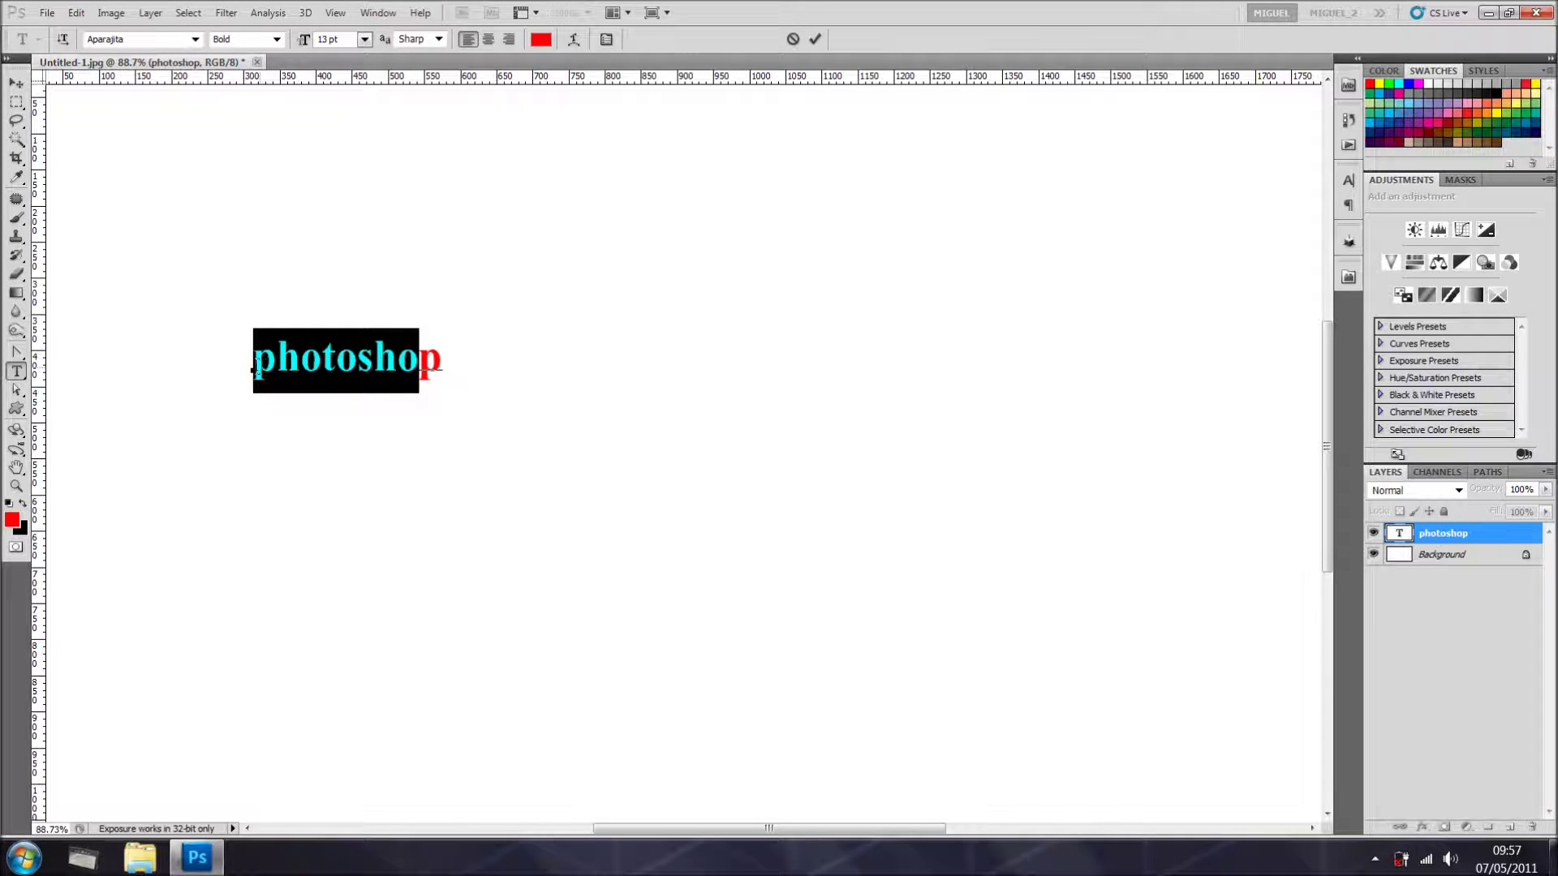
pyautogui.keyDown('shift'); pyautogui.click(496, 366); pyautogui.keyUp('shift')
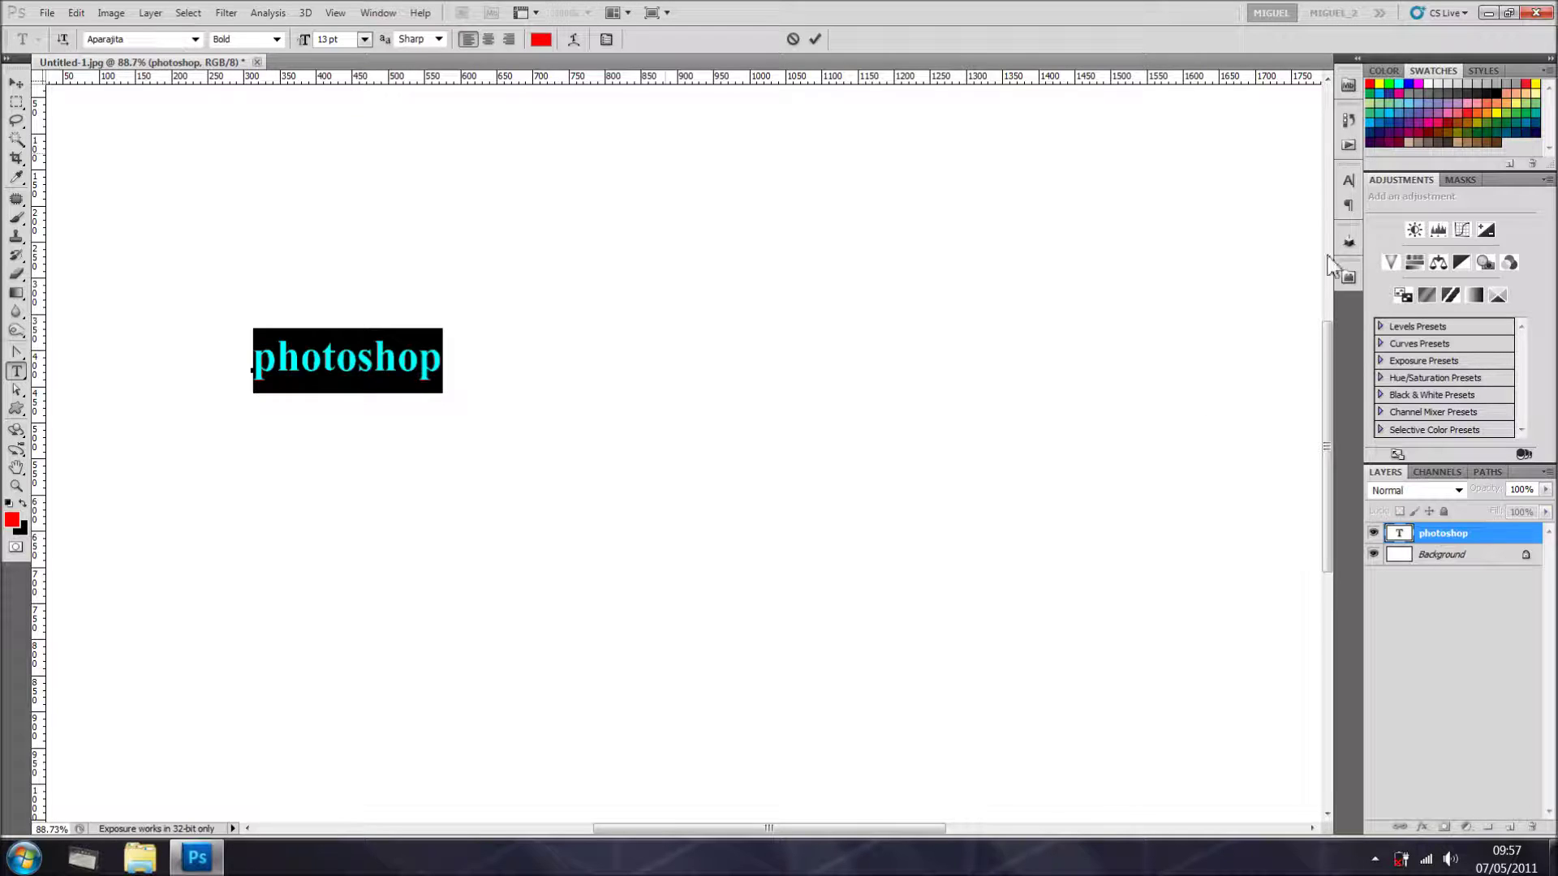
pyautogui.click(1349, 181)
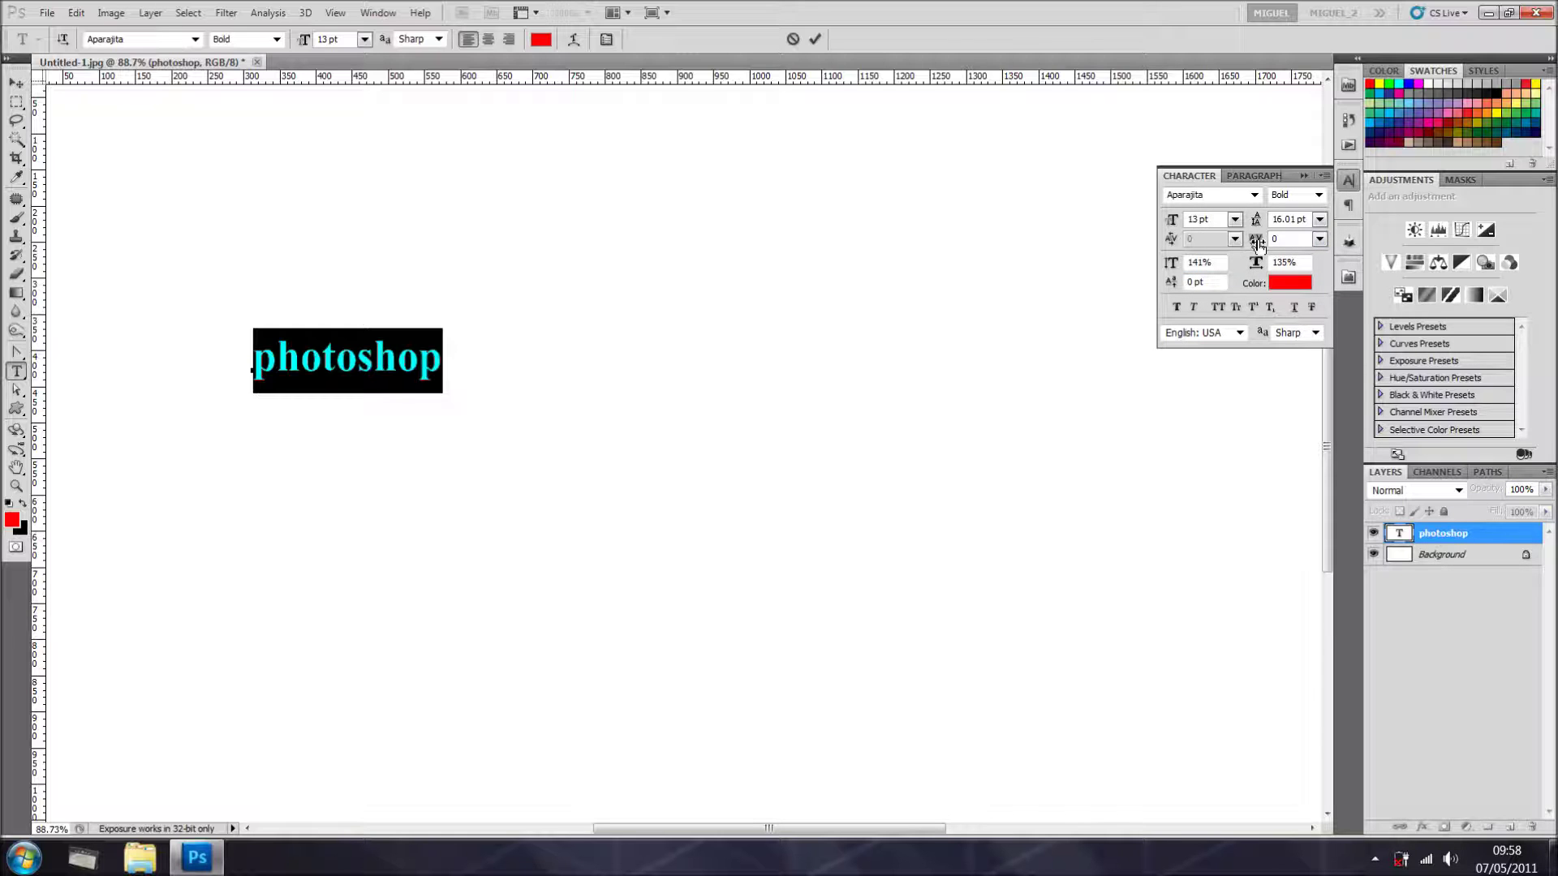
pyautogui.moveTo(1259, 246); pyautogui.dragTo(1276, 247)
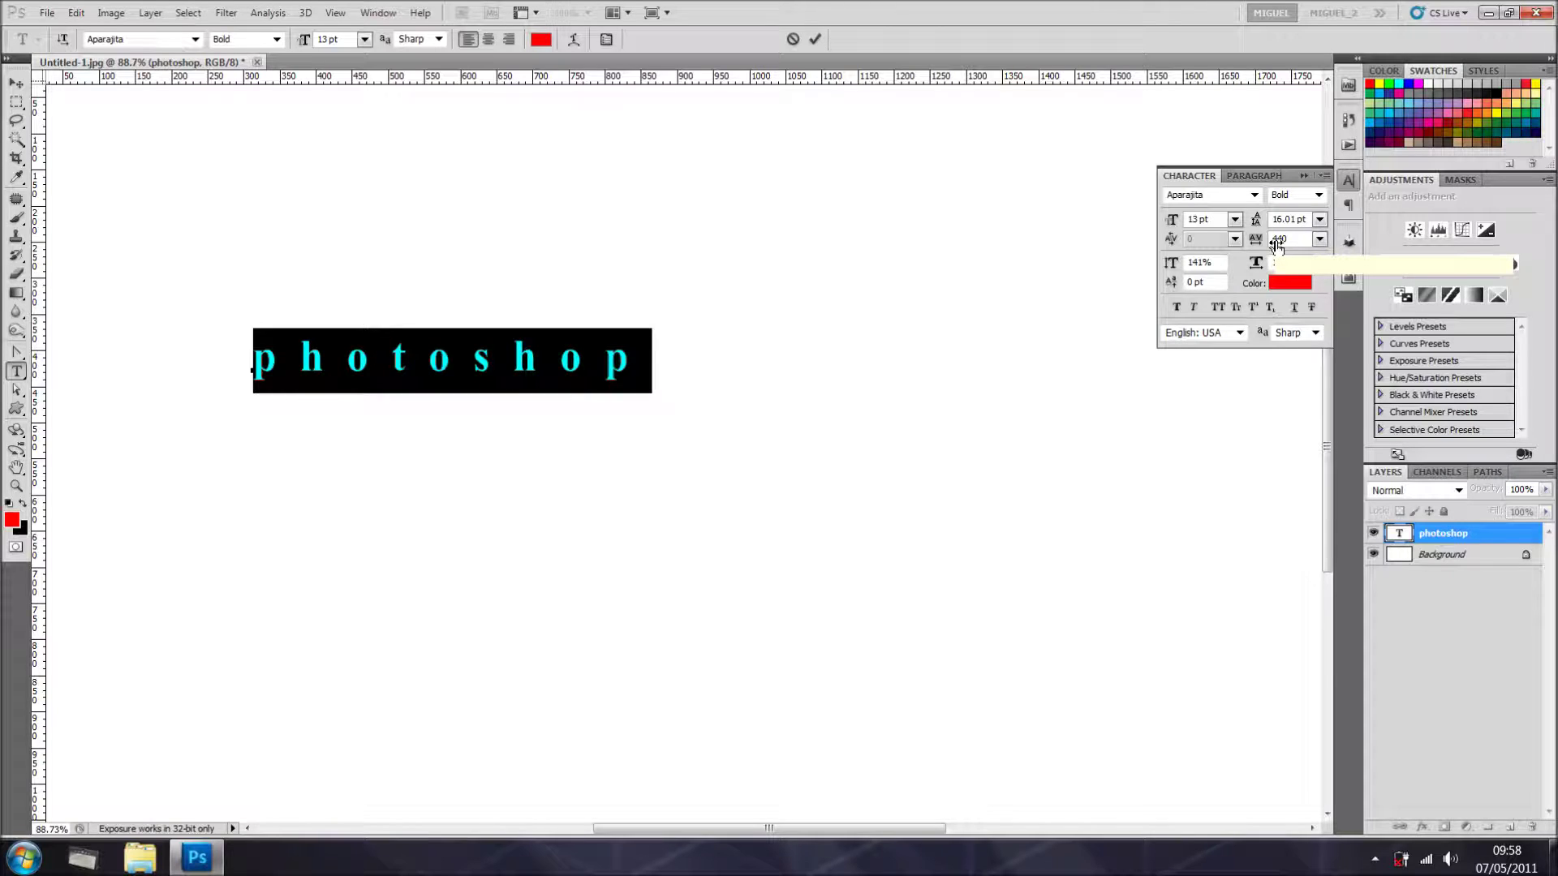
pyautogui.click(879, 196)
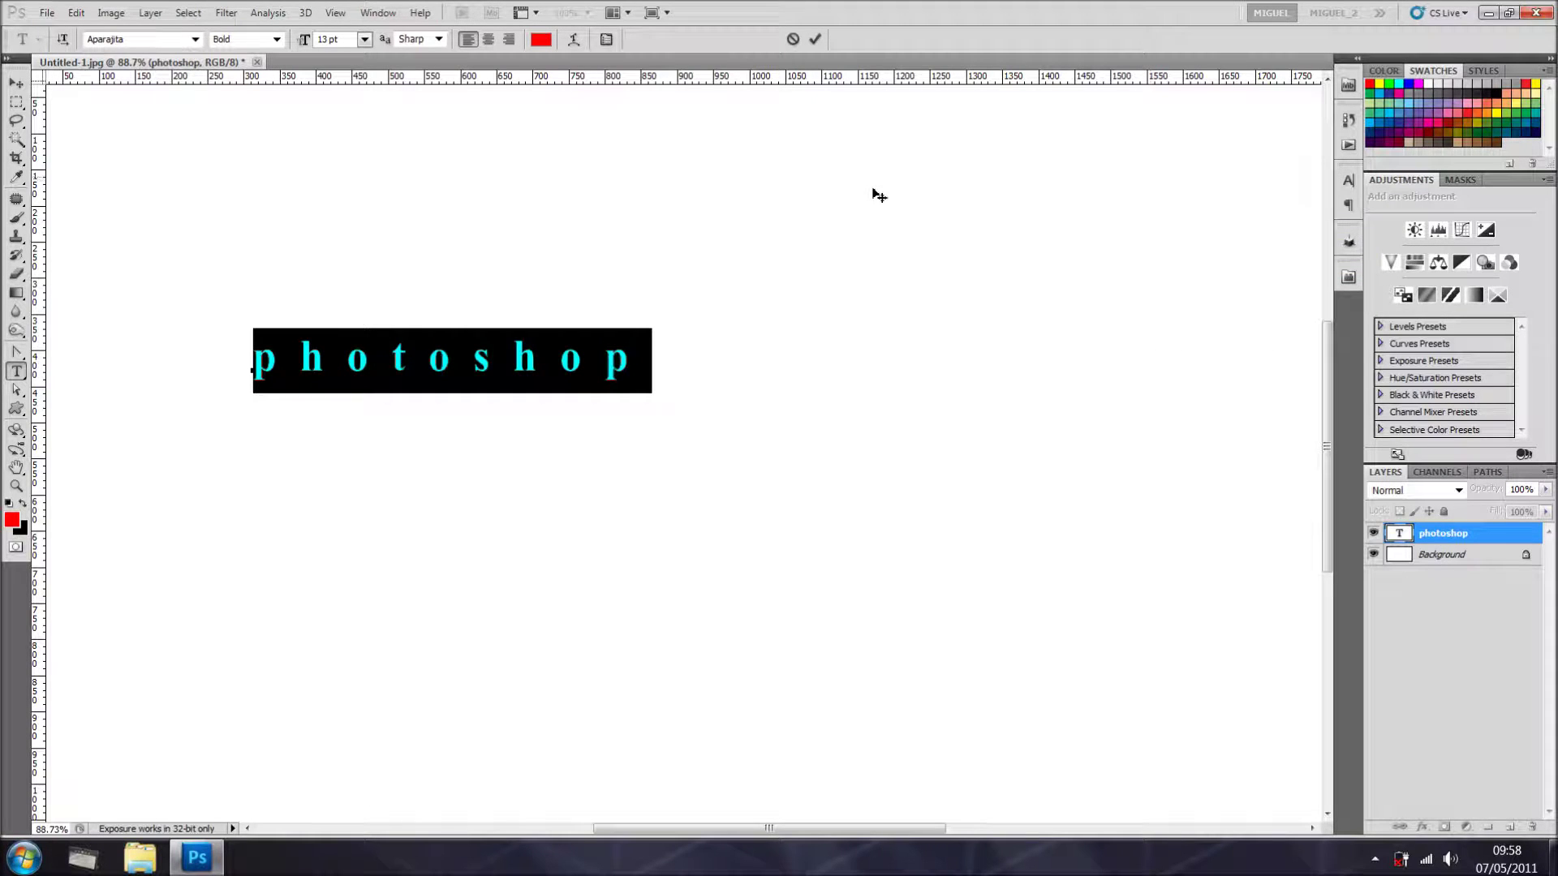
pyautogui.click(793, 39)
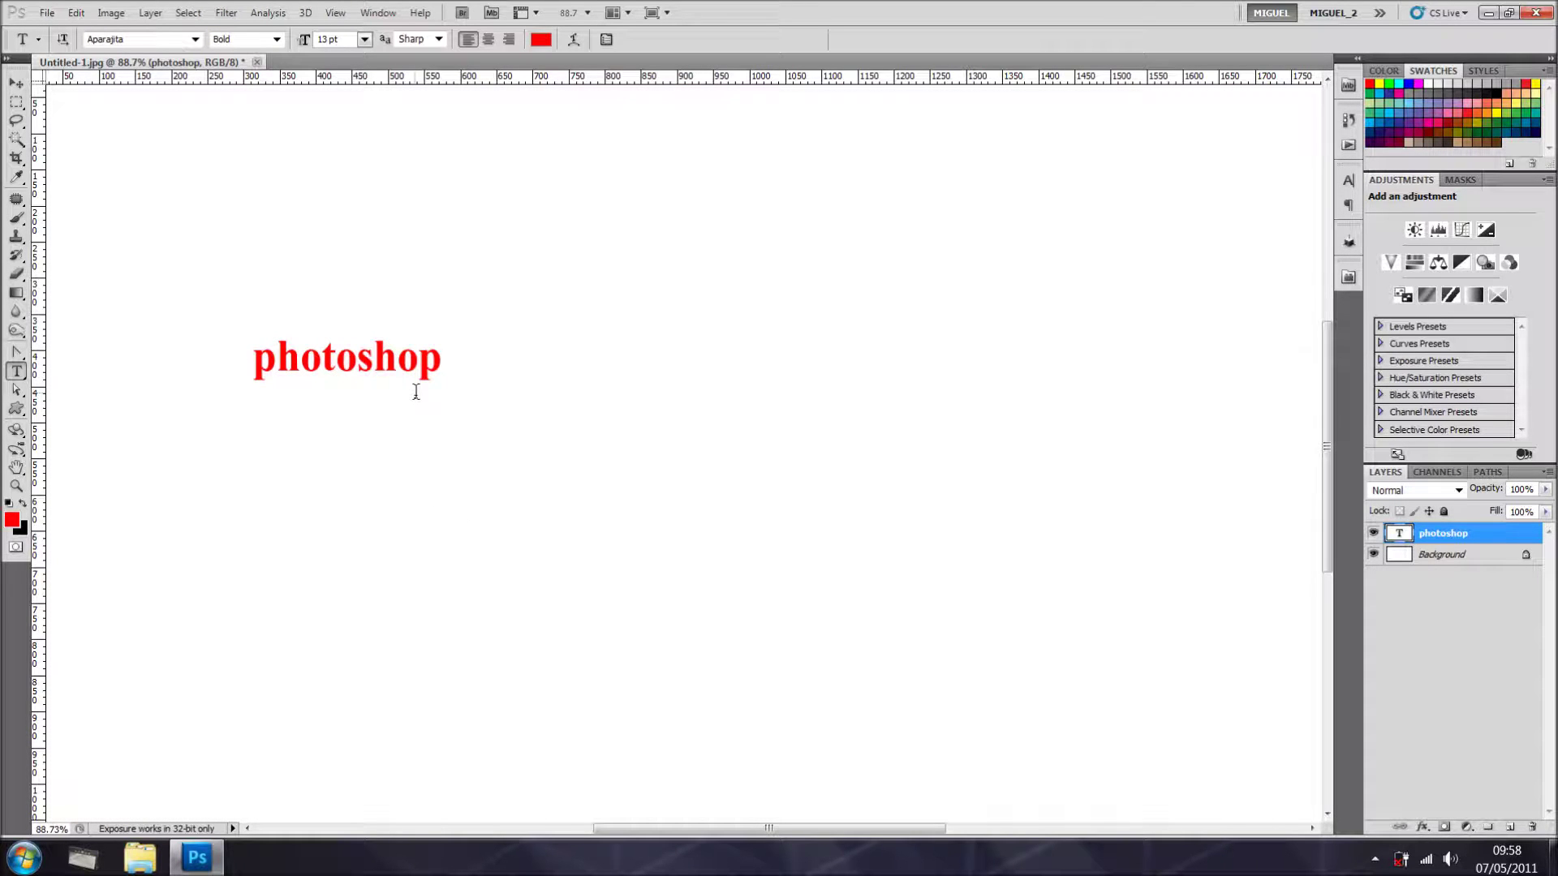
# Step: Add the text 'Adobe' below photoshop and hide the photoshop text layer
pyautogui.click(261, 461)
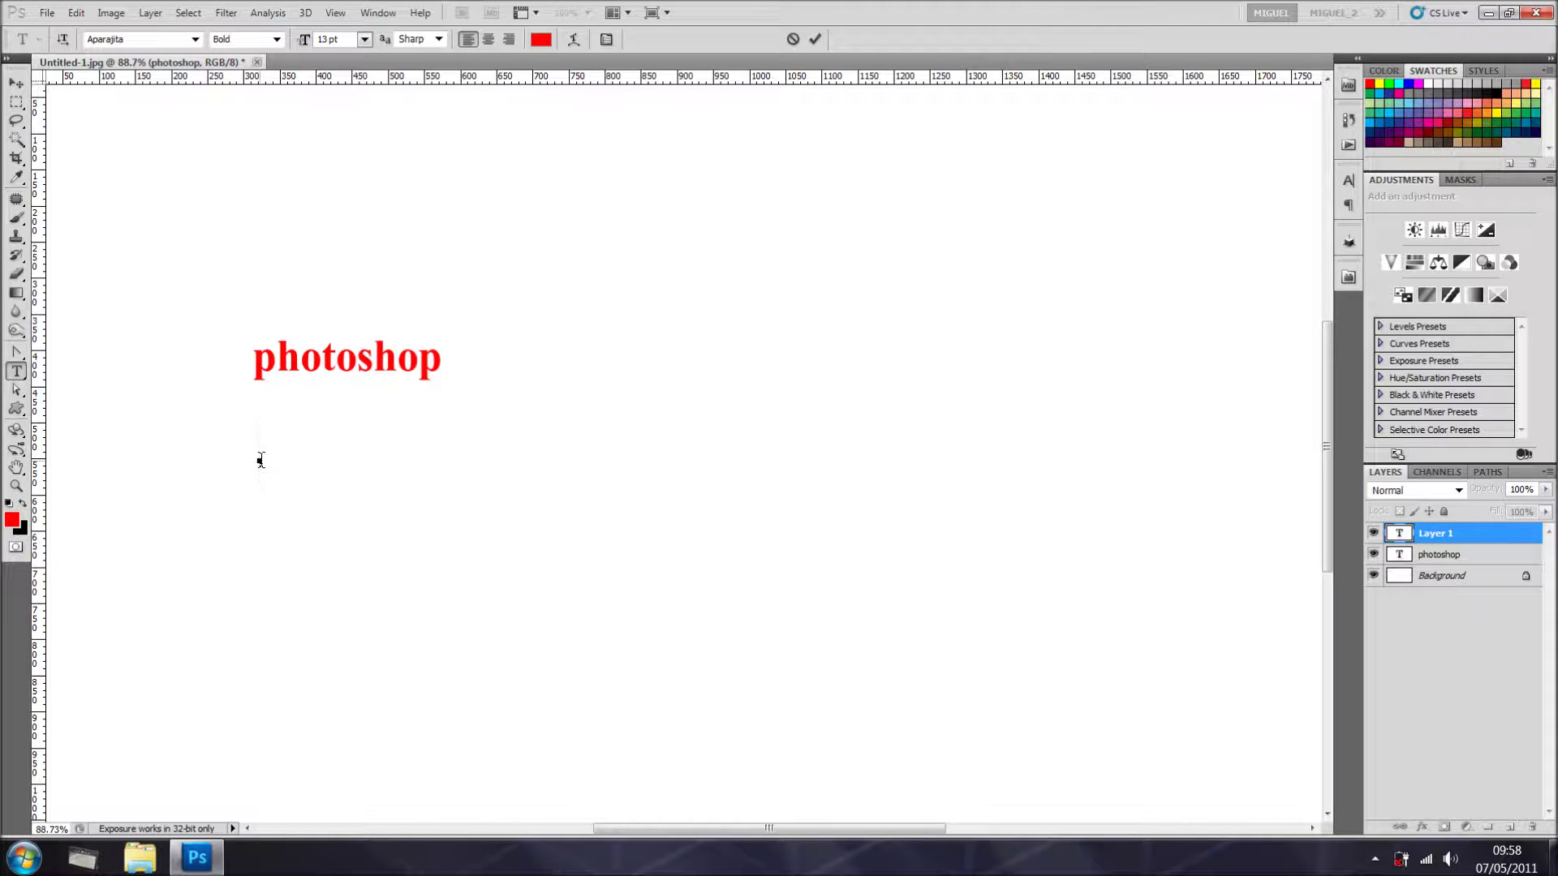
pyautogui.write('Ado be')
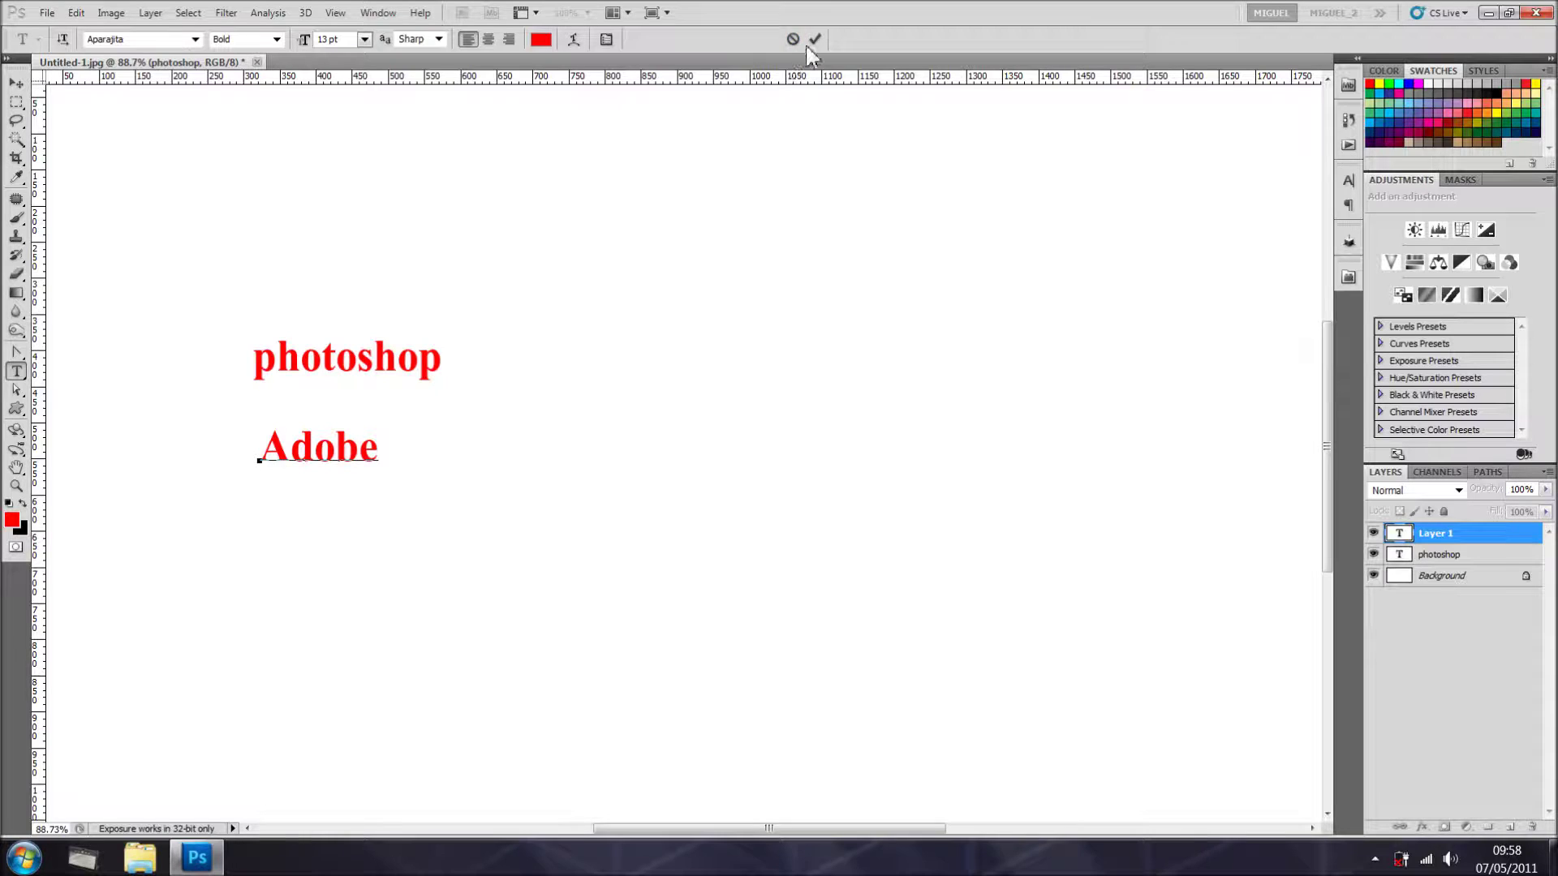
pyautogui.click(815, 39)
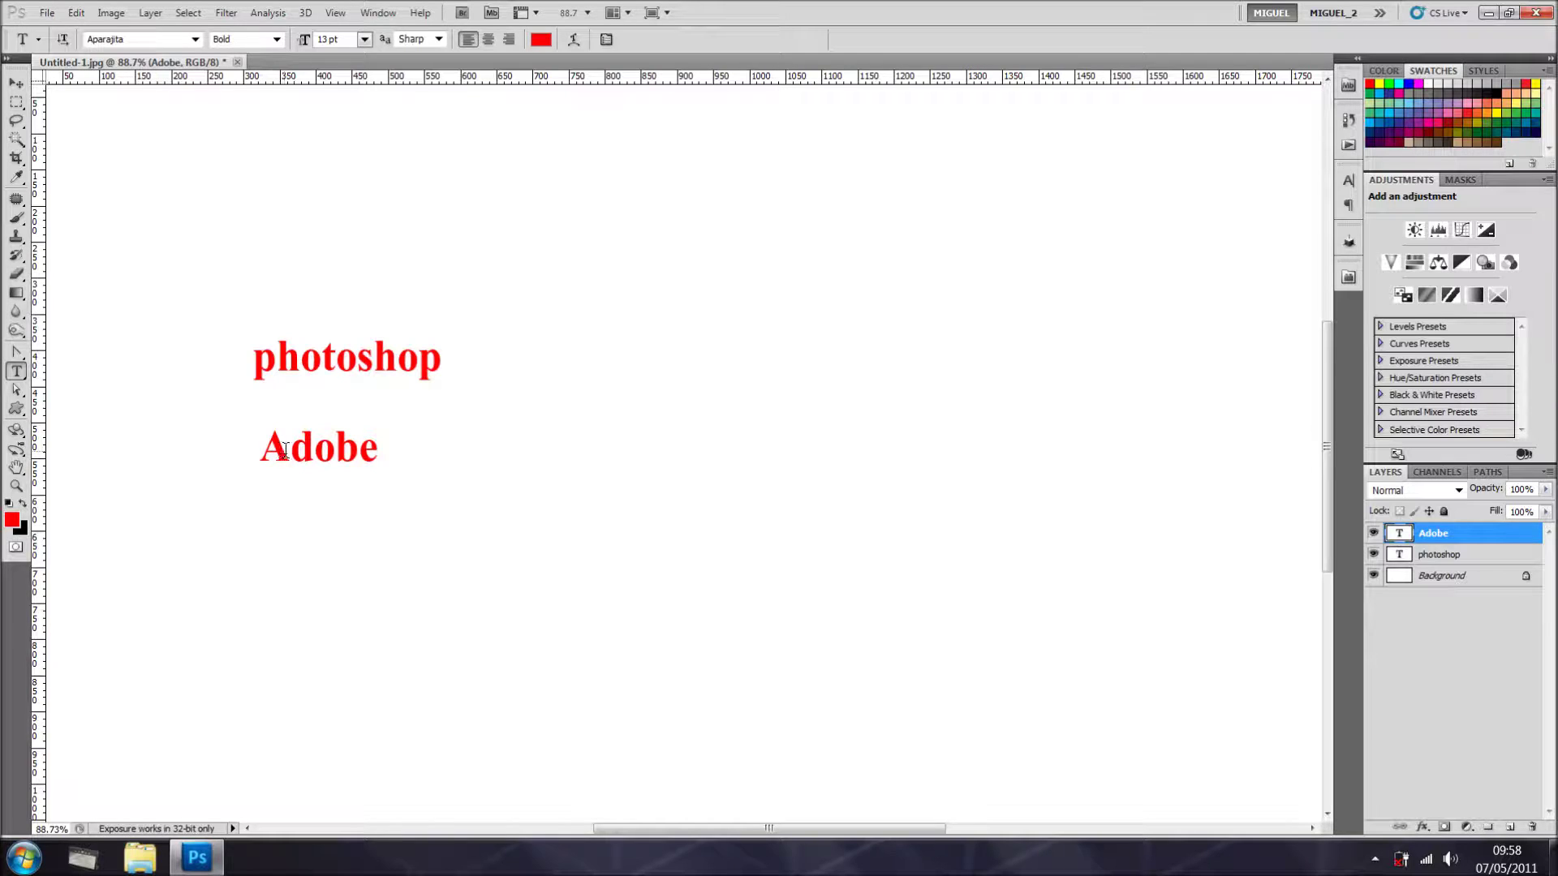
pyautogui.click(1373, 554)
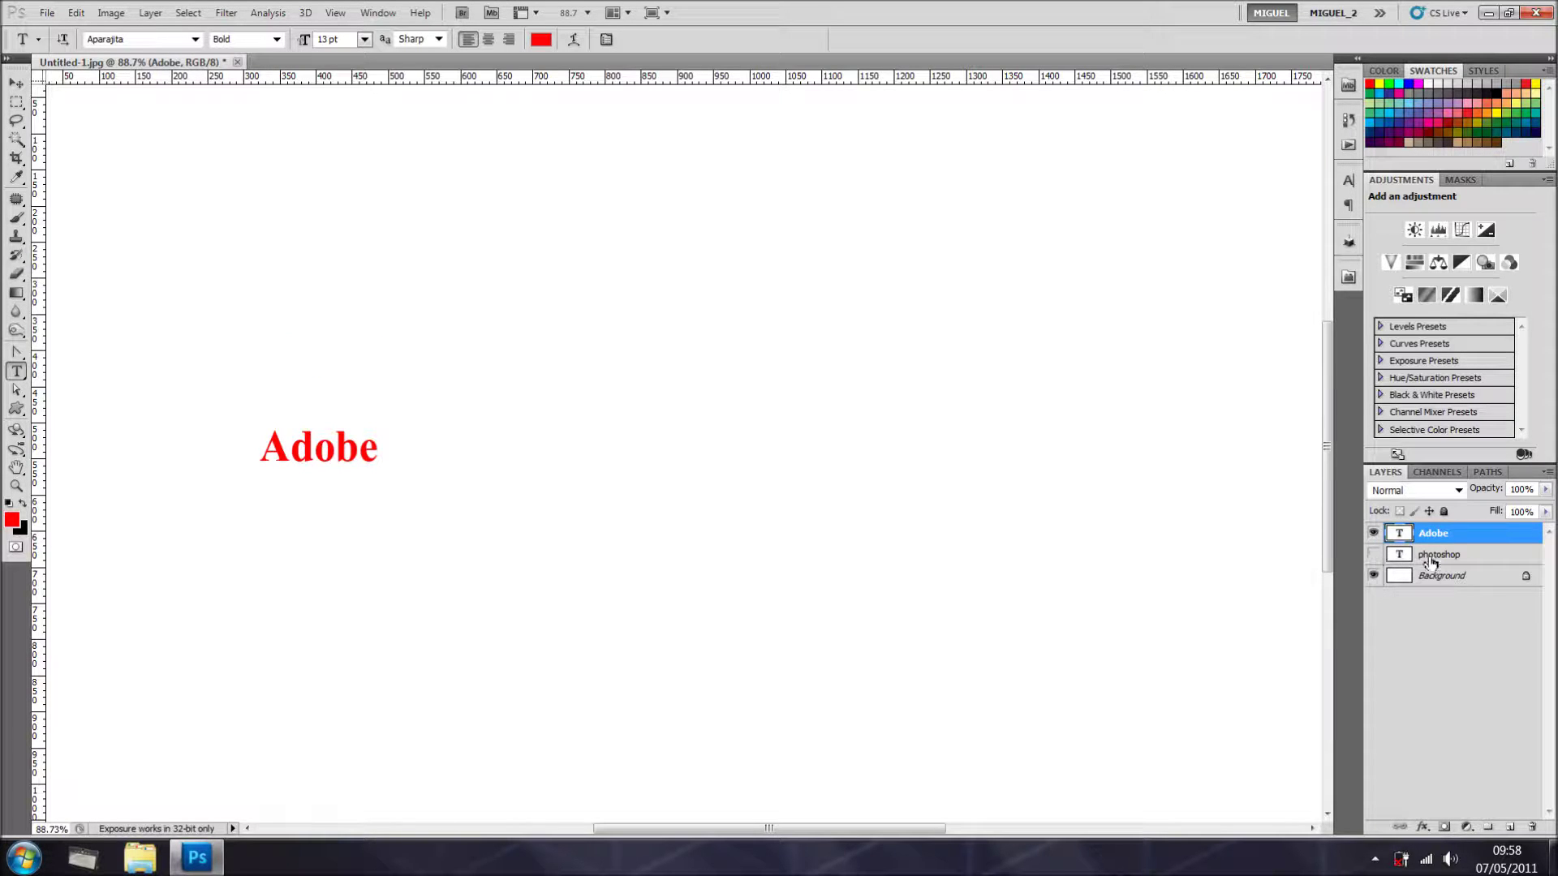
# Step: Try a 'Photoshop' text layer on Adobe's baseline, undo it, and select the photoshop layer
pyautogui.click(291, 455)
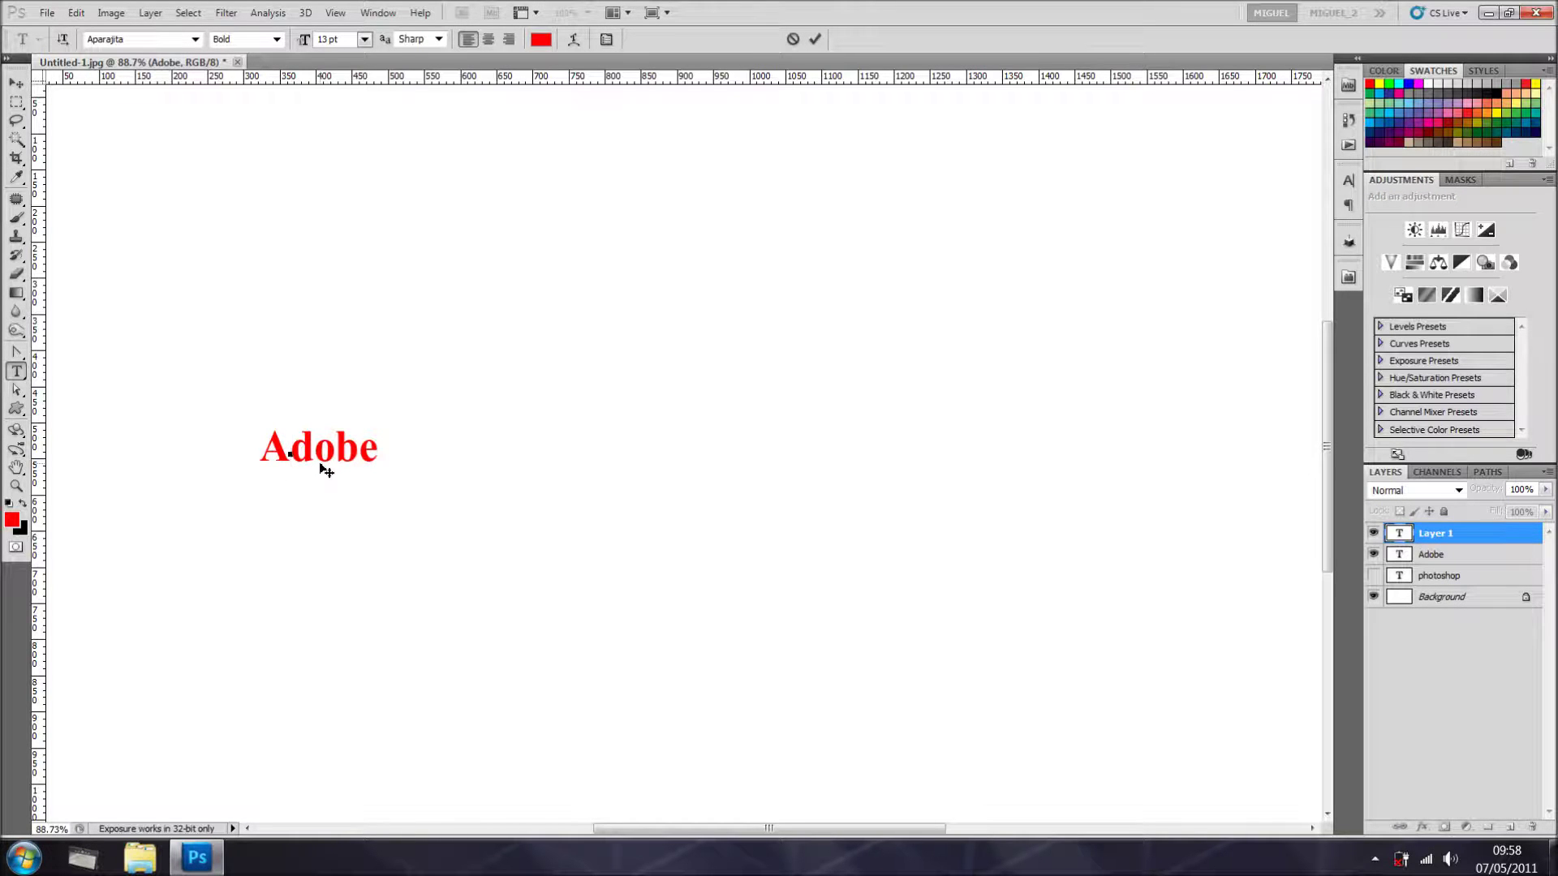
pyautogui.write('Photoshop')
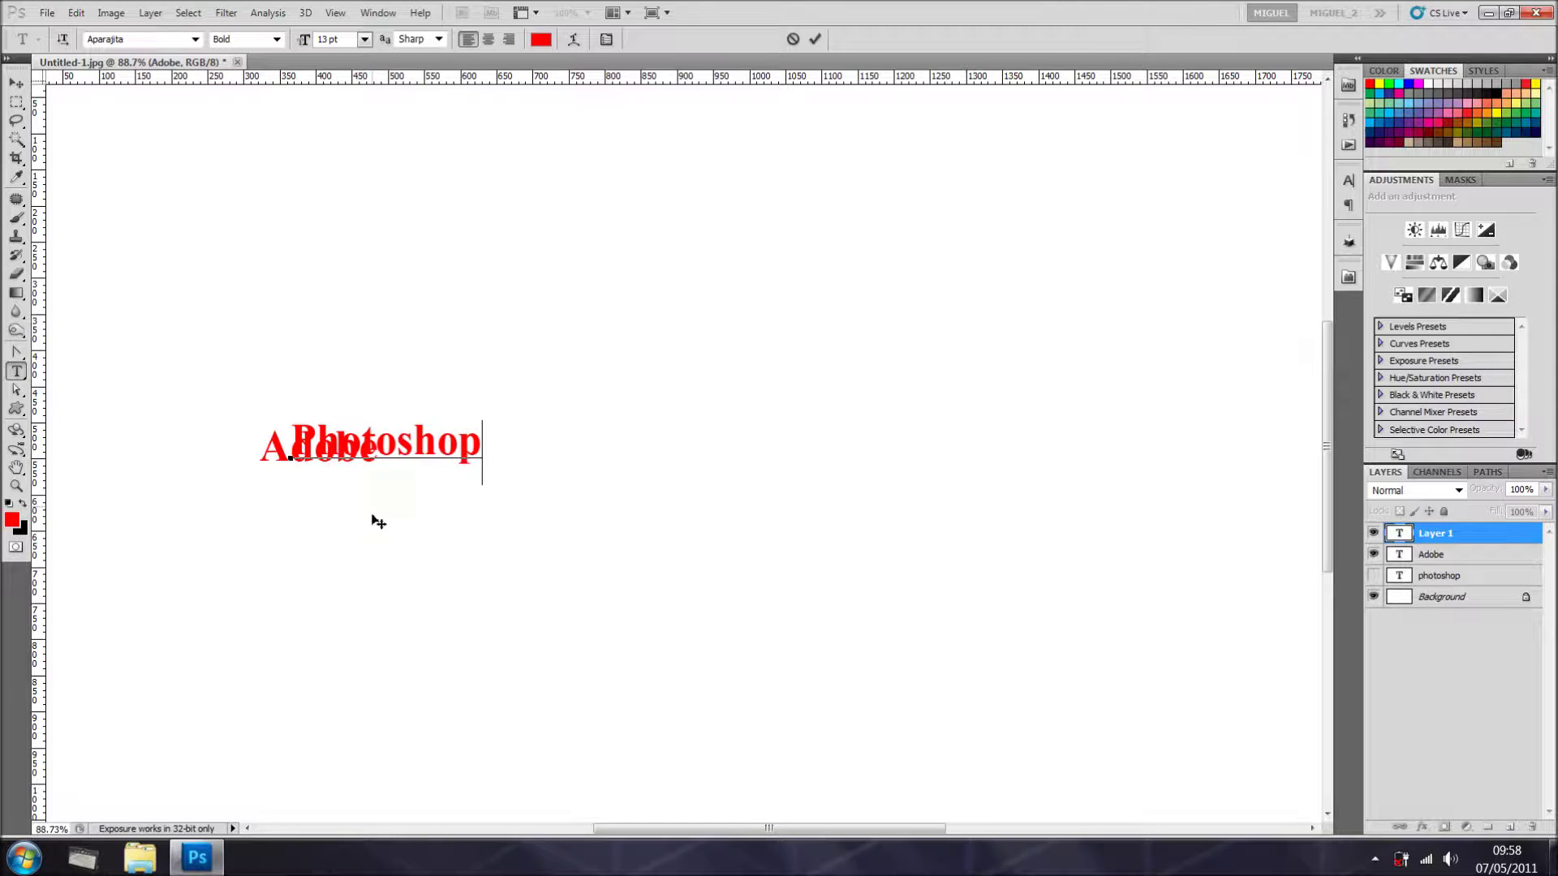
pyautogui.moveTo(373, 513)
pyautogui.mouseDown()
pyautogui.moveTo(438, 514)
pyautogui.moveTo(421, 470)
pyautogui.moveTo(382, 472)
pyautogui.moveTo(362, 494)
pyautogui.mouseUp()
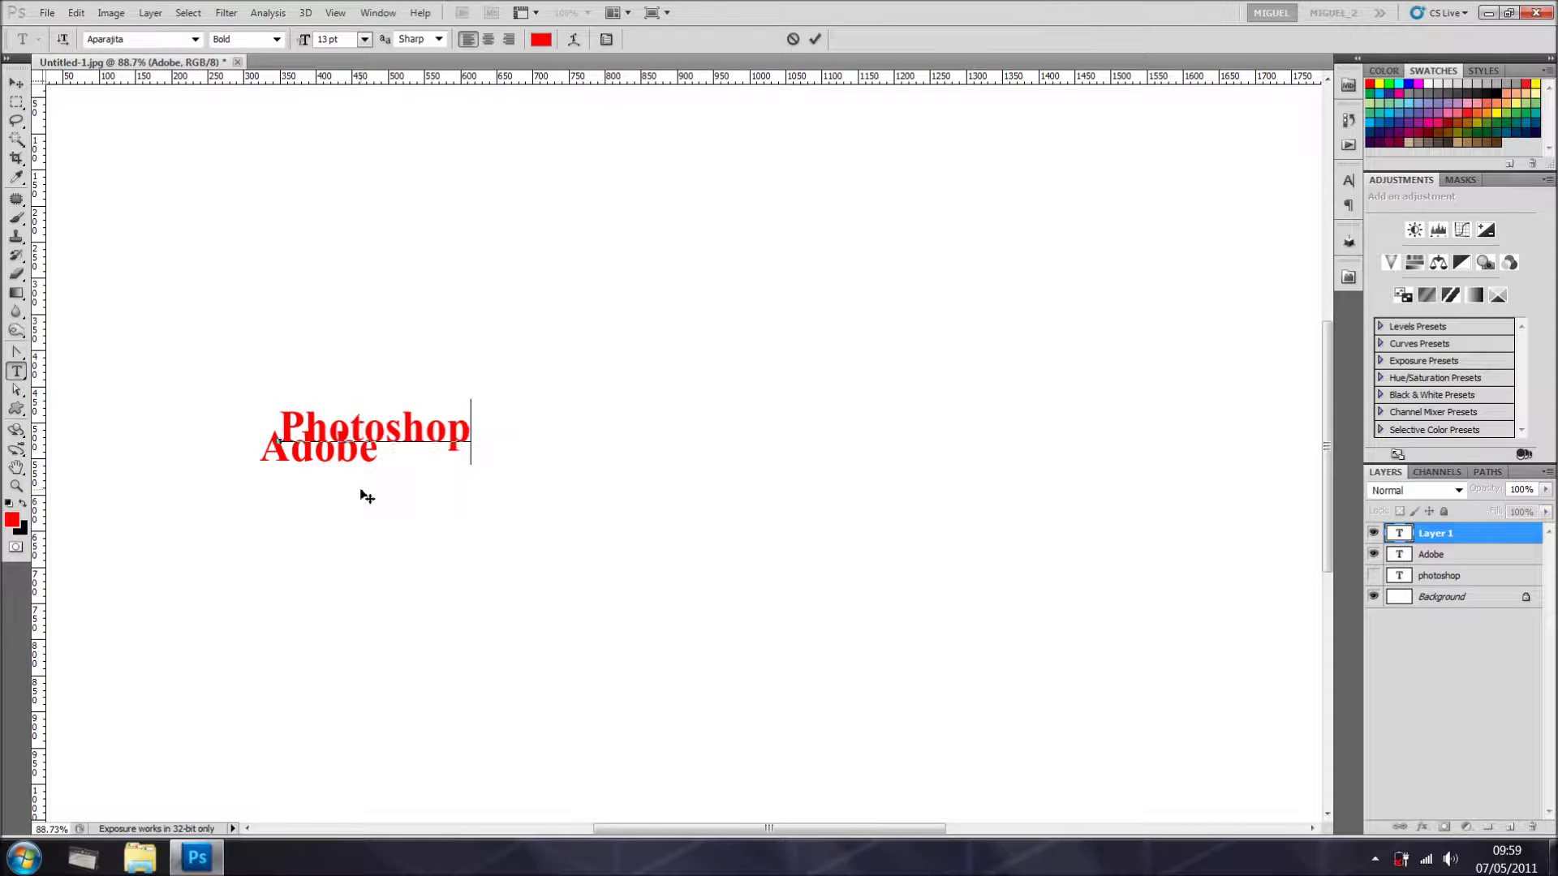
pyautogui.moveTo(324, 443); pyautogui.dragTo(324, 508)
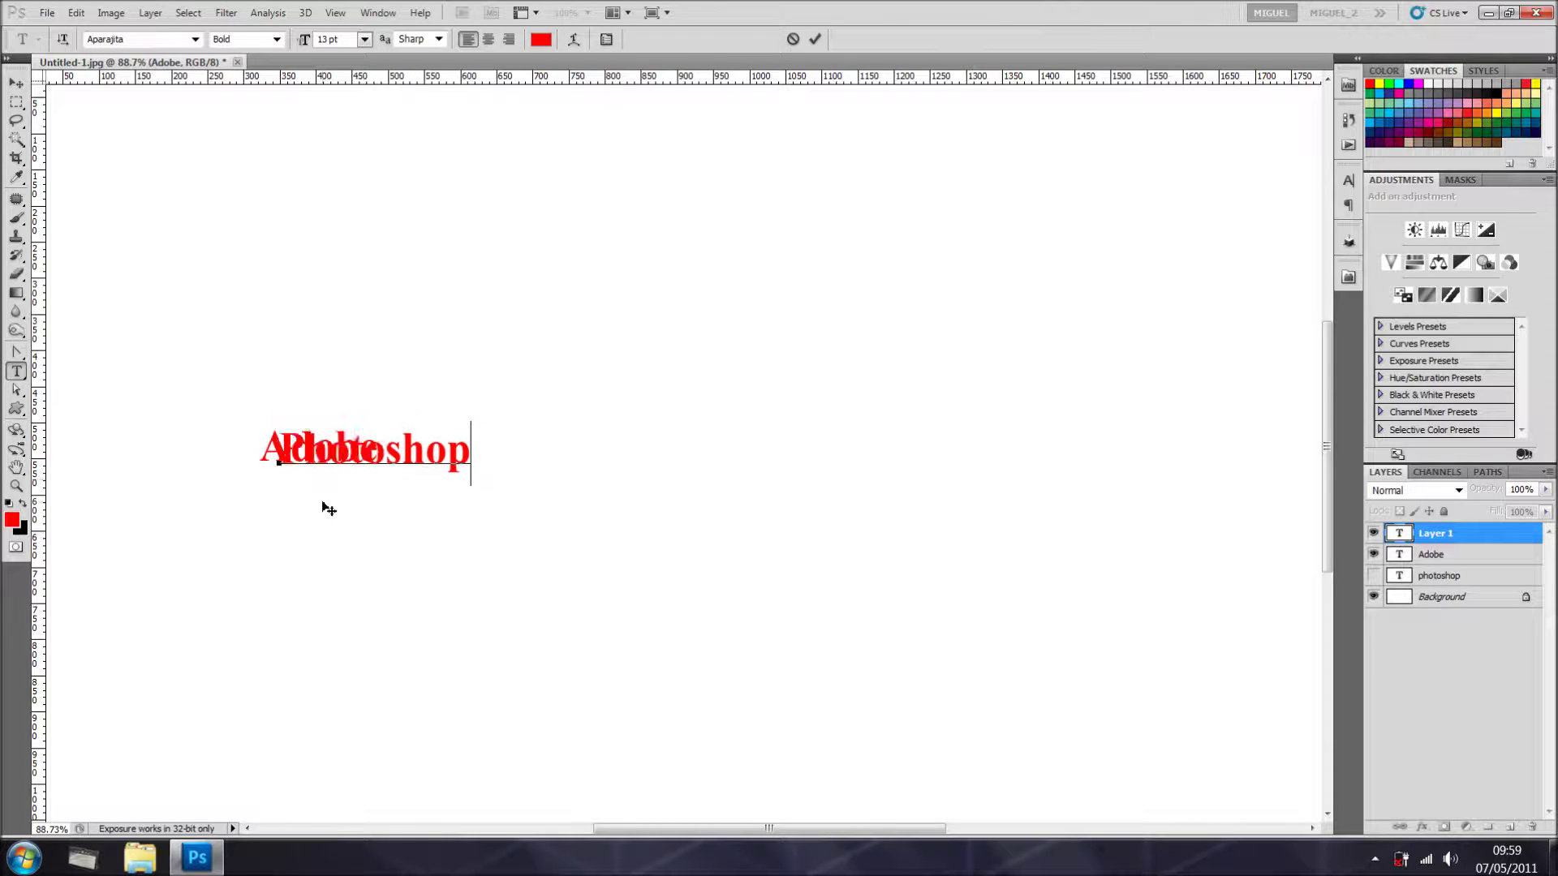
pyautogui.click(814, 40)
pyautogui.hotkey('ctrl', 'z')
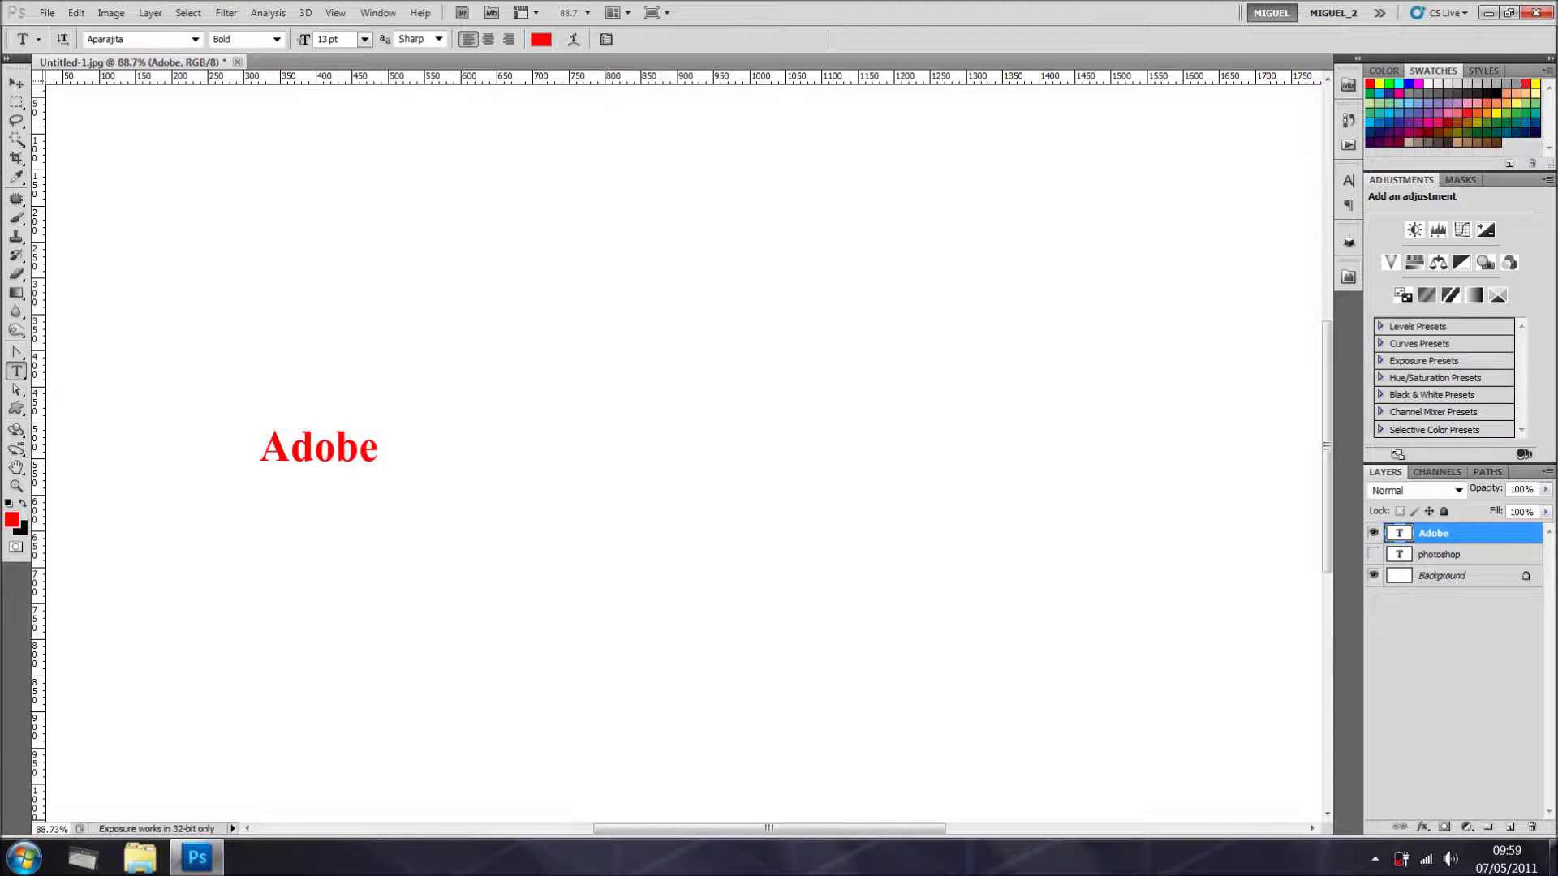
pyautogui.click(1518, 555)
# Step: Select both the Adobe and photoshop text layers and delete them
pyautogui.keyDown('shift'); pyautogui.click(1517, 536); pyautogui.keyUp('shift')
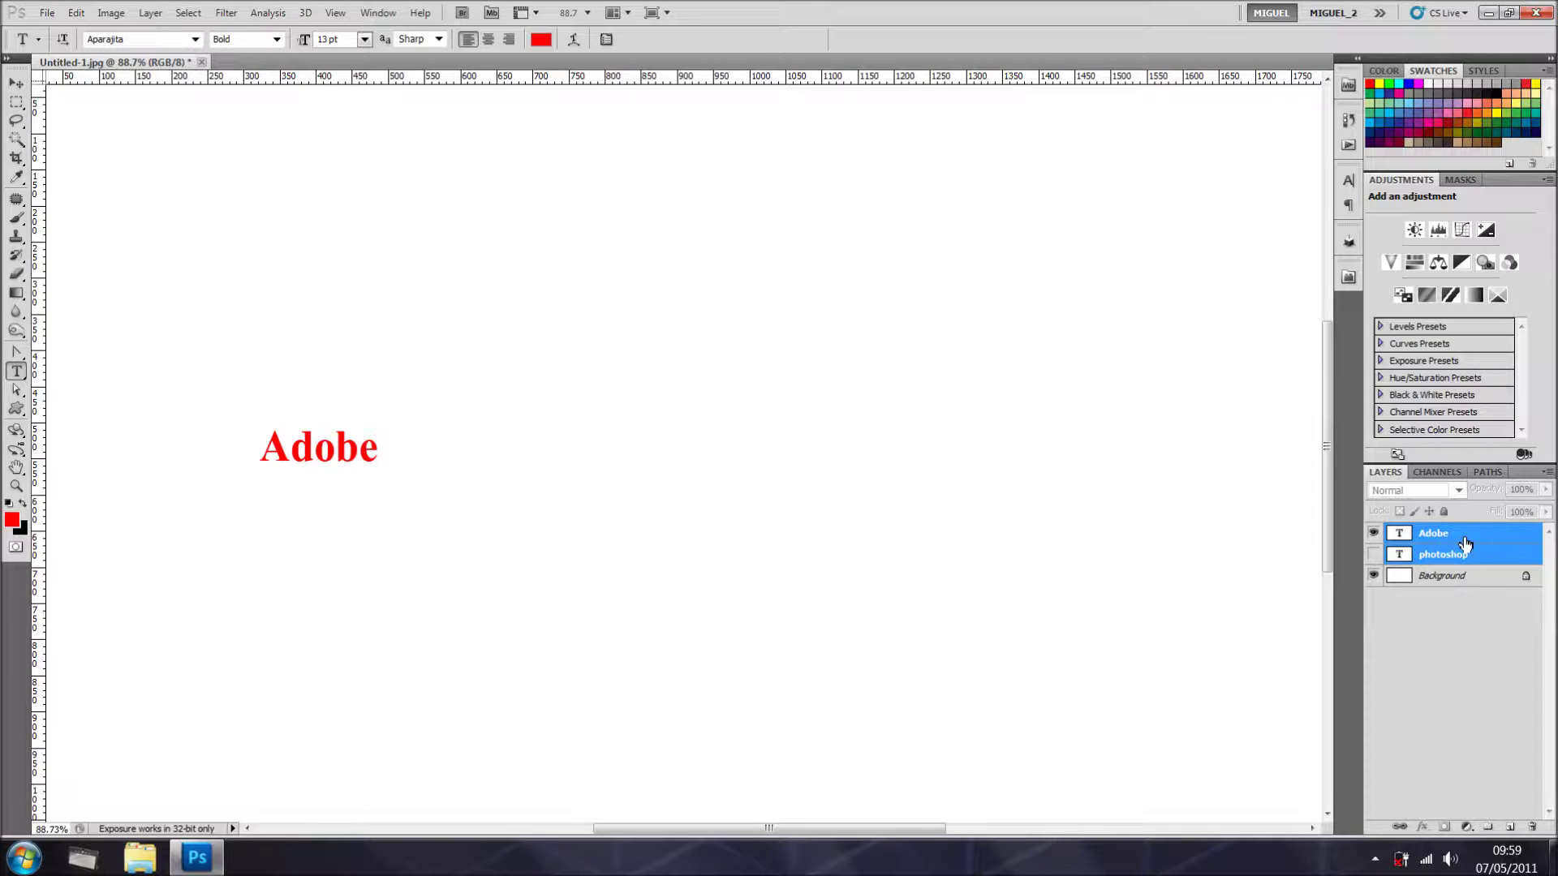
pyautogui.click(1481, 555)
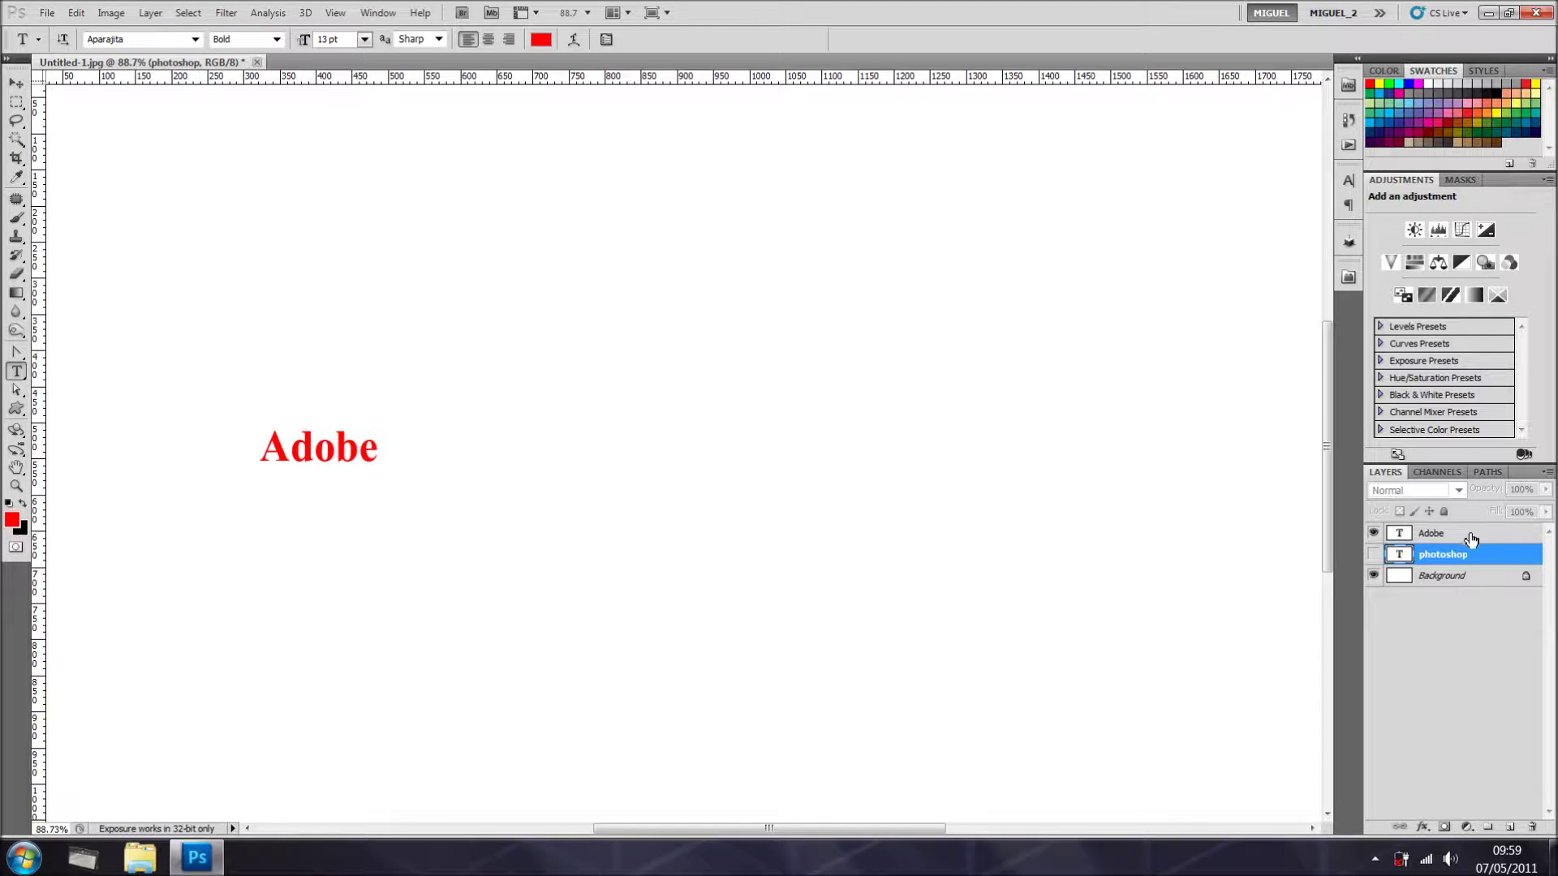
pyautogui.keyDown('shift'); pyautogui.click(1472, 539); pyautogui.keyUp('shift')
pyautogui.moveTo(1471, 538); pyautogui.dragTo(1532, 827)
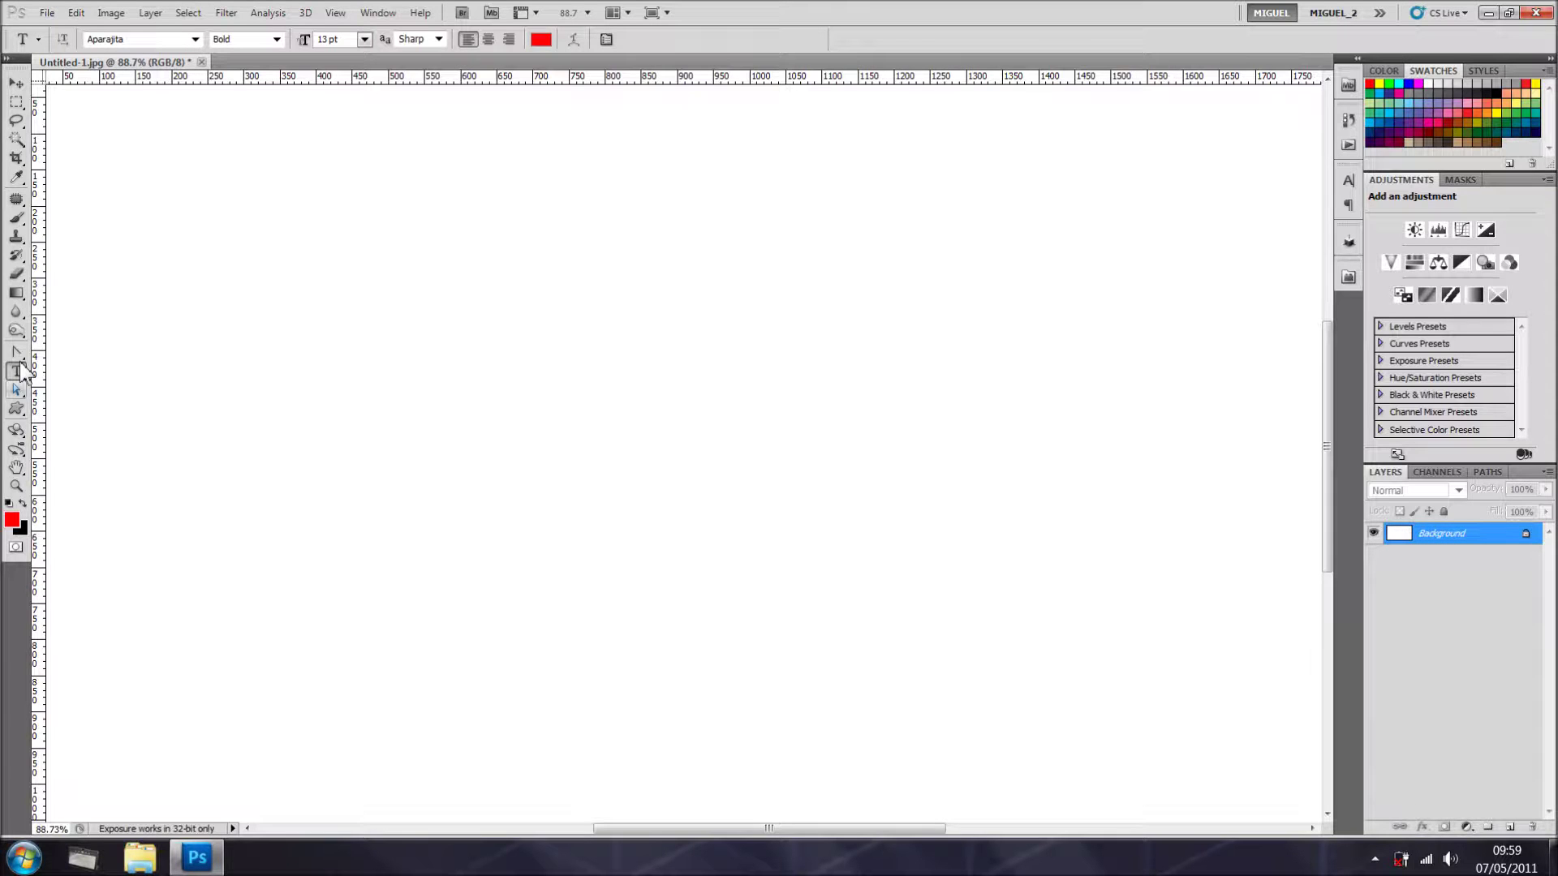
# Step: Type 'photoshop' as vertical text, then cancel the entry
pyautogui.rightClick(17, 379)
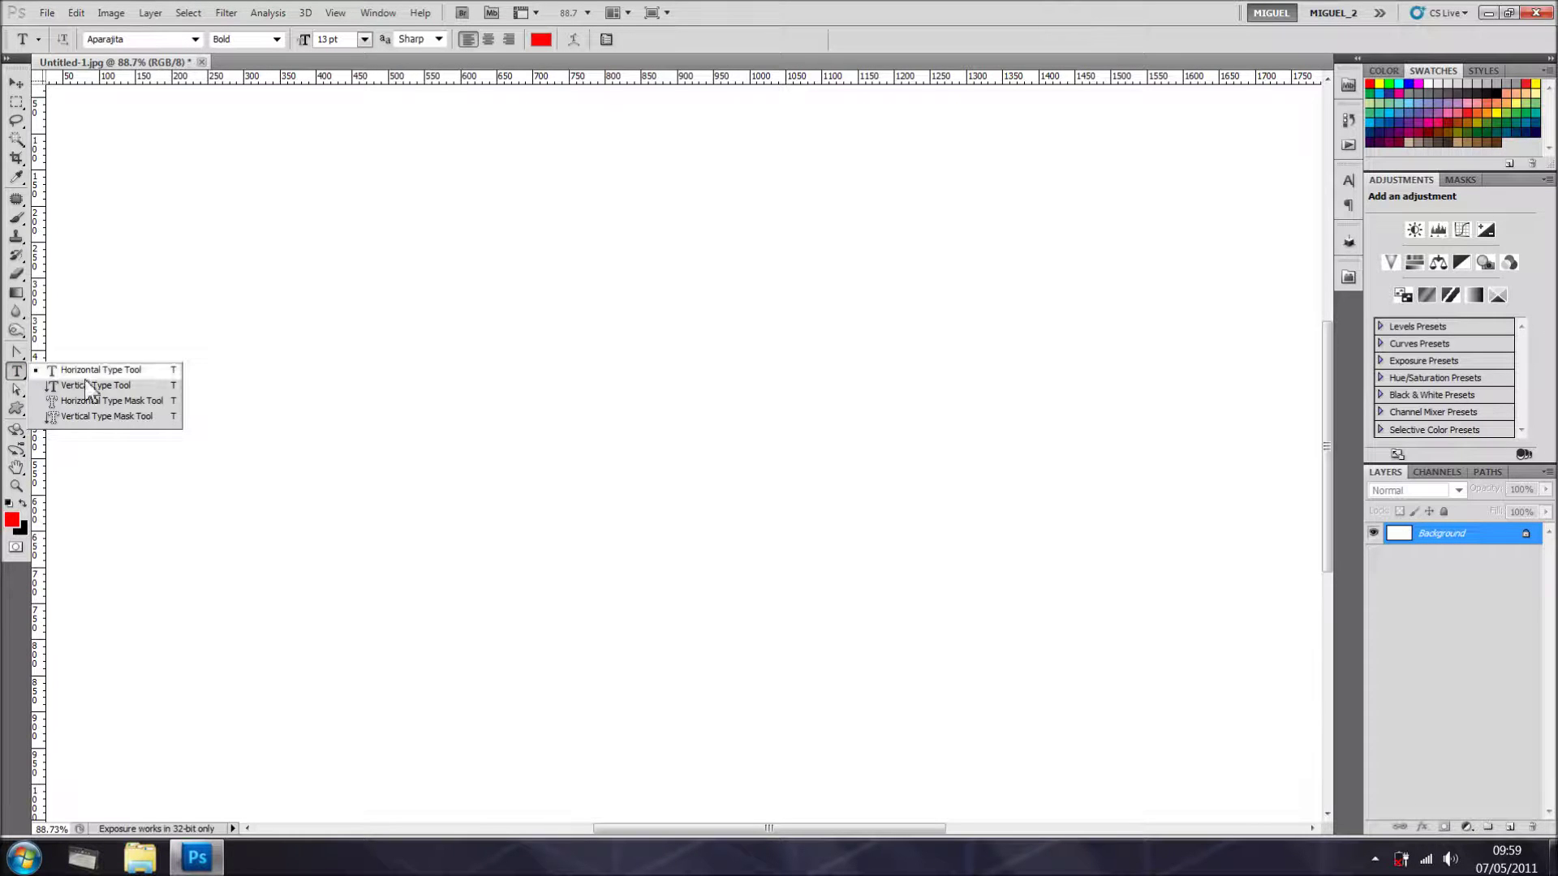
pyautogui.click(91, 384)
pyautogui.click(599, 297)
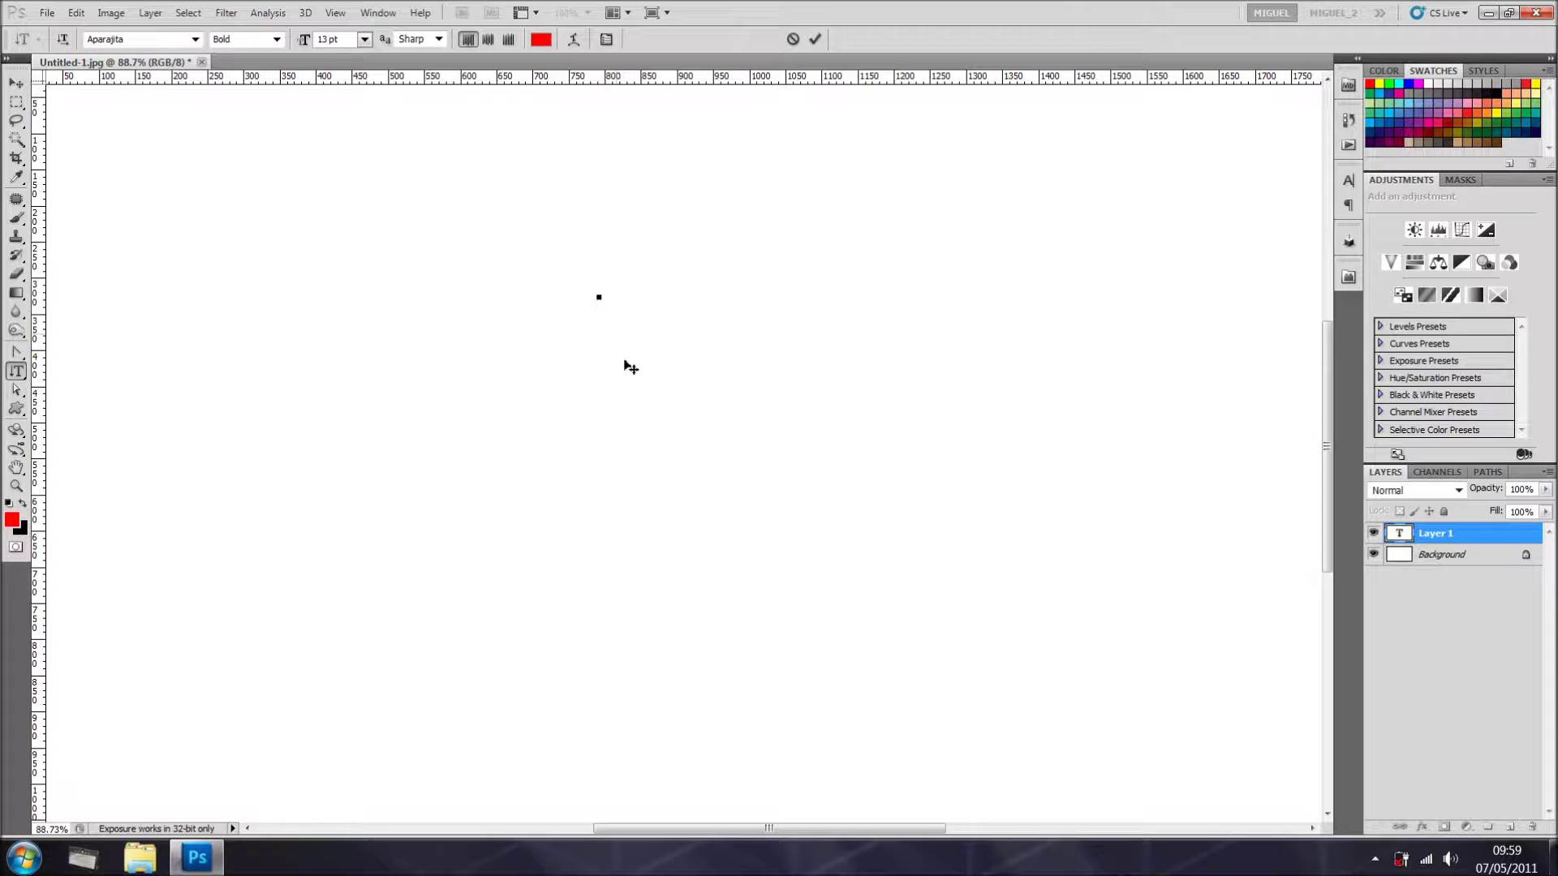
pyautogui.write('phot')
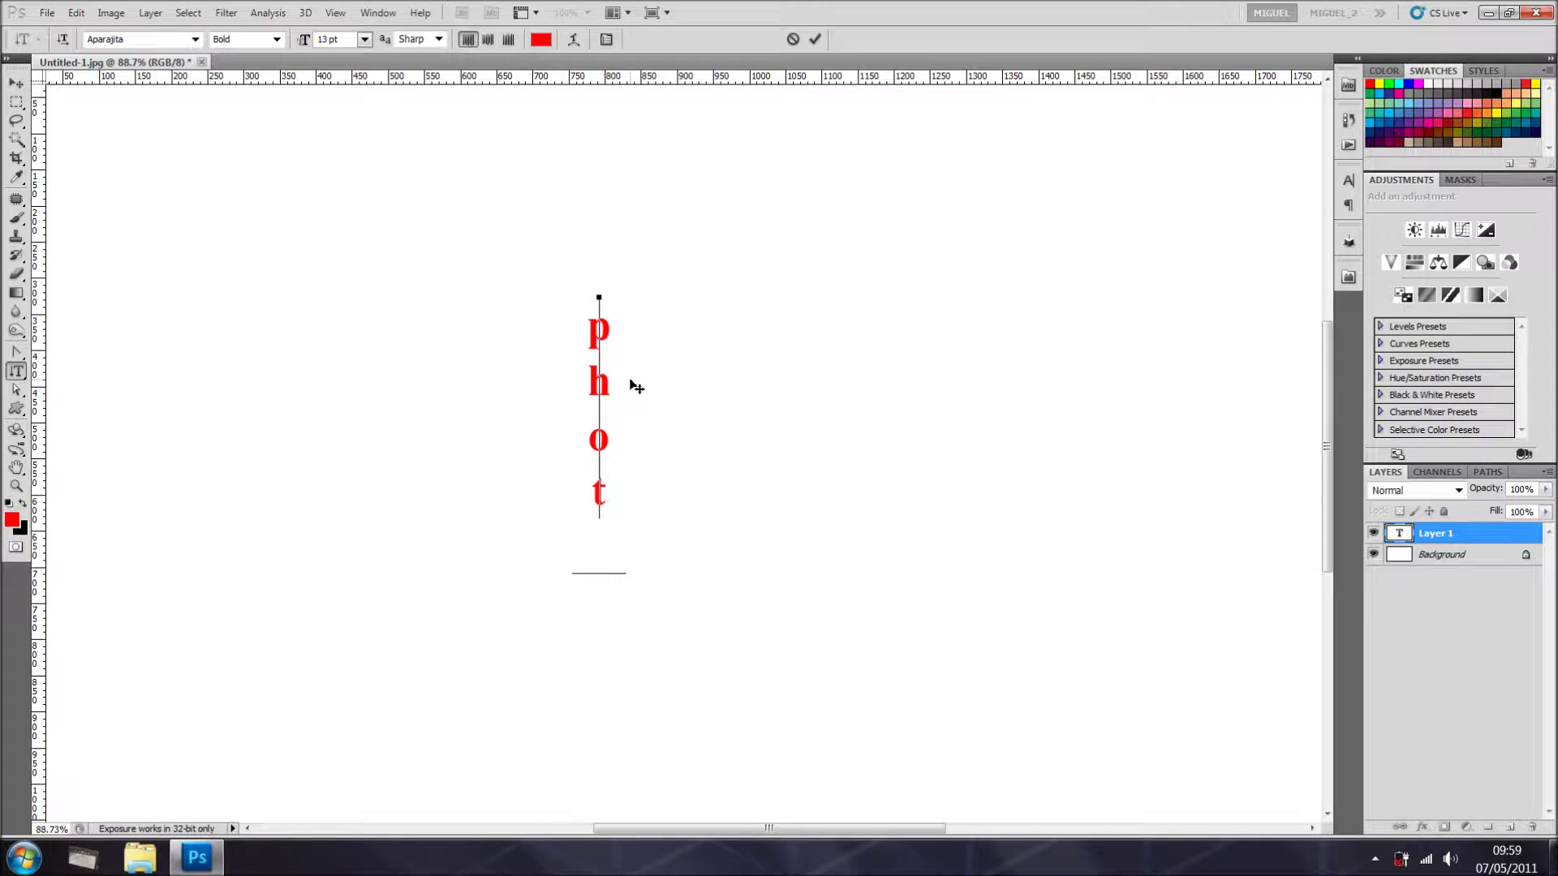
pyautogui.write('oshop')
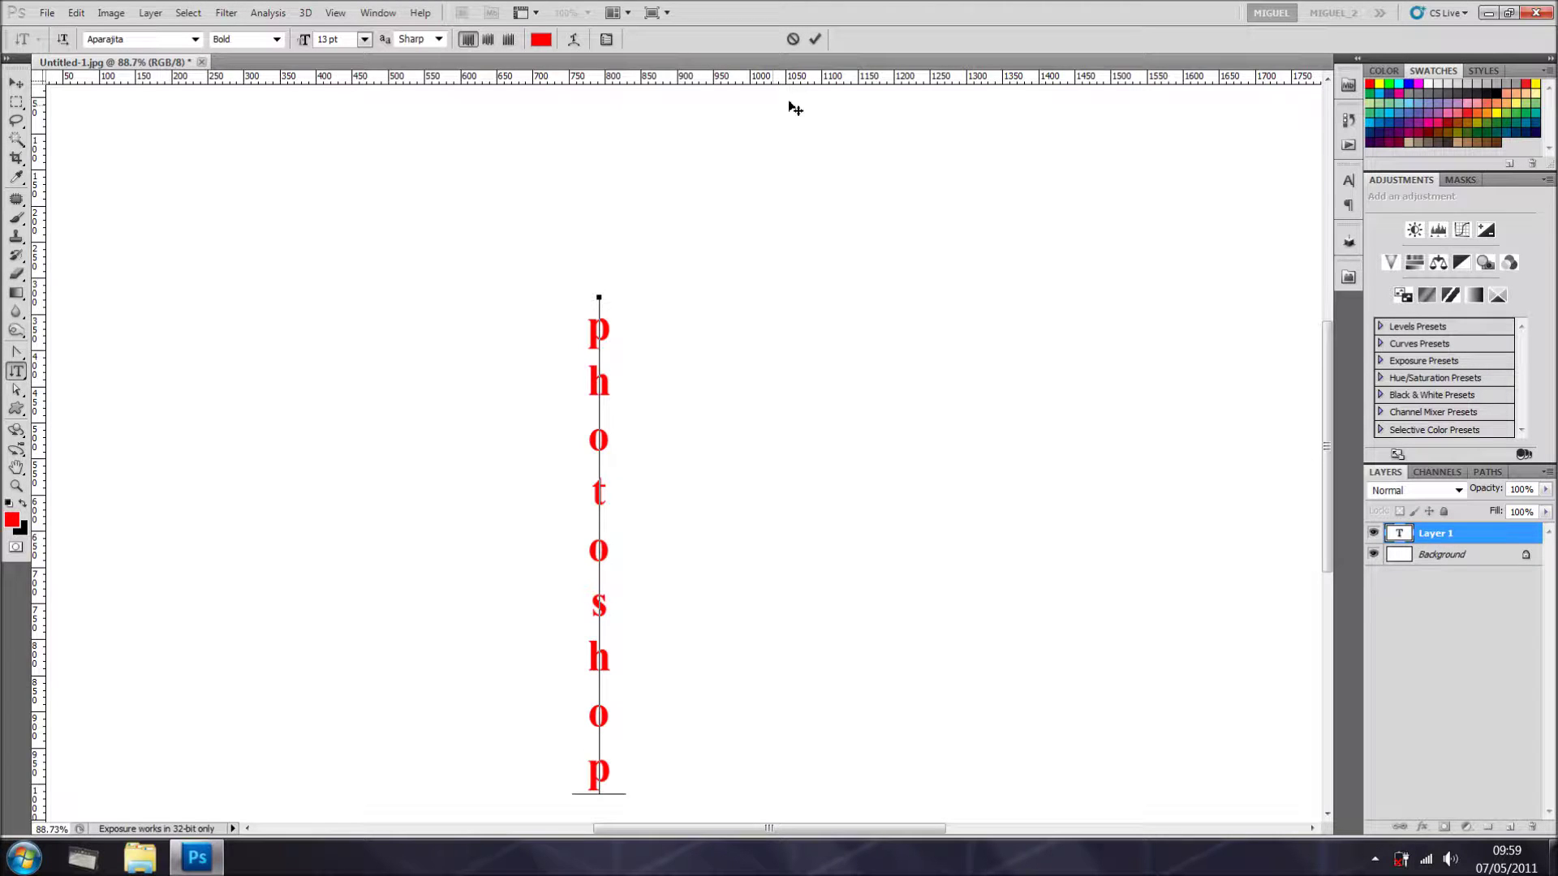
pyautogui.click(794, 41)
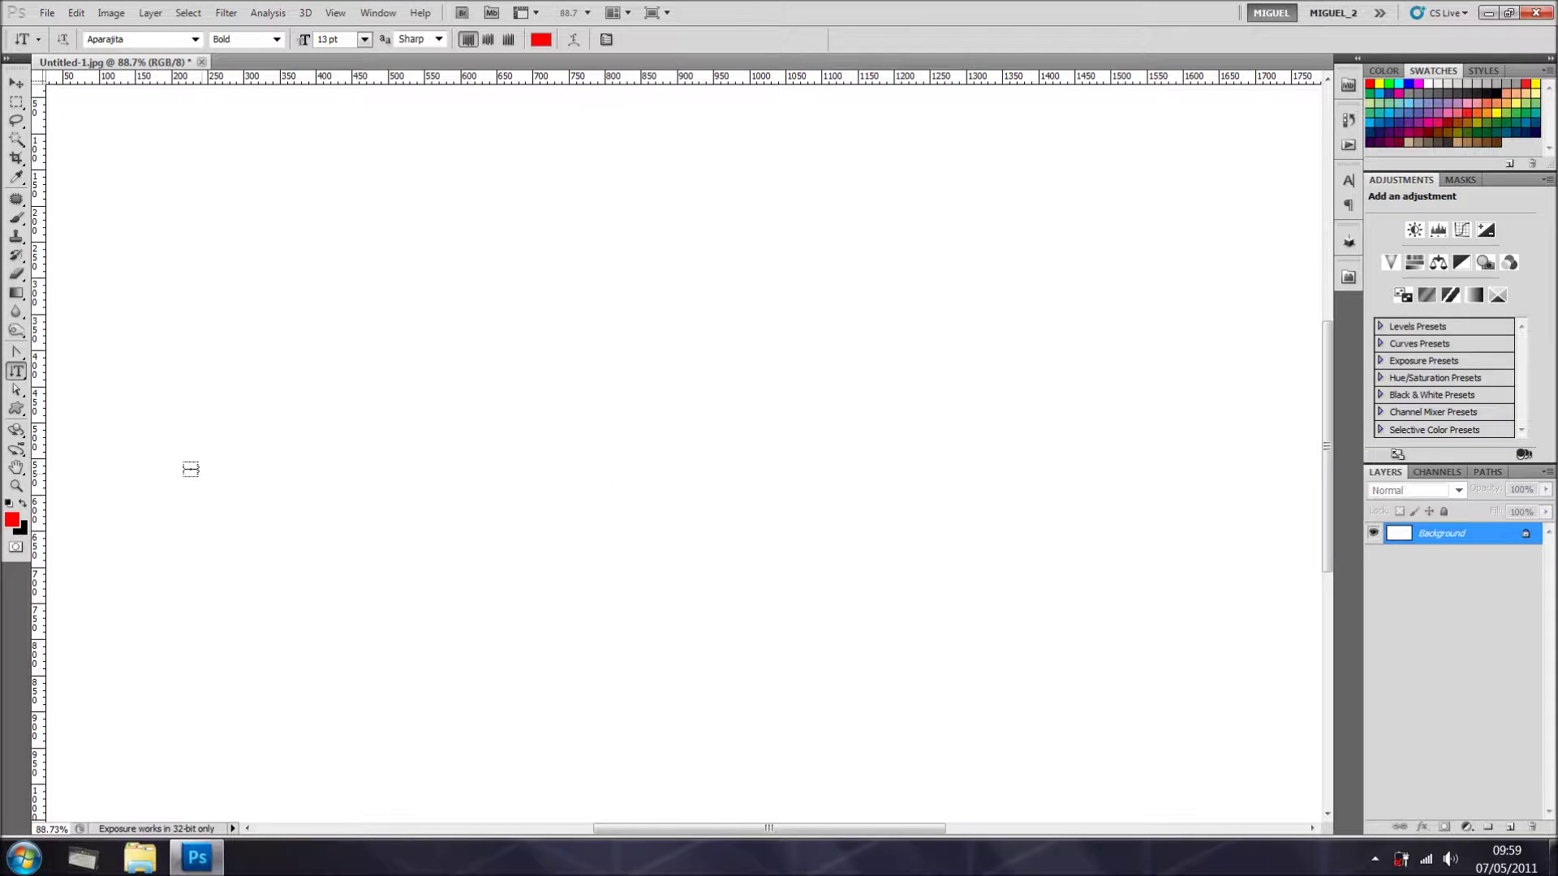
# Step: Look through the type and path selection tools, then select the Custom Shape tool
pyautogui.rightClick(16, 373)
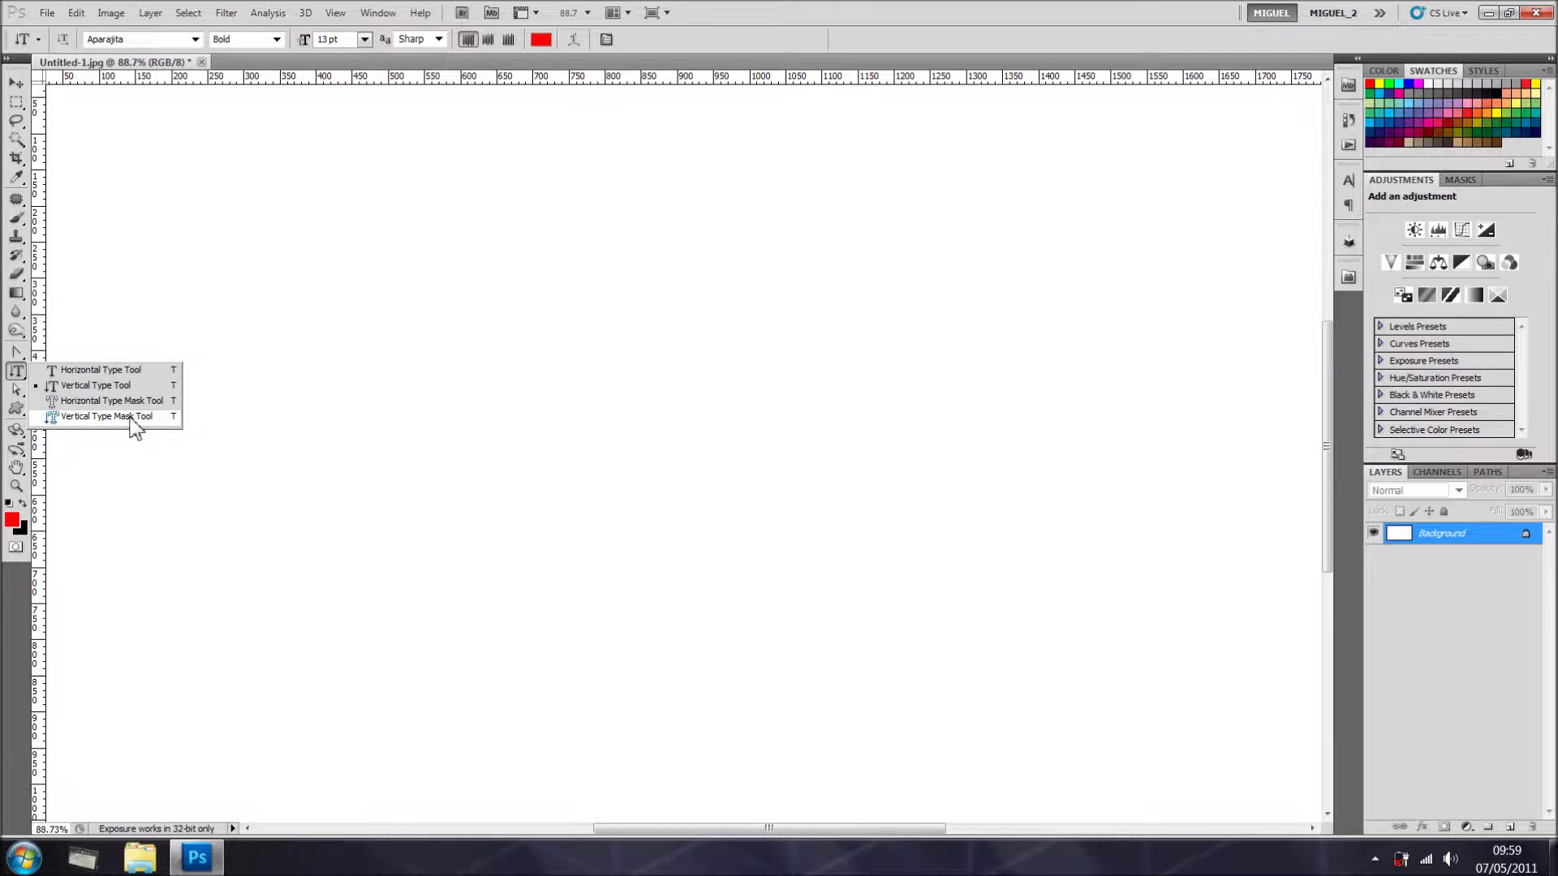
pyautogui.click(61, 388)
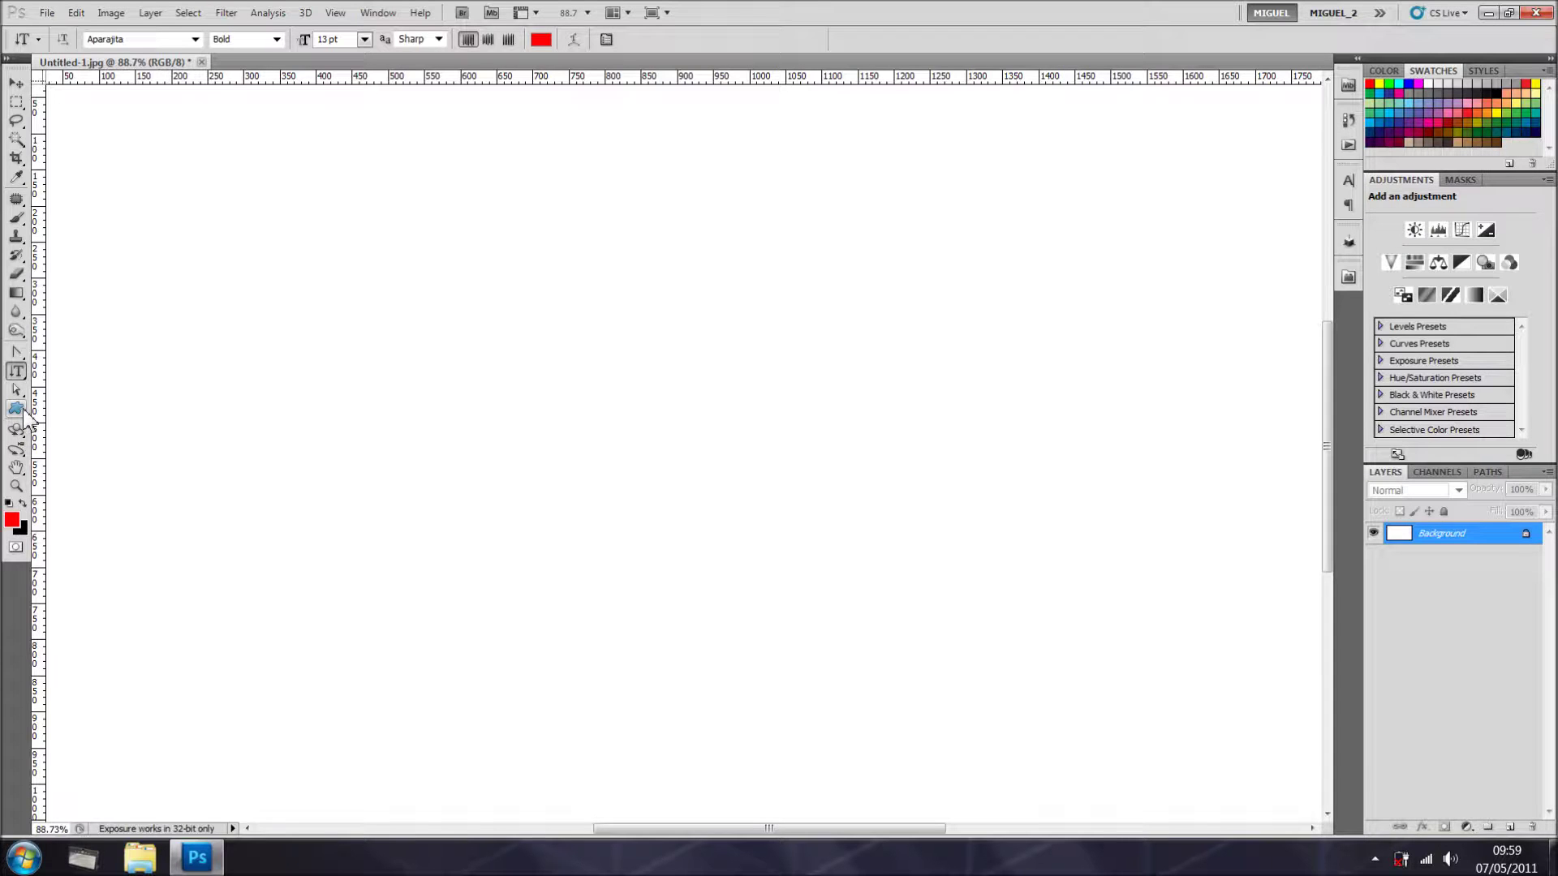
pyautogui.click(17, 391)
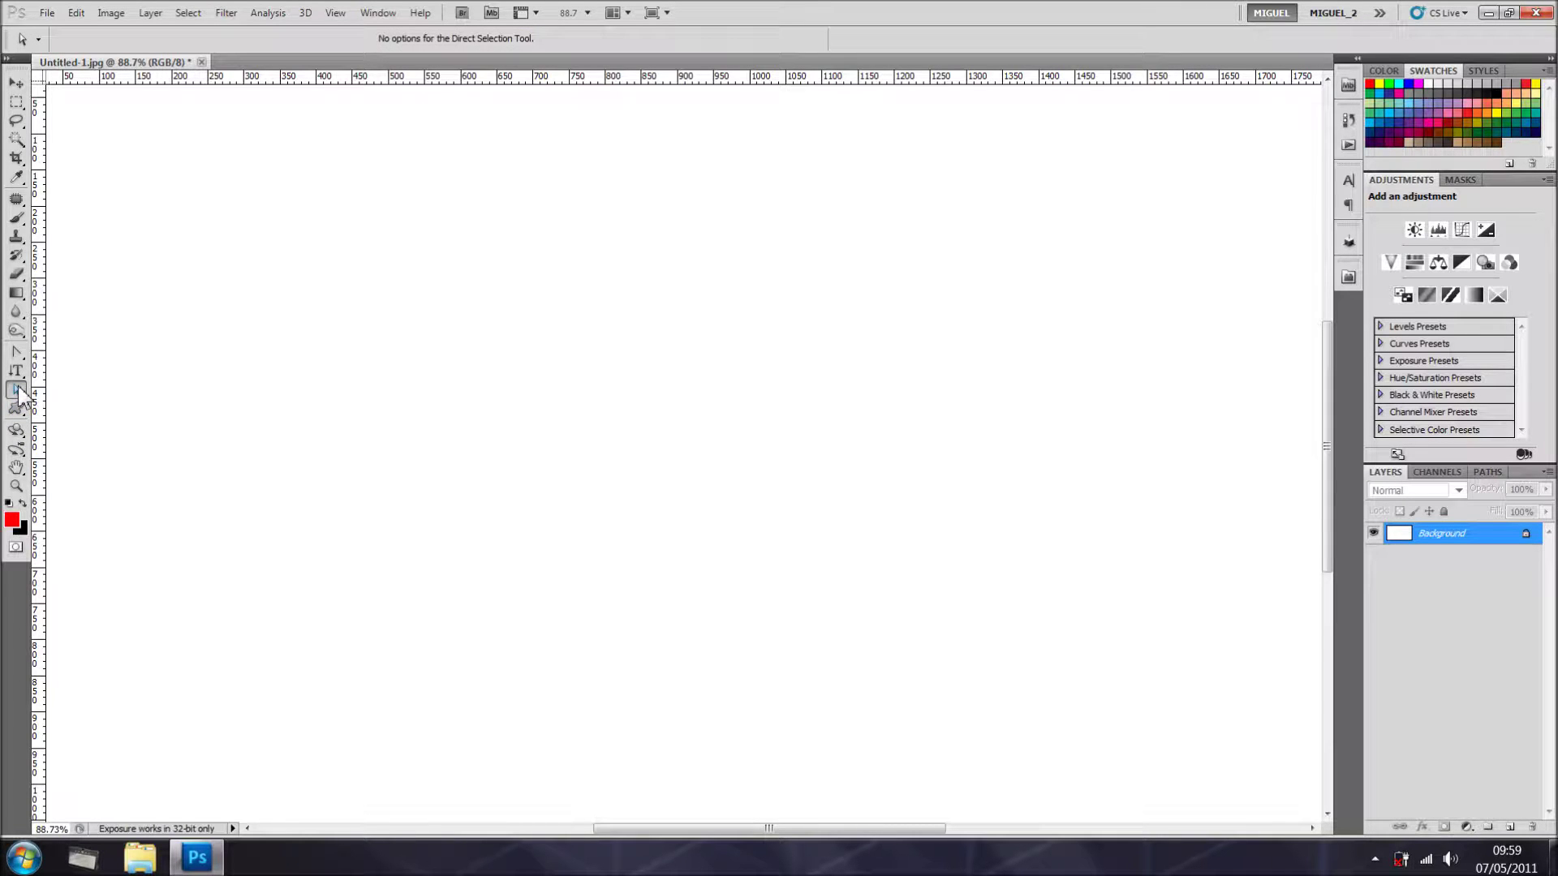
pyautogui.click(17, 391)
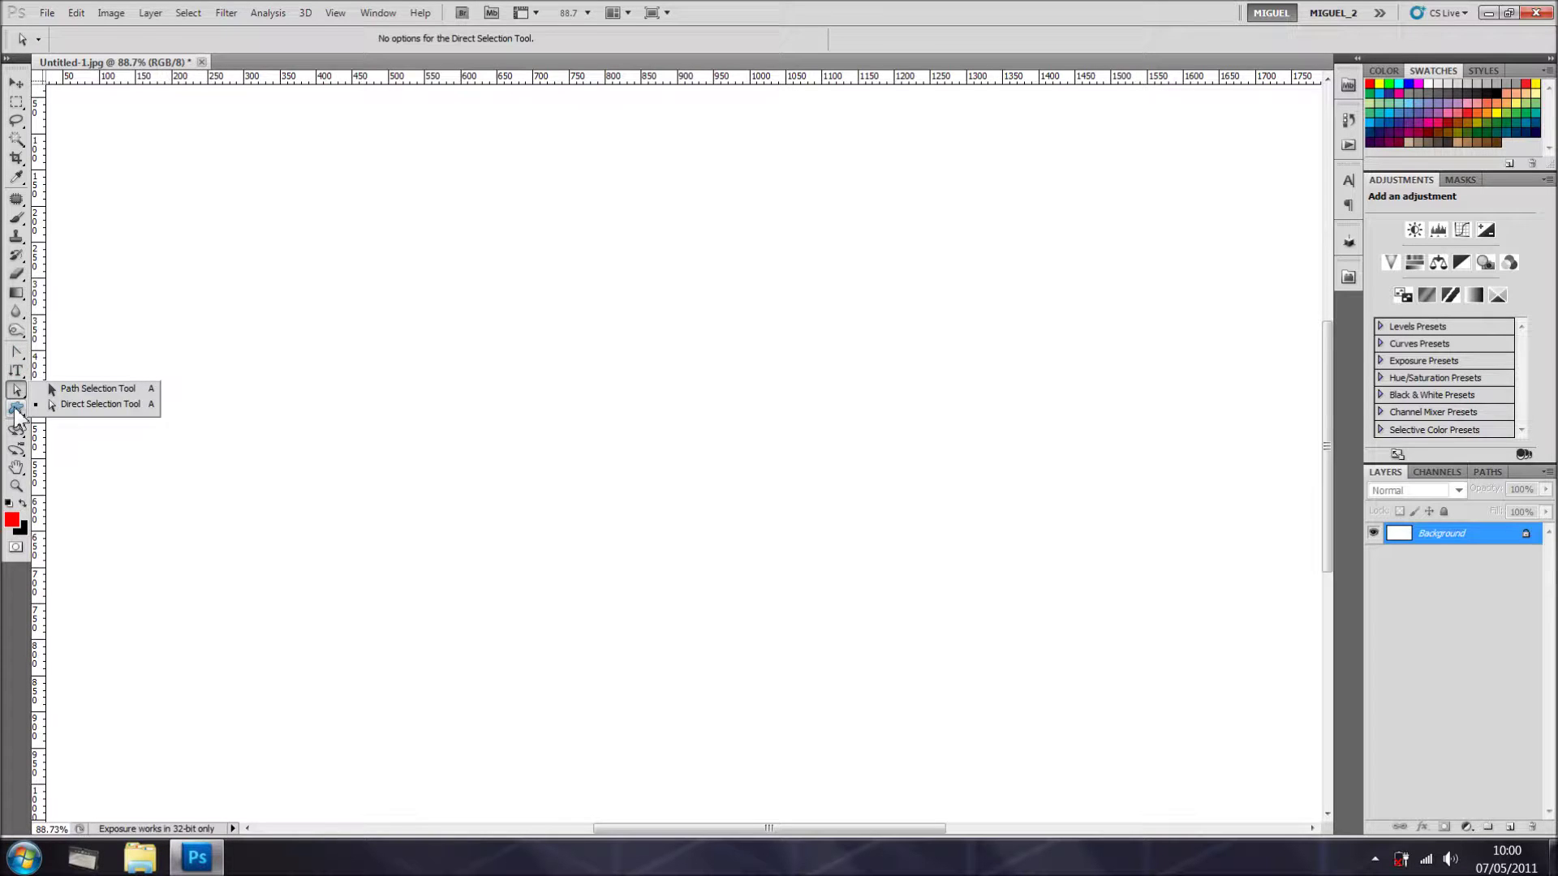
pyautogui.click(15, 411)
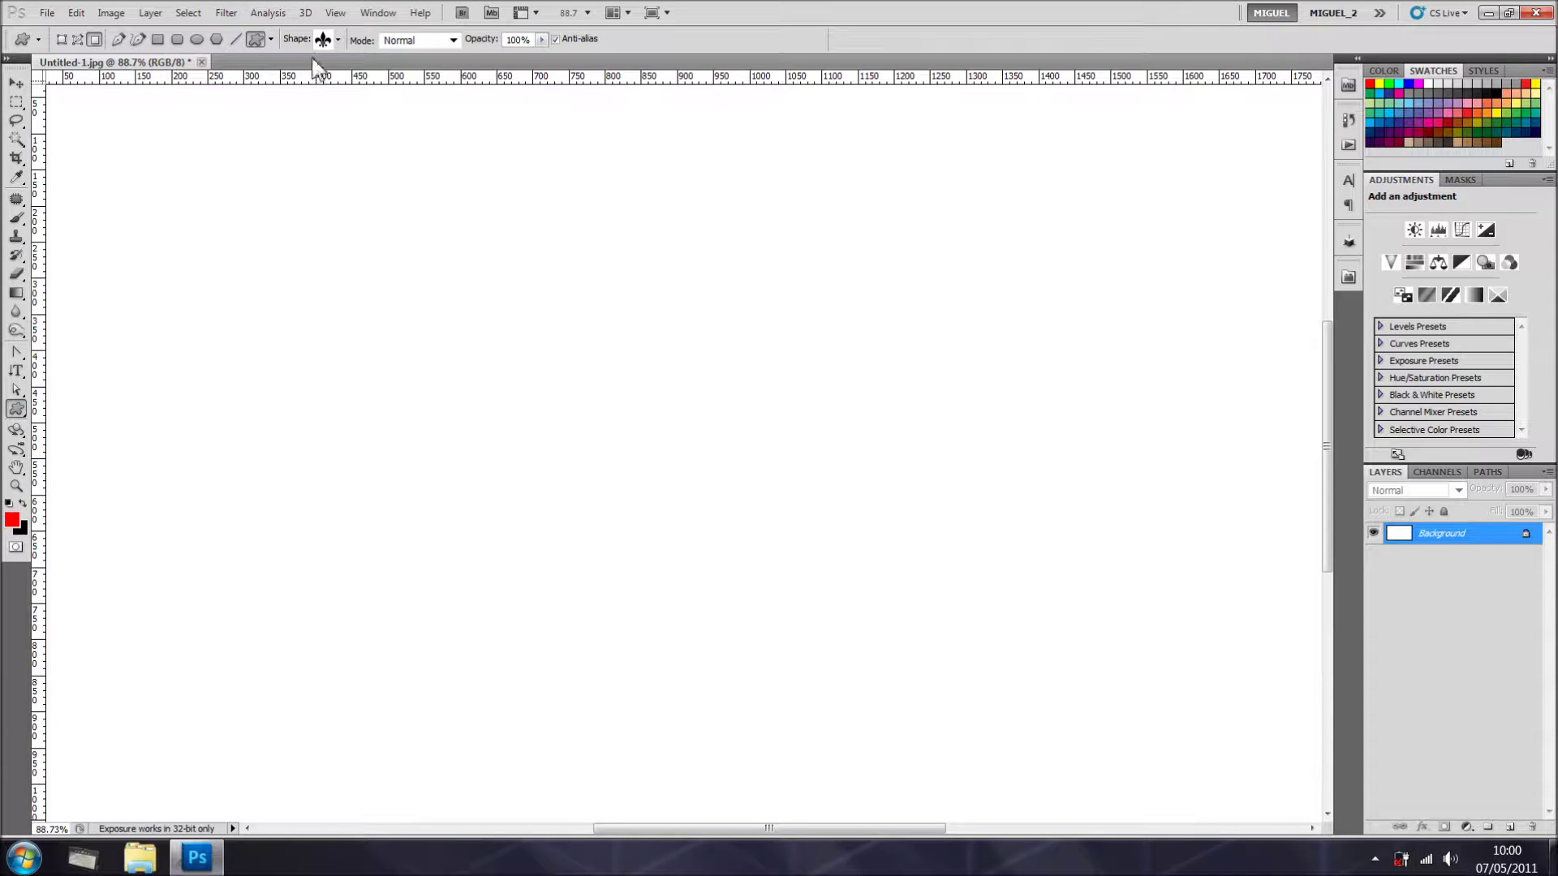
# Step: Draw a fleur-de-lis as a shape layer and change its fill colour to blue
pyautogui.click(62, 39)
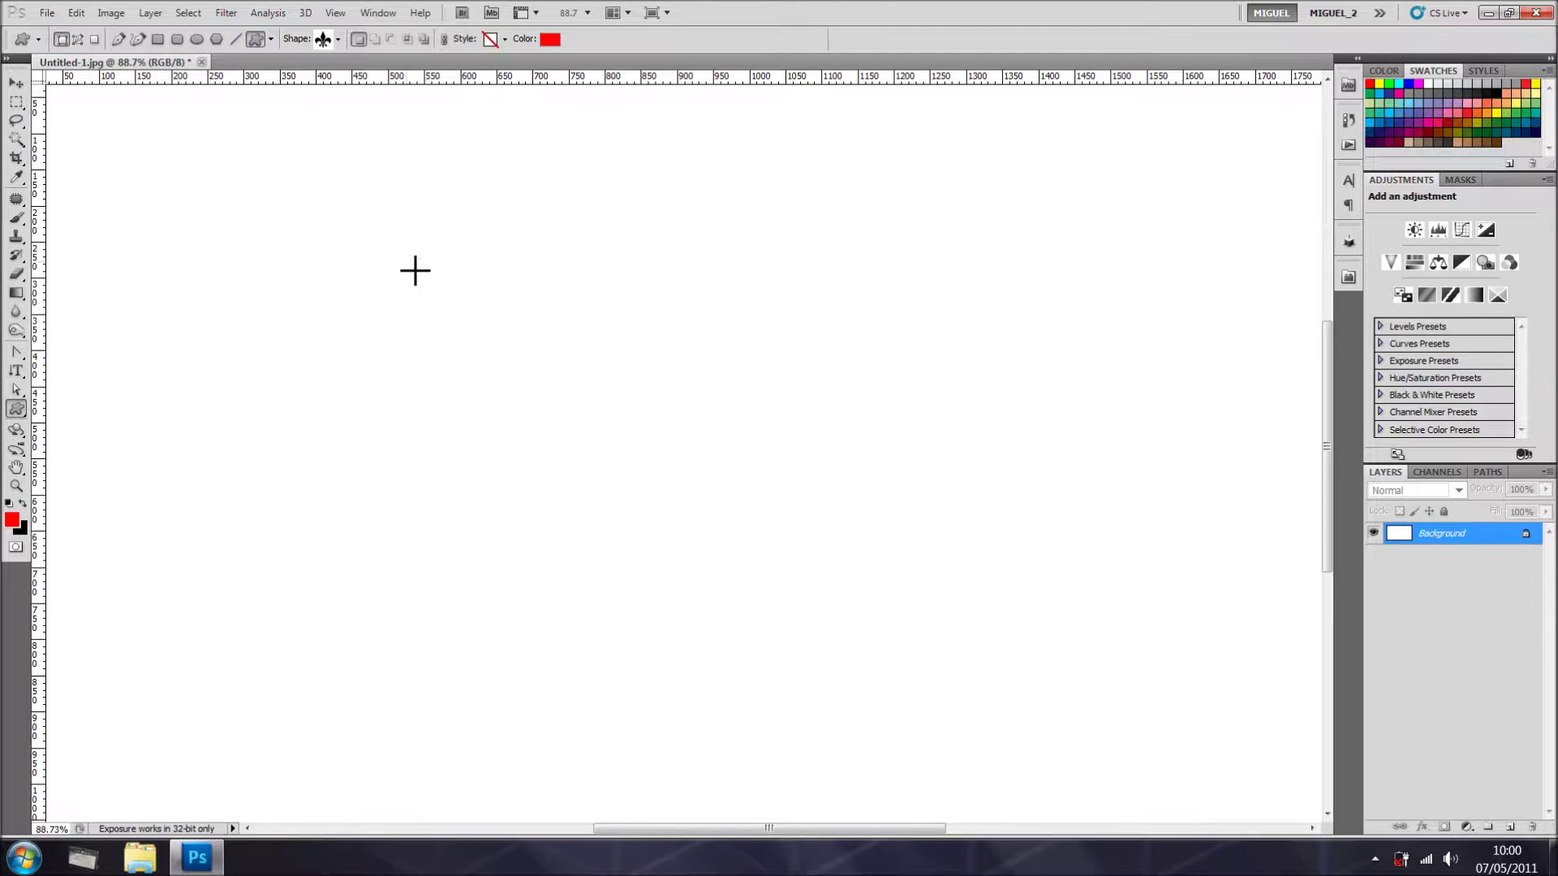
pyautogui.moveTo(414, 270); pyautogui.dragTo(682, 610)
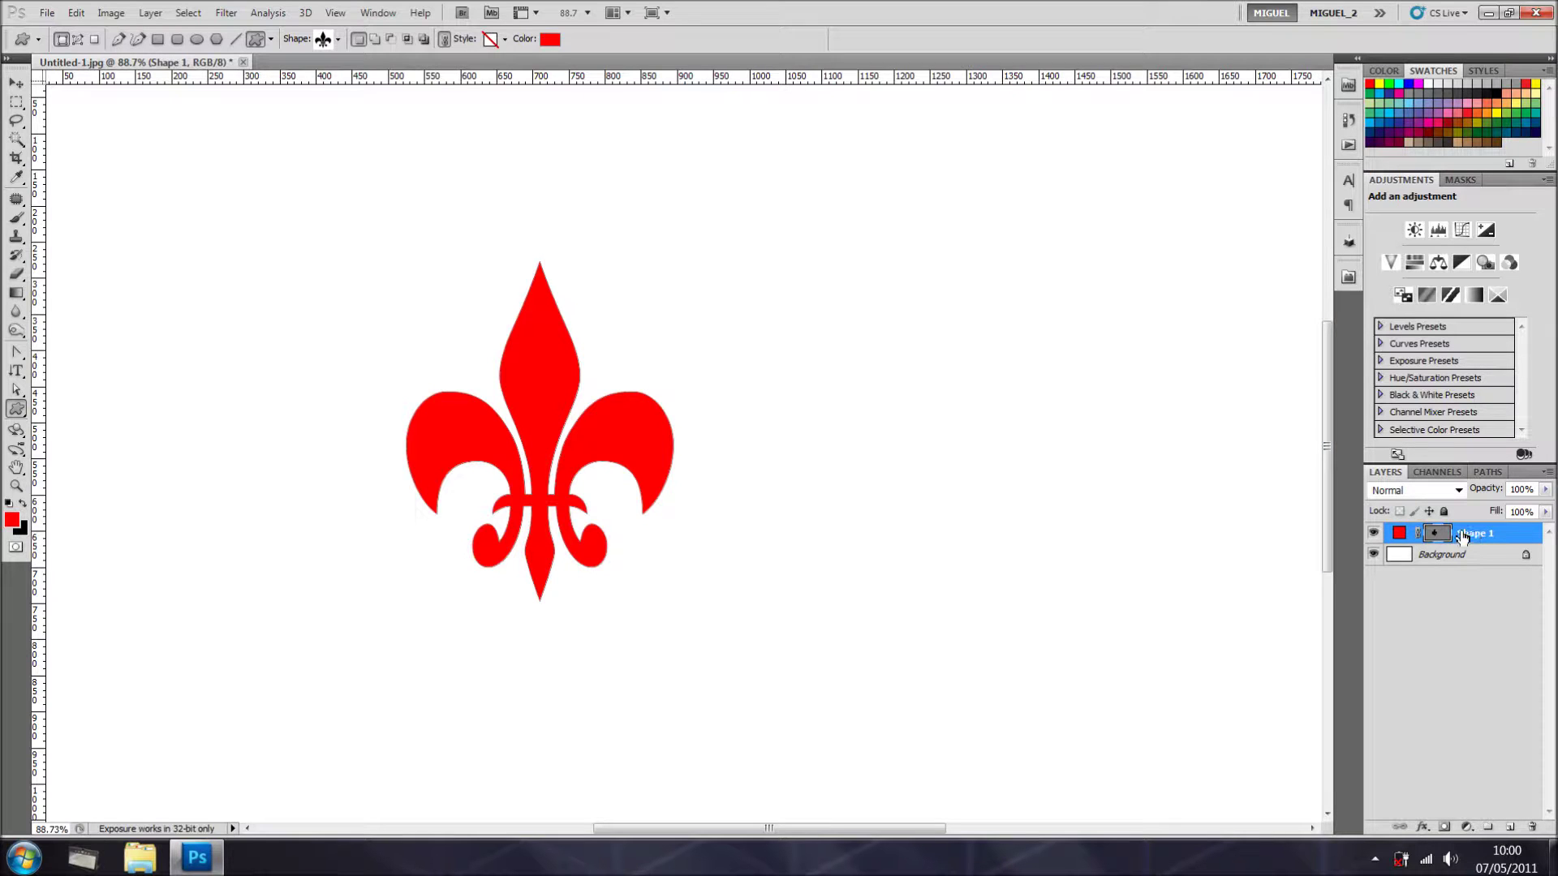
pyautogui.click(1433, 535)
pyautogui.doubleClick(1401, 535)
pyautogui.moveTo(1258, 259); pyautogui.dragTo(903, 375)
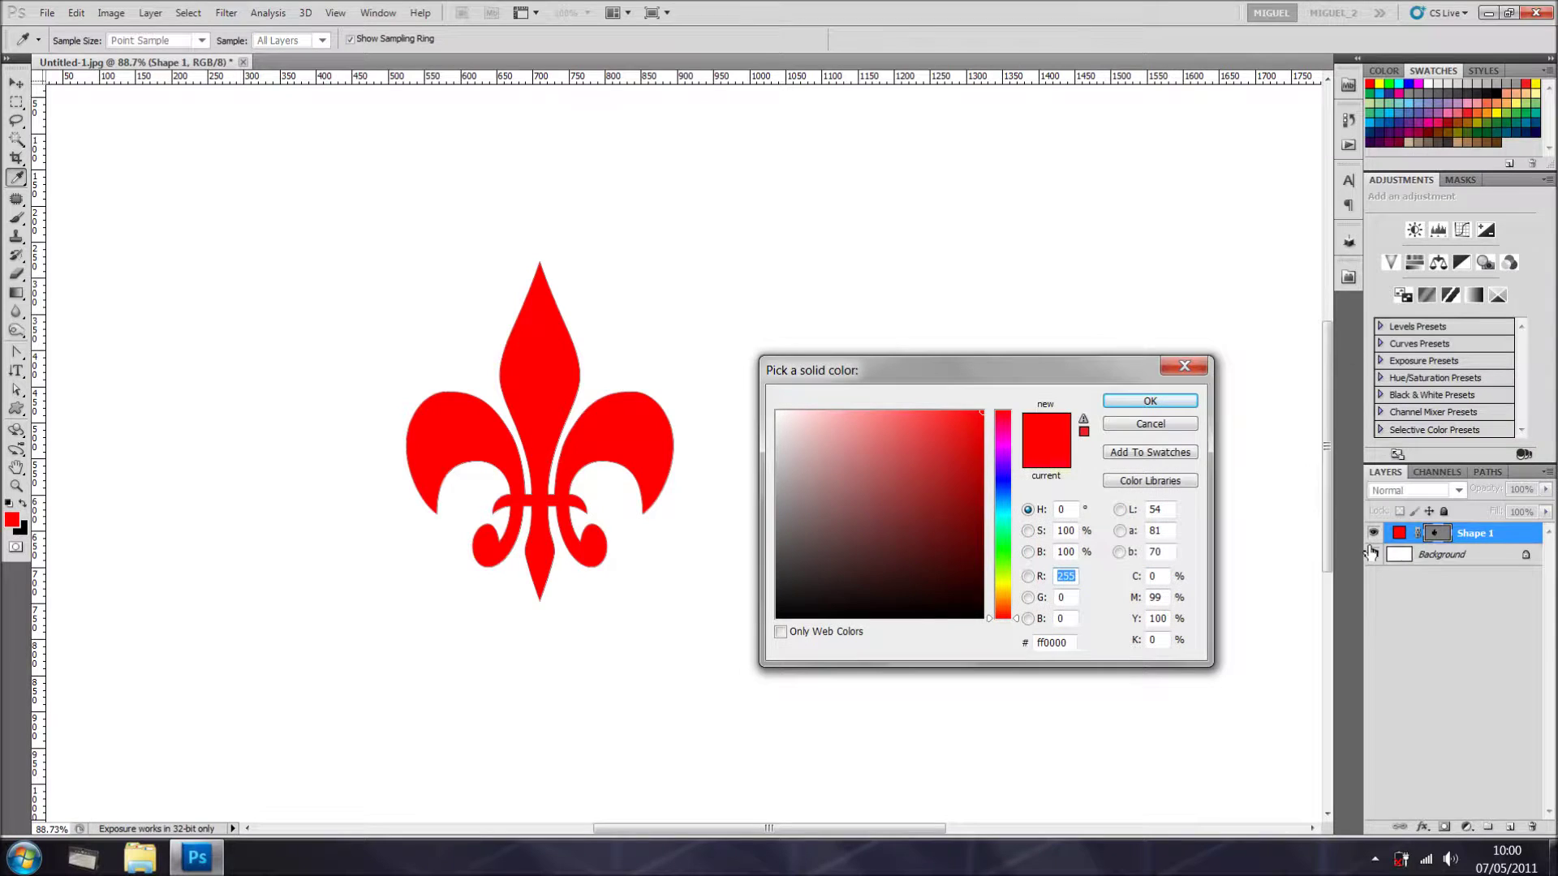
pyautogui.click(1004, 481)
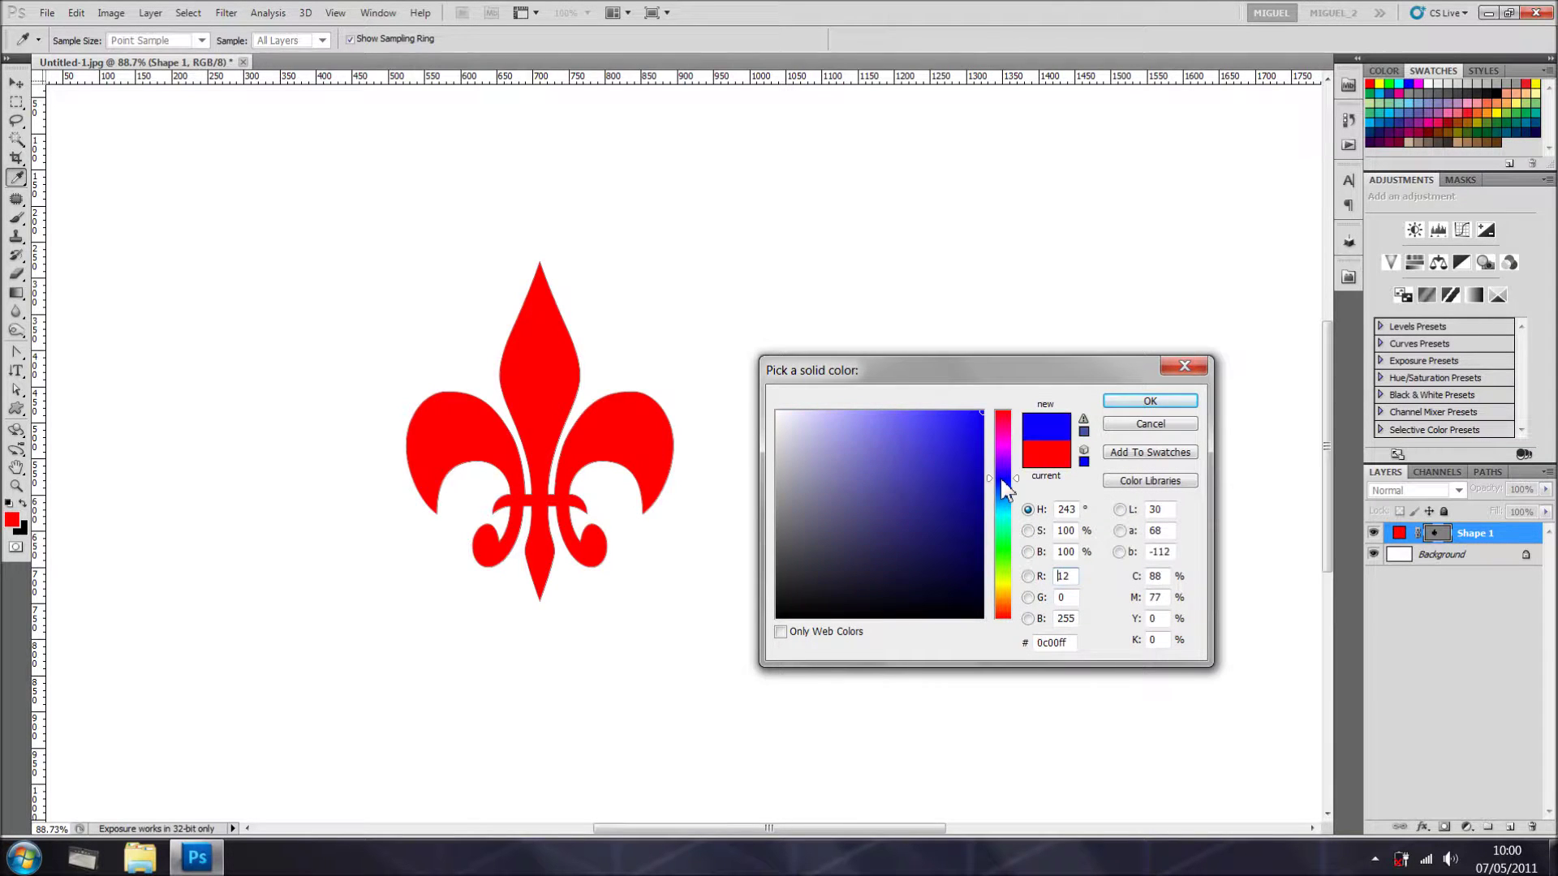
pyautogui.click(1145, 403)
# Step: Delete the Shape 1 layer and add a new empty Layer 1 above Background
pyautogui.moveTo(1498, 534); pyautogui.dragTo(1539, 826)
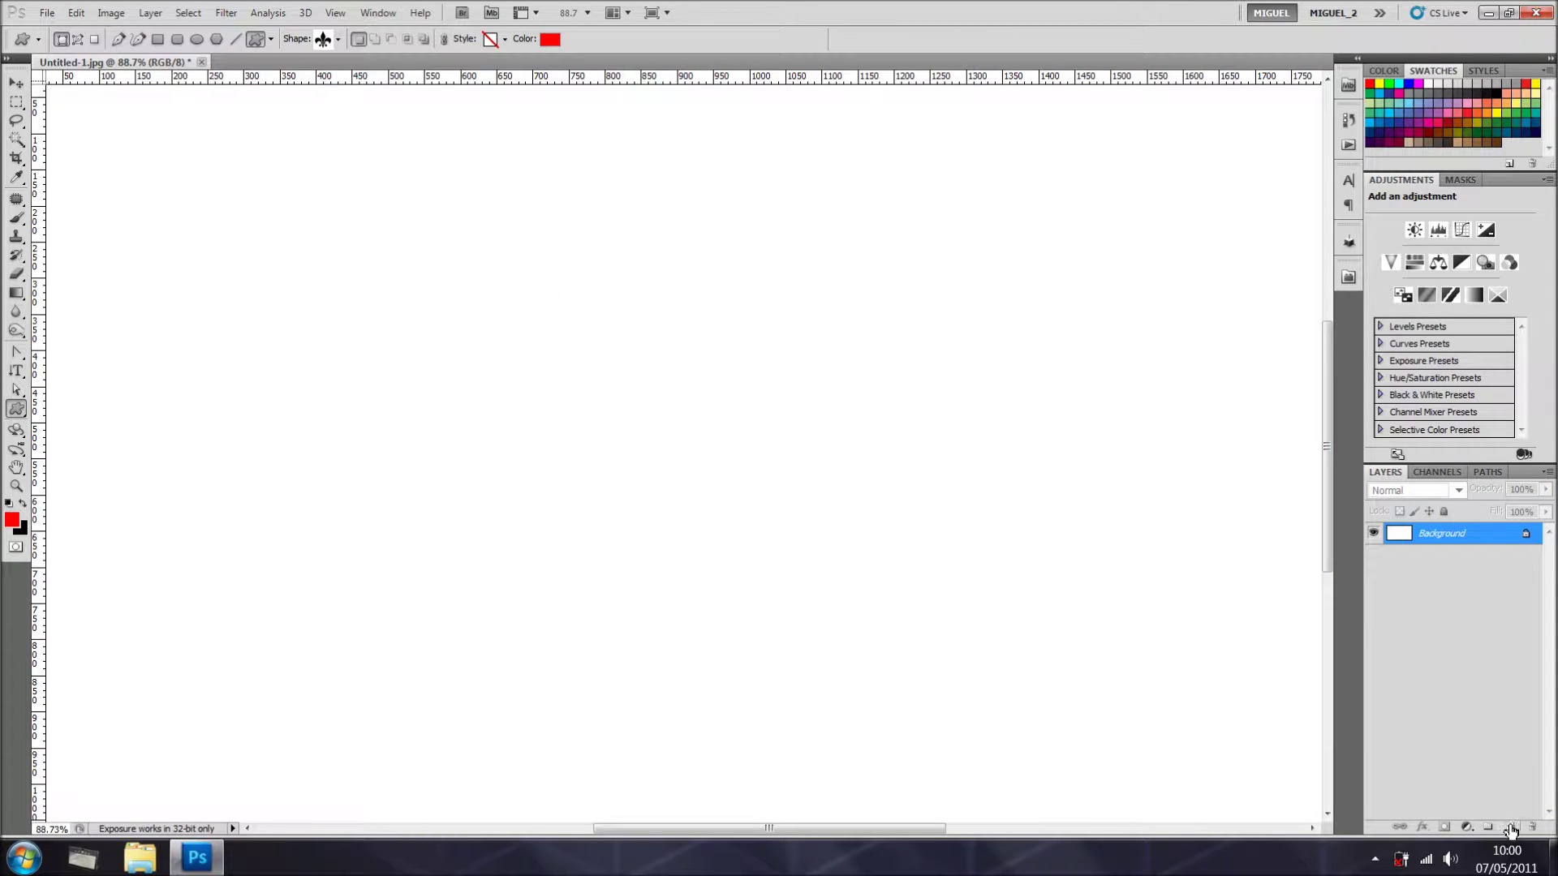
pyautogui.click(1511, 827)
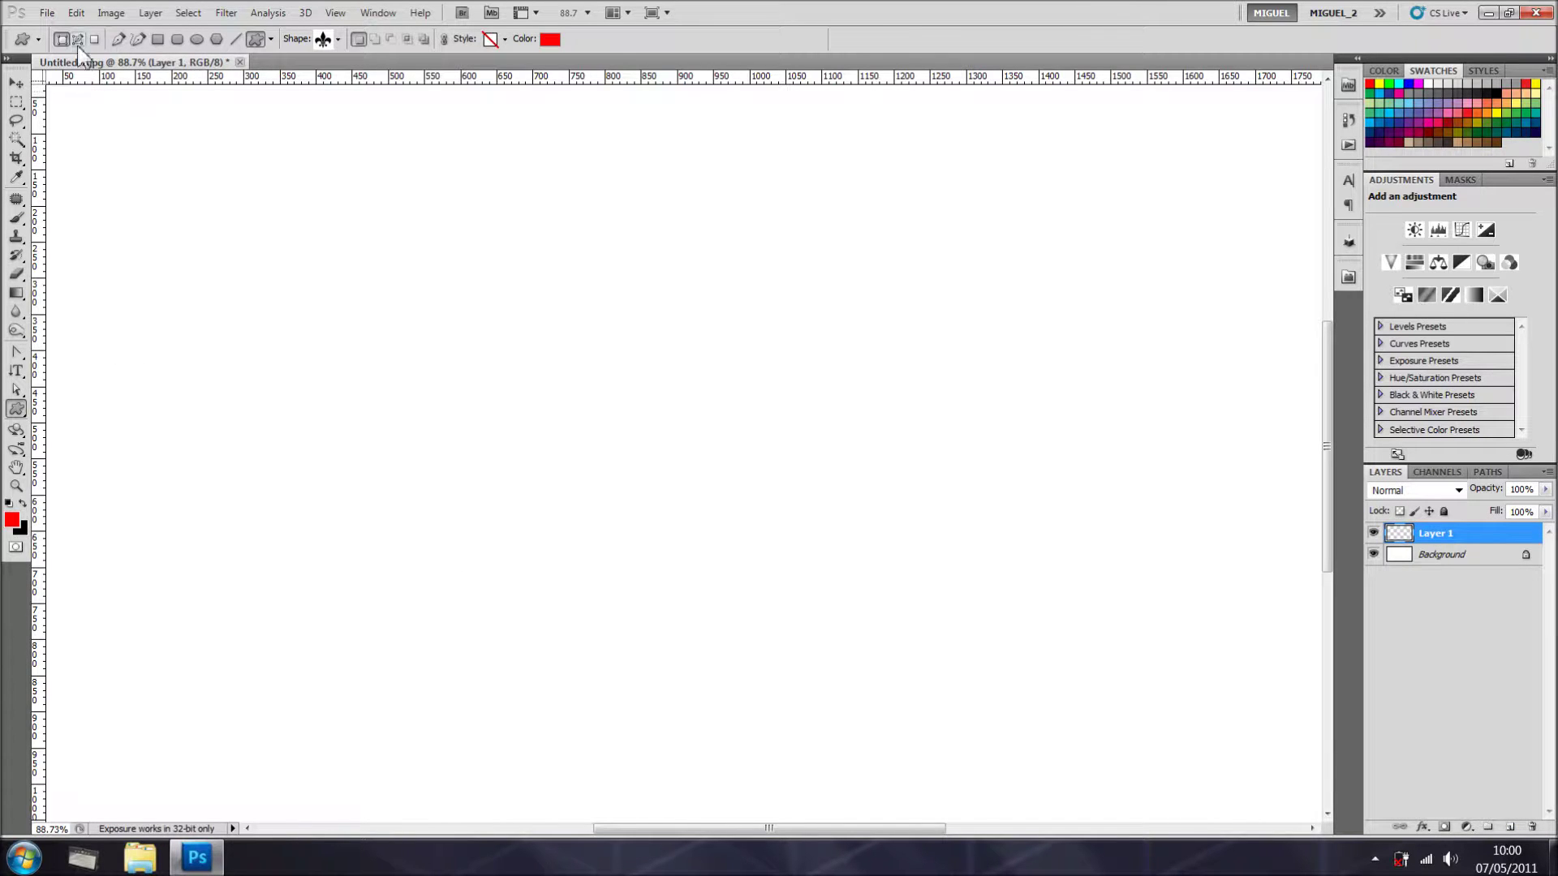
pyautogui.click(78, 40)
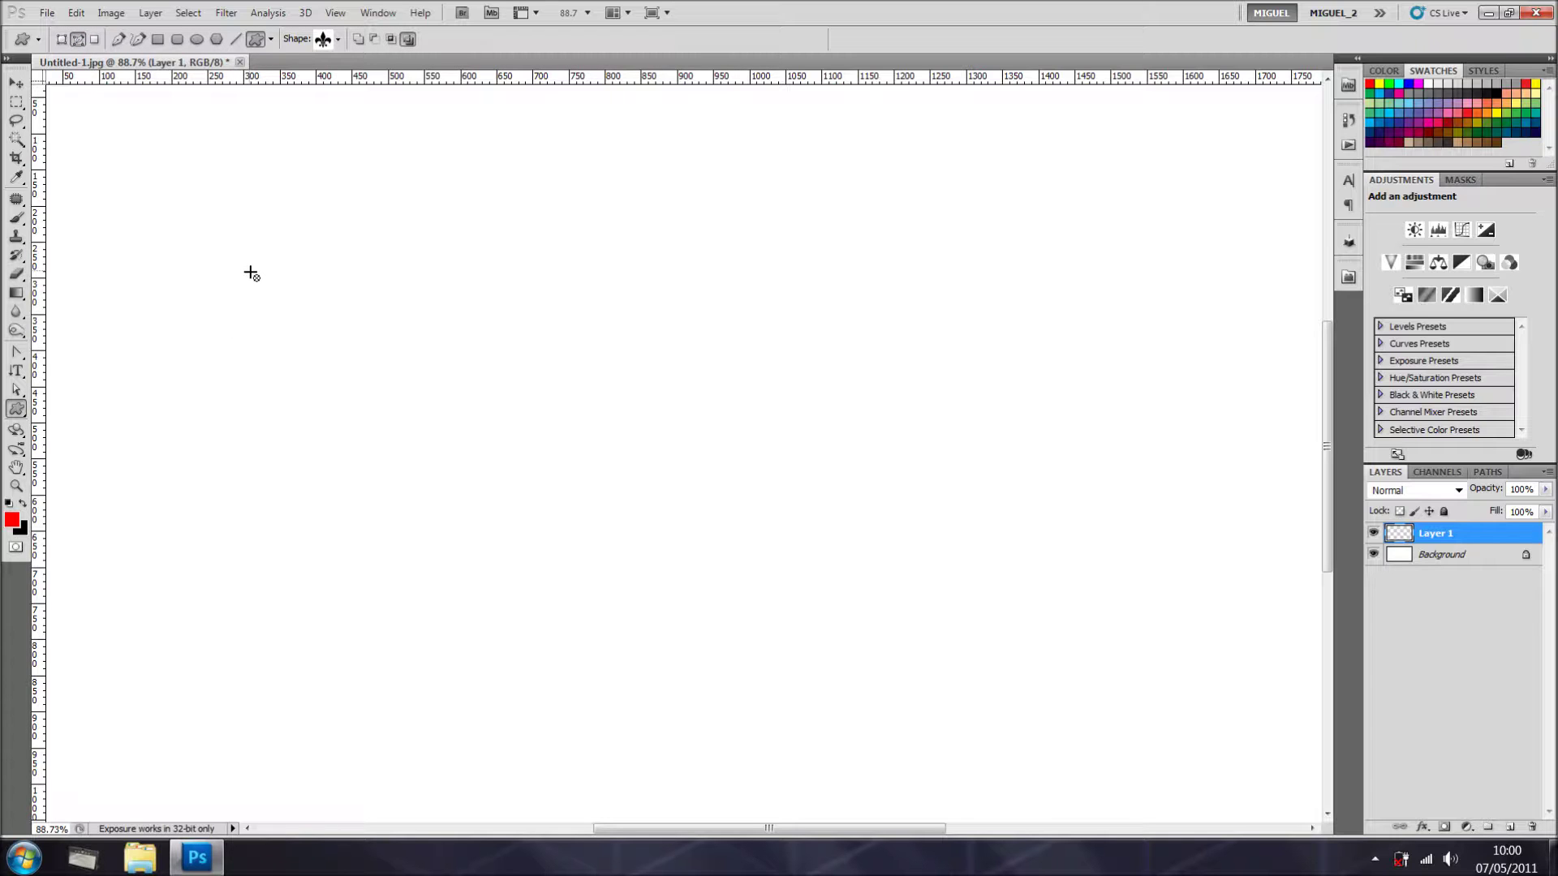
# Step: Draw a fleur-de-lis path outline and save the work path as Path 1
pyautogui.moveTo(250, 274); pyautogui.dragTo(677, 682)
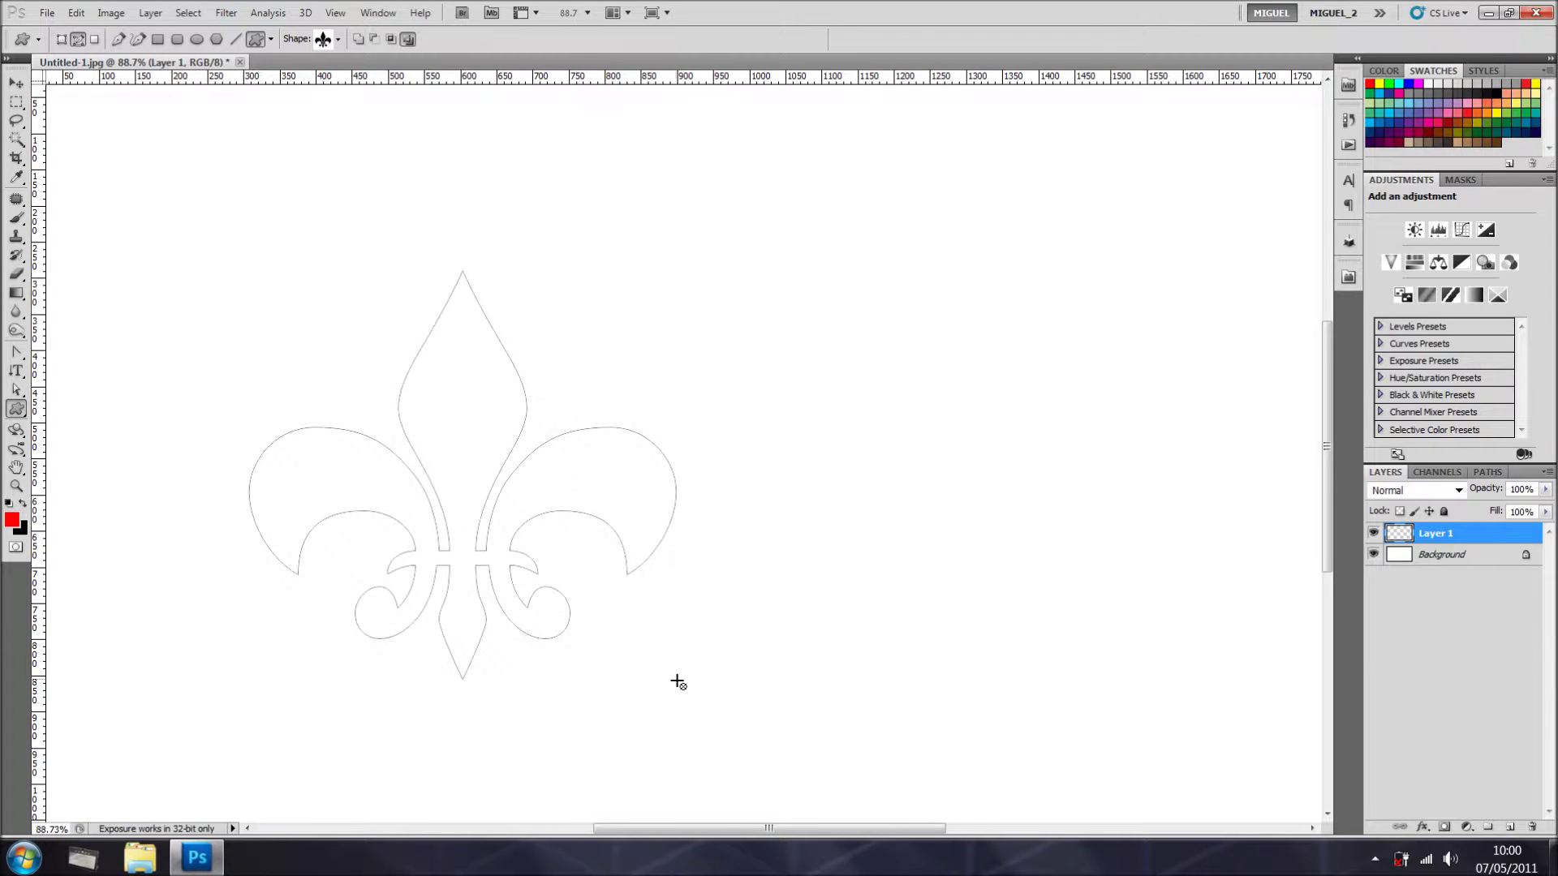
pyautogui.rightClick(453, 396)
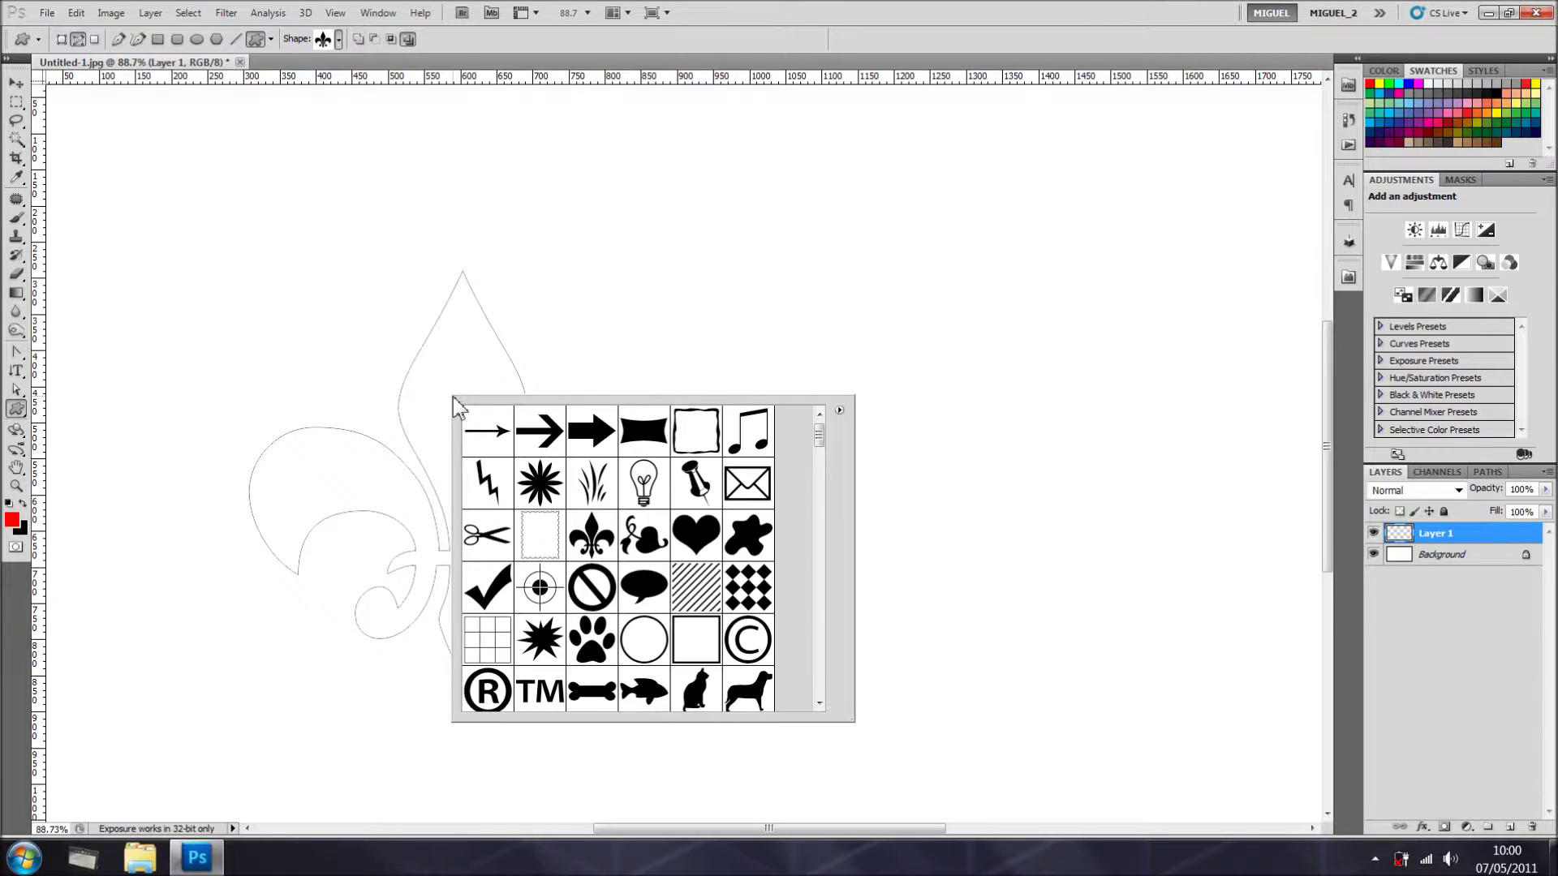
pyautogui.click(462, 371)
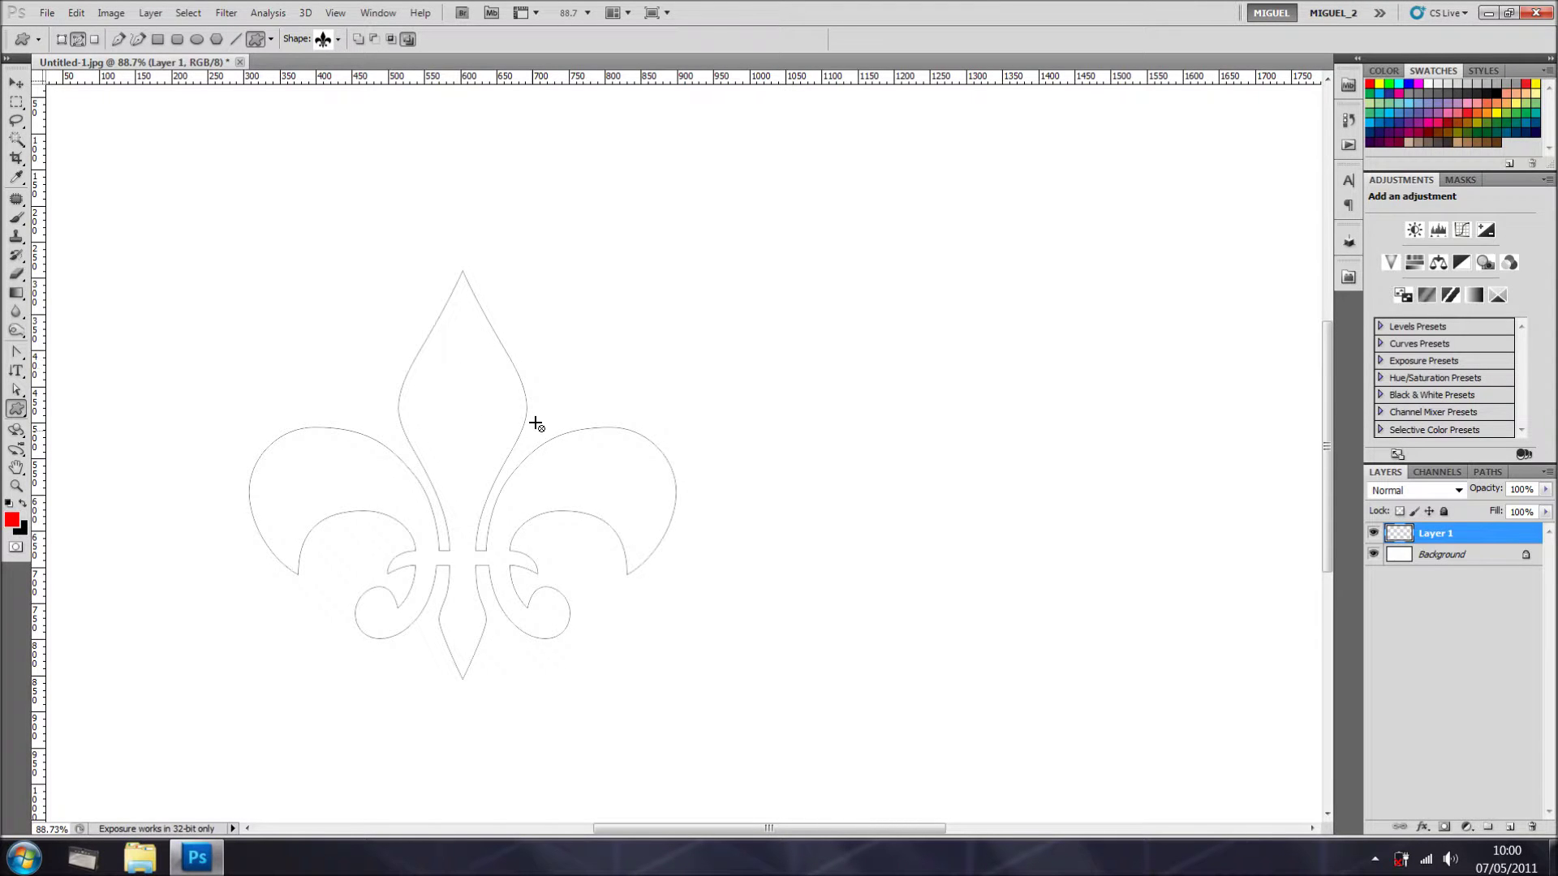
pyautogui.click(1488, 472)
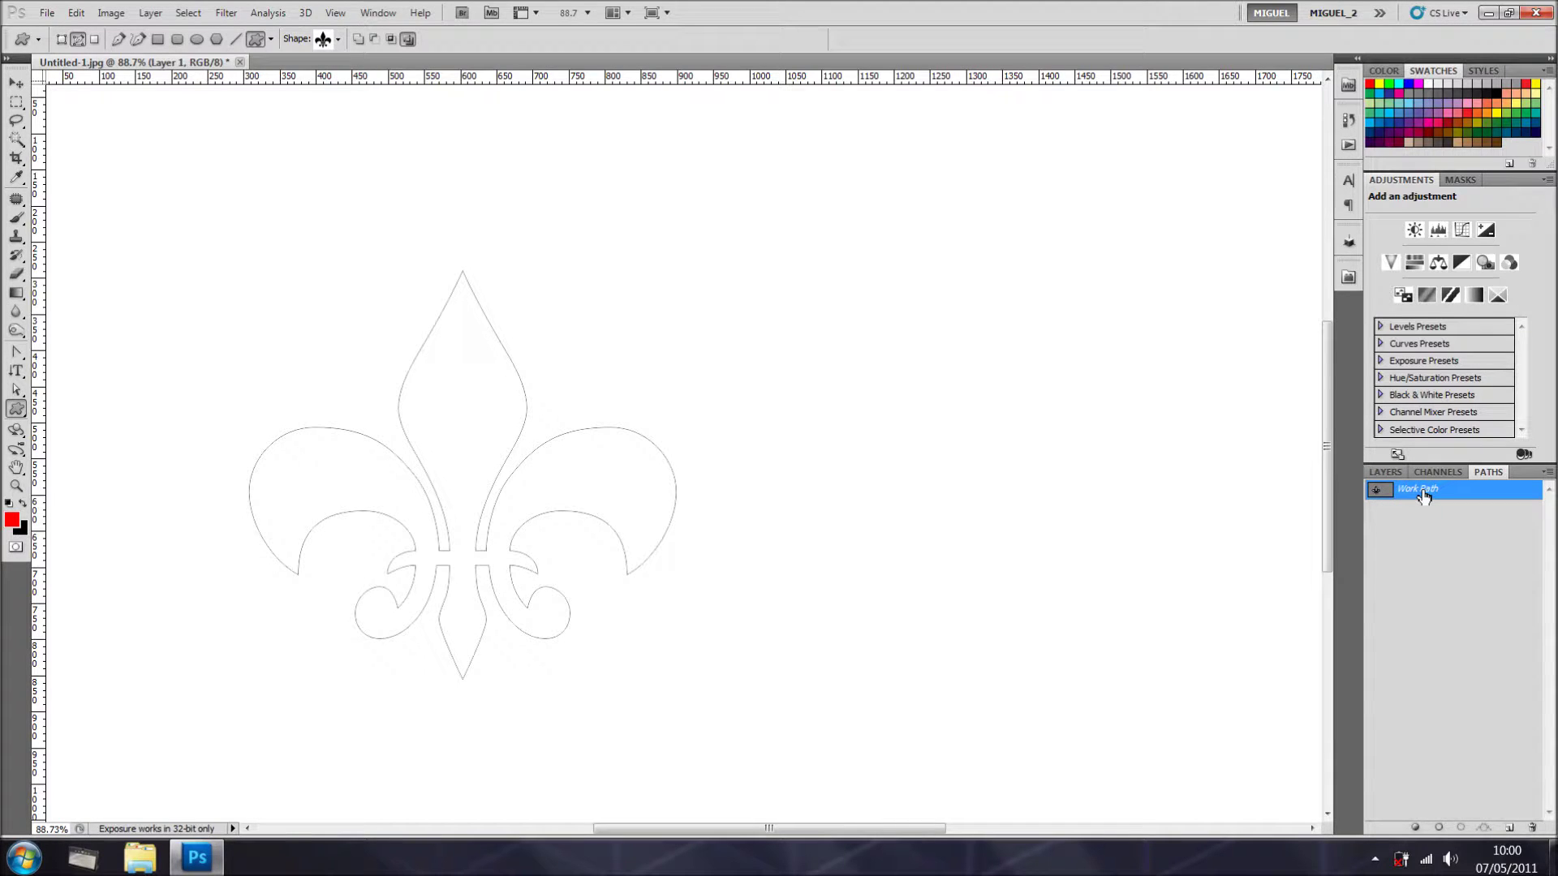
pyautogui.doubleClick(1424, 494)
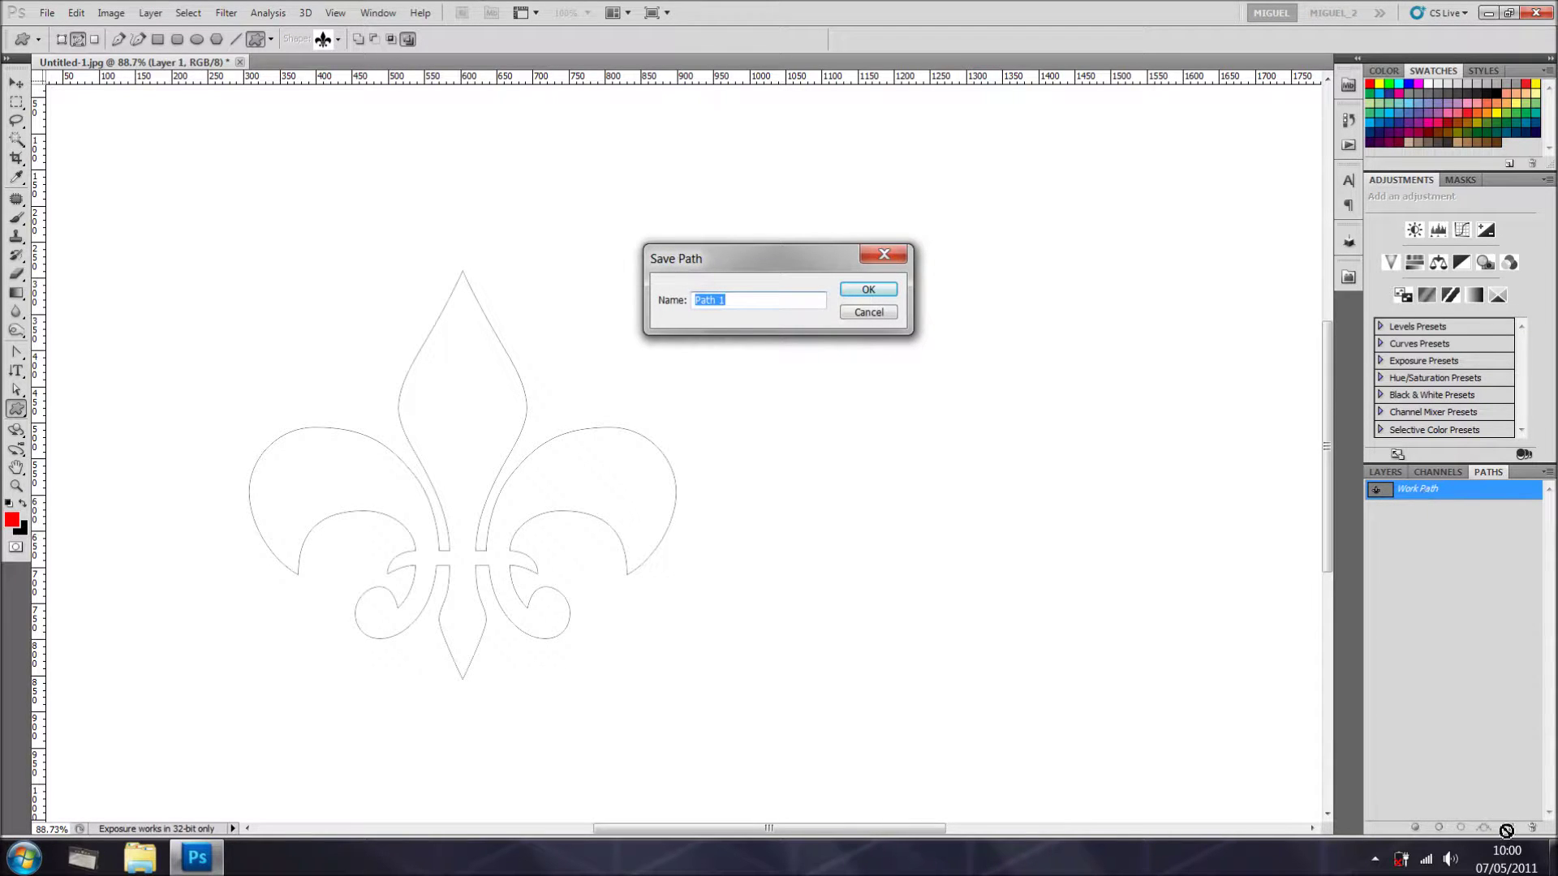
pyautogui.click(868, 290)
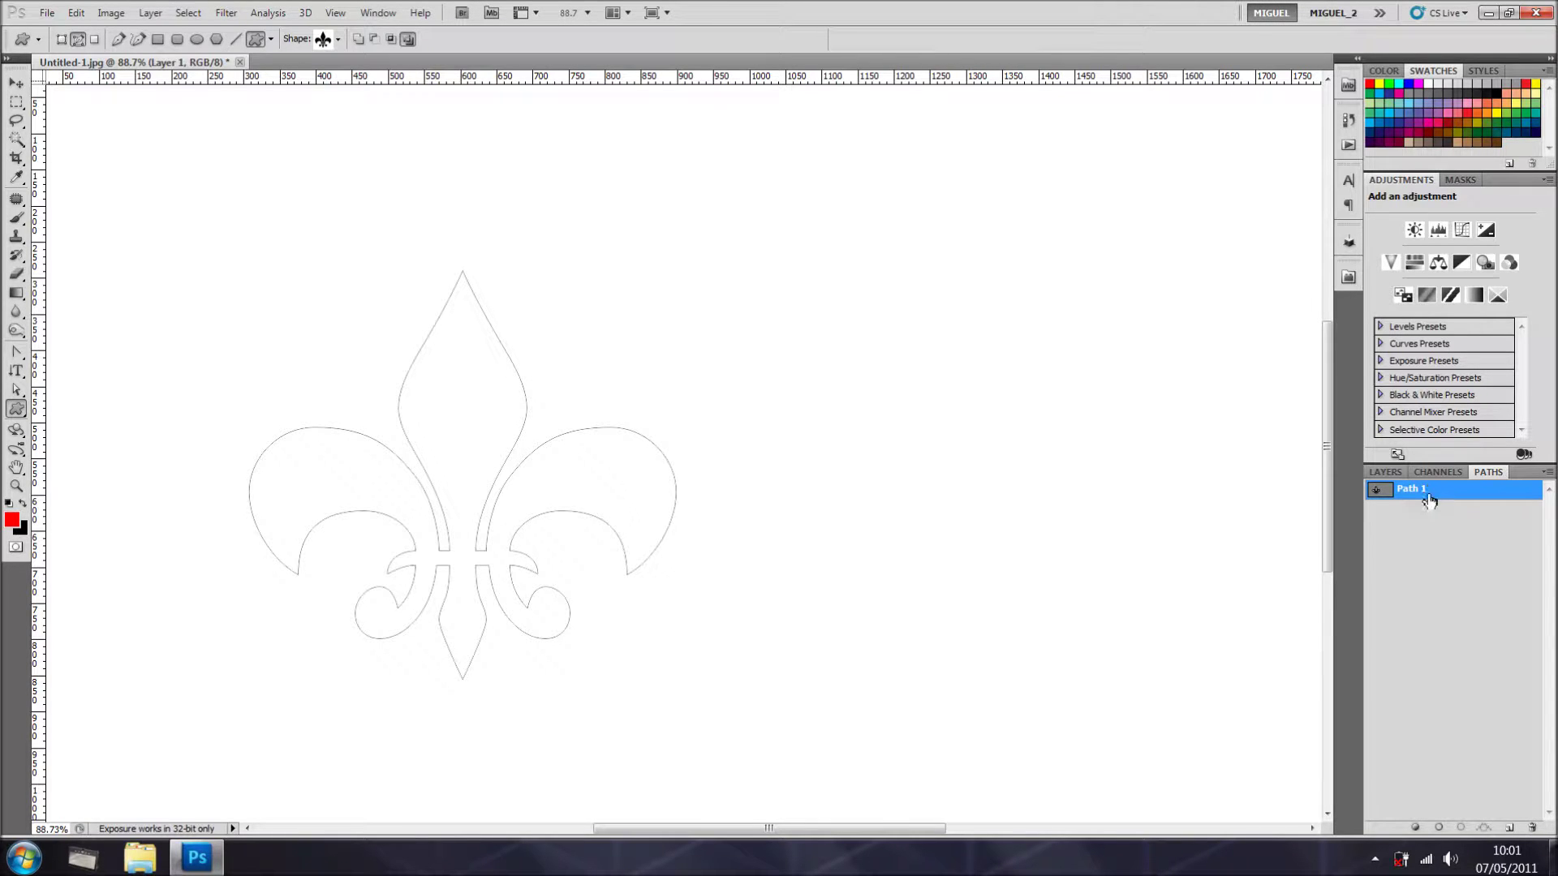
# Step: Fill Path 1 with red on Layer 1, check it, then delete Layer 1
pyautogui.click(1417, 829)
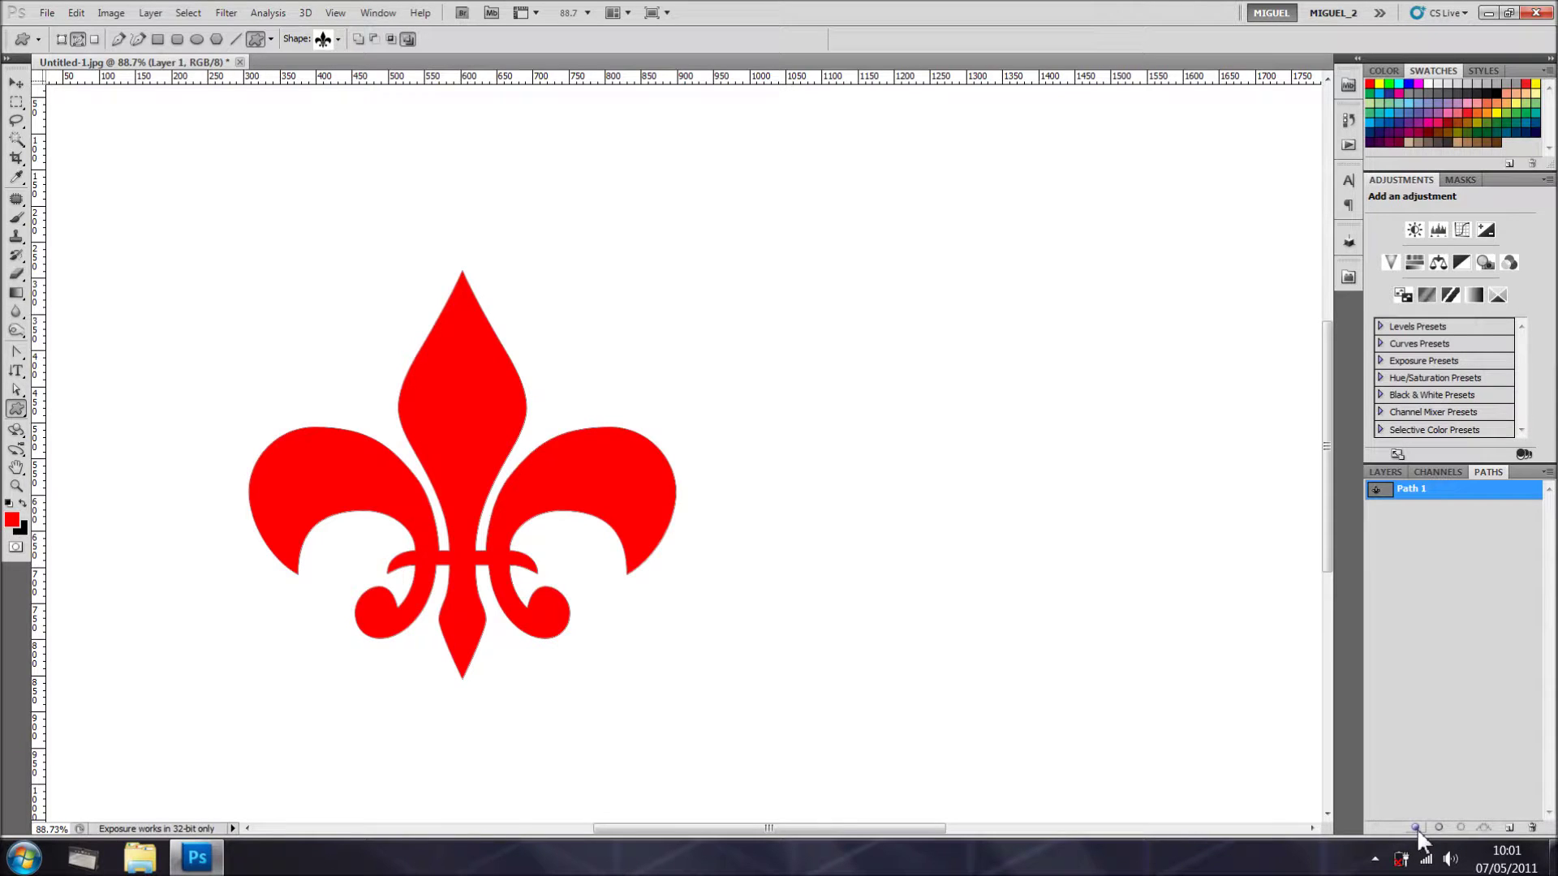
pyautogui.click(1389, 471)
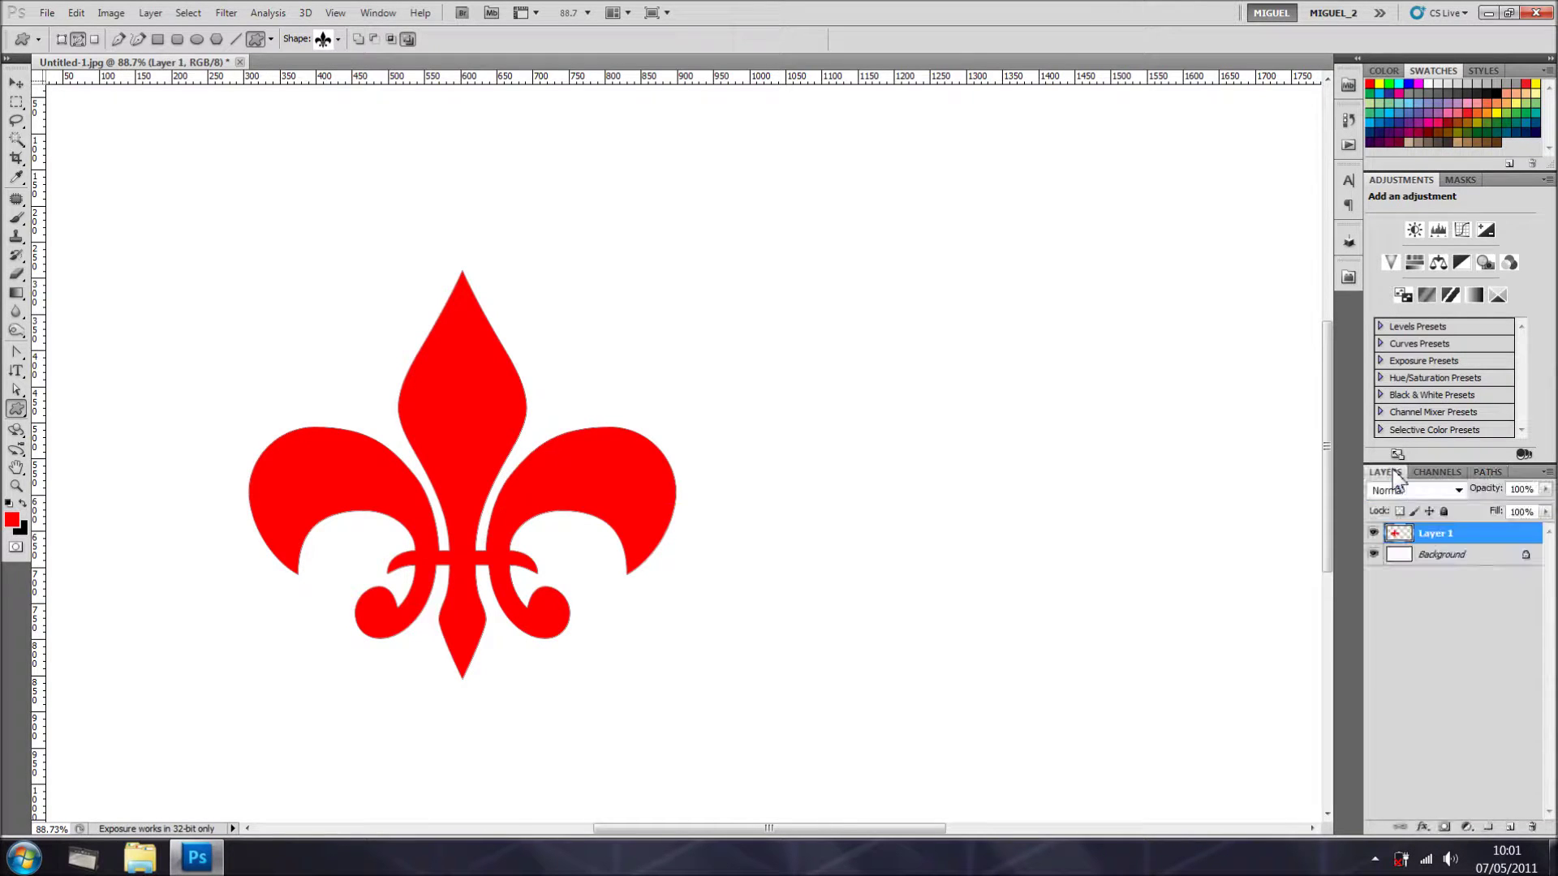
pyautogui.click(1374, 555)
pyautogui.click(1374, 555)
pyautogui.moveTo(1427, 537); pyautogui.dragTo(1534, 827)
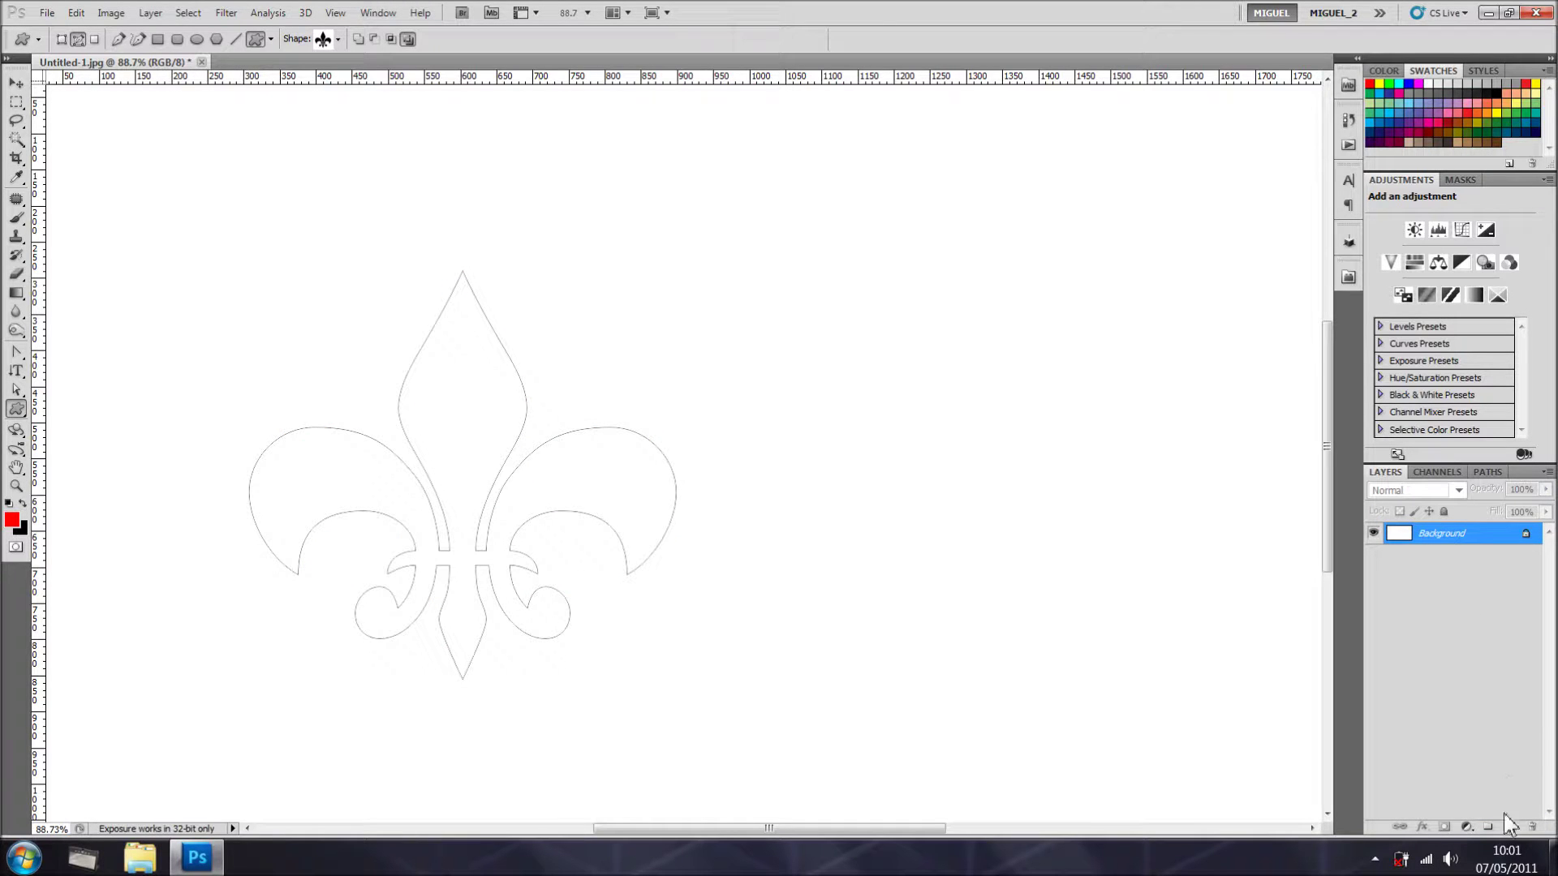
pyautogui.click(1509, 828)
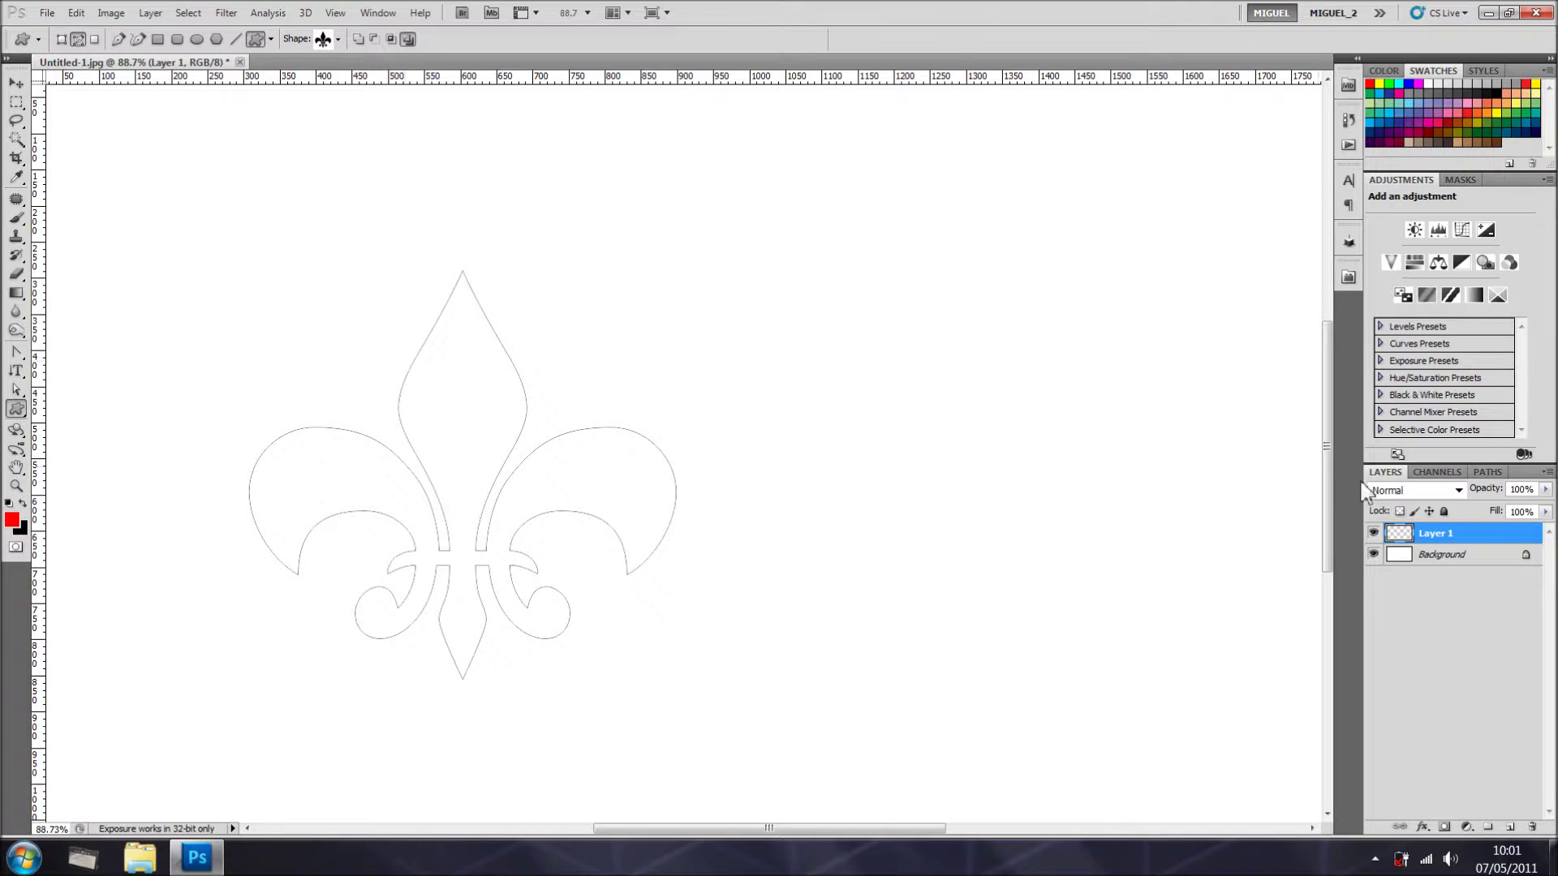
pyautogui.click(1488, 472)
pyautogui.moveTo(1481, 501); pyautogui.dragTo(1532, 828)
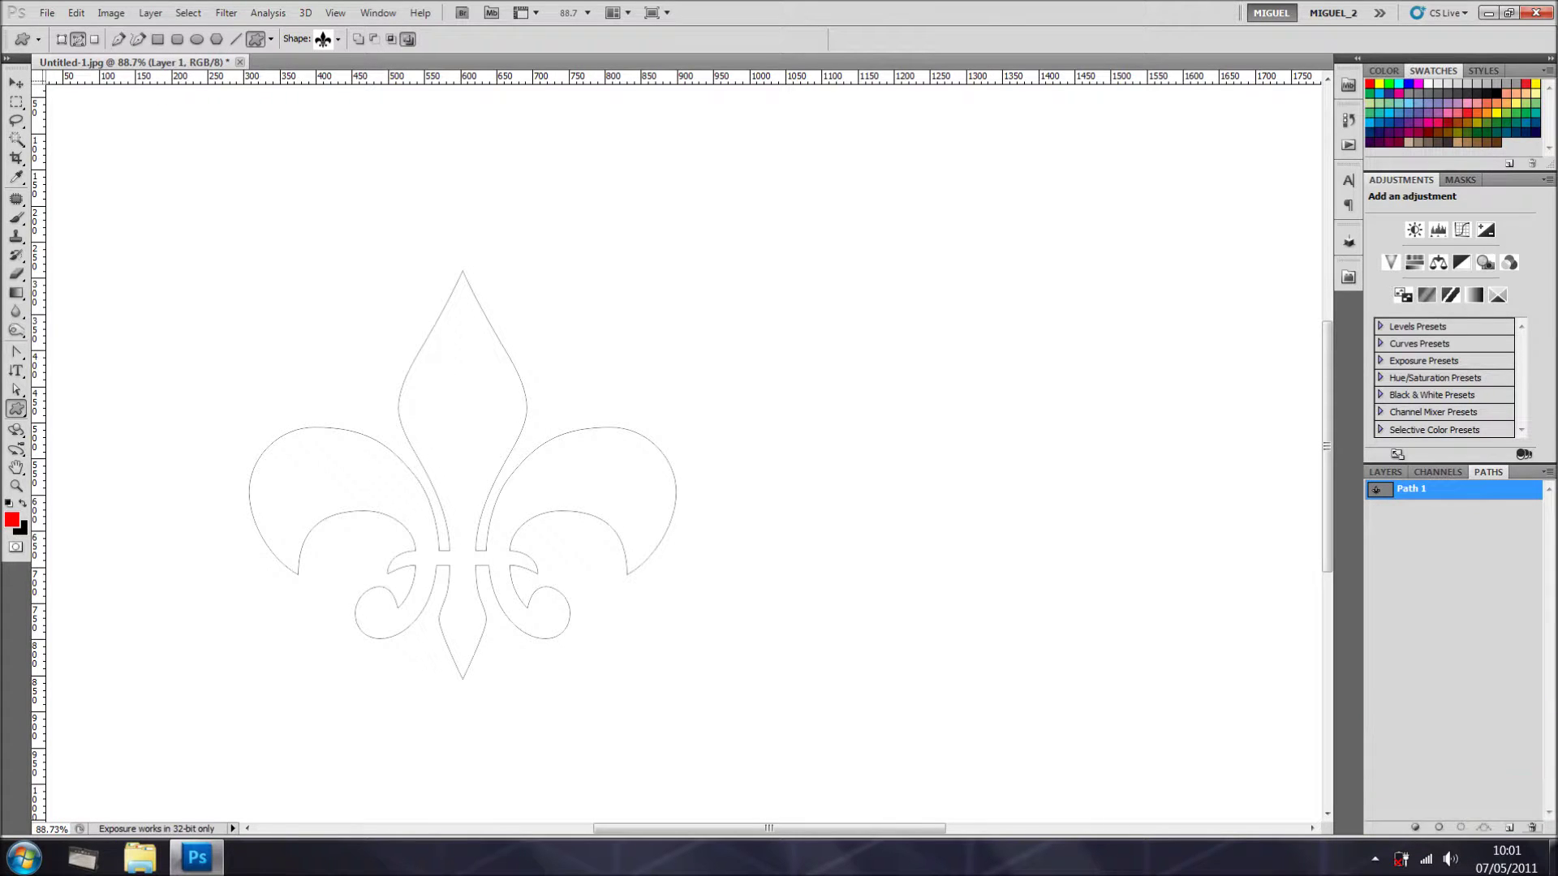
pyautogui.click(1390, 474)
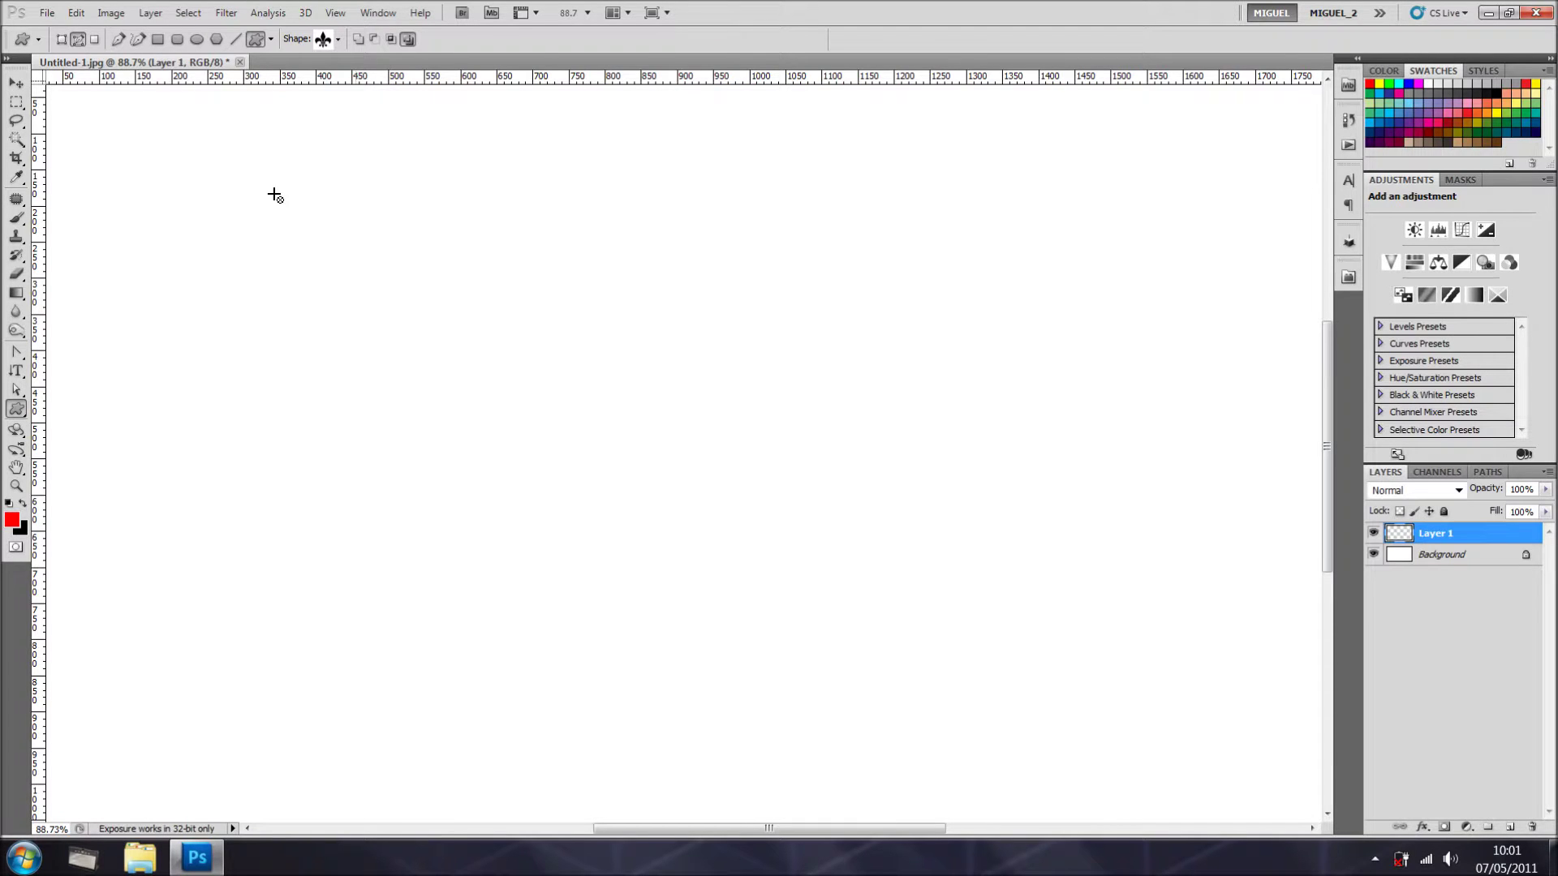
pyautogui.click(94, 40)
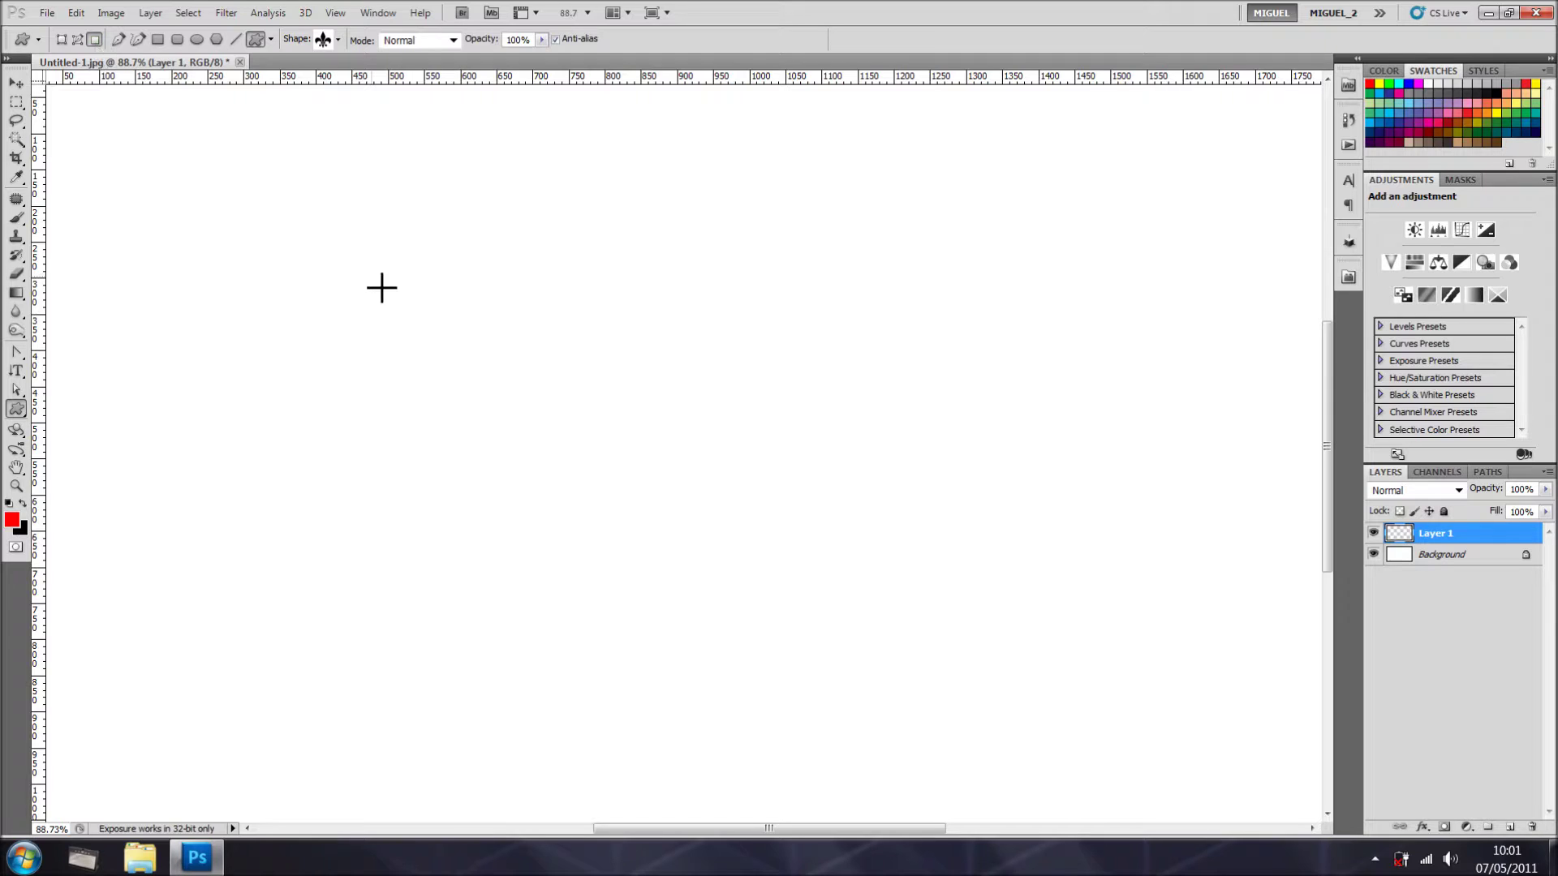
pyautogui.moveTo(317, 273); pyautogui.dragTo(758, 602)
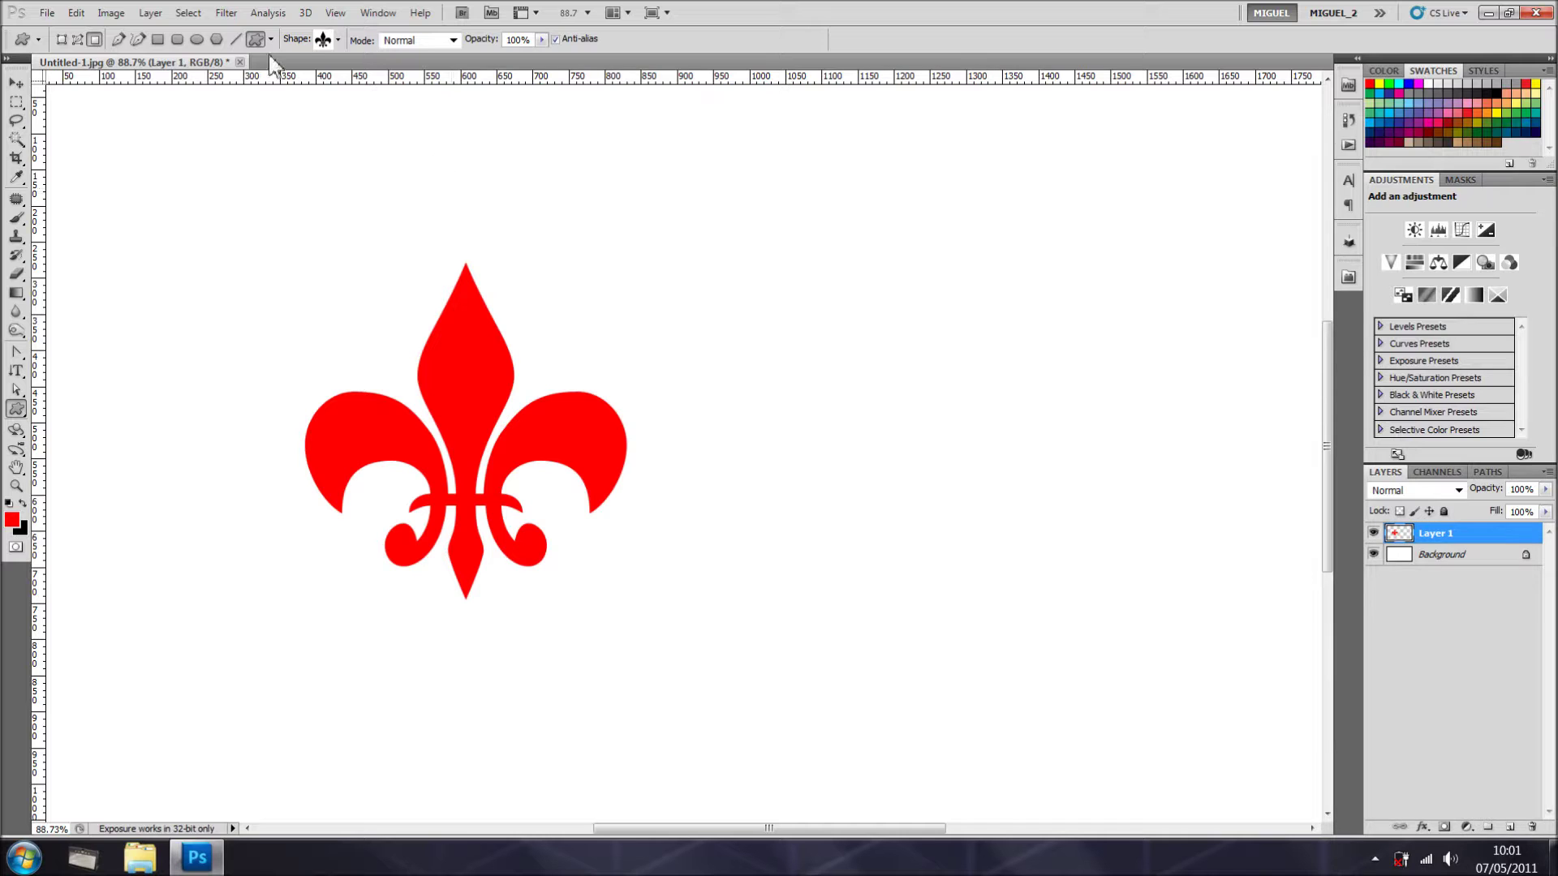
pyautogui.click(338, 41)
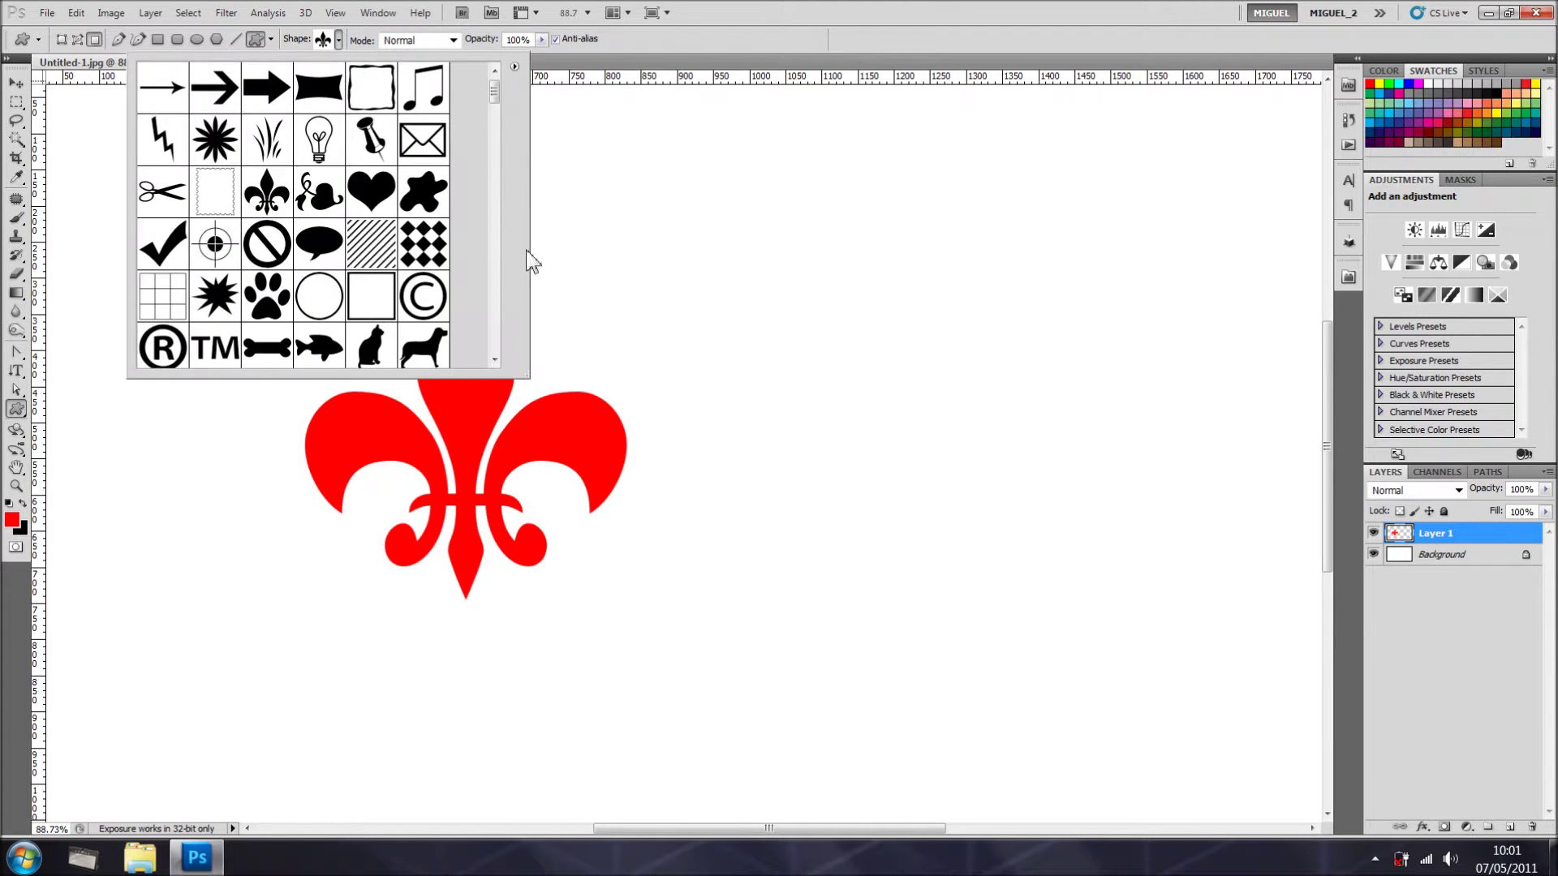
pyautogui.scroll(-5, 497, 126)
pyautogui.scroll(6, 500, 123)
pyautogui.click(515, 68)
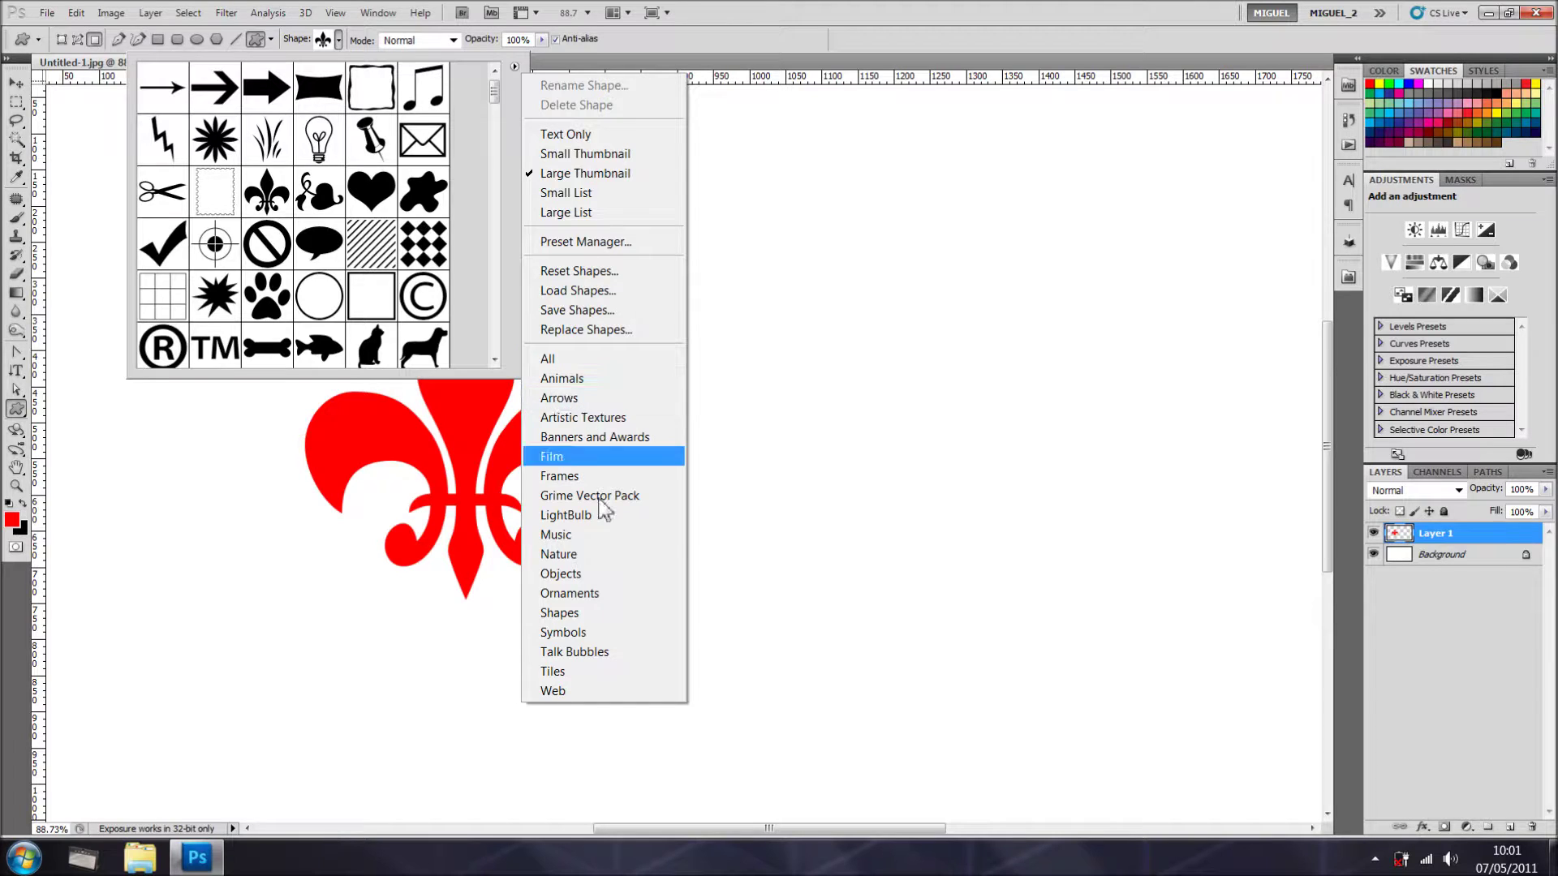
pyautogui.click(552, 55)
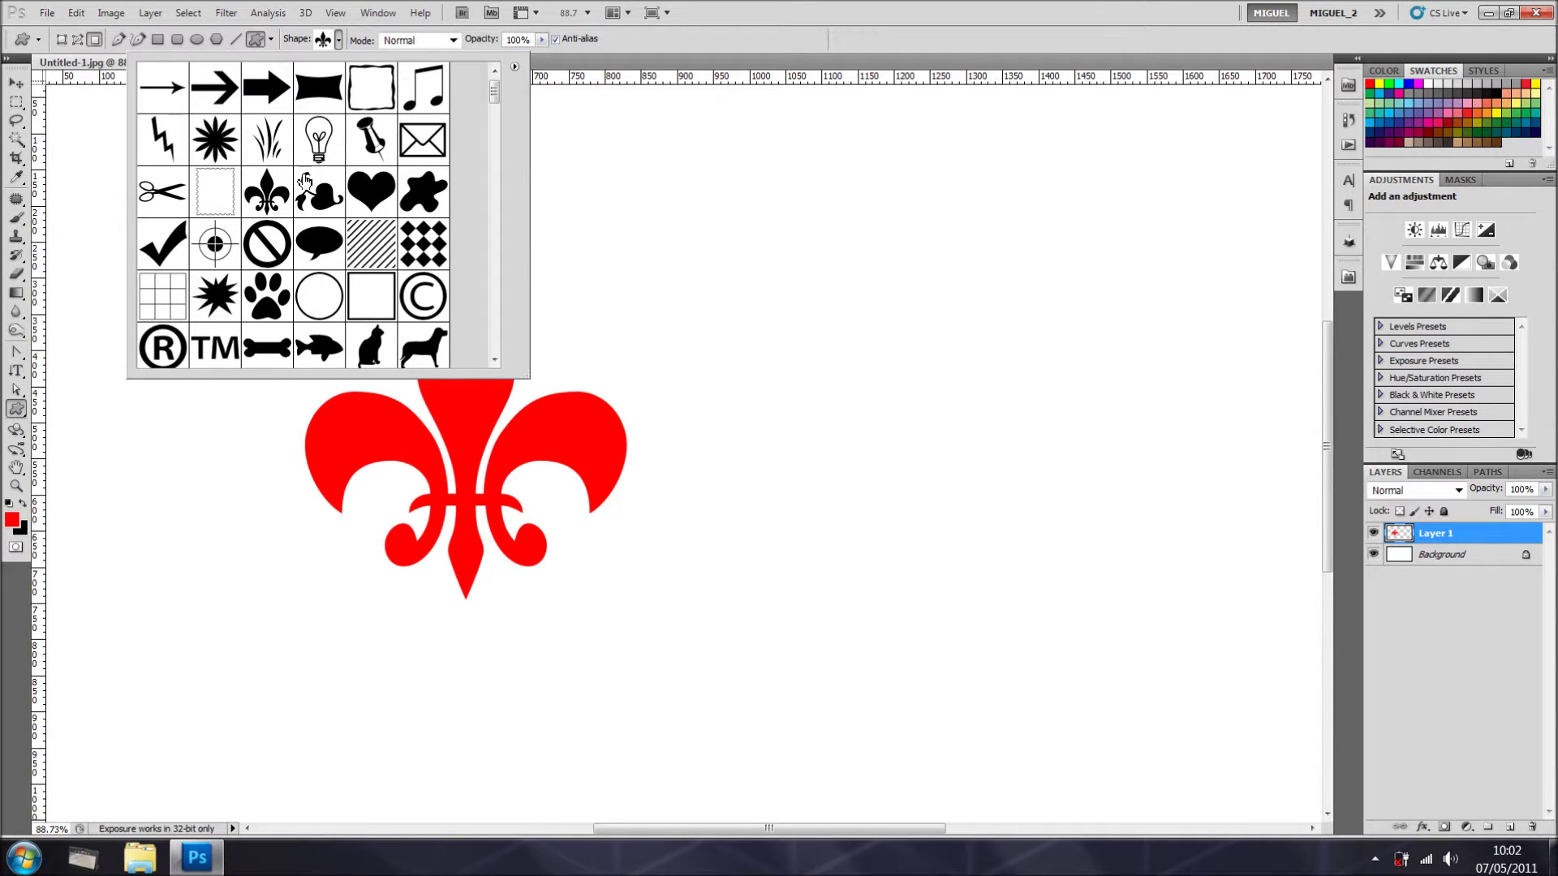
pyautogui.click(582, 58)
# Step: Draw a red square shape layer right of the fleur-de-lis with the Rectangle Tool
pyautogui.rightClick(16, 408)
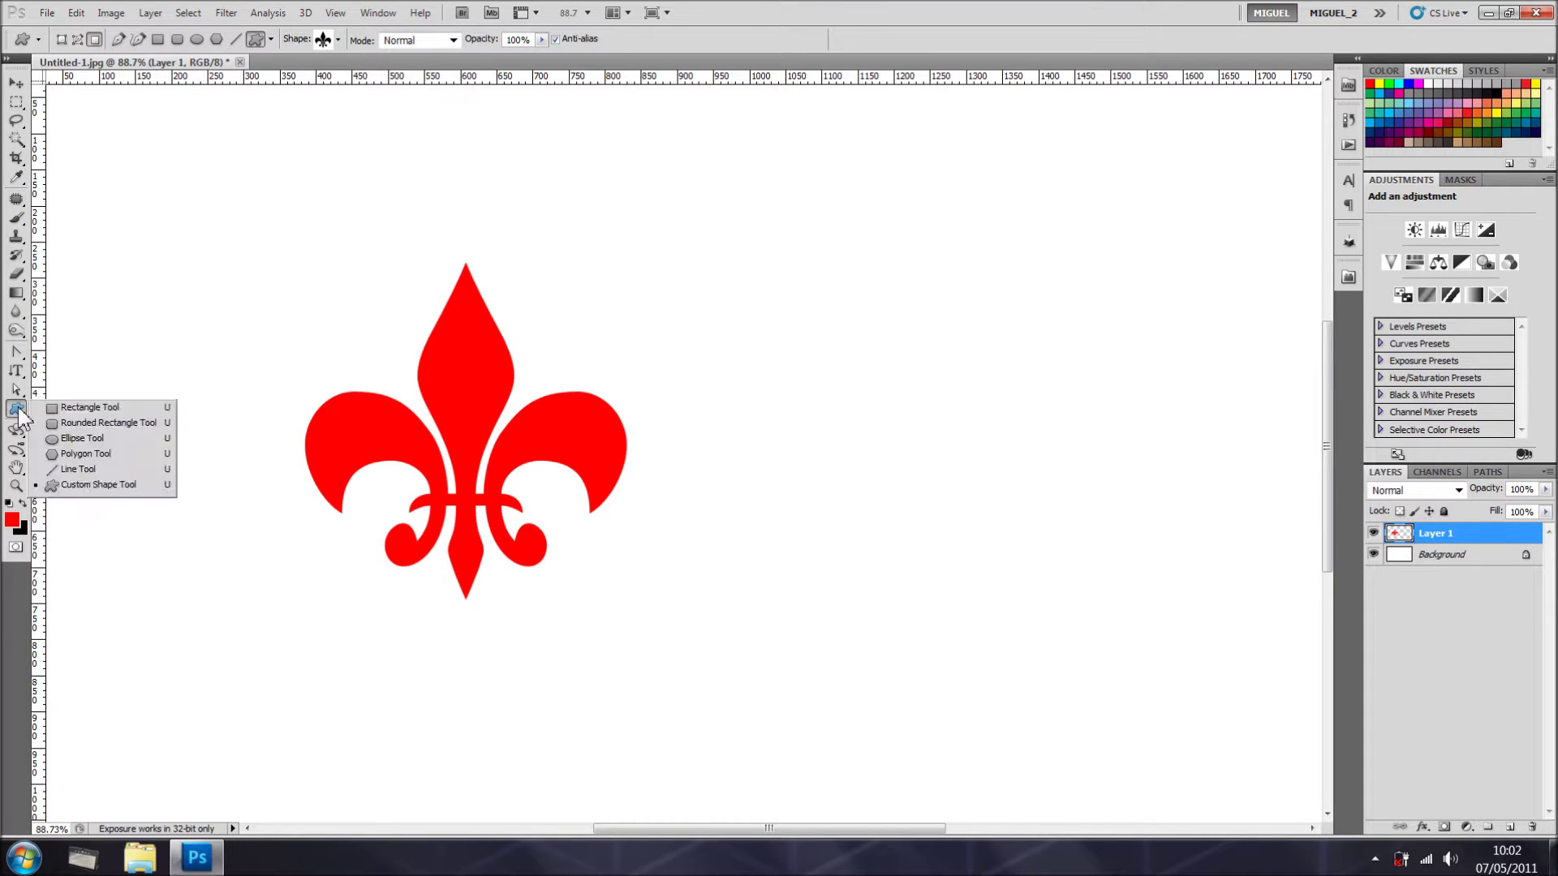
pyautogui.click(68, 411)
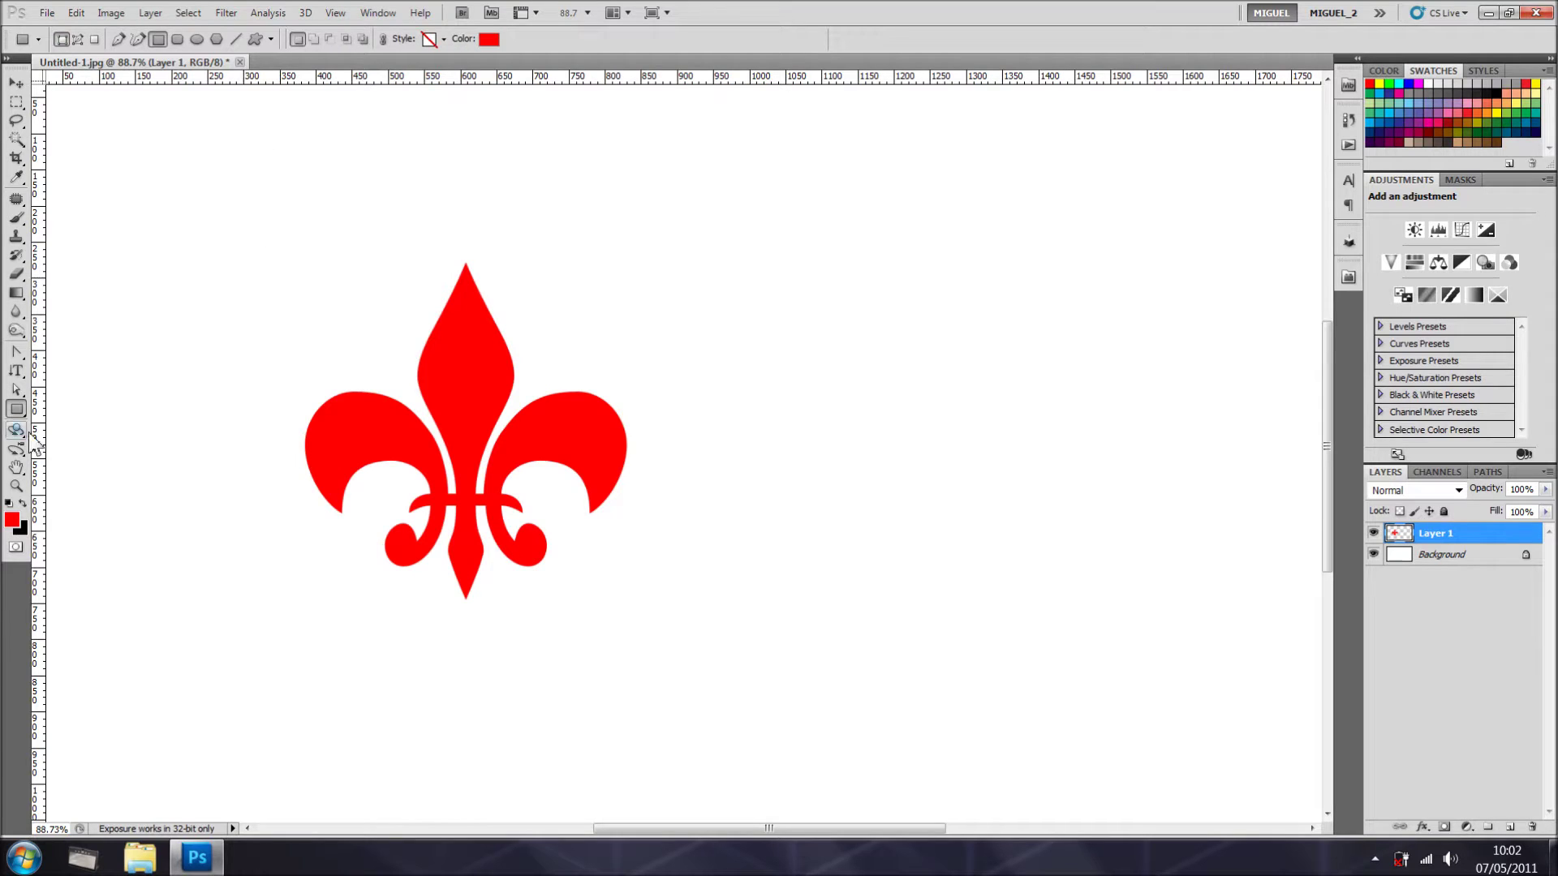
pyautogui.moveTo(714, 307); pyautogui.dragTo(943, 508)
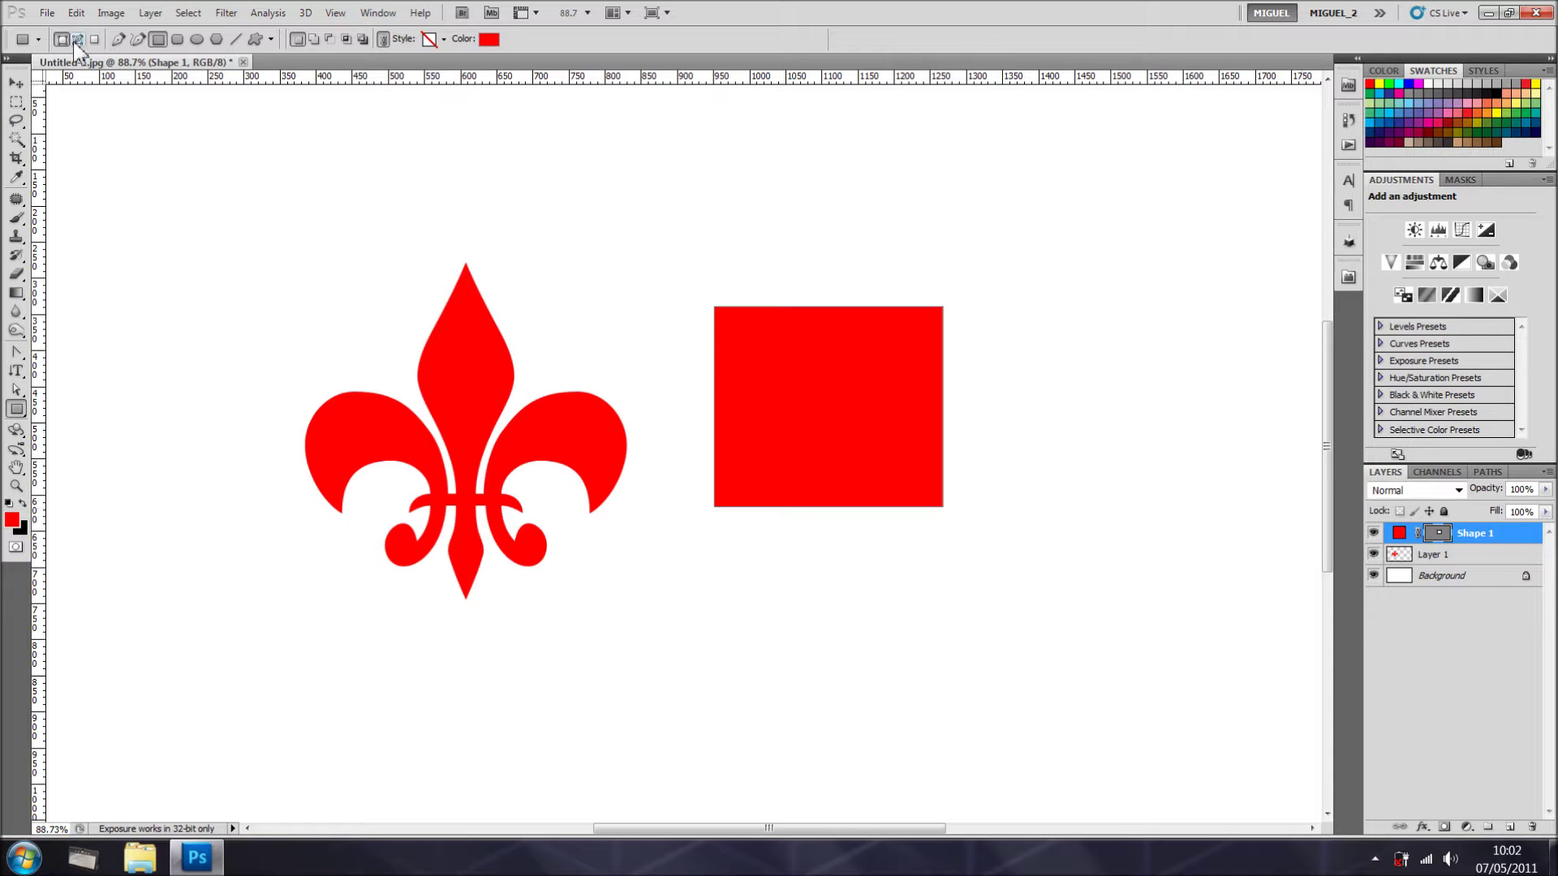
# Step: Draw a trial rectangle path below the square, skew one anchor, then undo it
pyautogui.click(77, 39)
pyautogui.moveTo(644, 596); pyautogui.dragTo(853, 731)
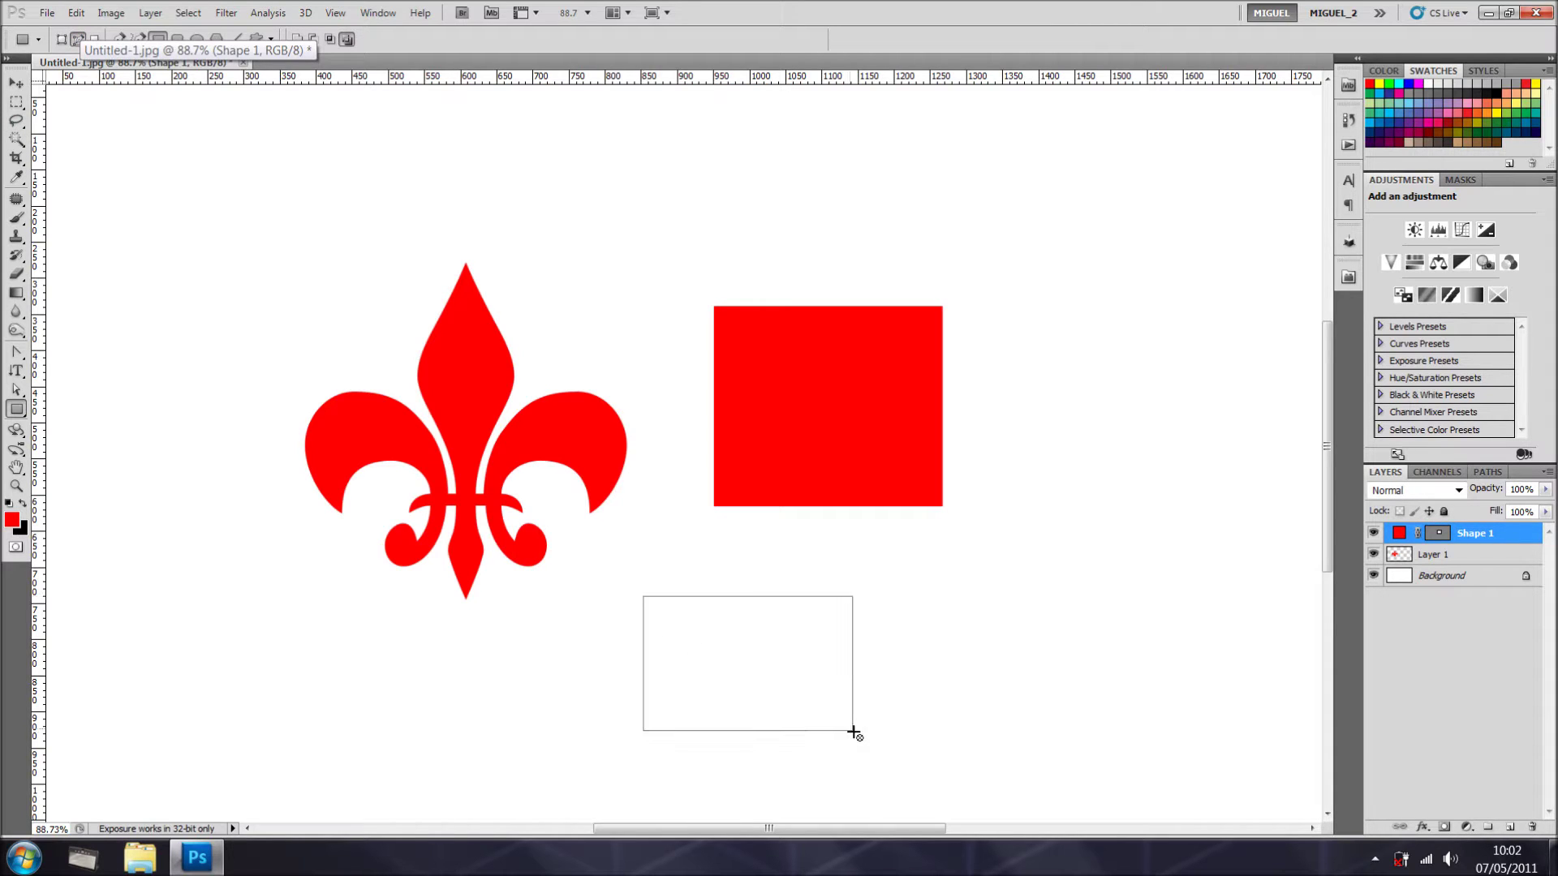
pyautogui.click(16, 390)
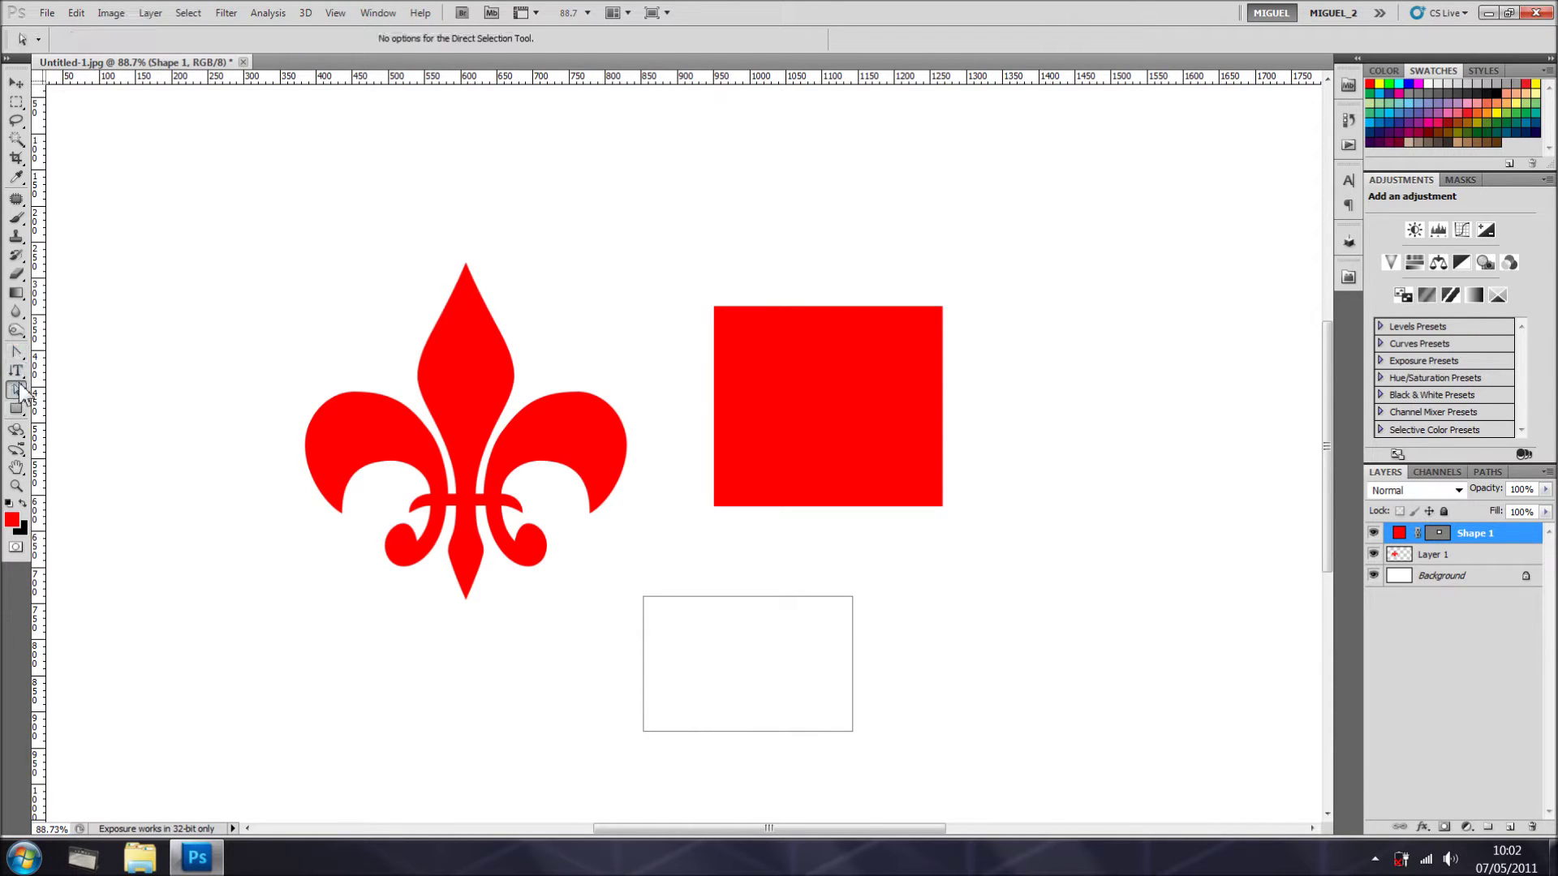
pyautogui.moveTo(656, 750); pyautogui.dragTo(697, 667)
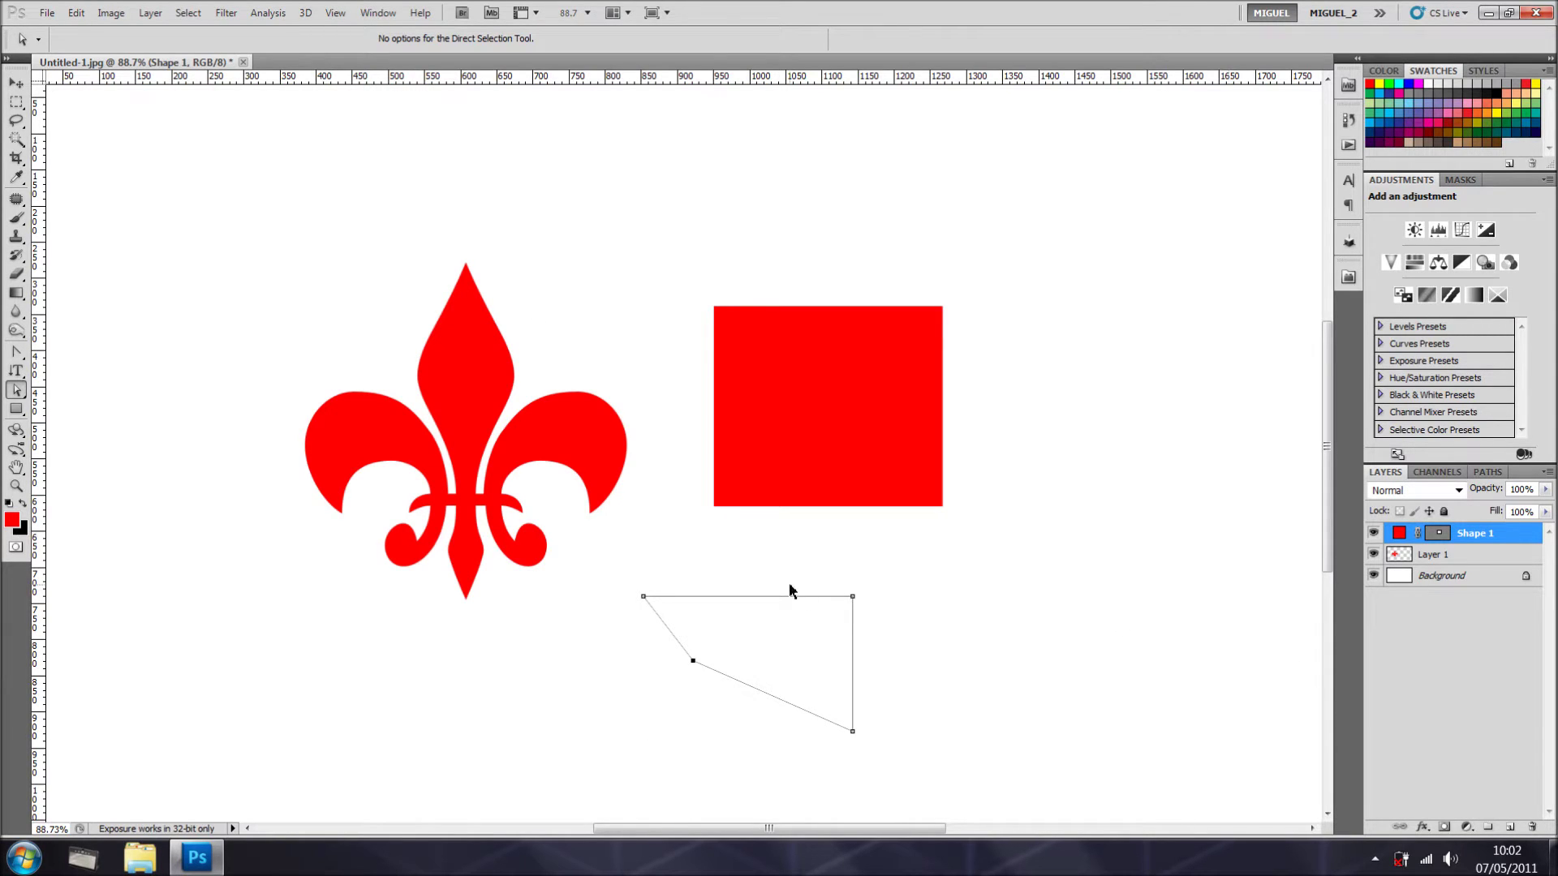
pyautogui.hotkey('ctrl', 'alt', 'z')
pyautogui.hotkey('ctrl', 'alt', 'z')
pyautogui.hotkey('ctrl', 'alt', 'z')
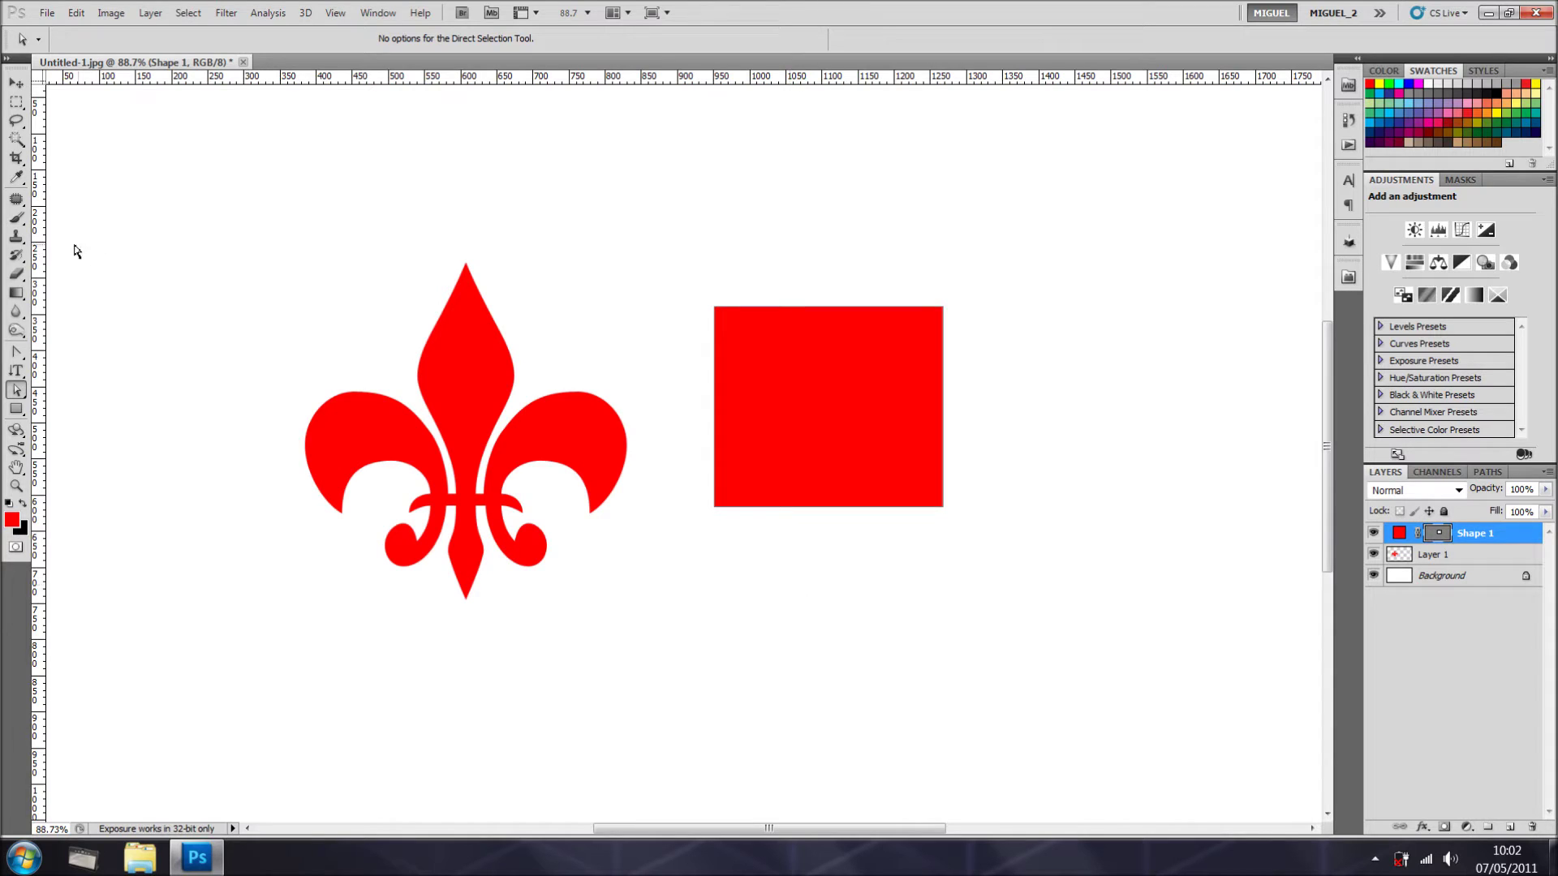
# Step: Try Fill Pixels on the square, decline rasterizing Shape 1, and add a new empty Layer 2
pyautogui.click(21, 411)
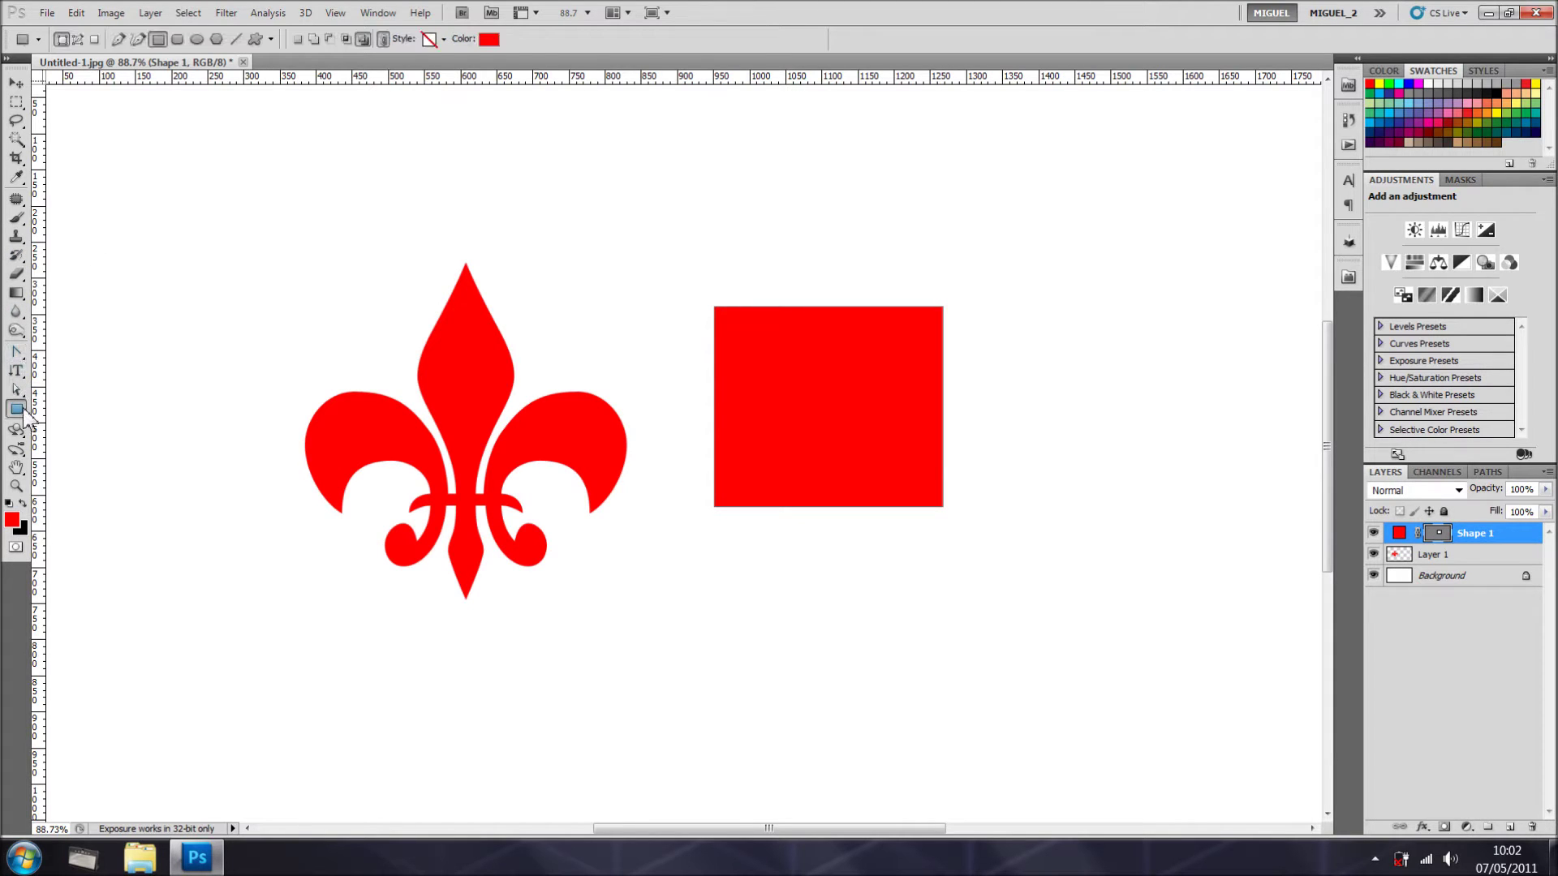
pyautogui.click(94, 39)
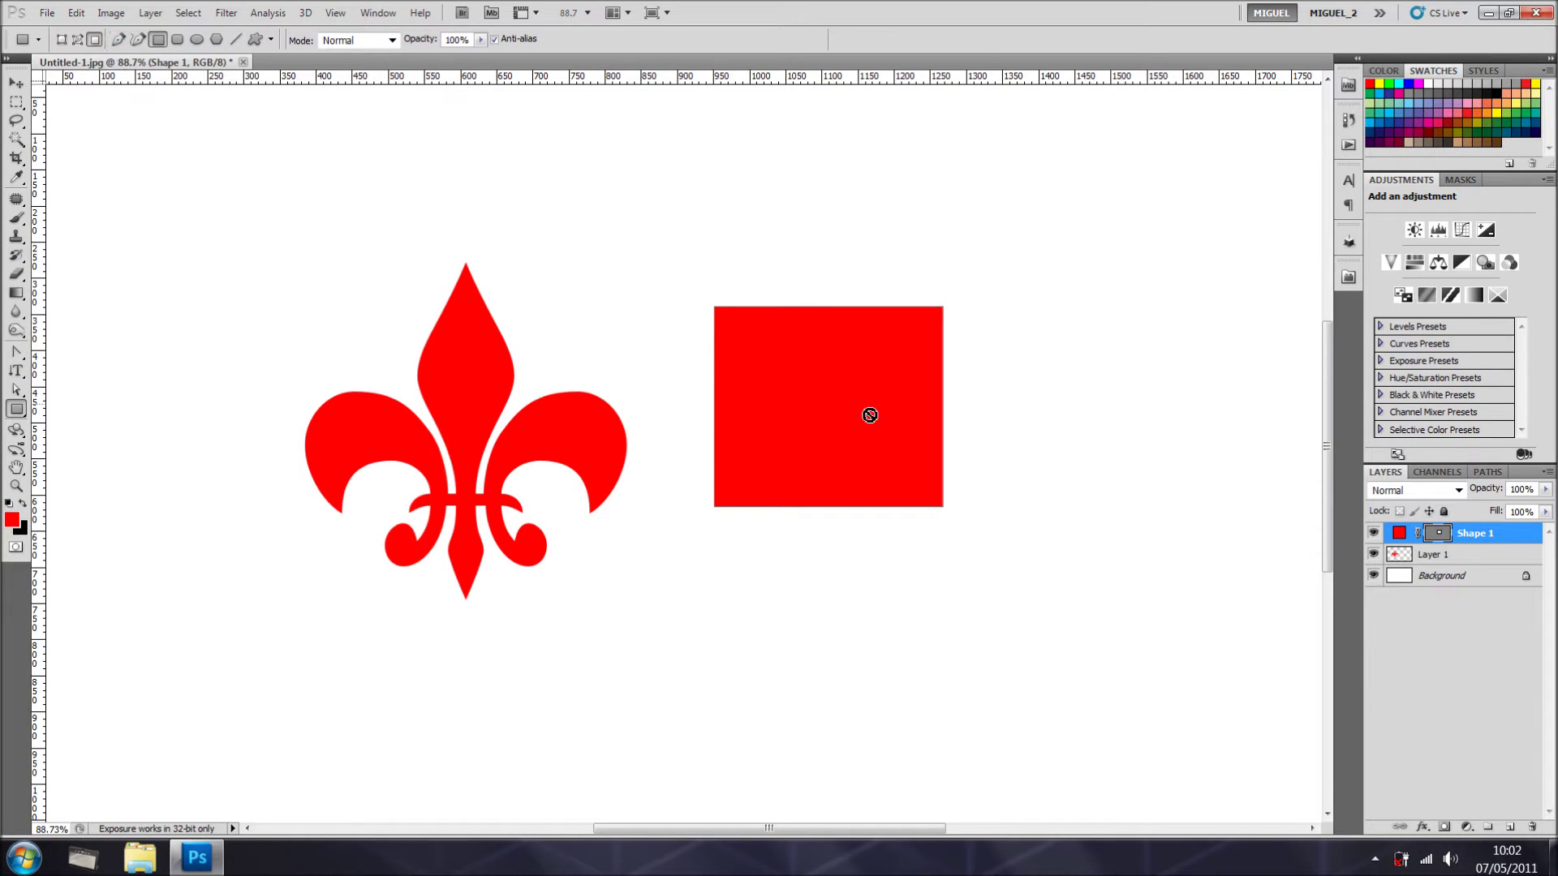
pyautogui.click(807, 339)
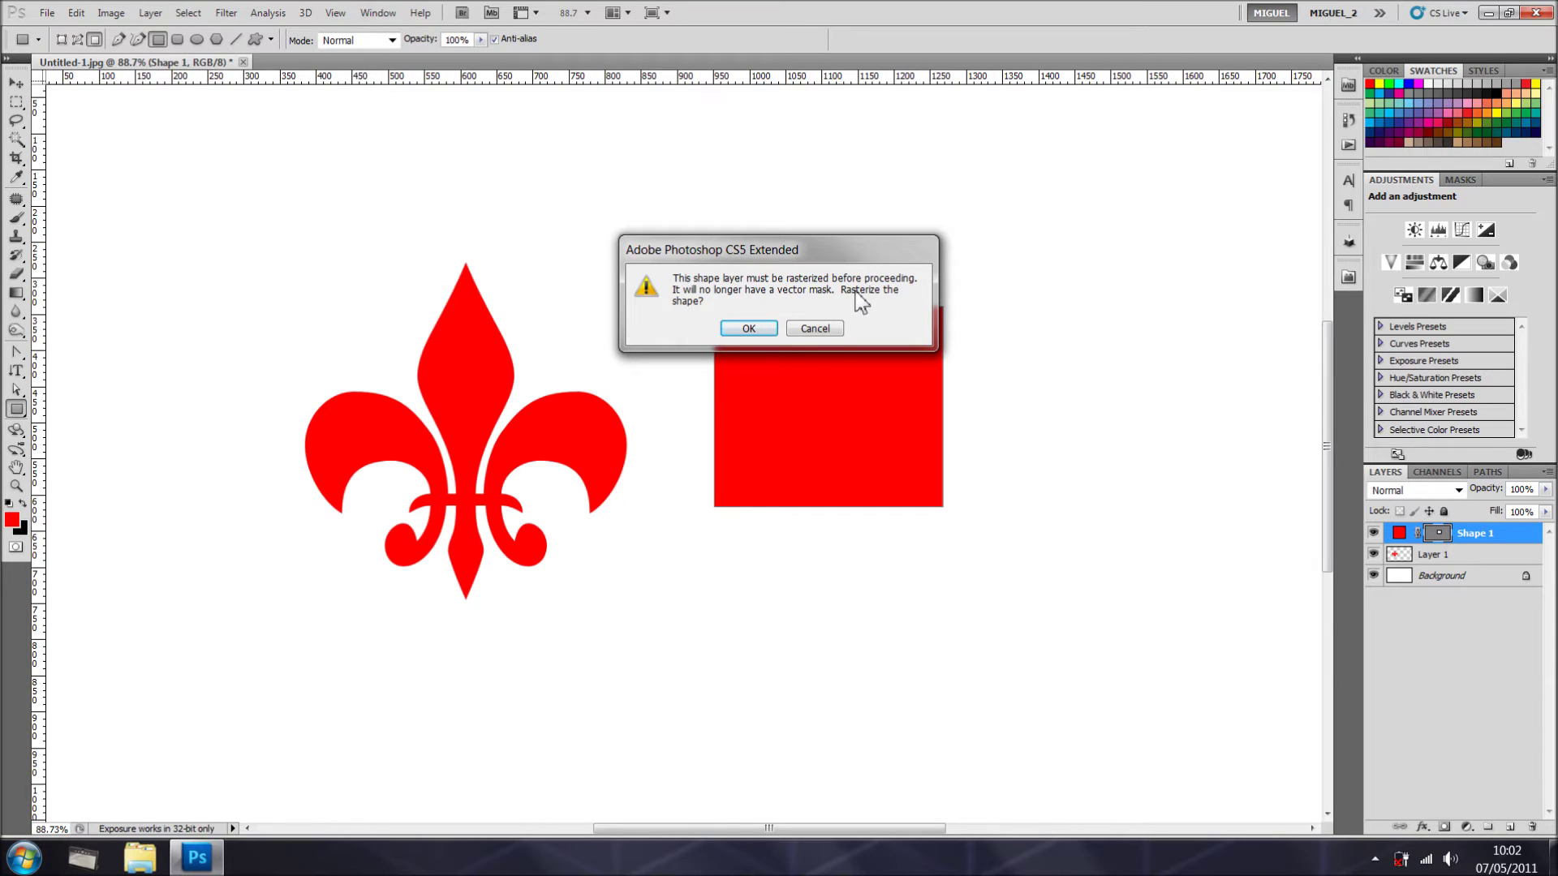
pyautogui.click(816, 330)
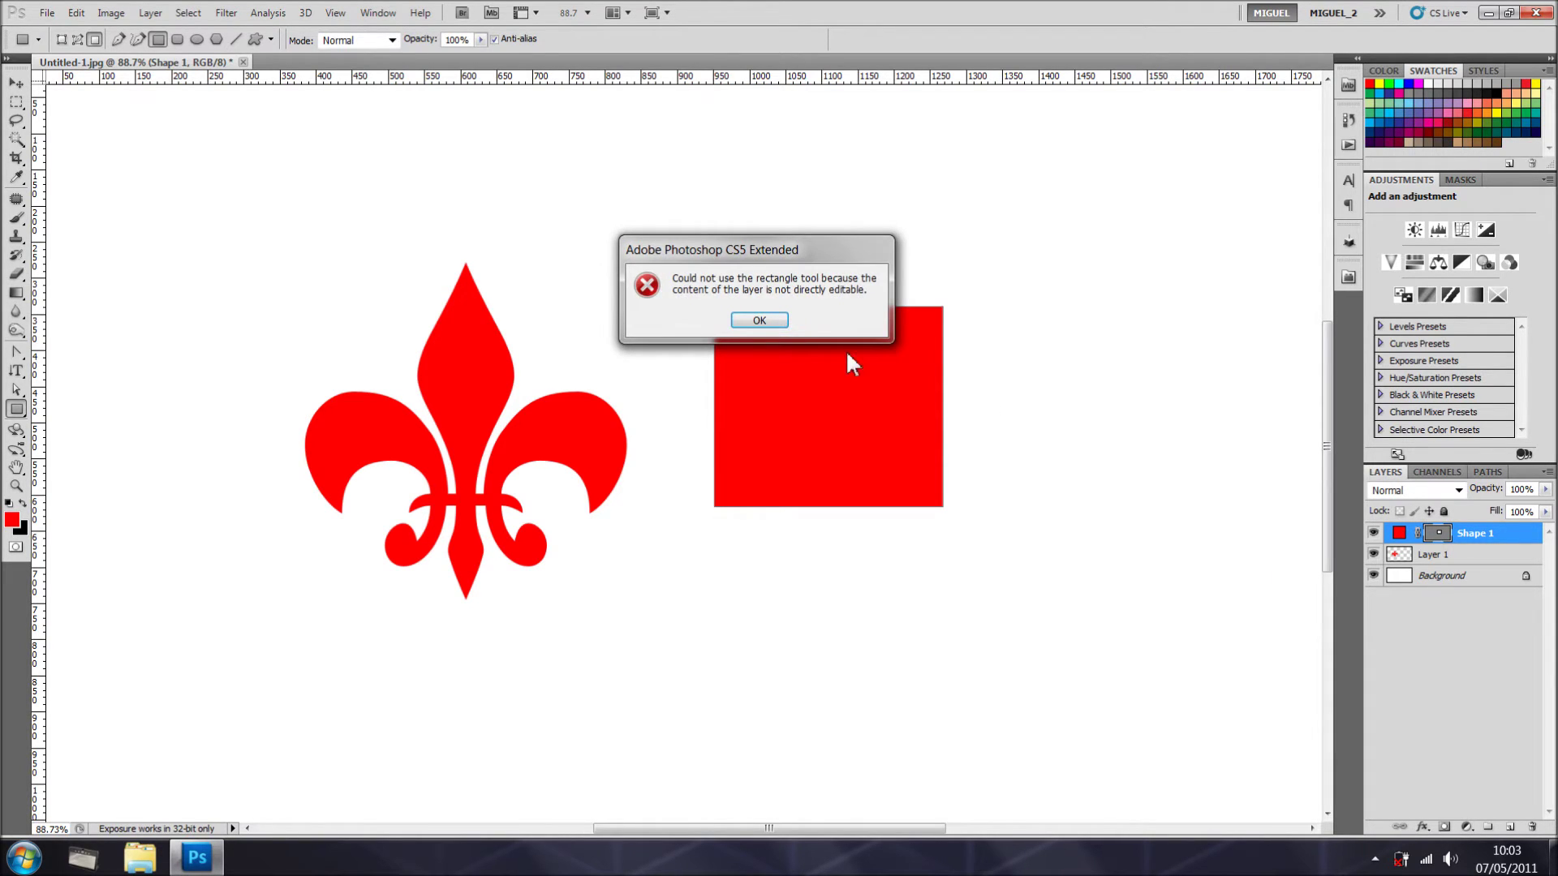
pyautogui.click(760, 320)
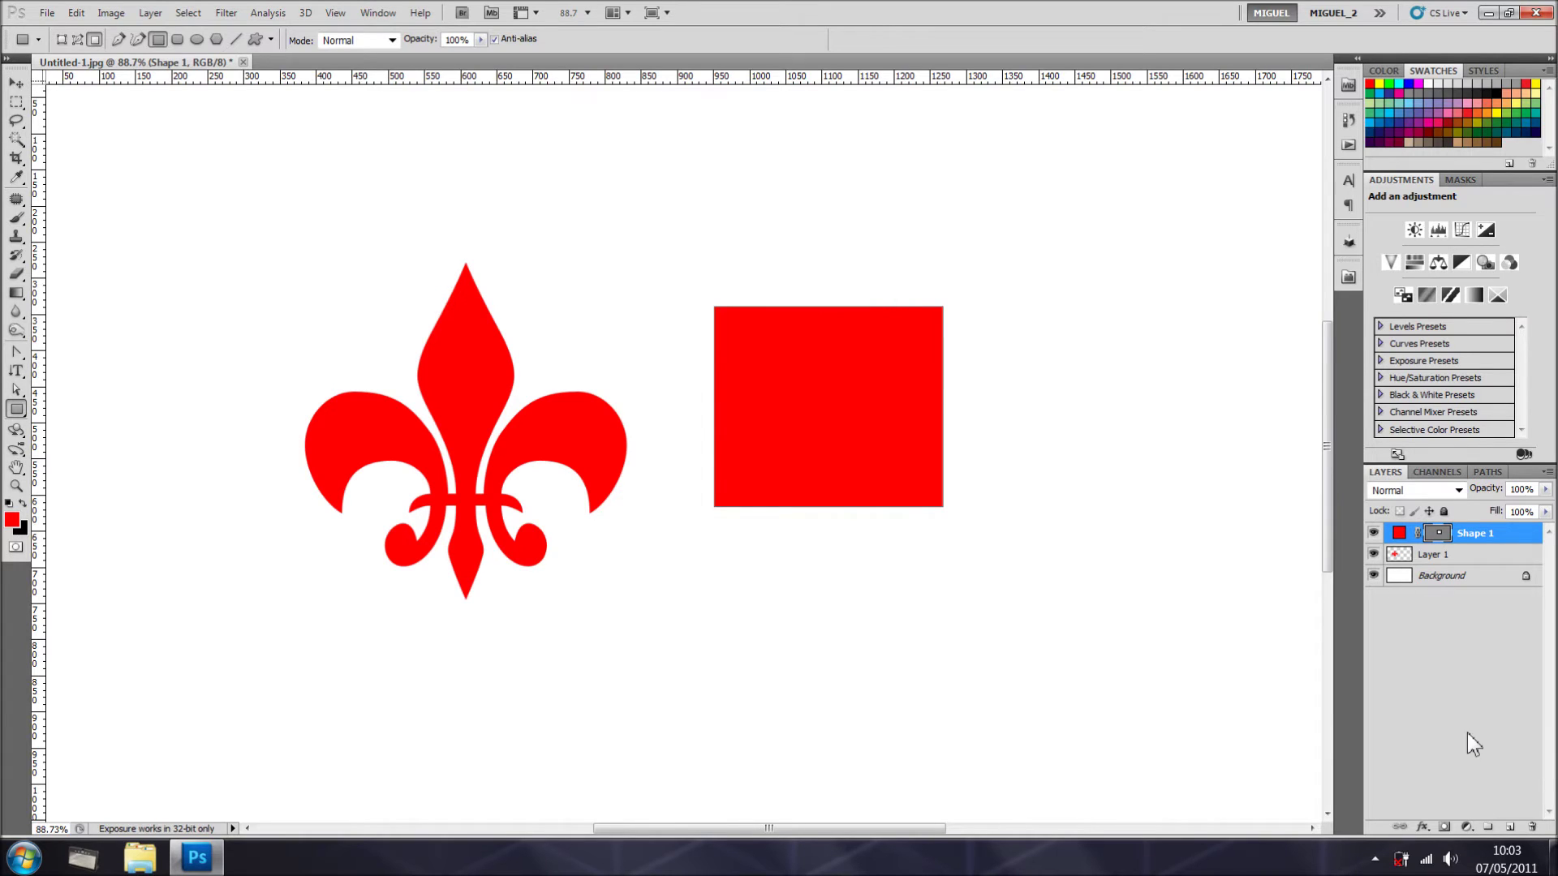
pyautogui.click(1510, 827)
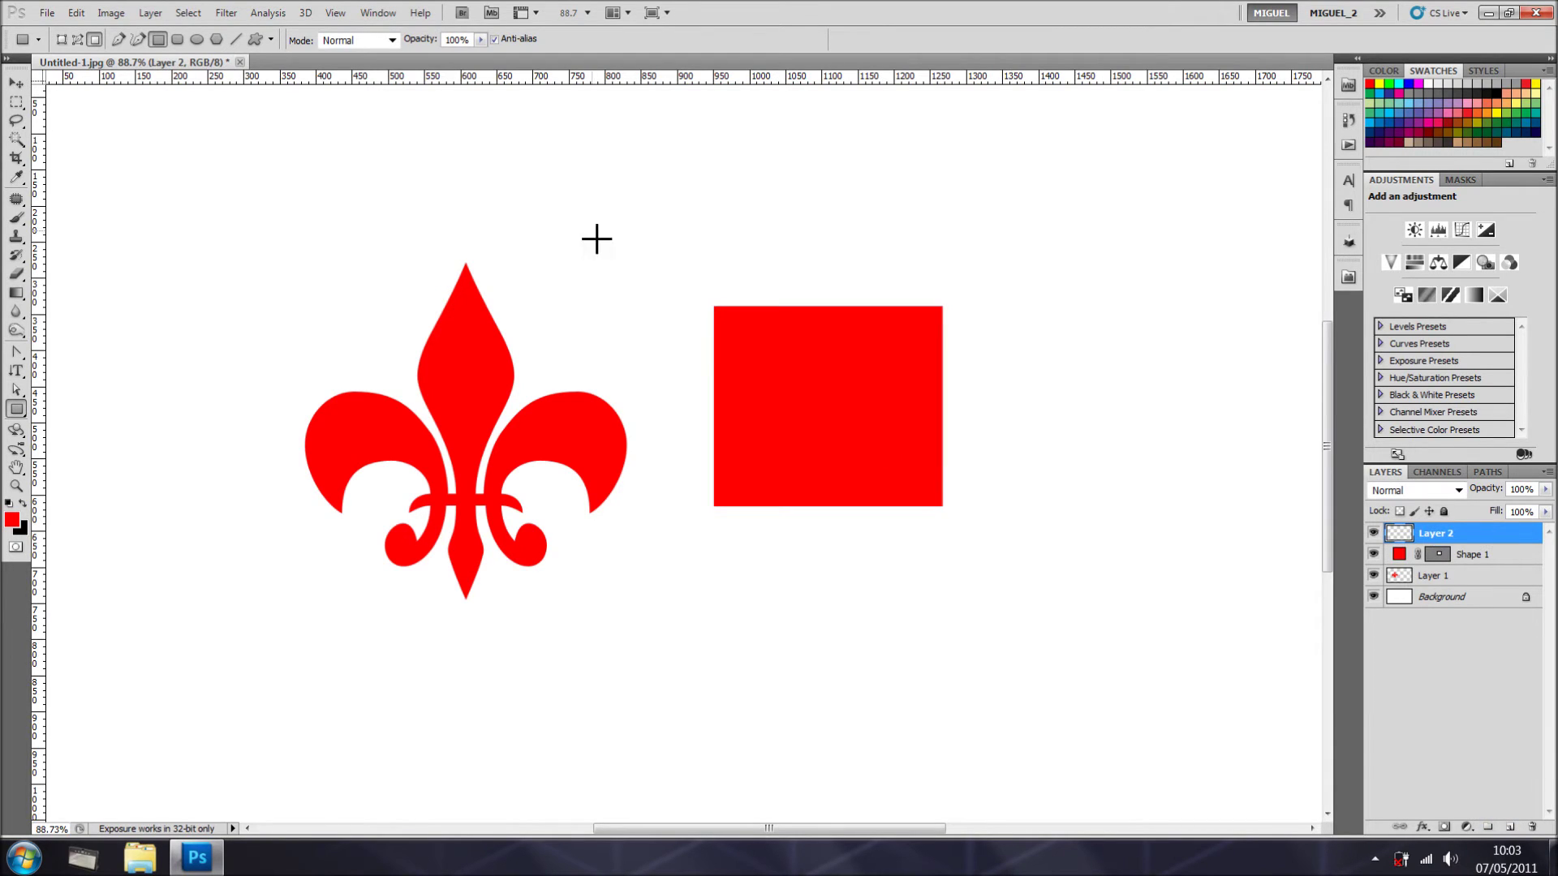
# Step: Paint a wide red pixel rectangle on Layer 2 and move it below the square
pyautogui.moveTo(907, 332); pyautogui.dragTo(999, 332)
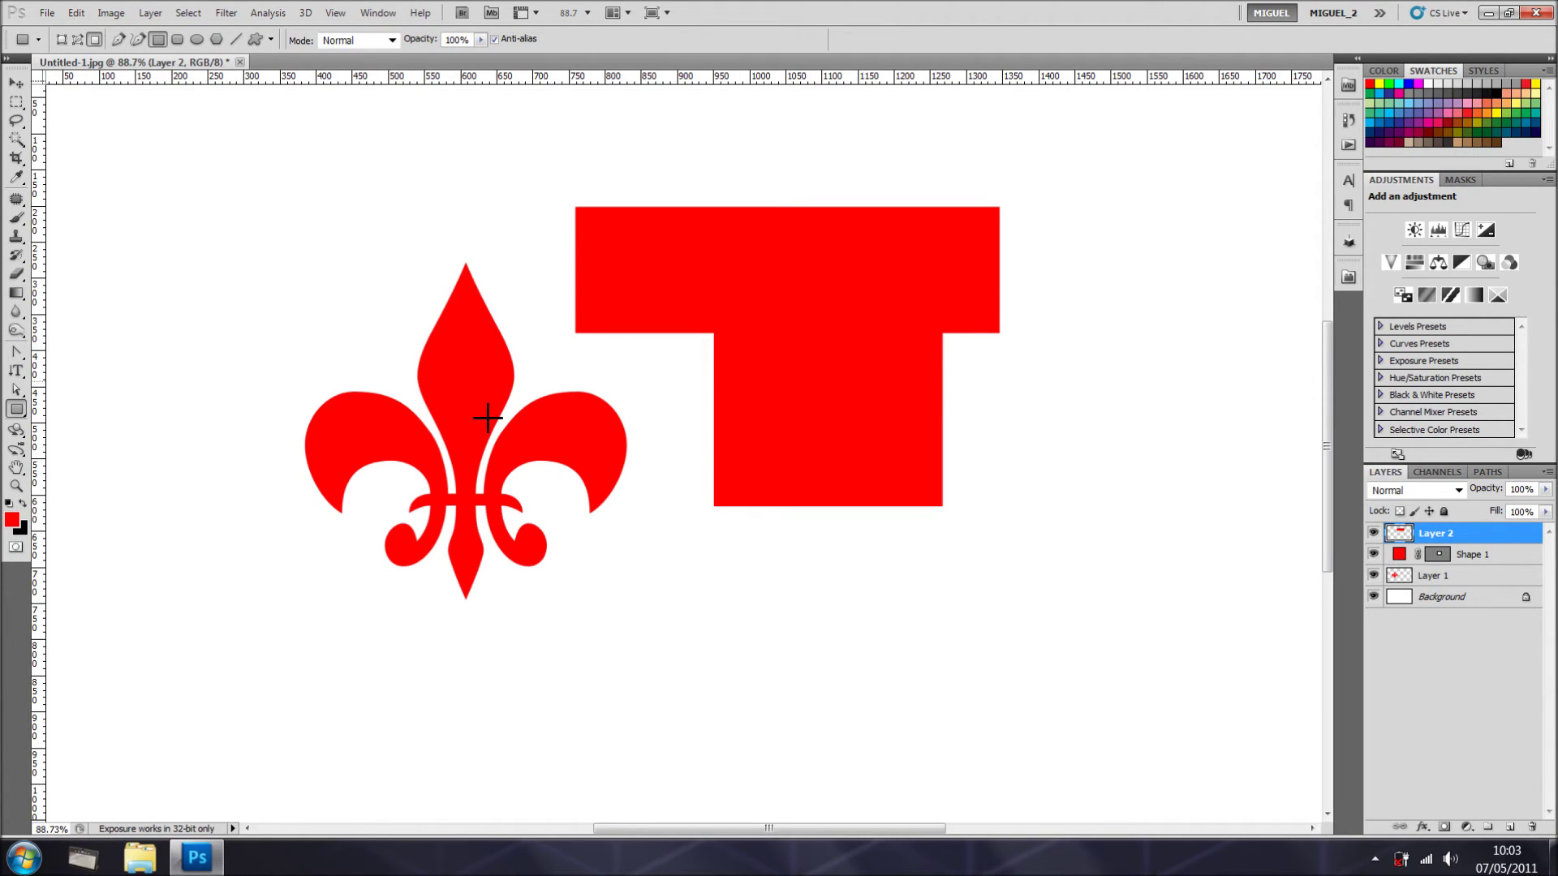
pyautogui.click(14, 84)
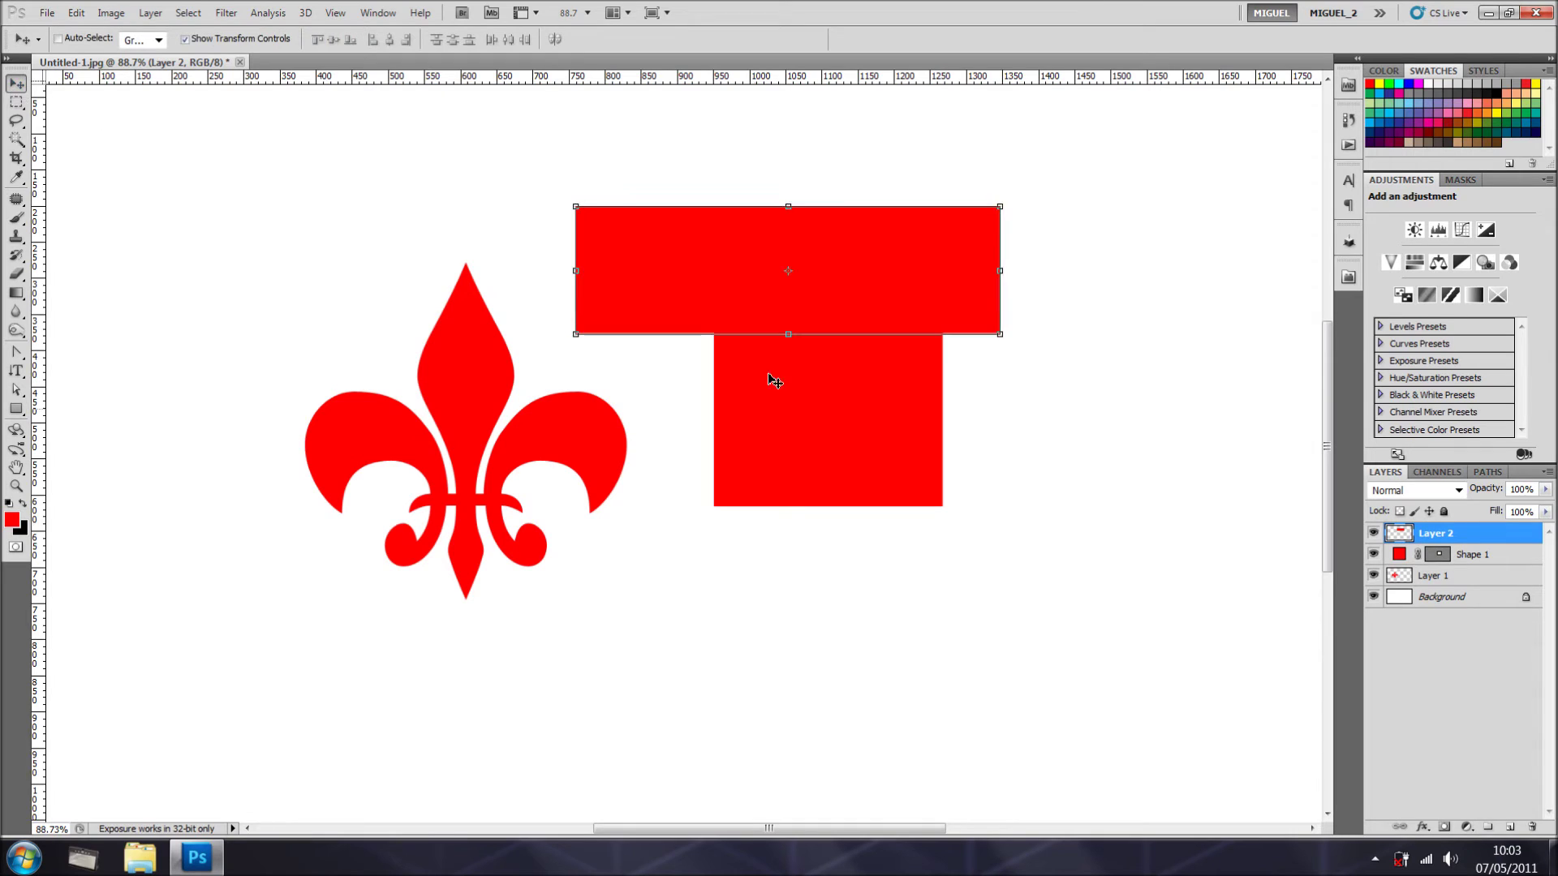
pyautogui.moveTo(703, 276); pyautogui.dragTo(755, 616)
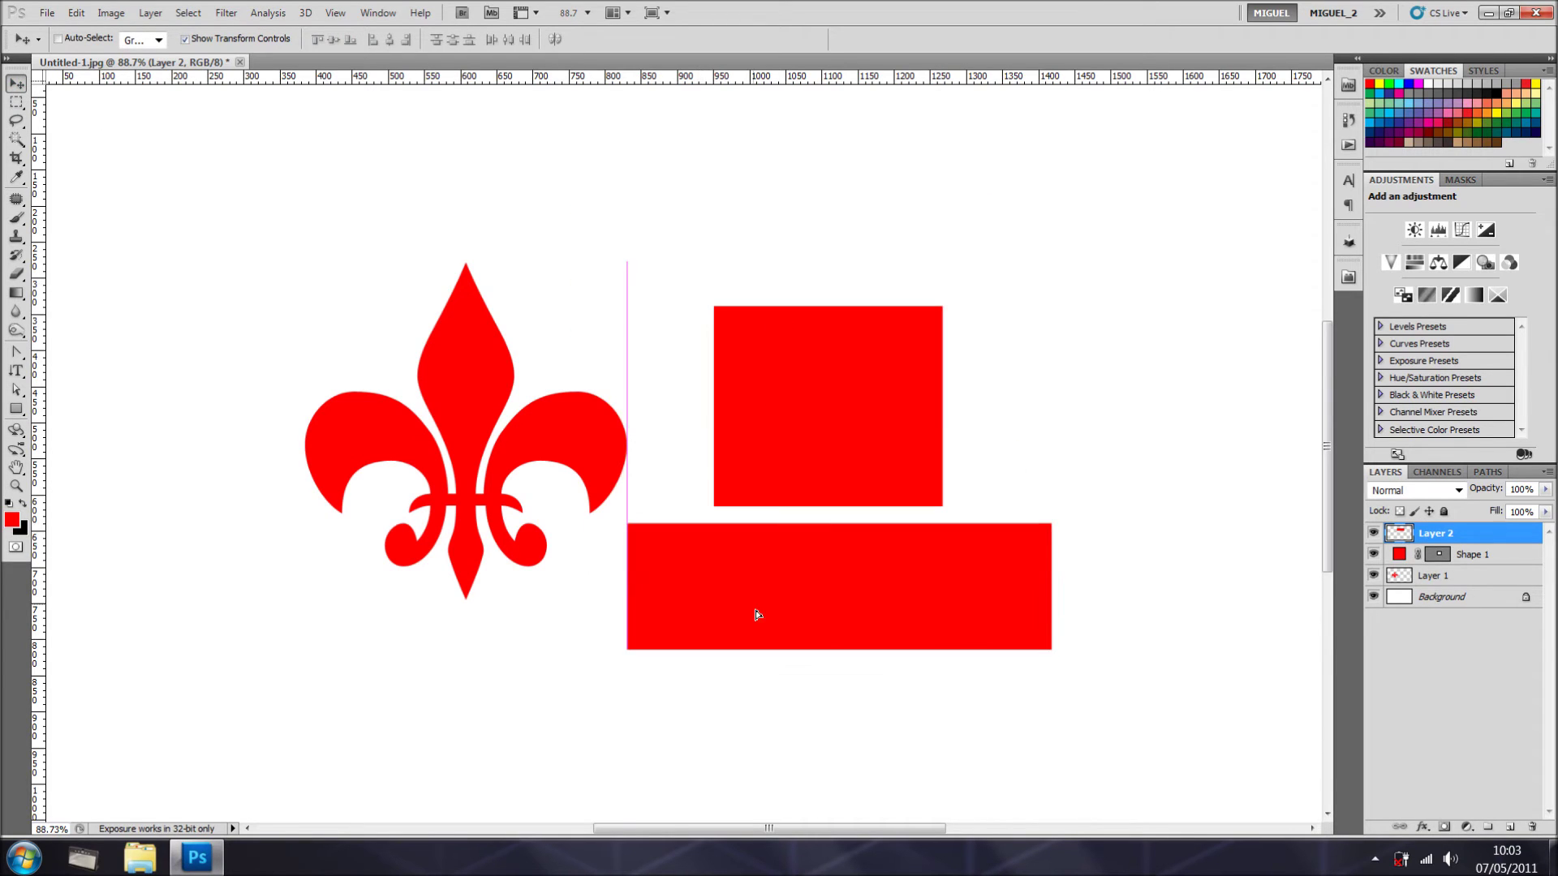
# Step: Move the red square over the fleur-de-lis and narrow it to about 86% width
pyautogui.click(1432, 555)
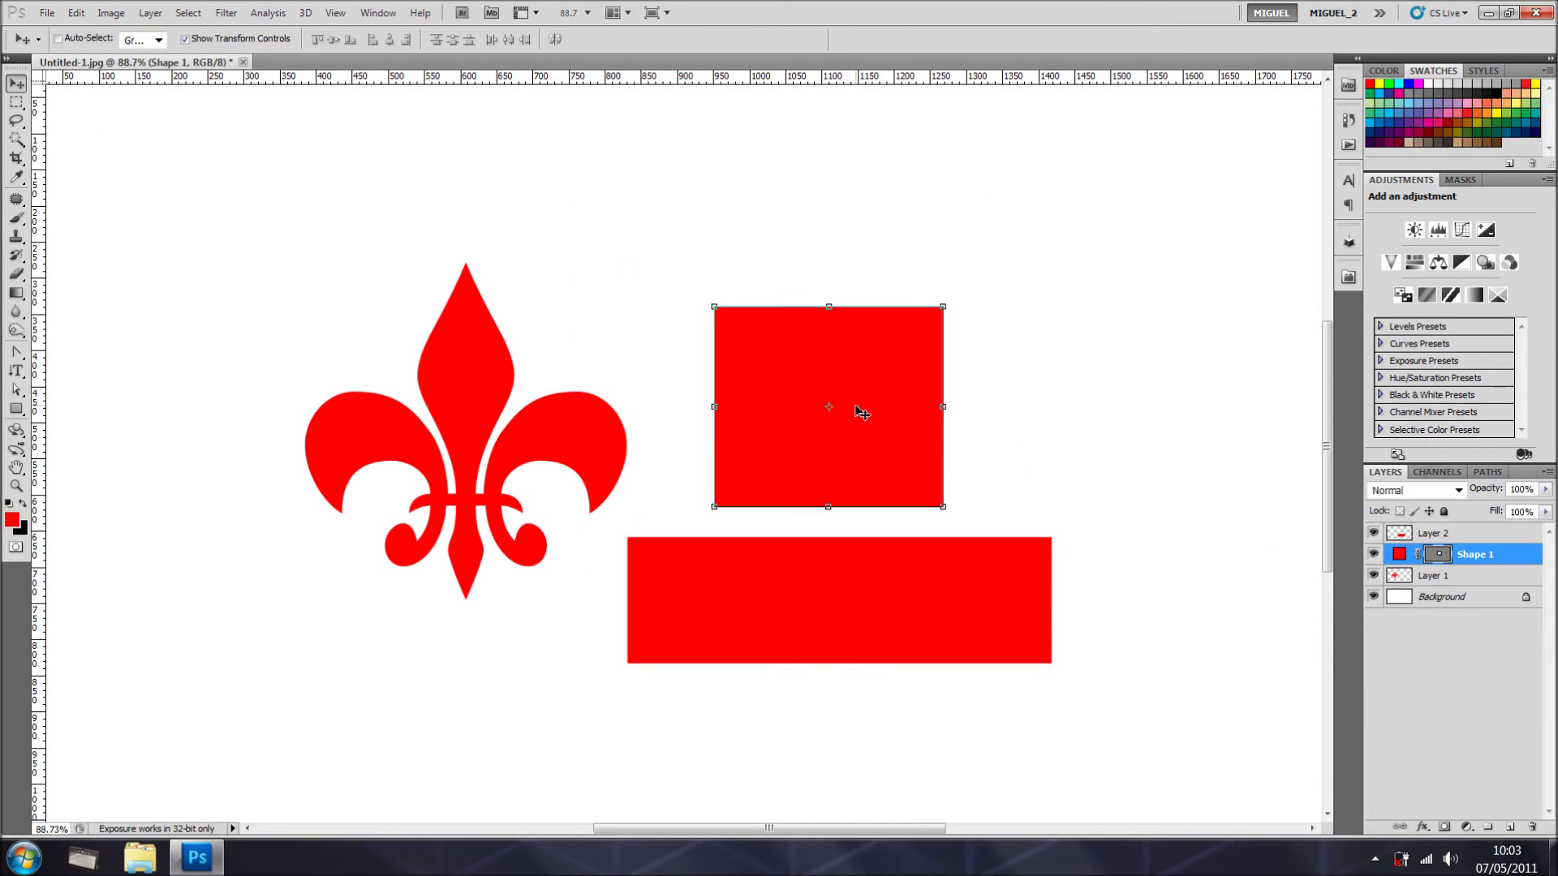
pyautogui.moveTo(859, 410); pyautogui.dragTo(497, 524)
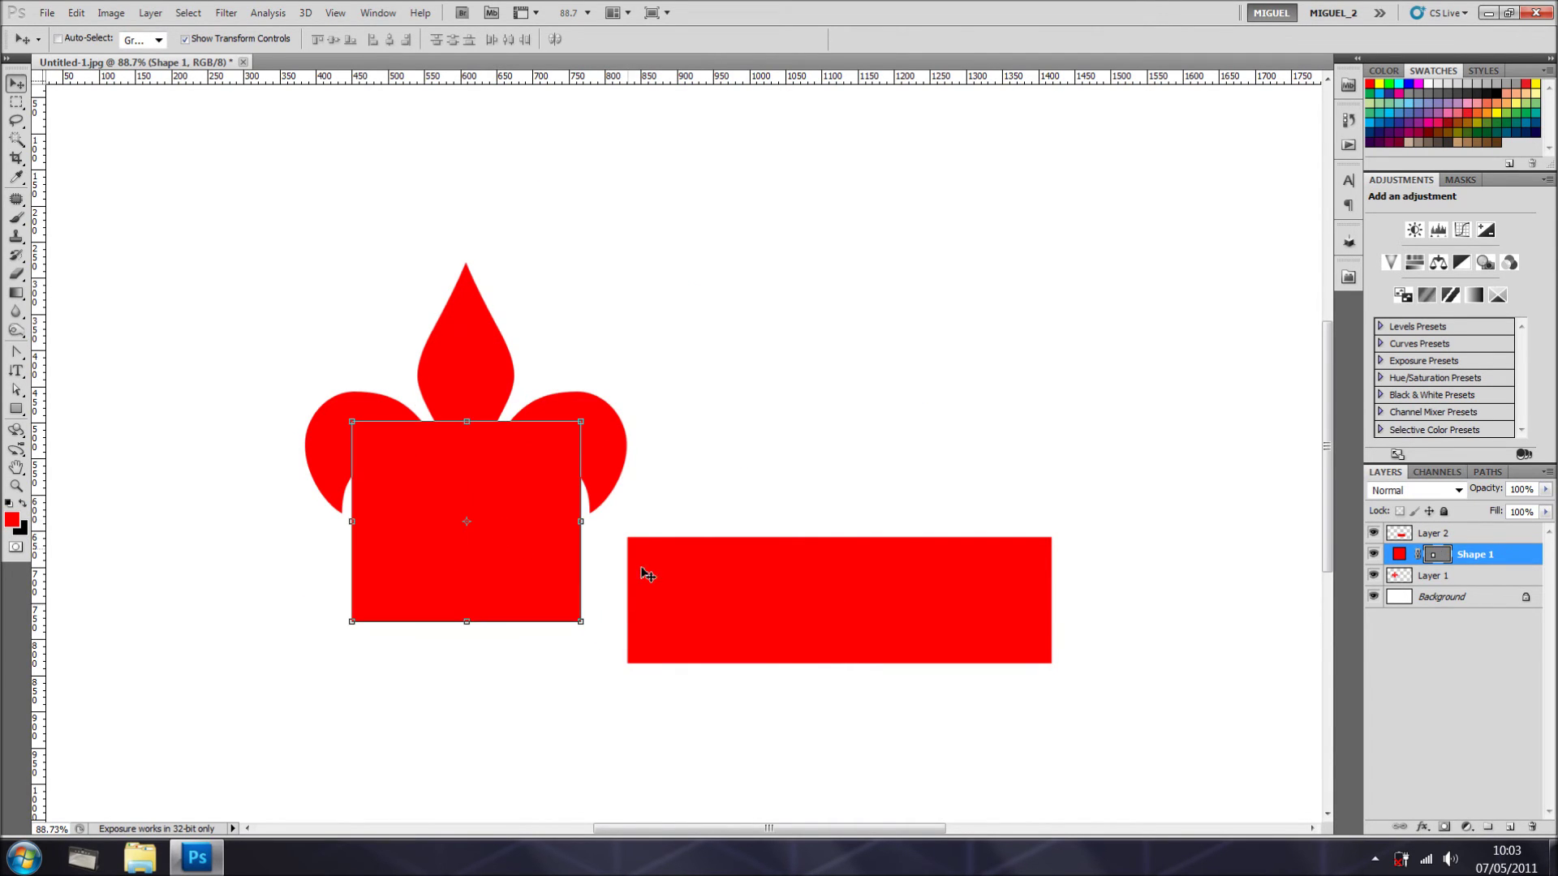
pyautogui.click(585, 525)
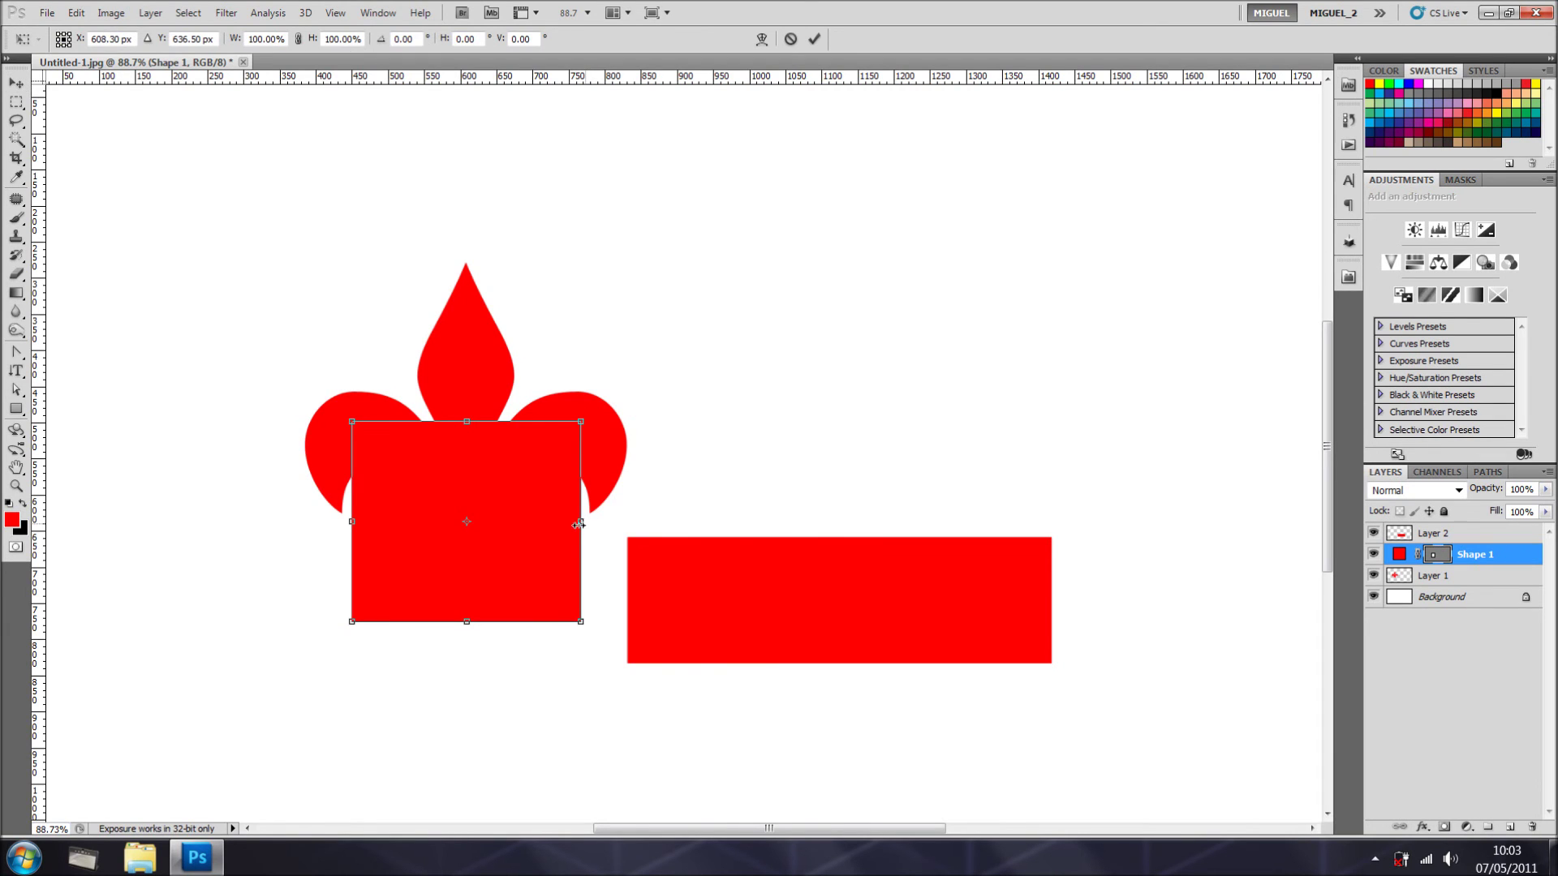
pyautogui.moveTo(578, 525); pyautogui.dragTo(572, 528)
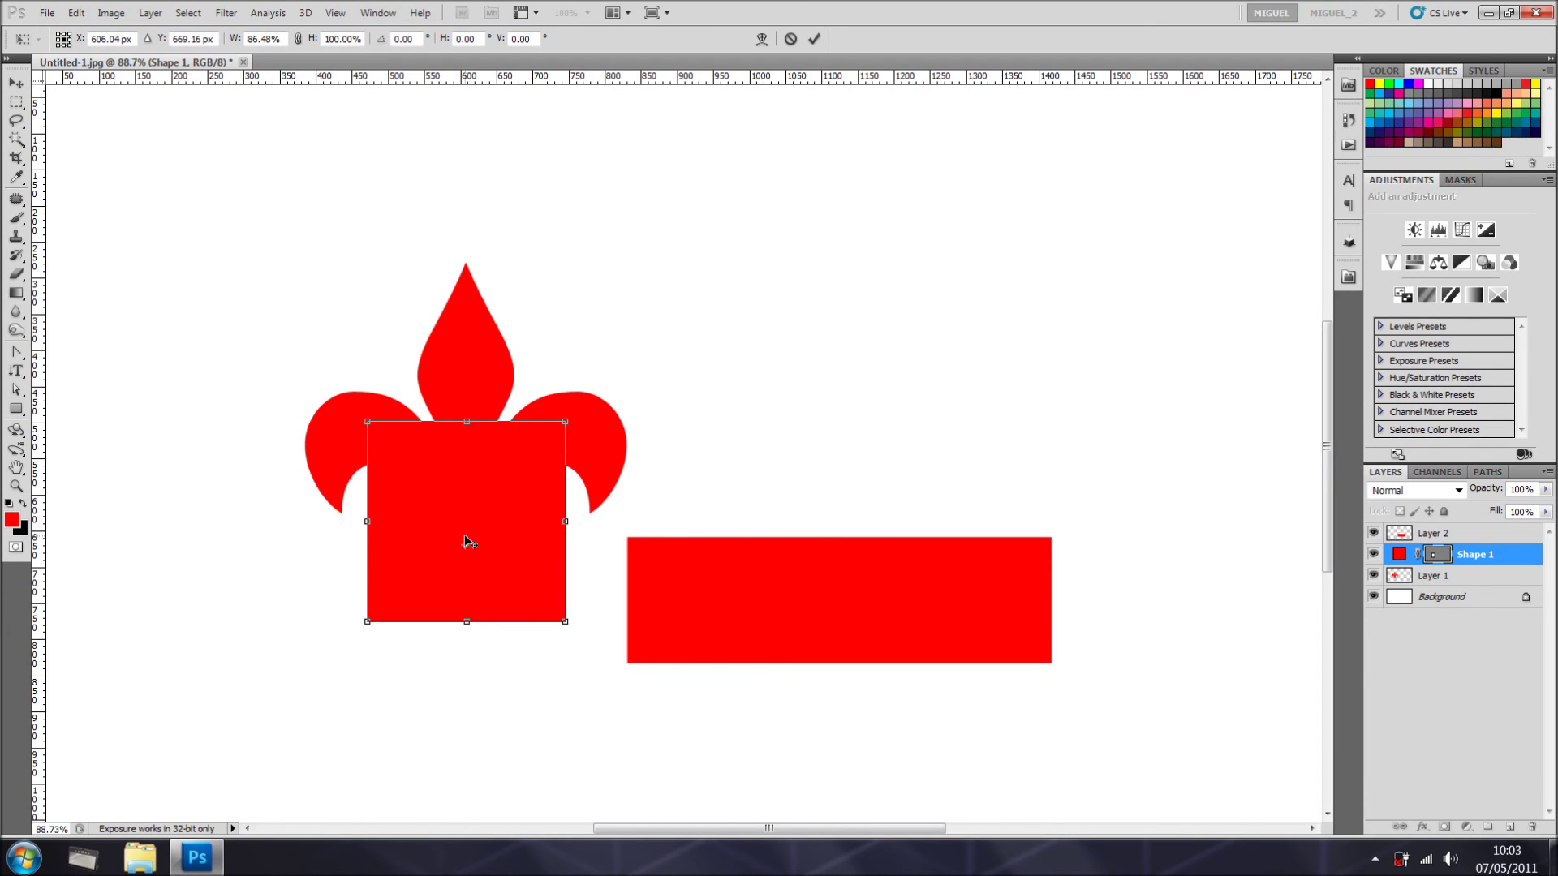
pyautogui.moveTo(465, 541); pyautogui.dragTo(465, 570)
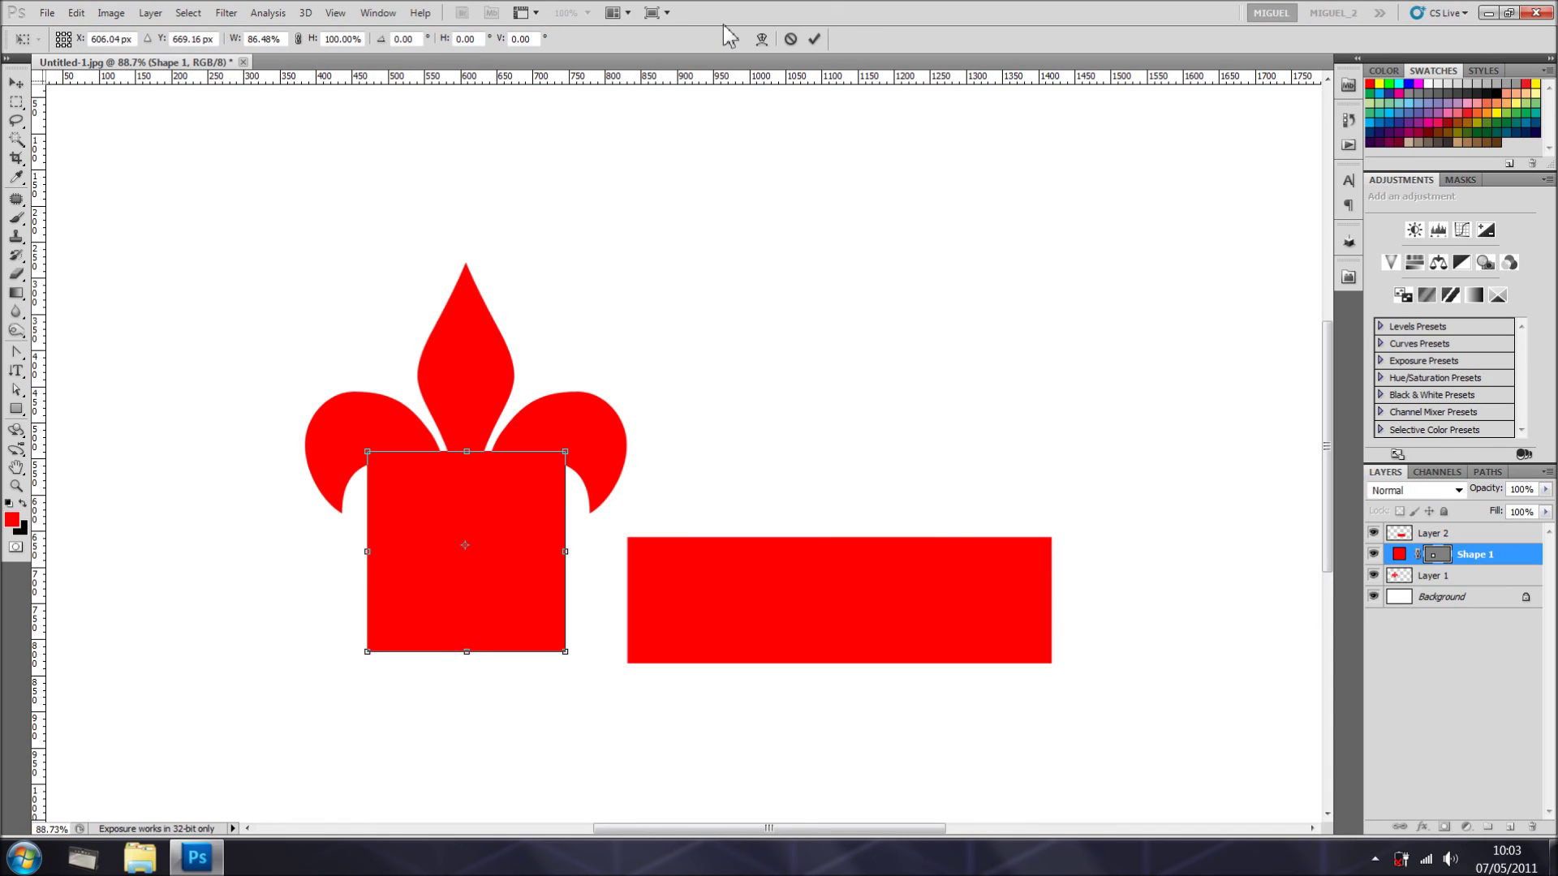
pyautogui.click(814, 39)
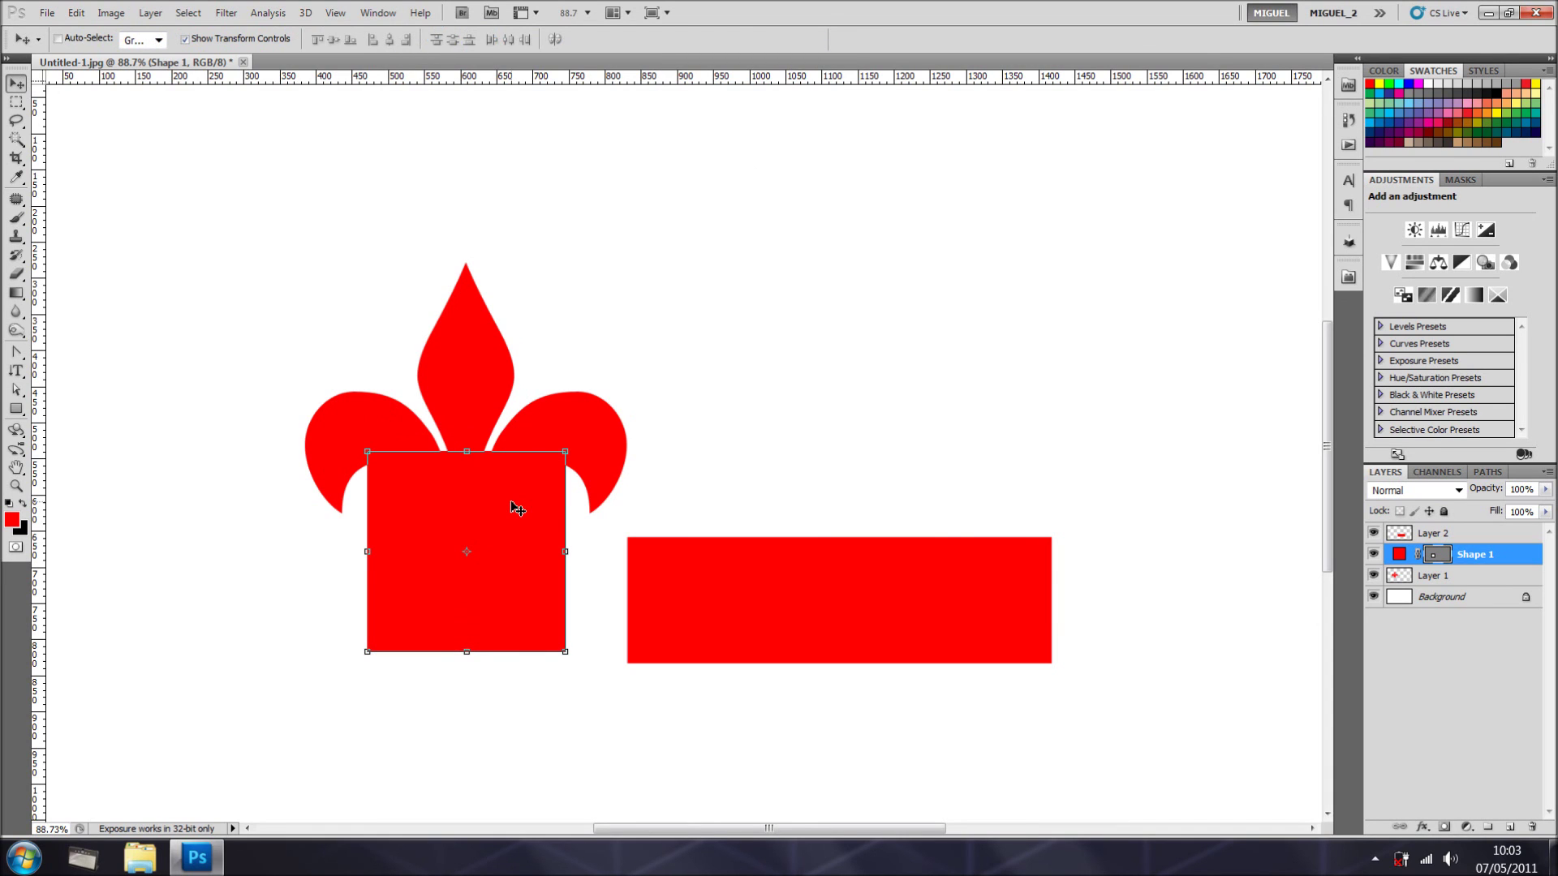